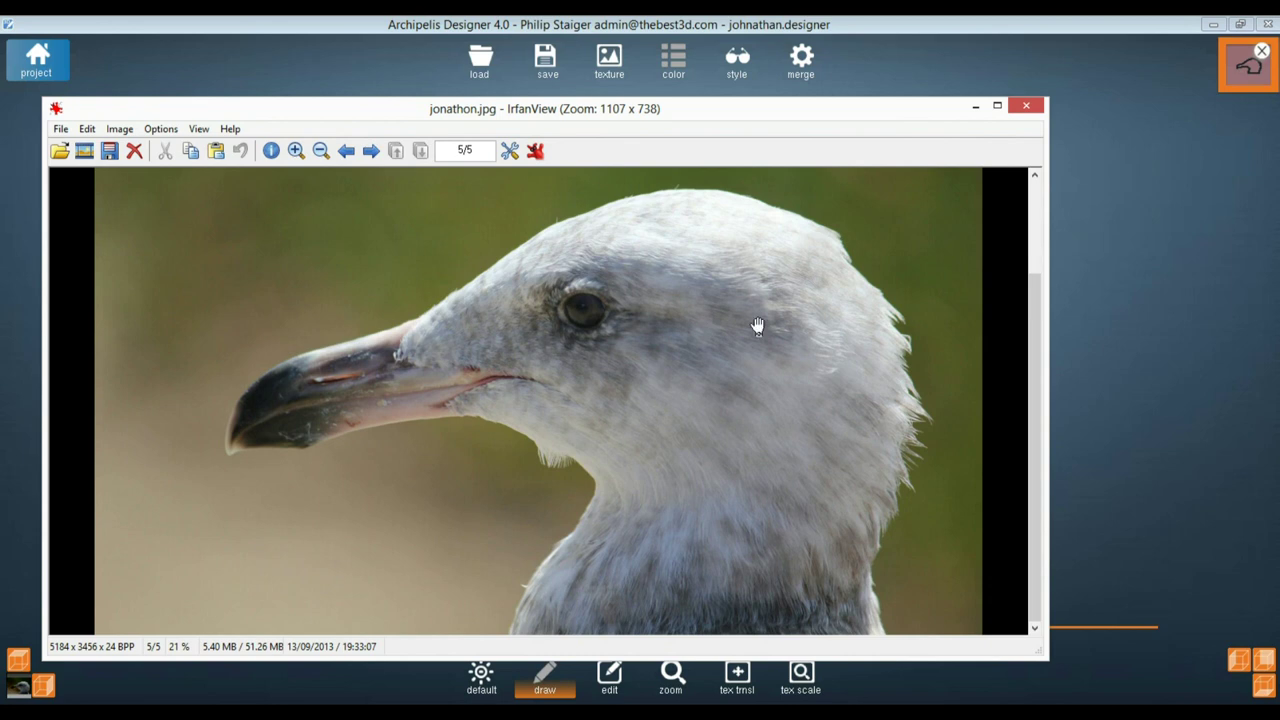
# Examine the seagull photo jonathon.jpg in IrfanView, and compare it with the textured head model in Archipelis Designer from several angles
pyautogui.moveTo(694, 329); pyautogui.dragTo(631, 339)
pyautogui.moveTo(923, 109)
pyautogui.mouseDown()
pyautogui.moveTo(934, 197)
pyautogui.moveTo(915, 349)
pyautogui.mouseUp()
pyautogui.moveTo(900, 490)
pyautogui.mouseDown()
pyautogui.moveTo(918, 698)
pyautogui.moveTo(920, 668)
pyautogui.mouseUp()
pyautogui.moveTo(679, 368); pyautogui.dragTo(846, 383, button='right')
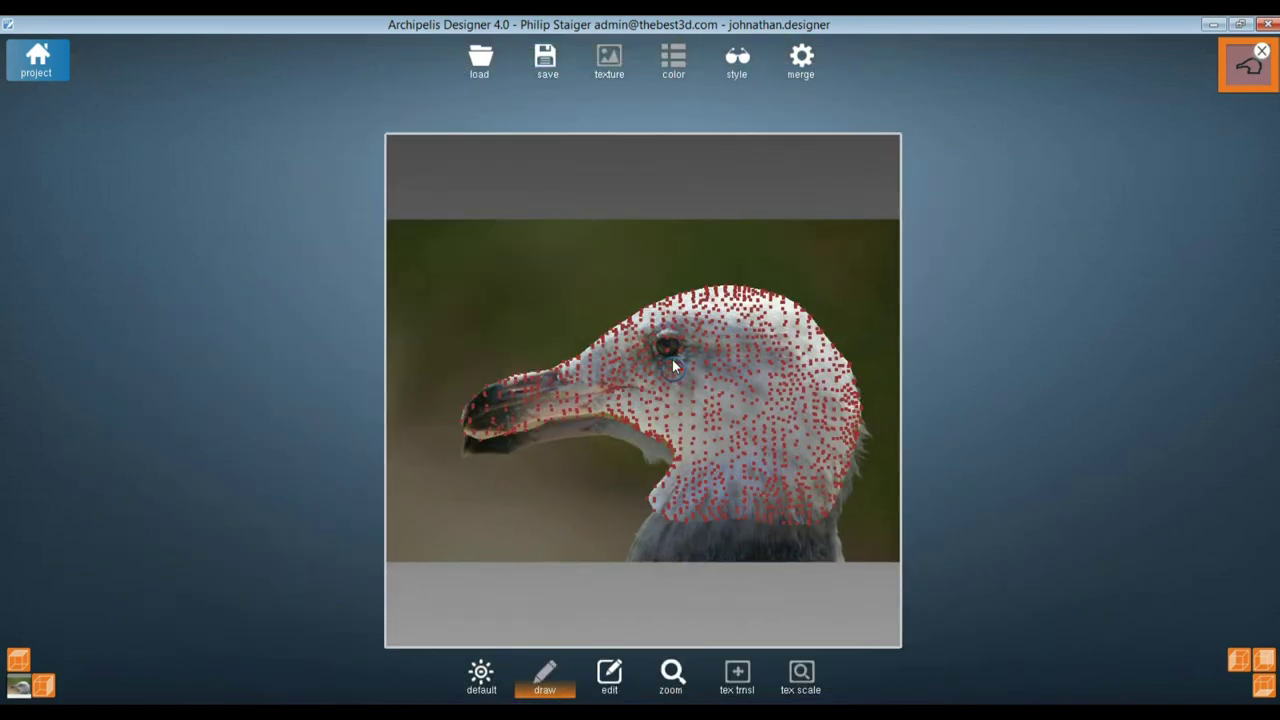
pyautogui.moveTo(672, 359)
pyautogui.mouseDown(button='right')
pyautogui.moveTo(692, 380)
pyautogui.moveTo(649, 380)
pyautogui.moveTo(676, 370)
pyautogui.mouseUp(button='right')
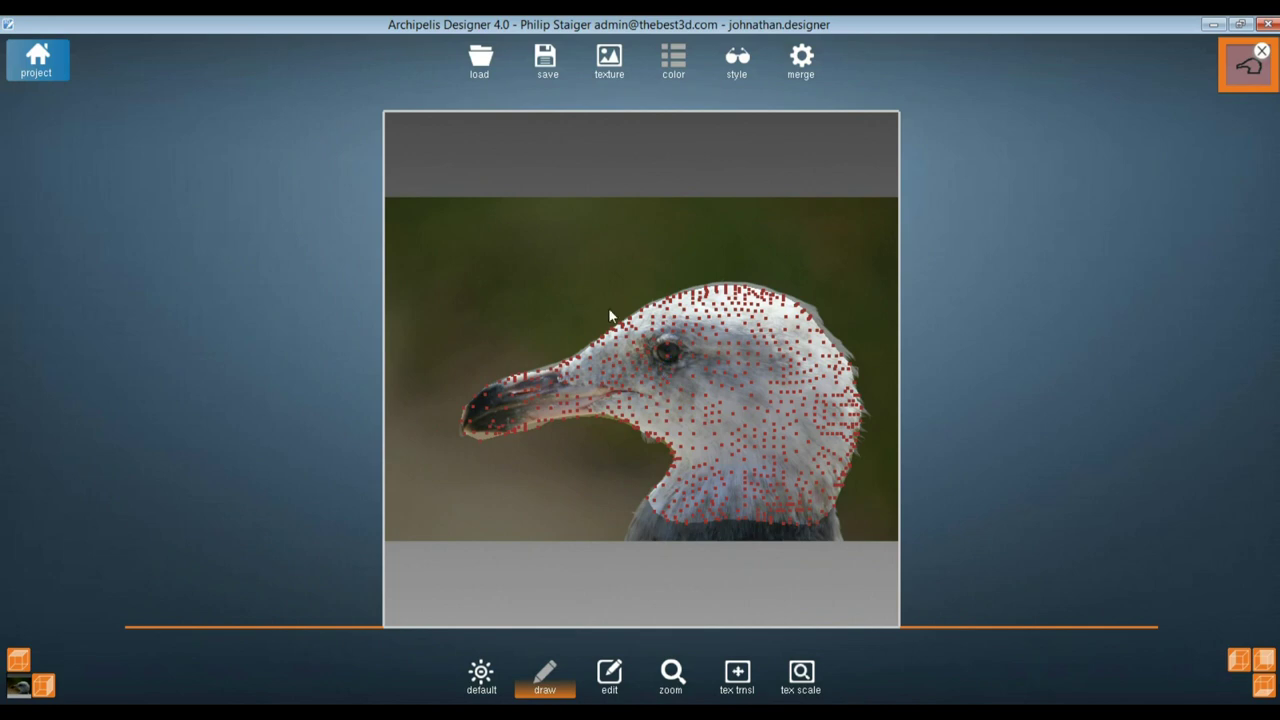
# Look through the project's export options, including the export format setting
pyautogui.click(40, 62)
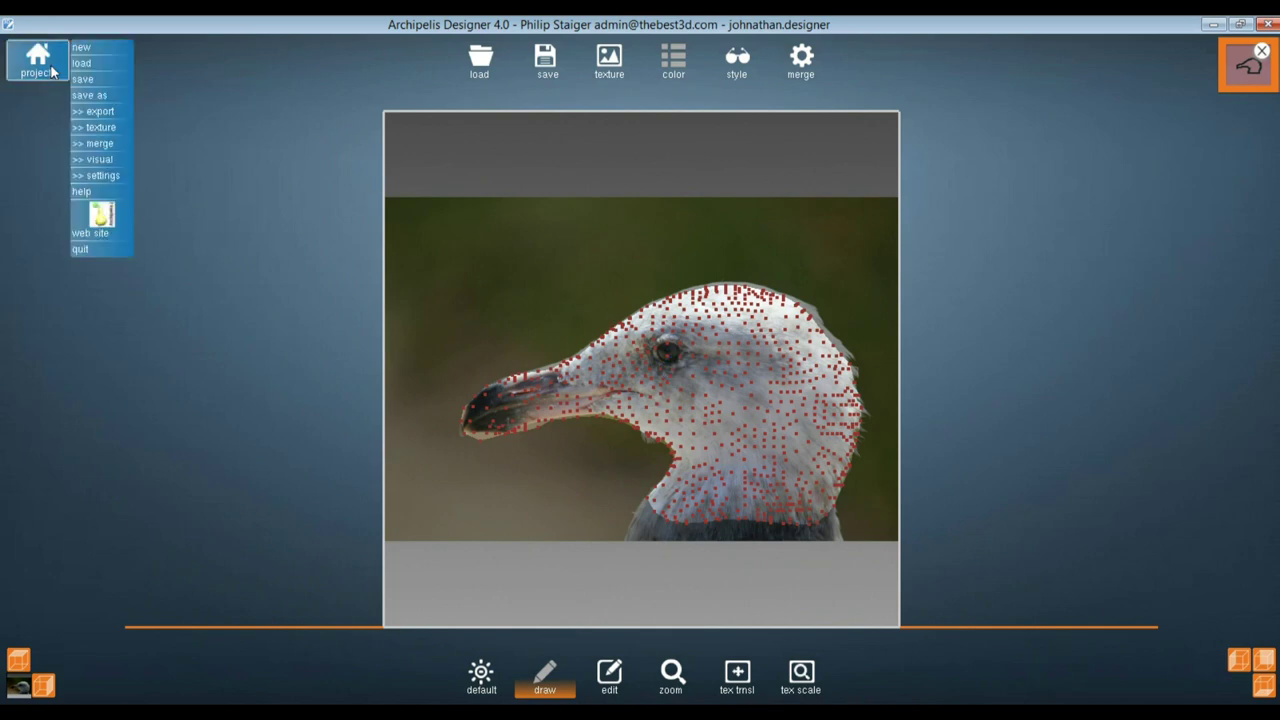
pyautogui.click(102, 114)
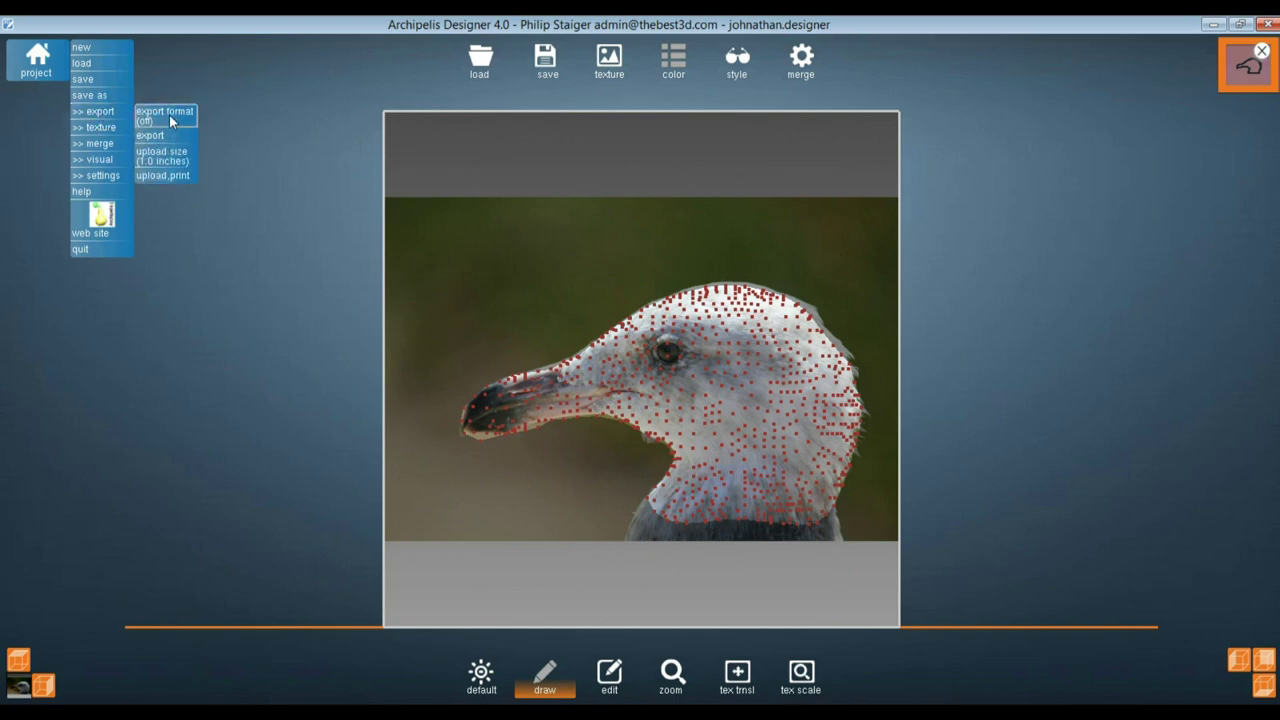
pyautogui.click(169, 114)
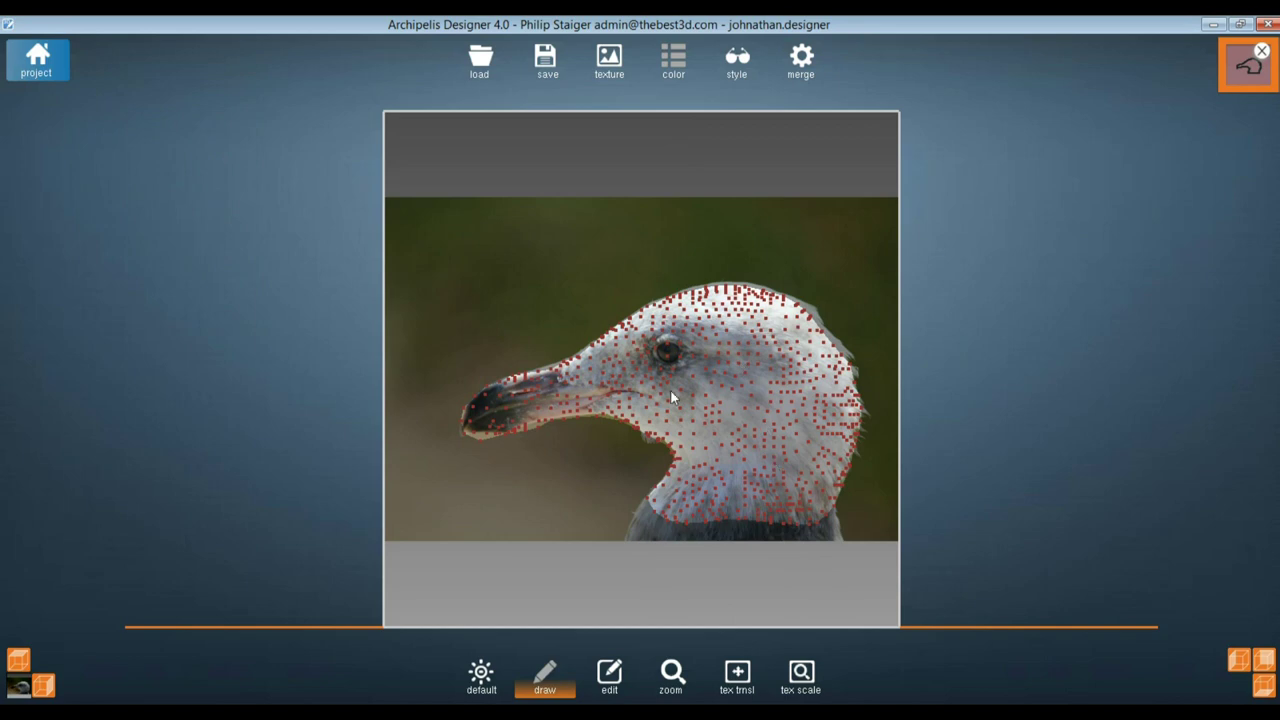
# Cycle the head model's display styles to inspect its shaded mesh with wireframe, and view it against the reference photo
pyautogui.moveTo(703, 389); pyautogui.dragTo(740, 392, button='right')
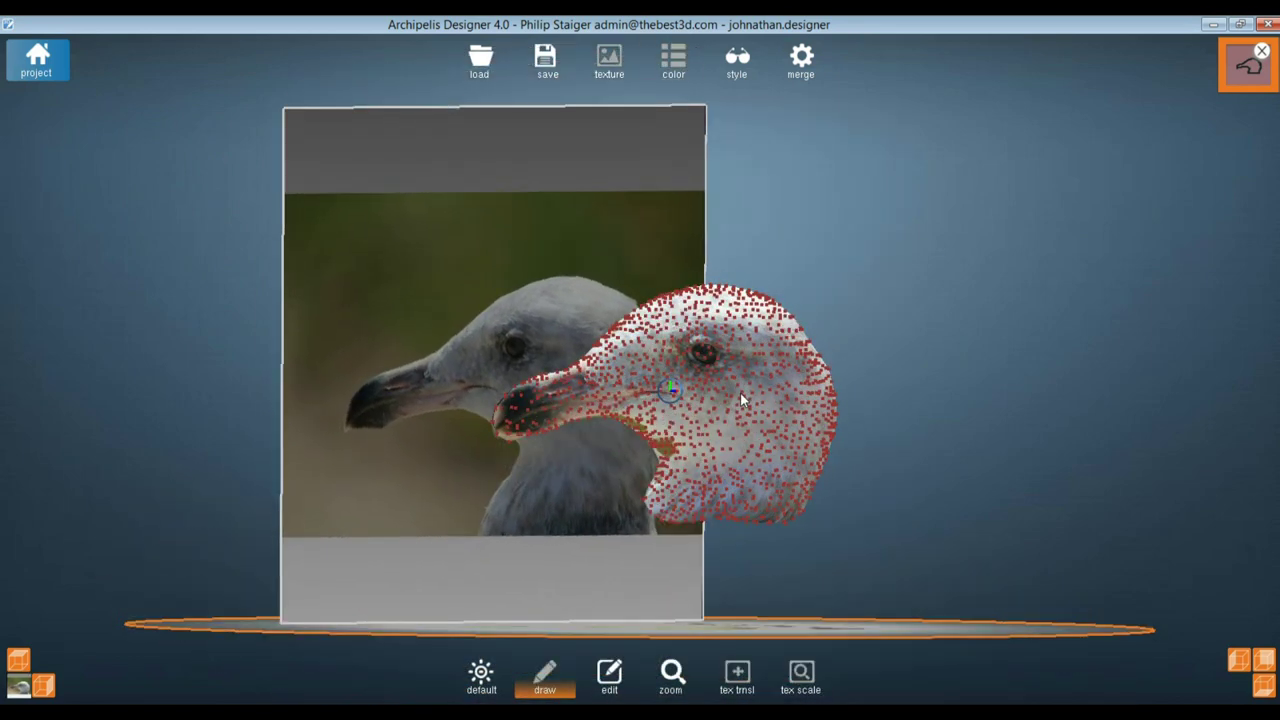
pyautogui.click(737, 58)
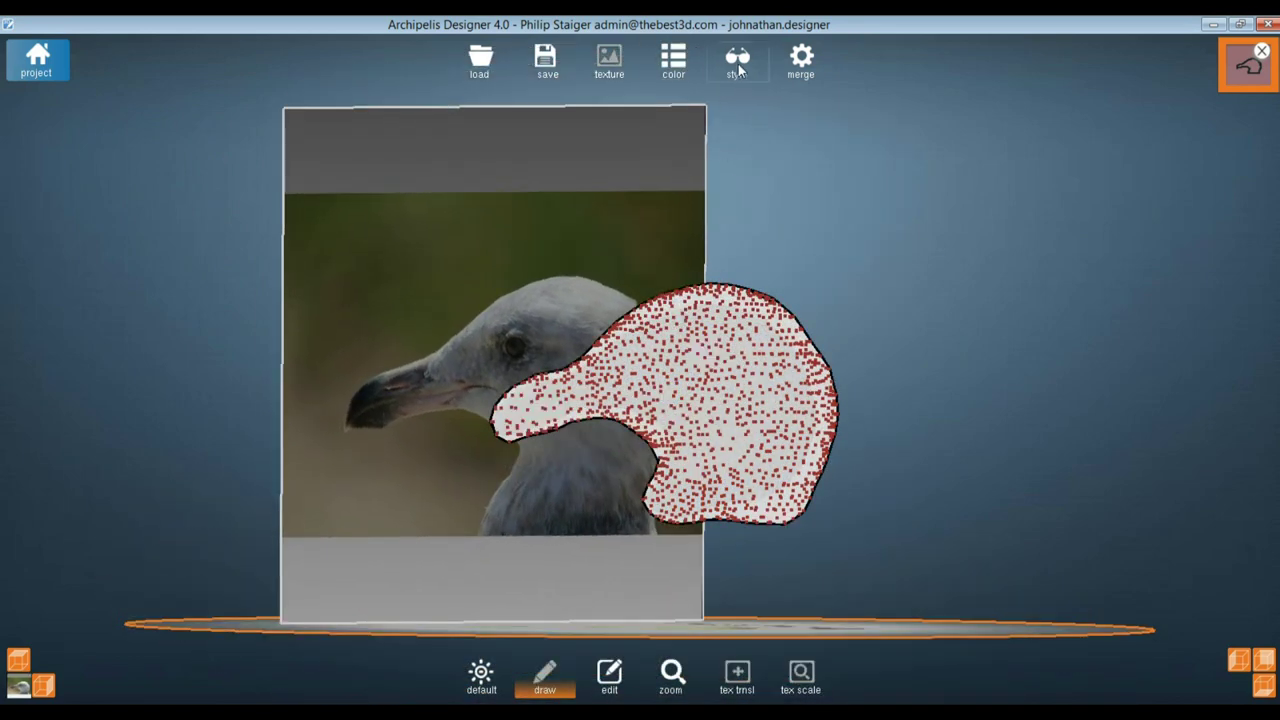
pyautogui.click(743, 68)
pyautogui.click(741, 68)
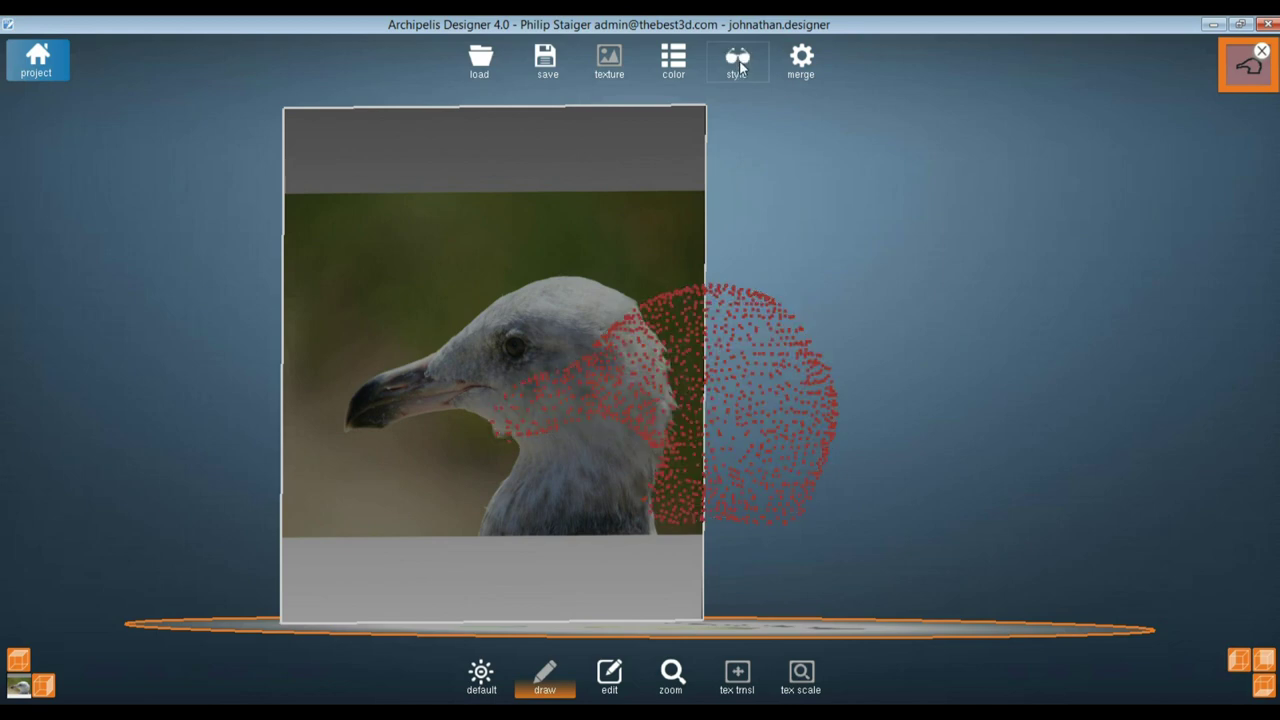
pyautogui.click(741, 68)
pyautogui.moveTo(806, 303)
pyautogui.mouseDown(button='right')
pyautogui.moveTo(585, 328)
pyautogui.moveTo(740, 326)
pyautogui.moveTo(699, 344)
pyautogui.mouseUp(button='right')
pyautogui.click(43, 685)
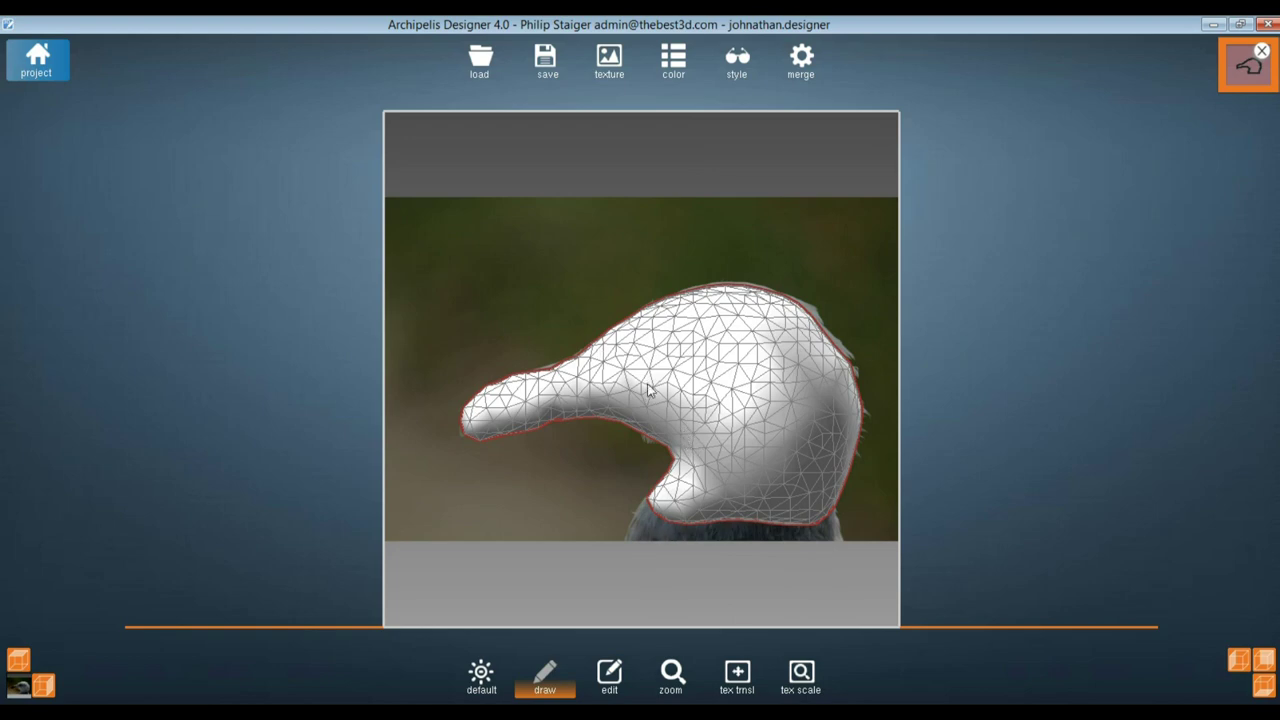
# Delete the existing head model and load the image jonathon.jpg as the drawing reference
pyautogui.scroll(3, 640, 392)
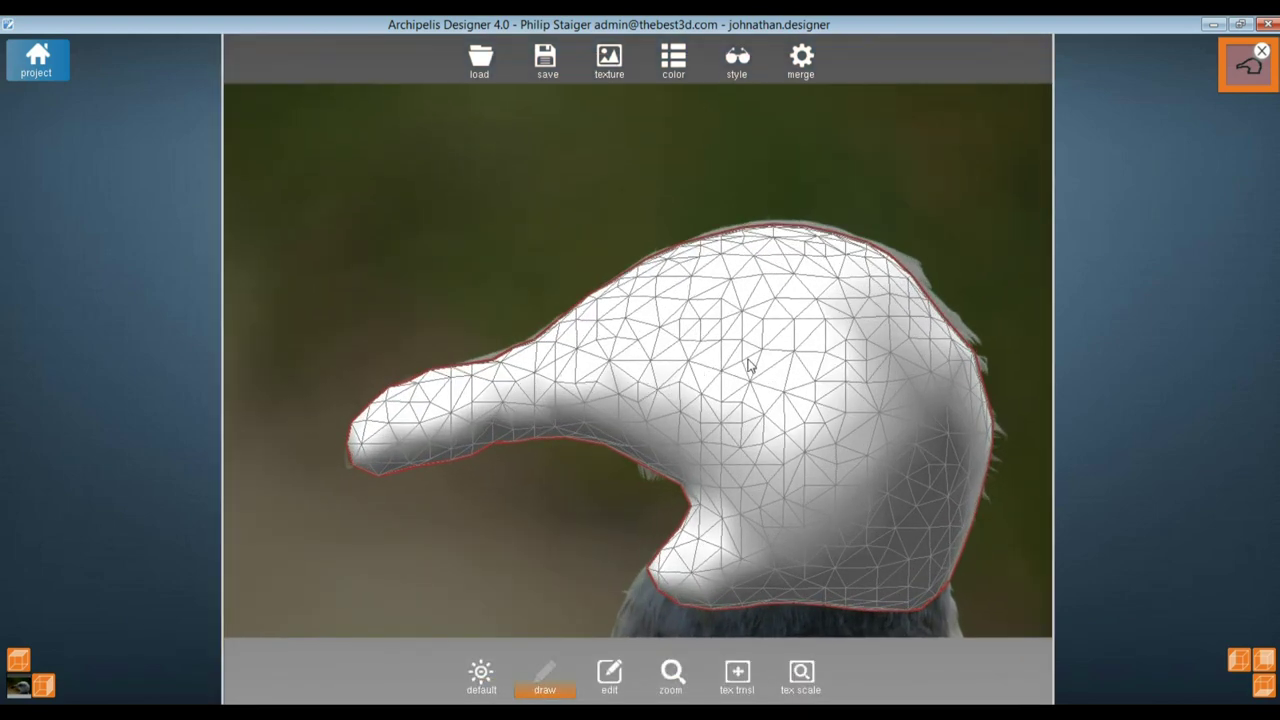
pyautogui.press('Delete')
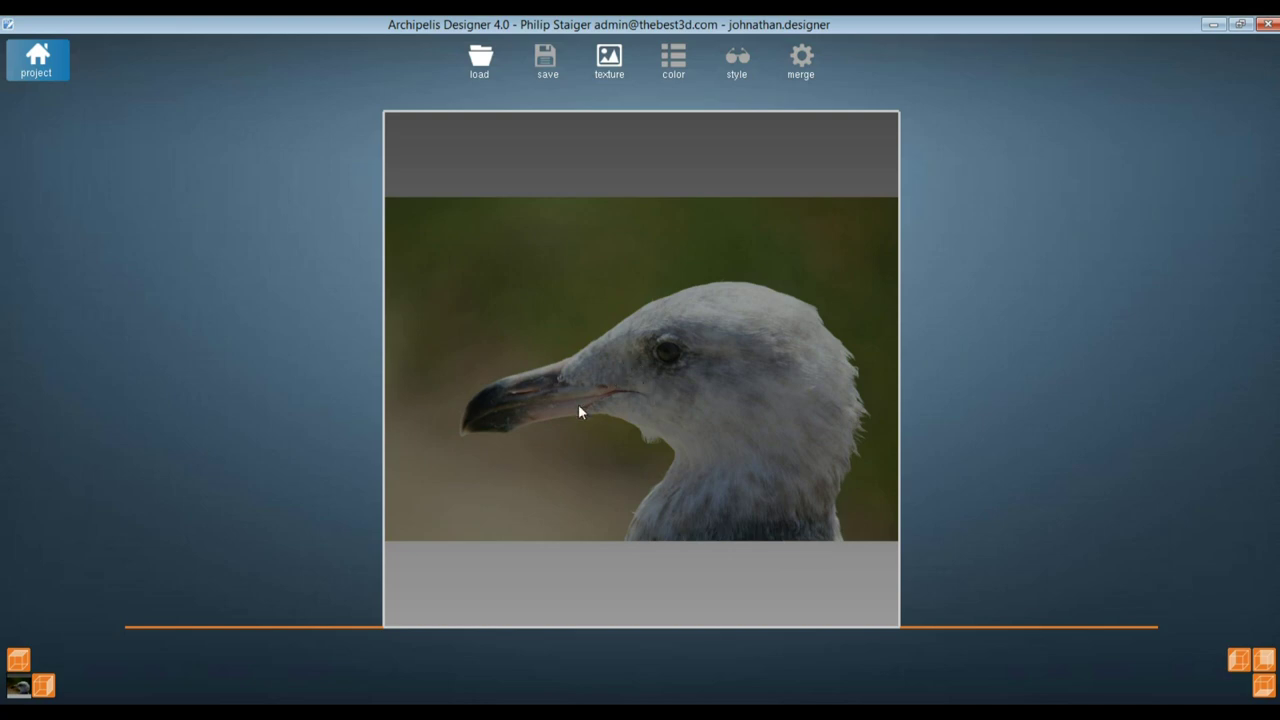
pyautogui.click(480, 60)
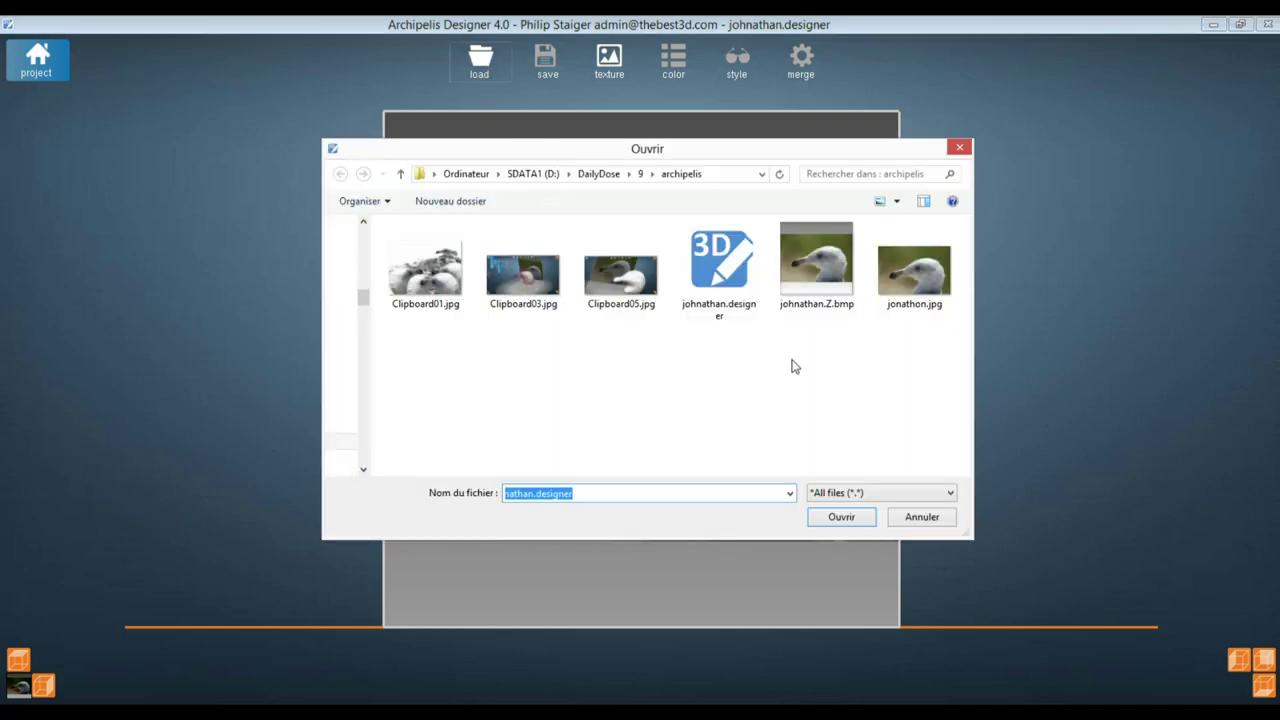
pyautogui.click(920, 262)
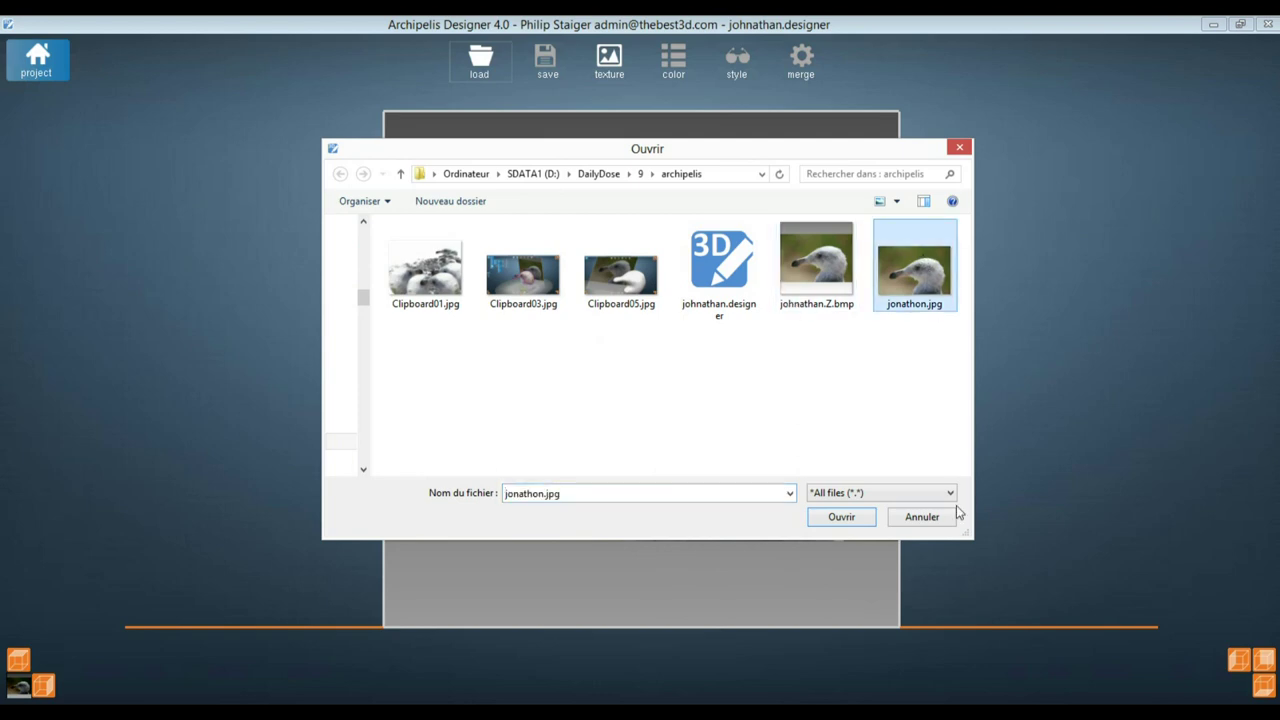
pyautogui.click(841, 517)
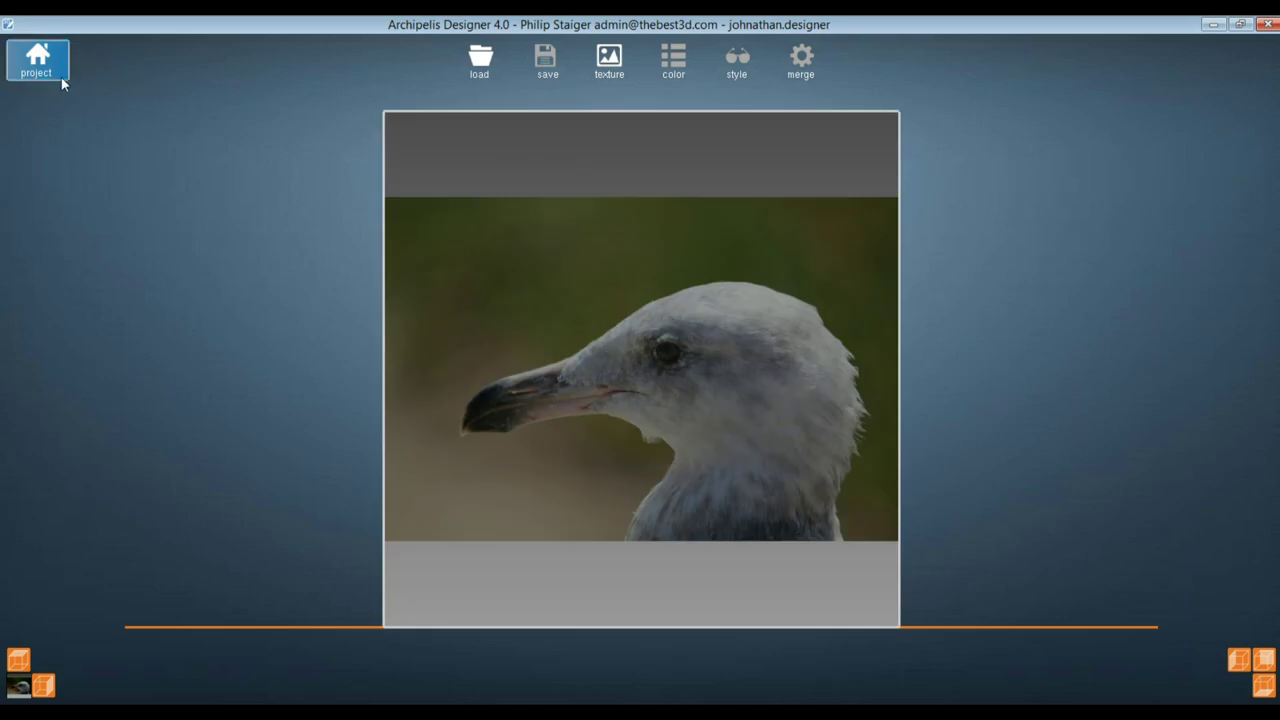
pyautogui.click(32, 68)
pyautogui.moveTo(671, 297)
pyautogui.mouseDown()
pyautogui.moveTo(552, 363)
pyautogui.moveTo(534, 408)
pyautogui.moveTo(620, 423)
pyautogui.moveTo(680, 460)
pyautogui.moveTo(794, 437)
pyautogui.moveTo(815, 319)
pyautogui.moveTo(711, 297)
pyautogui.mouseUp()
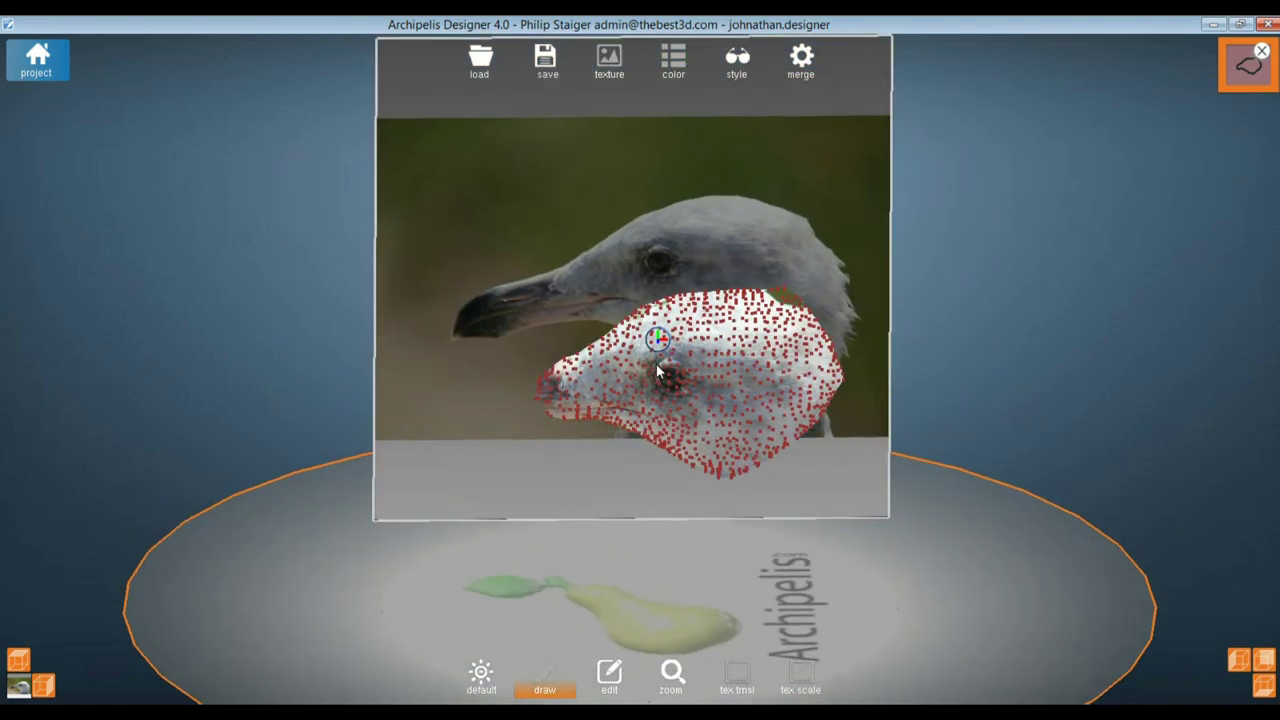
pyautogui.scroll(1, 701, 362)
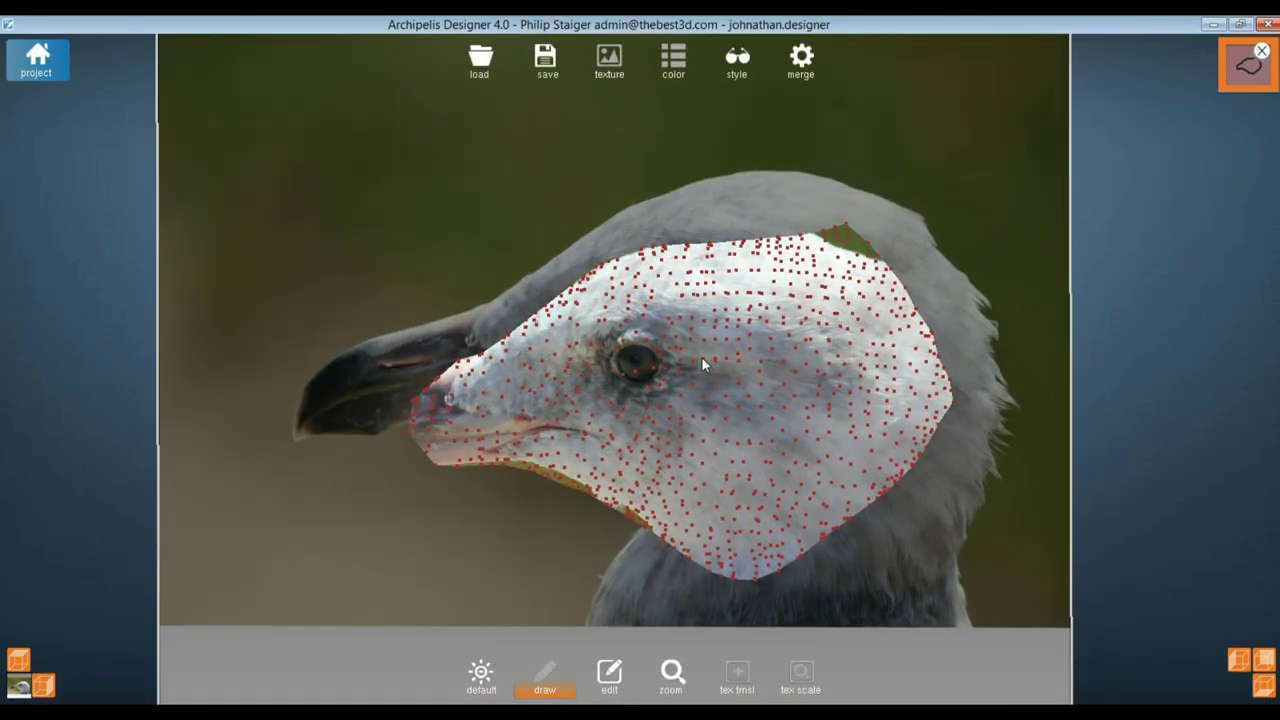
pyautogui.scroll(5, 702, 361)
pyautogui.scroll(-6, 702, 361)
pyautogui.scroll(2, 702, 361)
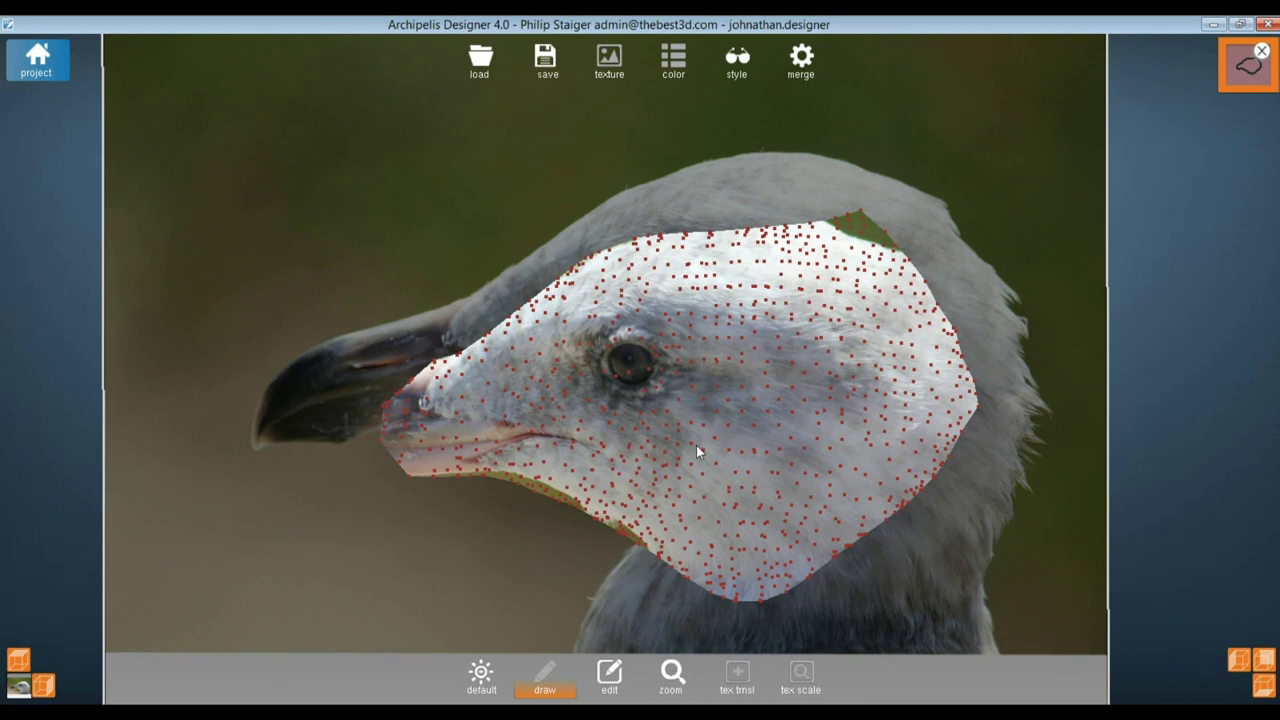
pyautogui.press('Delete')
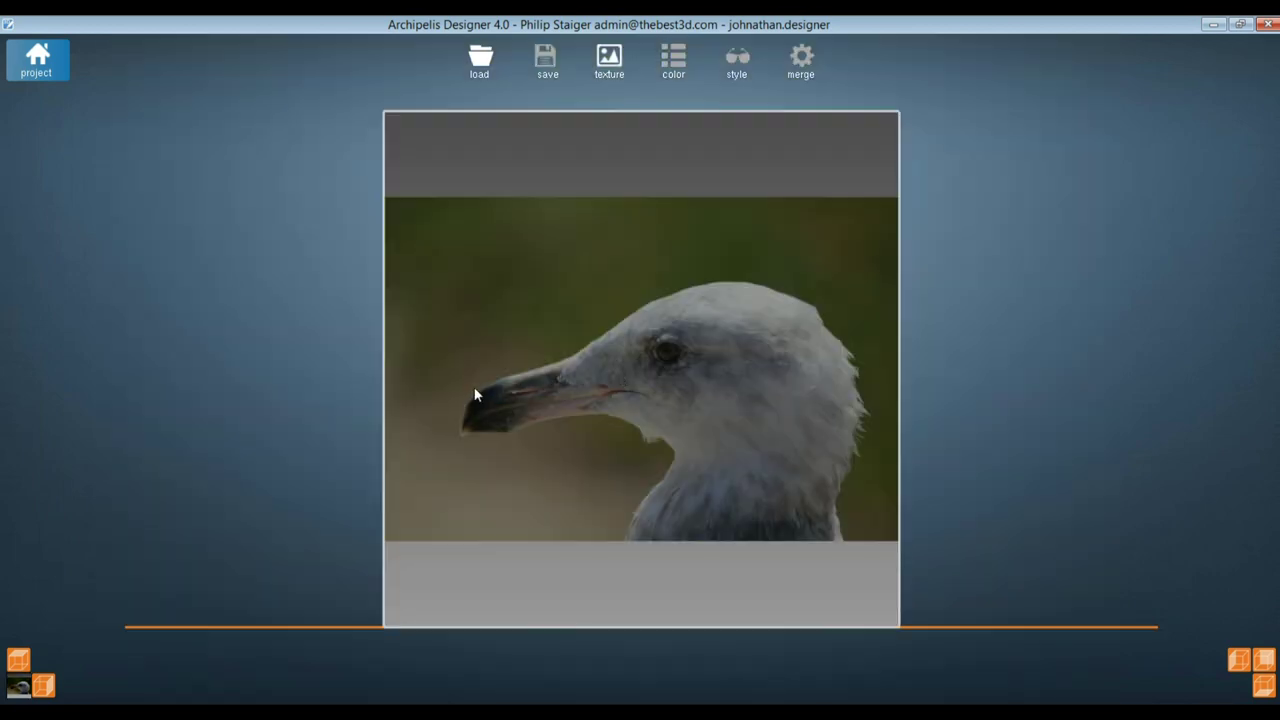
# Trace a closed outline around the seagull's beak, throat, neck and crown on the photo to generate the head shape
pyautogui.moveTo(577, 358)
pyautogui.mouseDown()
pyautogui.moveTo(497, 381)
pyautogui.moveTo(464, 432)
pyautogui.moveTo(595, 411)
pyautogui.moveTo(638, 418)
pyautogui.moveTo(672, 448)
pyautogui.moveTo(673, 468)
pyautogui.moveTo(637, 536)
pyautogui.moveTo(838, 541)
pyautogui.moveTo(858, 395)
pyautogui.moveTo(832, 318)
pyautogui.moveTo(737, 285)
pyautogui.moveTo(643, 303)
pyautogui.mouseUp()
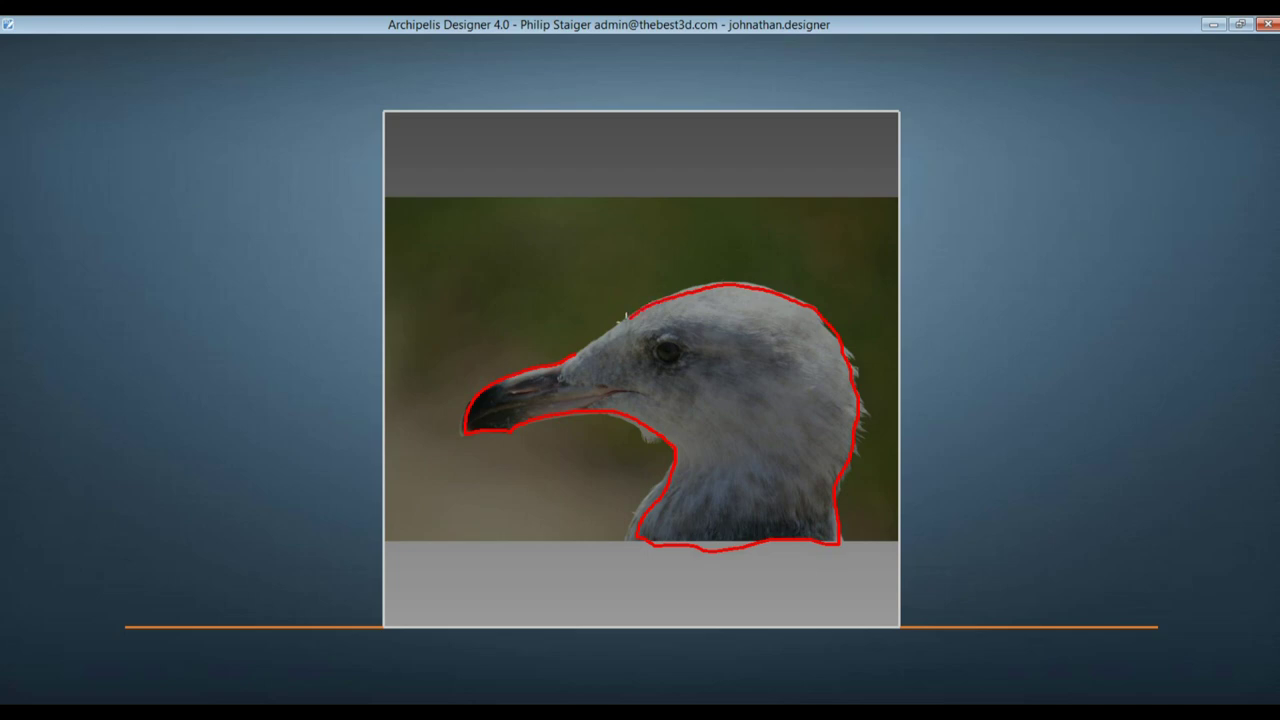
pyautogui.moveTo(588, 350); pyautogui.dragTo(569, 356)
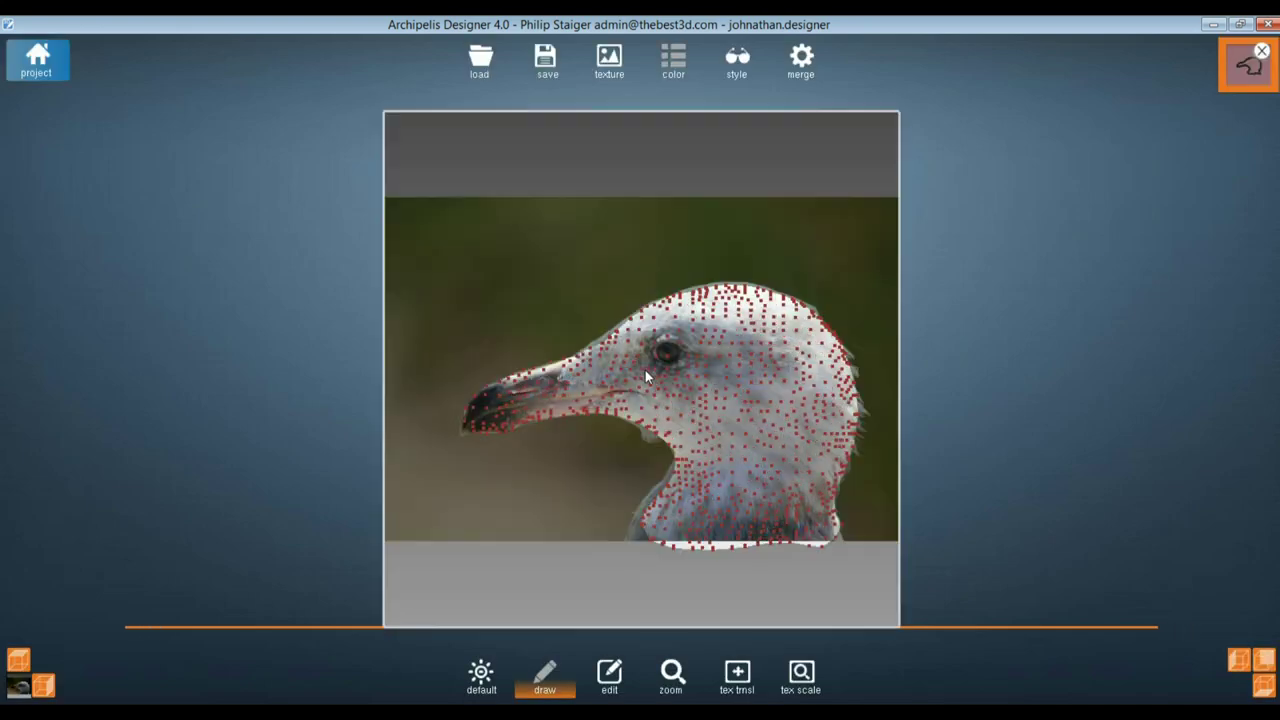
# Dismiss the mail notification and examine how closely the head shape's edge follows the photo along the beak, forehead and crown
pyautogui.scroll(5, 617, 347)
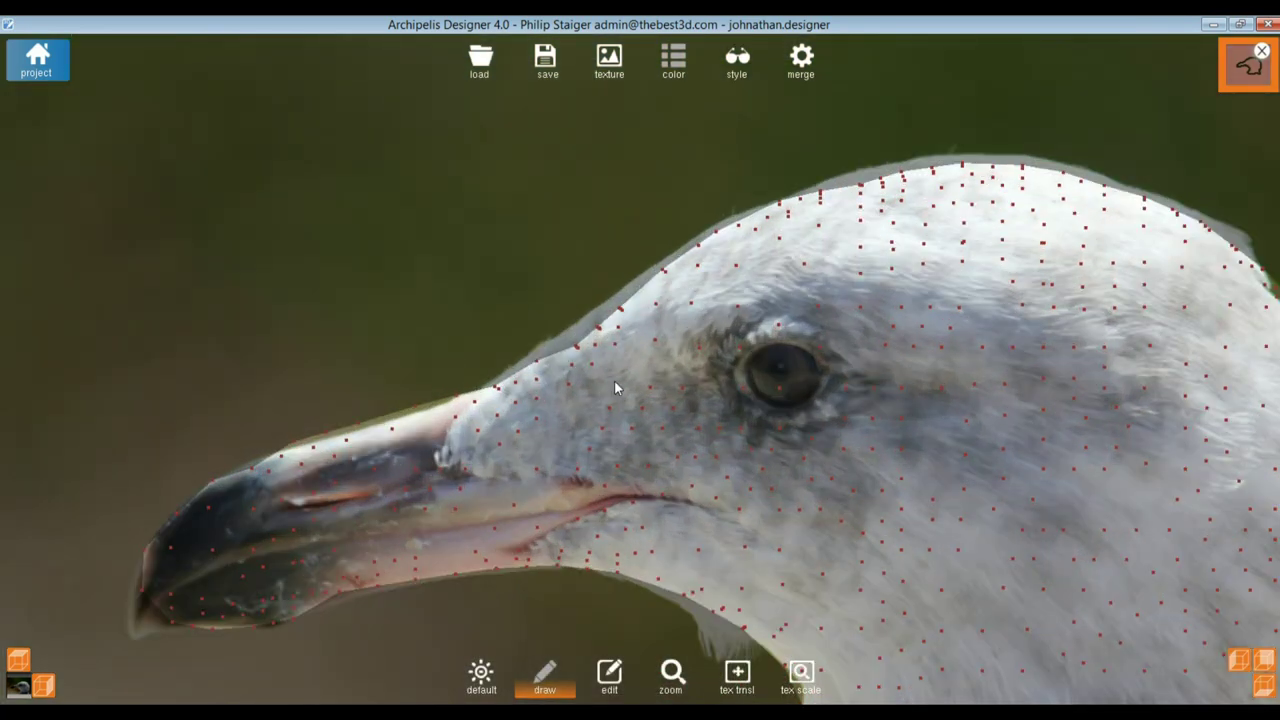
pyautogui.scroll(-1, 704, 346)
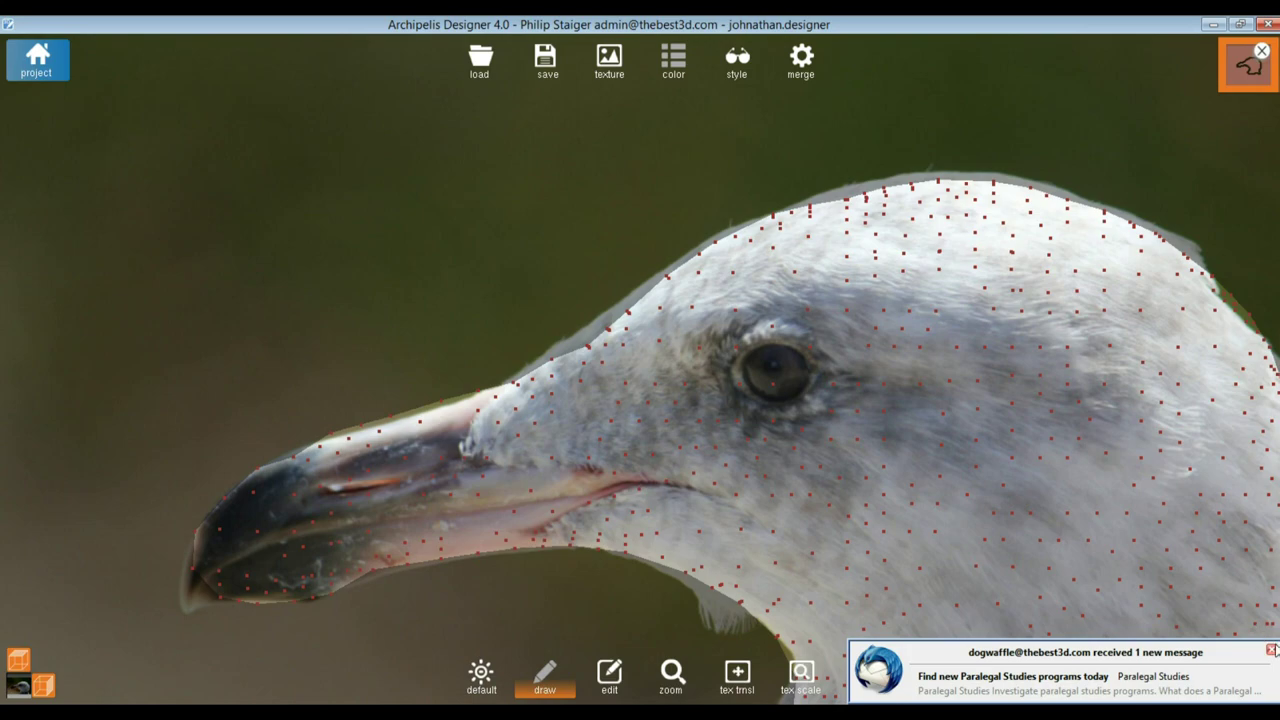
pyautogui.click(1271, 650)
pyautogui.scroll(-1, 657, 377)
pyautogui.scroll(2, 657, 377)
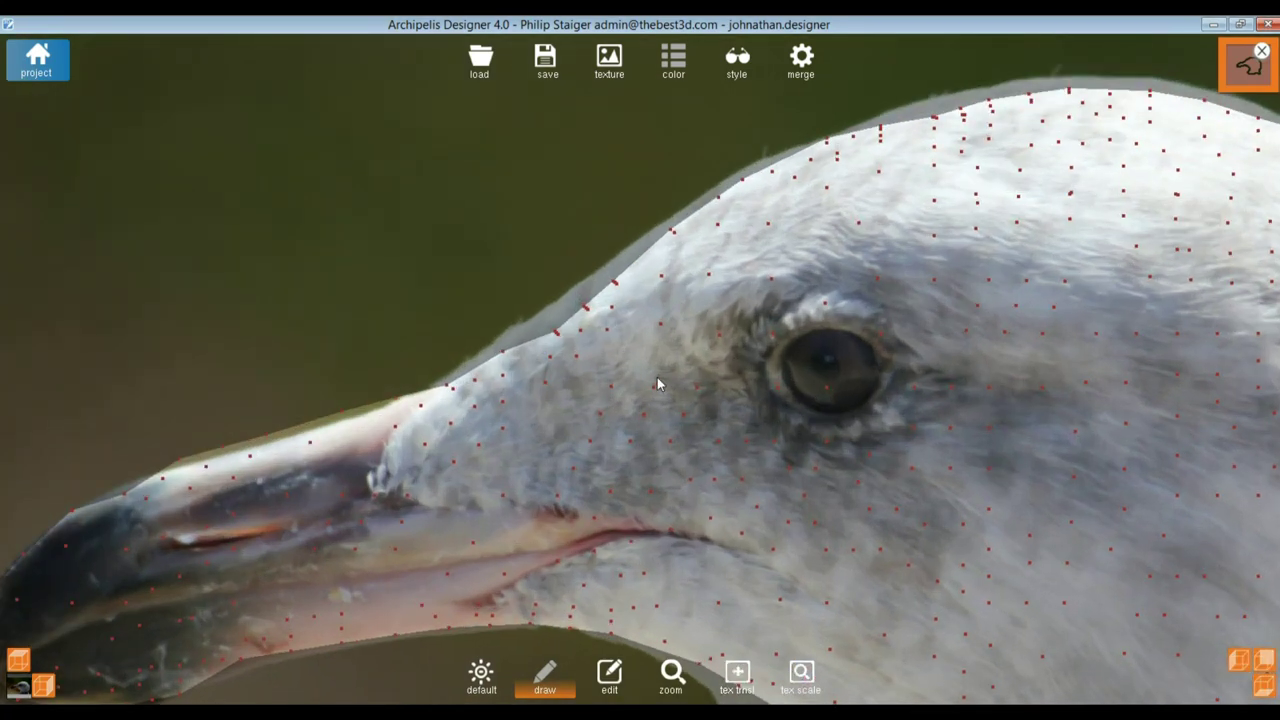
pyautogui.scroll(2, 930, 257)
pyautogui.scroll(-3, 630, 208)
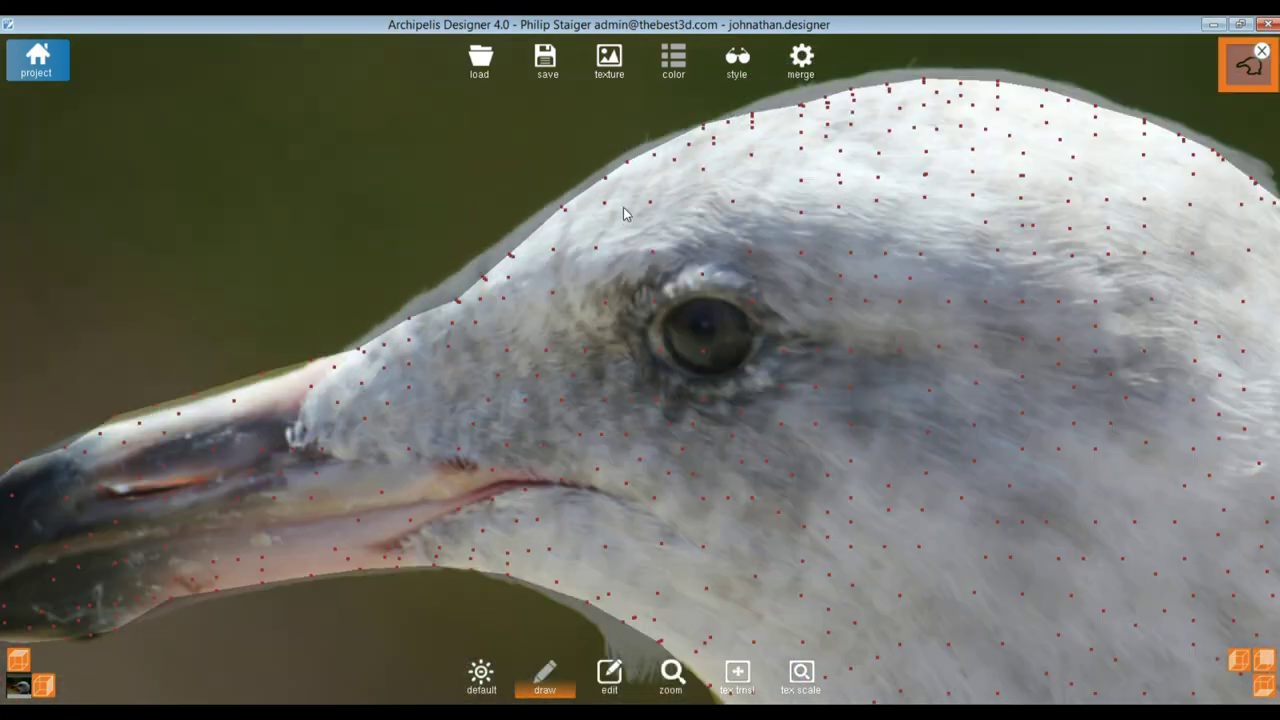
pyautogui.scroll(-1, 624, 267)
pyautogui.scroll(-2, 660, 319)
pyautogui.scroll(2, 594, 270)
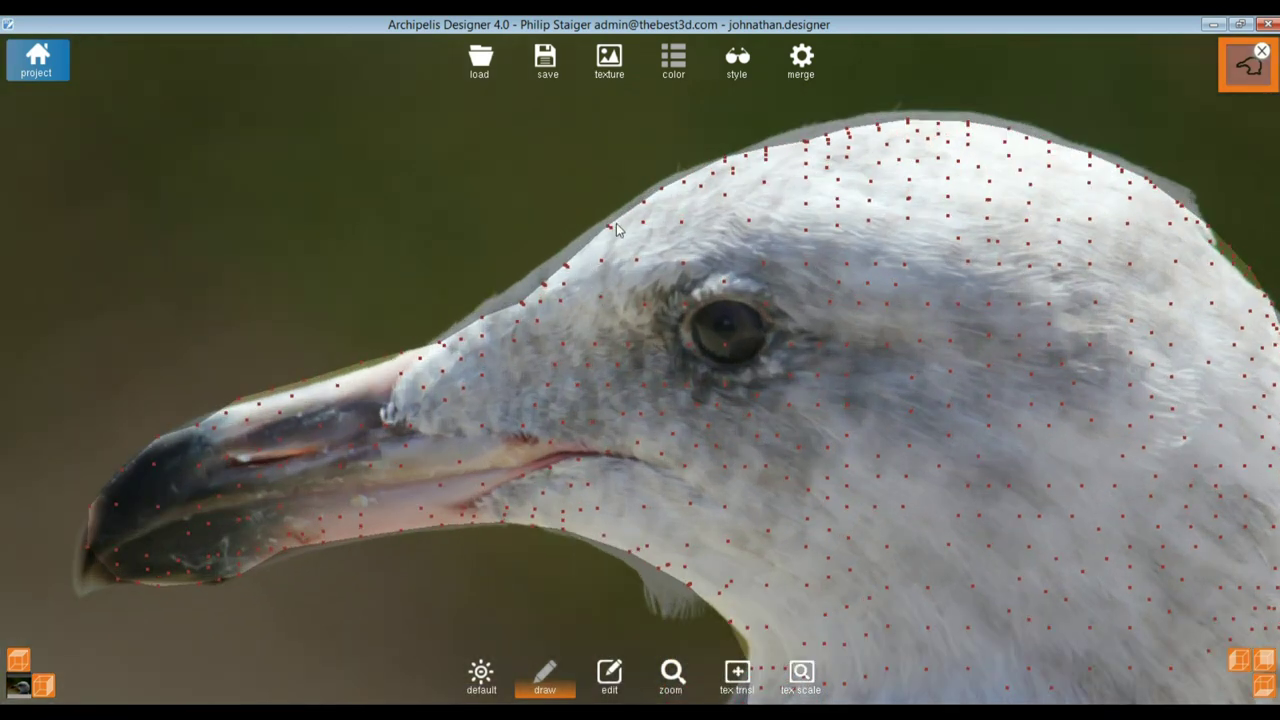
# Edit the head contour, moving its points along the forehead, crown and bridge of the beak onto the bird's edge in the photo
pyautogui.click(610, 678)
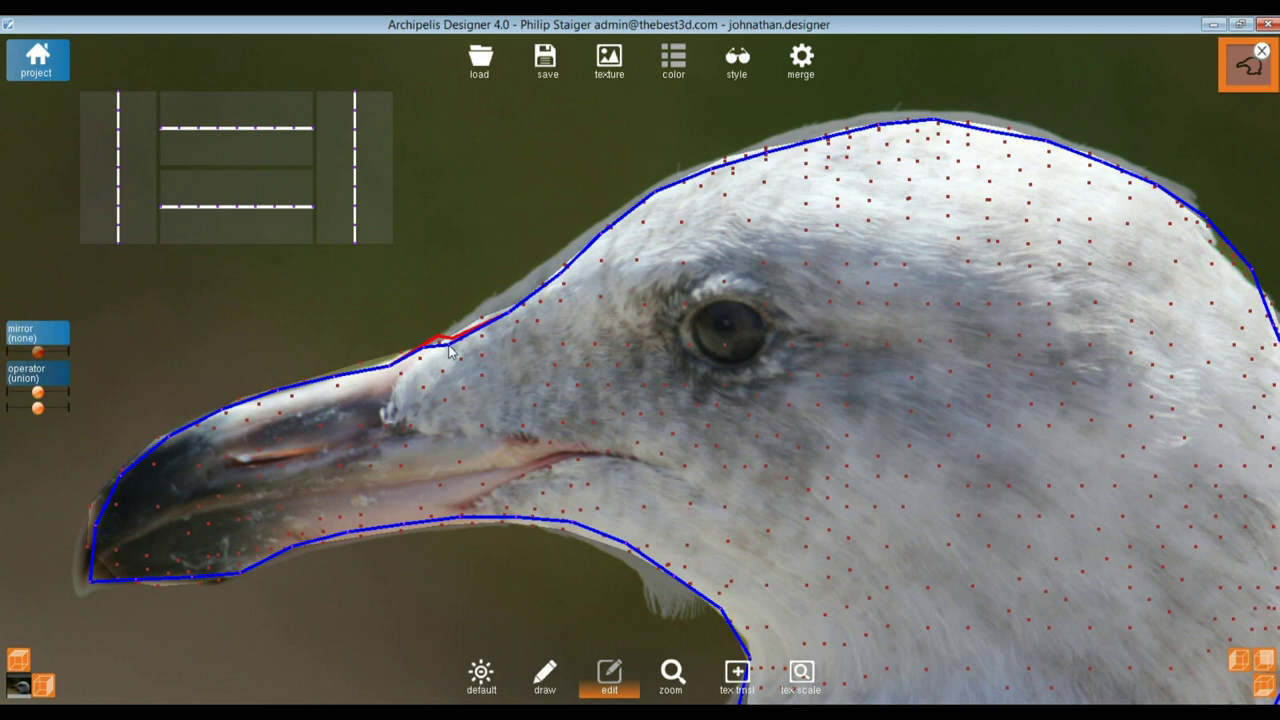
pyautogui.moveTo(508, 312); pyautogui.dragTo(607, 222)
pyautogui.moveTo(710, 175); pyautogui.dragTo(712, 166)
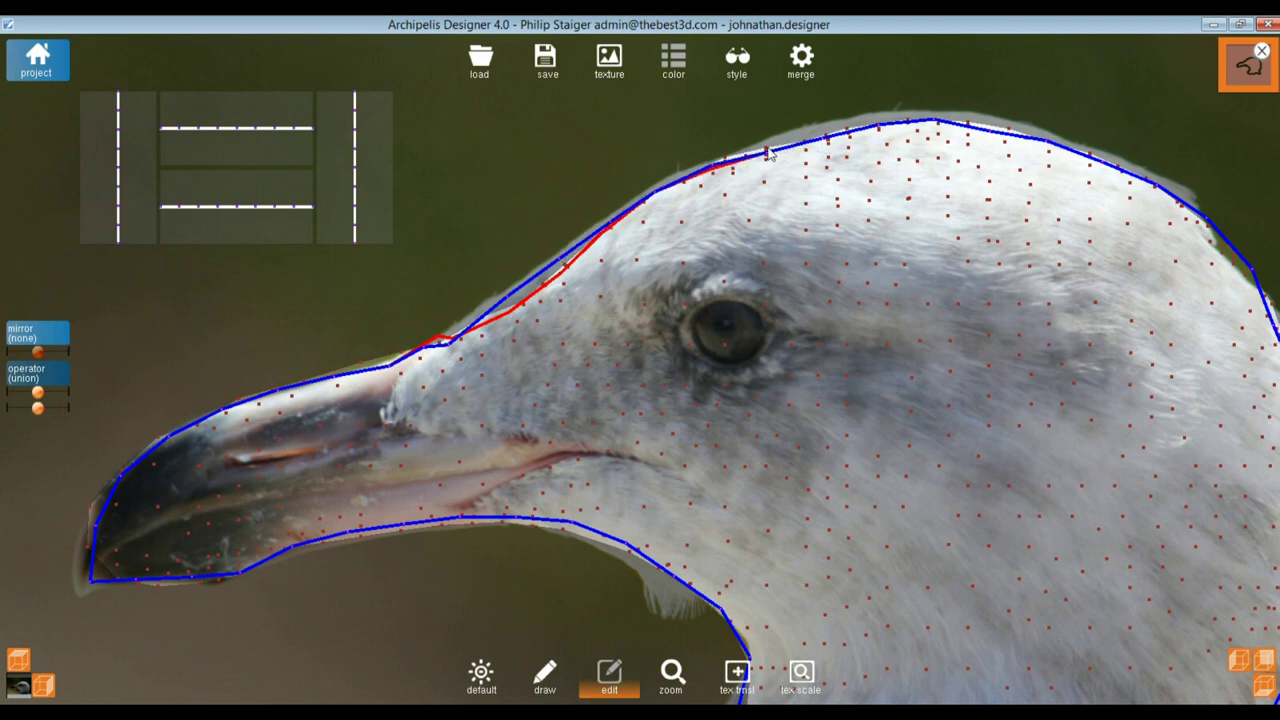
pyautogui.moveTo(767, 157); pyautogui.dragTo(888, 121)
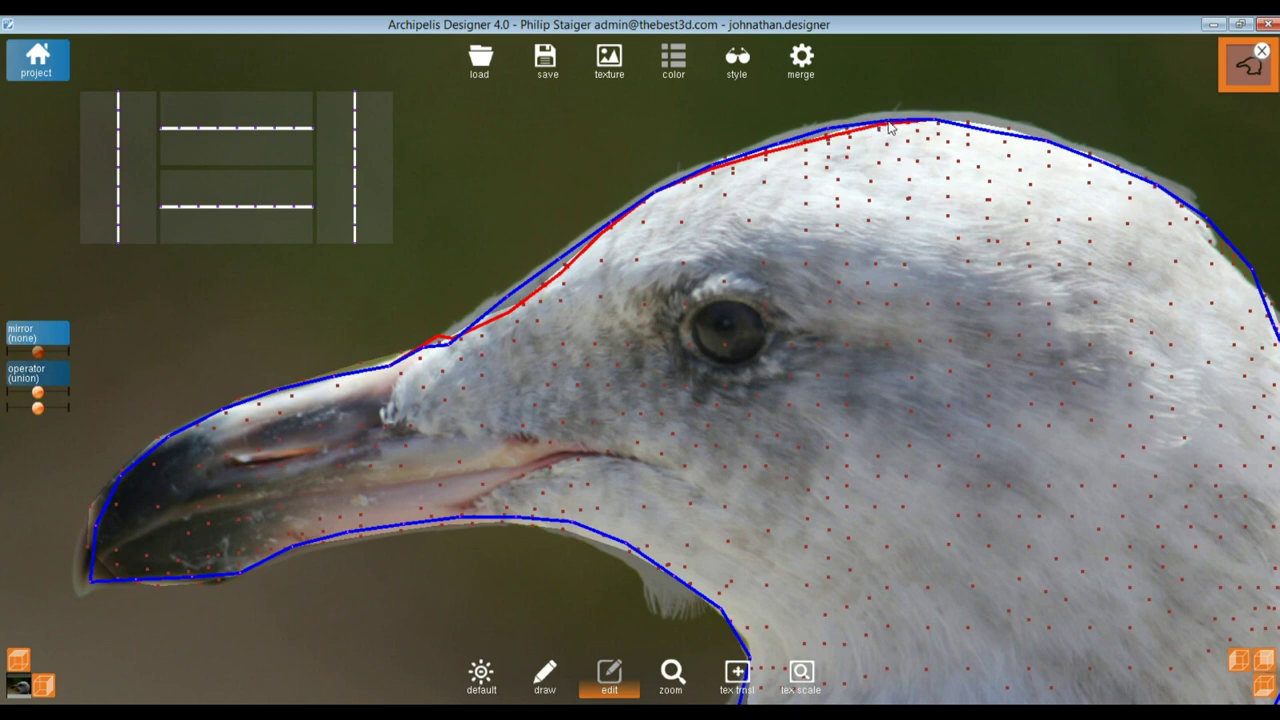
pyautogui.moveTo(999, 131); pyautogui.dragTo(1005, 128)
pyautogui.moveTo(1108, 175); pyautogui.dragTo(1112, 166)
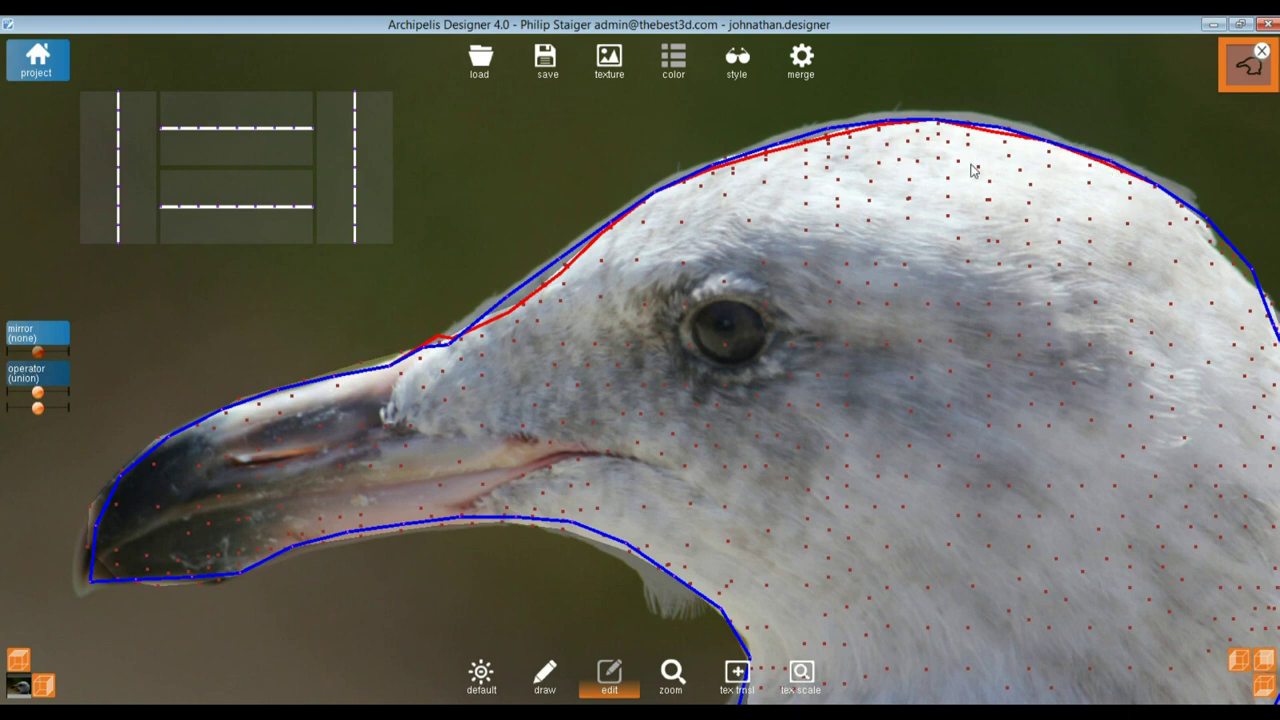
pyautogui.moveTo(390, 366); pyautogui.dragTo(419, 354)
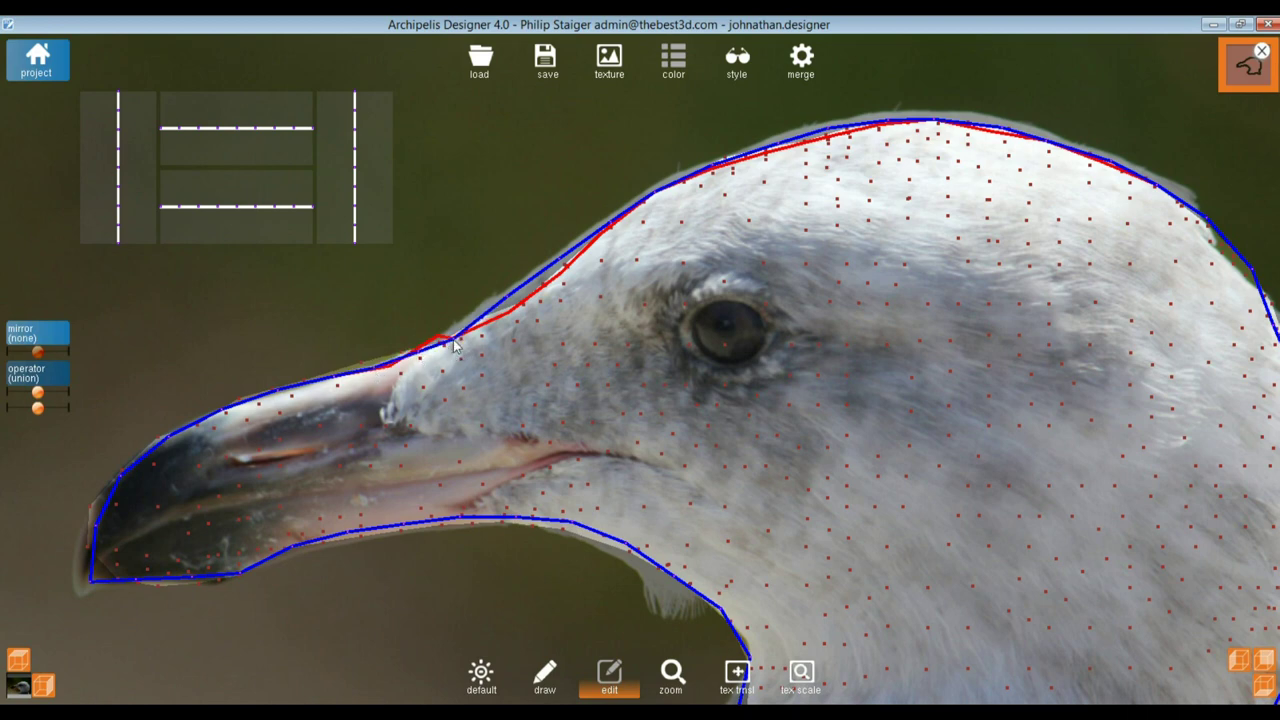
# Move the contour points along the upper ridge and front curve of the beak onto the bird's edge in the photo
pyautogui.scroll(5, 128, 471)
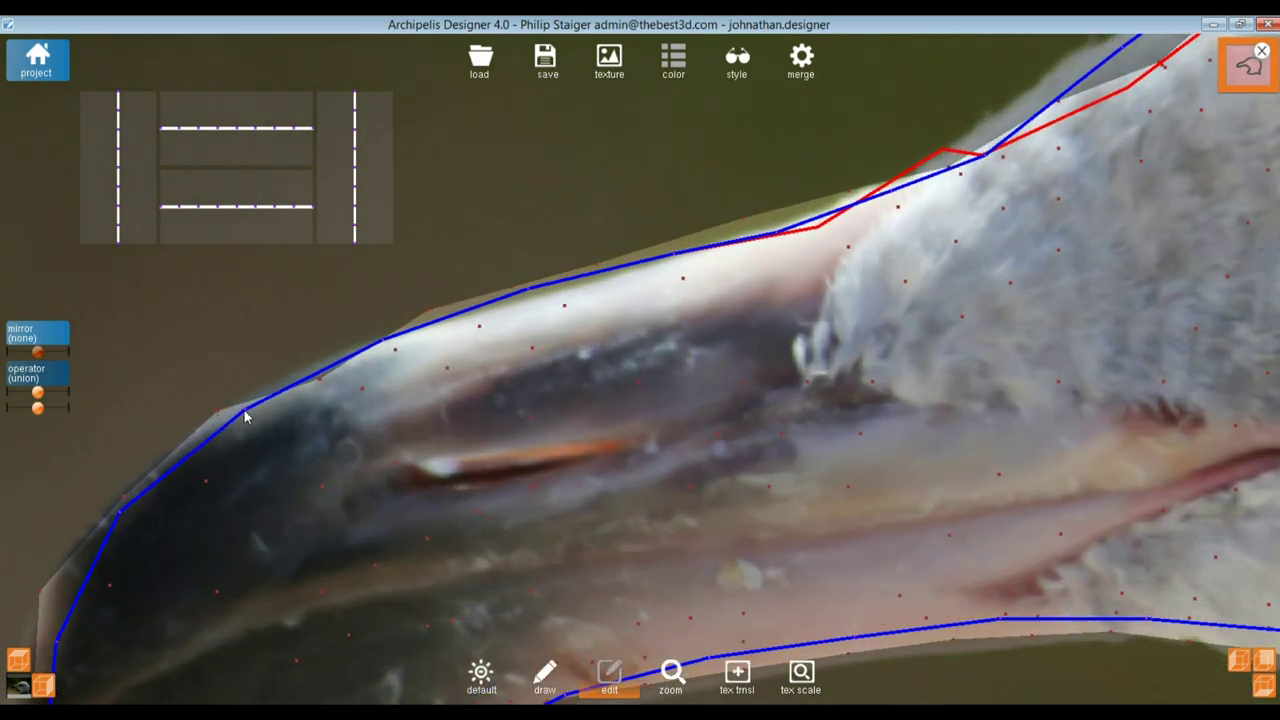
pyautogui.moveTo(245, 410)
pyautogui.mouseDown()
pyautogui.moveTo(209, 427)
pyautogui.moveTo(219, 424)
pyautogui.mouseUp()
pyautogui.moveTo(383, 340)
pyautogui.mouseDown()
pyautogui.moveTo(396, 359)
pyautogui.moveTo(395, 342)
pyautogui.mouseUp()
pyautogui.moveTo(529, 287); pyautogui.dragTo(534, 302)
pyautogui.moveTo(674, 258); pyautogui.dragTo(678, 257)
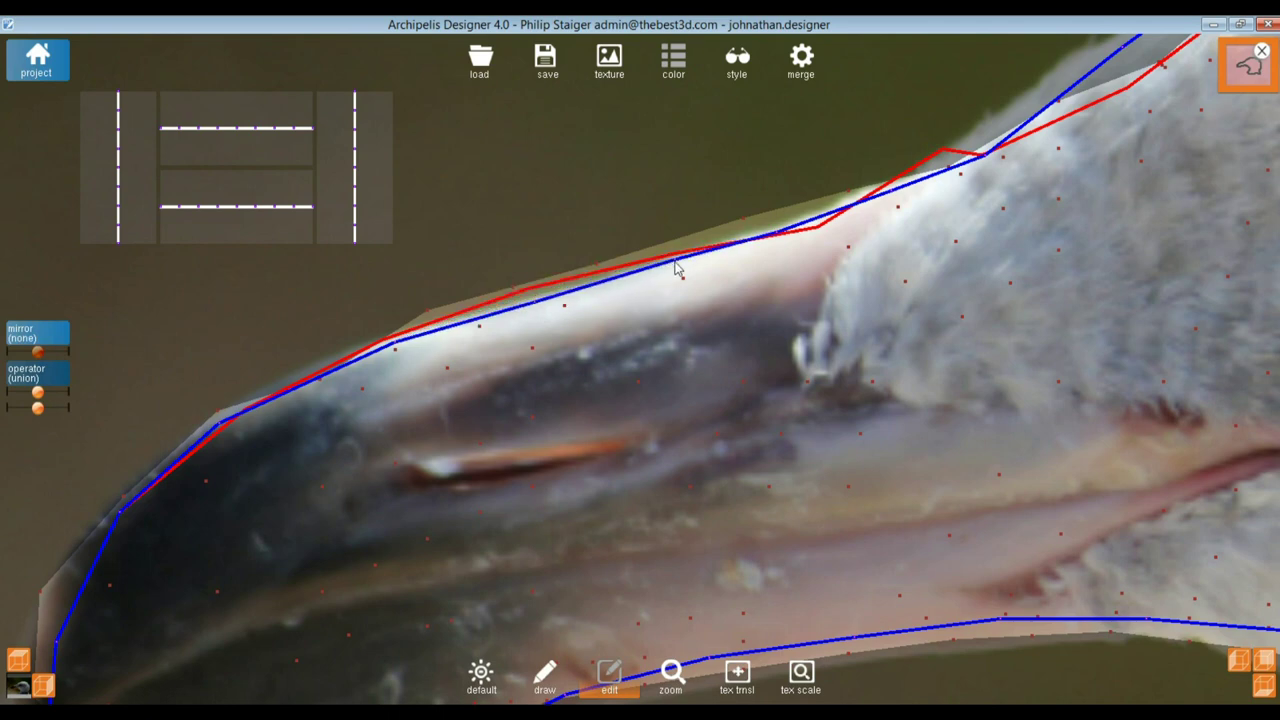
pyautogui.click(123, 519)
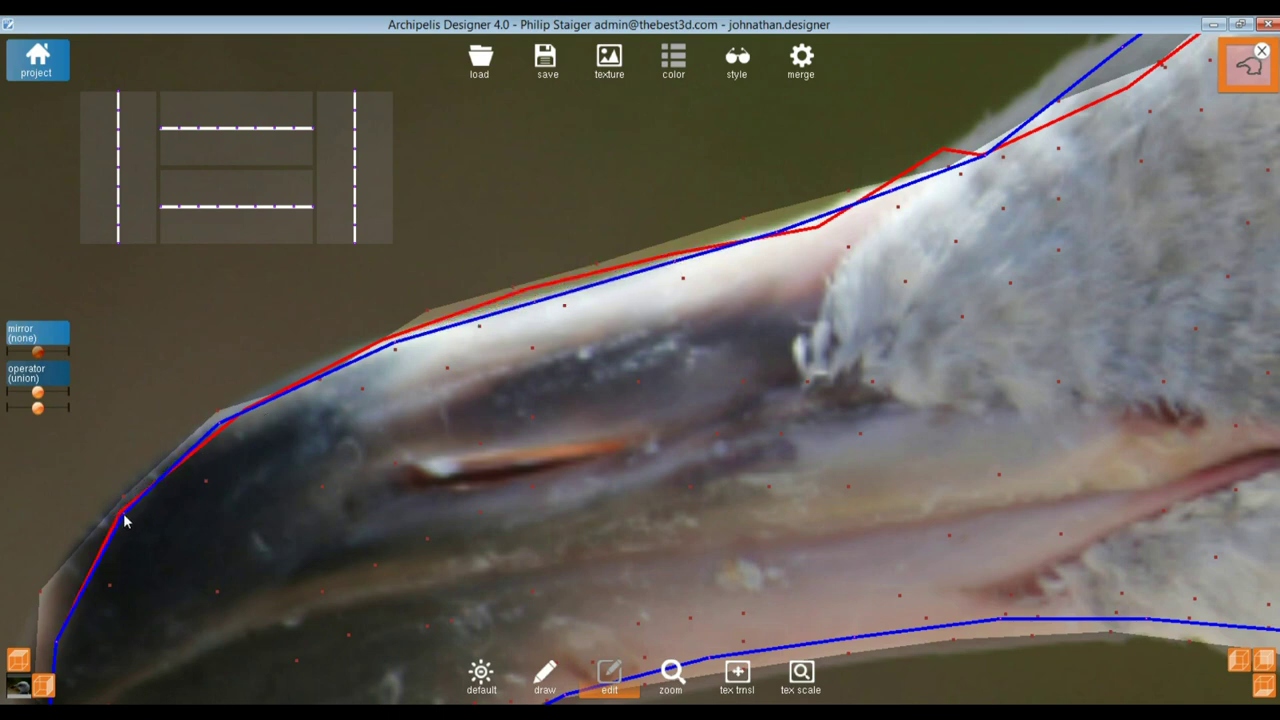
pyautogui.scroll(3, 47, 624)
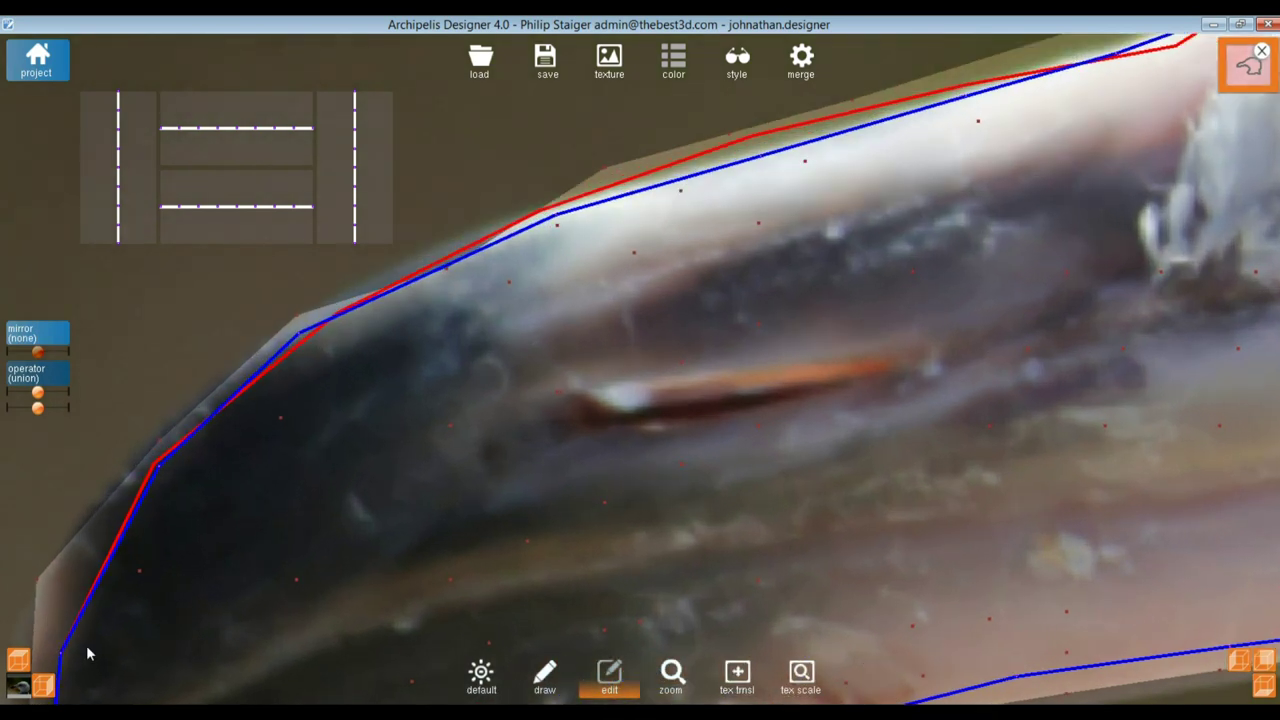
# Reshape the contour around the beak's tip, pulling the tip point up and adjusting the front curve point to the photo
pyautogui.scroll(-5, 381, 502)
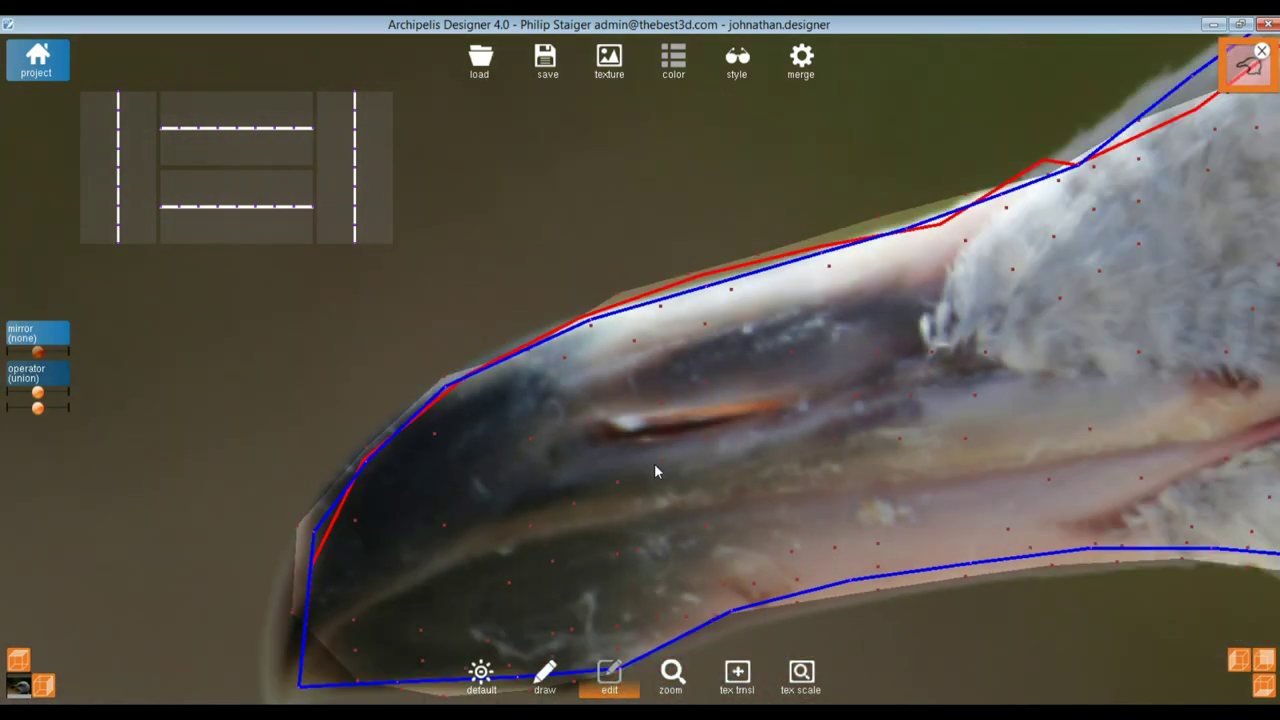
pyautogui.scroll(5, 388, 598)
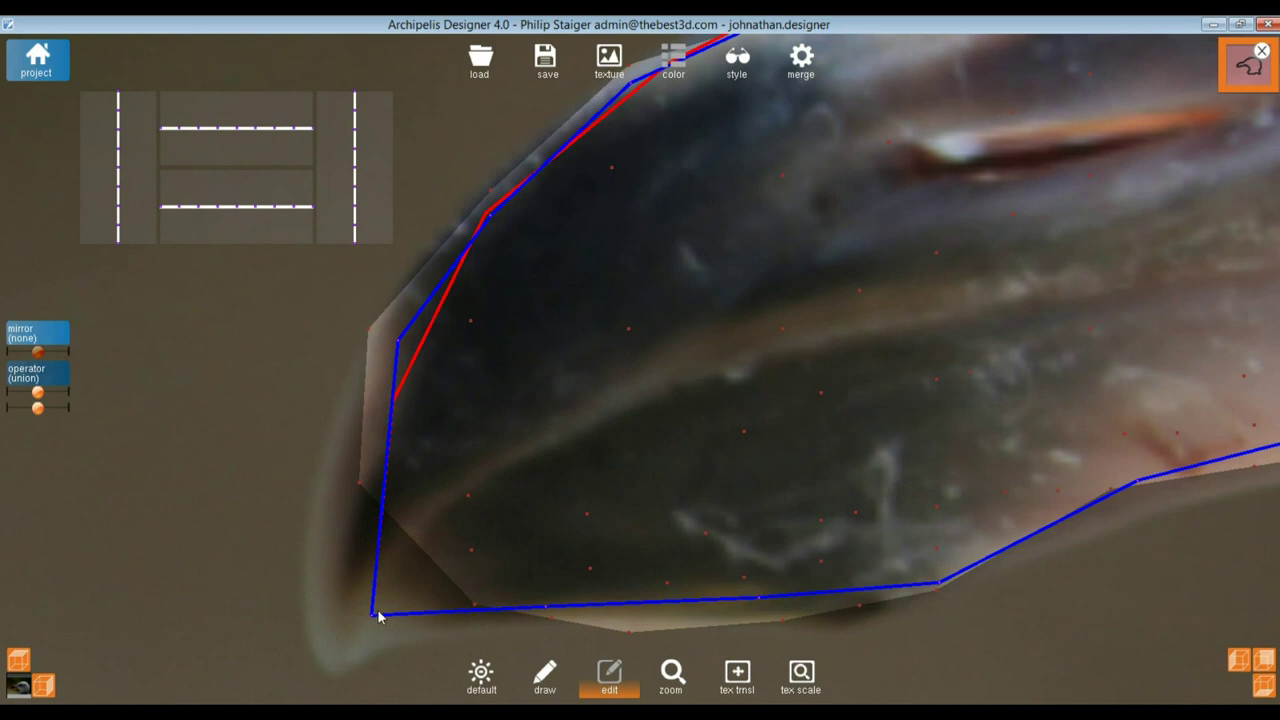
pyautogui.moveTo(372, 615); pyautogui.dragTo(337, 564)
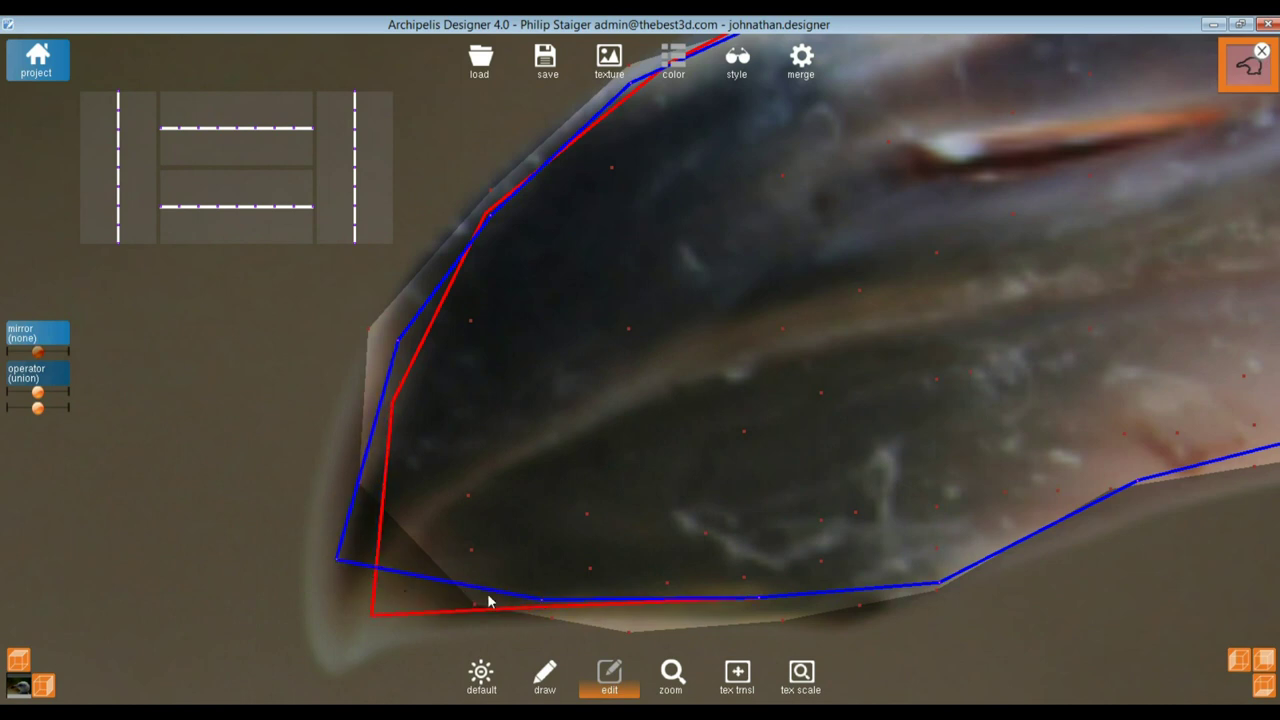
pyautogui.moveTo(340, 563); pyautogui.dragTo(367, 543)
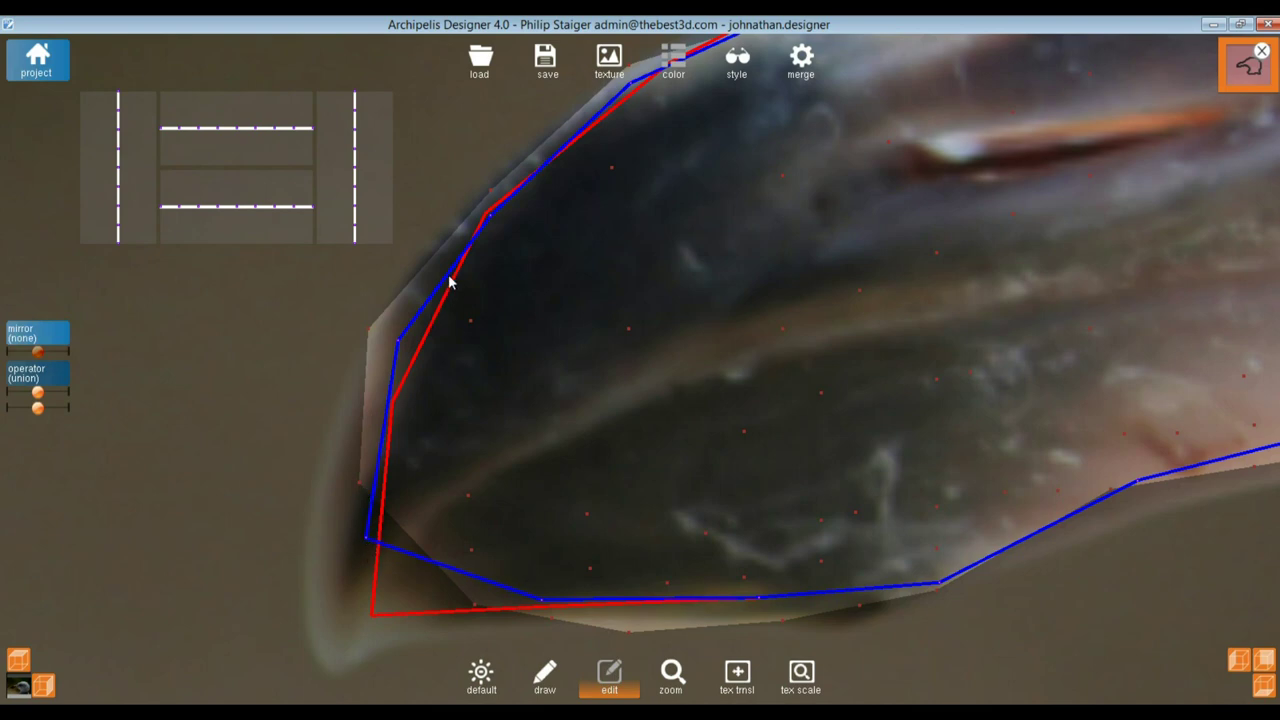
pyautogui.moveTo(398, 346); pyautogui.dragTo(402, 332)
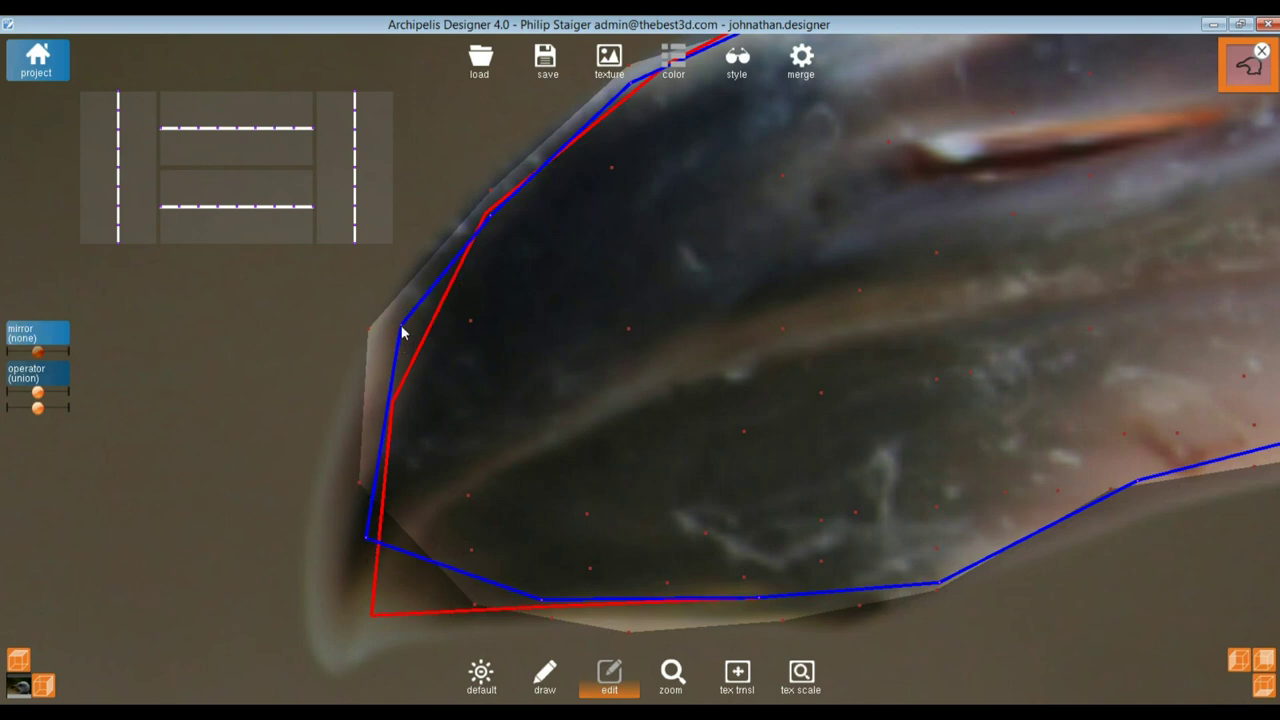
# Raise the contour points along the underside of the beak's tip, between the tip and the lower bill
pyautogui.moveTo(549, 607); pyautogui.dragTo(548, 579)
pyautogui.moveTo(766, 600)
pyautogui.mouseDown()
pyautogui.moveTo(764, 566)
pyautogui.moveTo(768, 588)
pyautogui.mouseUp()
pyautogui.moveTo(944, 580); pyautogui.dragTo(937, 561)
pyautogui.moveTo(1132, 484); pyautogui.dragTo(1133, 478)
pyautogui.scroll(-6, 449, 400)
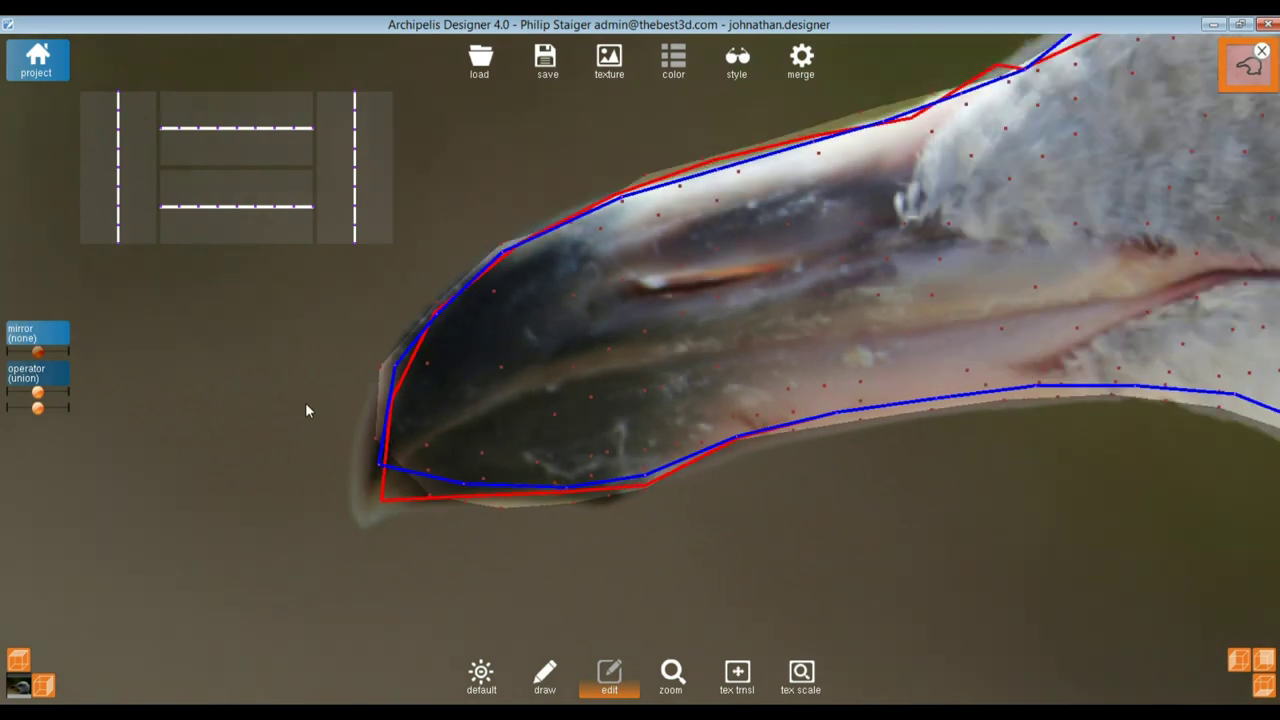
# Lower the contour points along the lower edge of the bill to fit the photo
pyautogui.scroll(2, 944, 398)
pyautogui.scroll(1, 553, 391)
pyautogui.scroll(2, 555, 391)
pyautogui.moveTo(625, 442); pyautogui.dragTo(627, 445)
pyautogui.moveTo(800, 410); pyautogui.dragTo(813, 428)
pyautogui.moveTo(980, 394); pyautogui.dragTo(982, 404)
pyautogui.scroll(-3, 531, 309)
# Move the contour points under the chin and upper throat outward, closer to the bird's edge
pyautogui.scroll(6, 1049, 414)
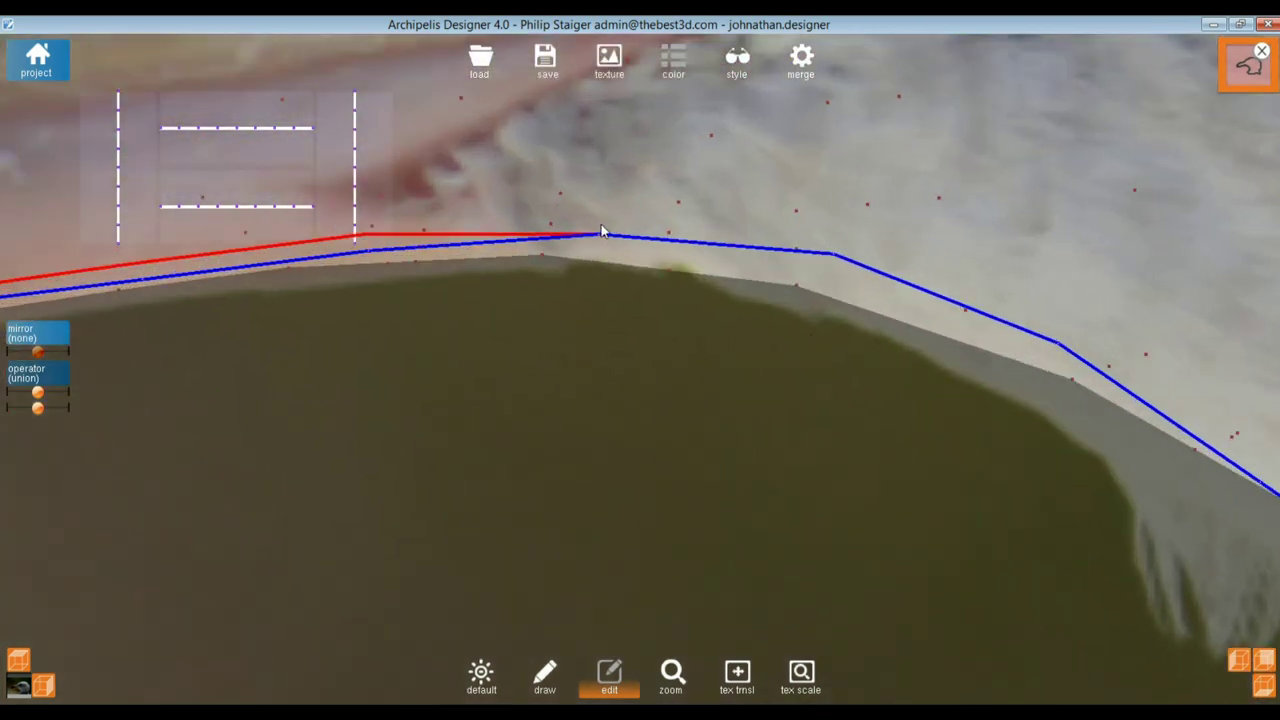
pyautogui.moveTo(601, 232); pyautogui.dragTo(598, 246)
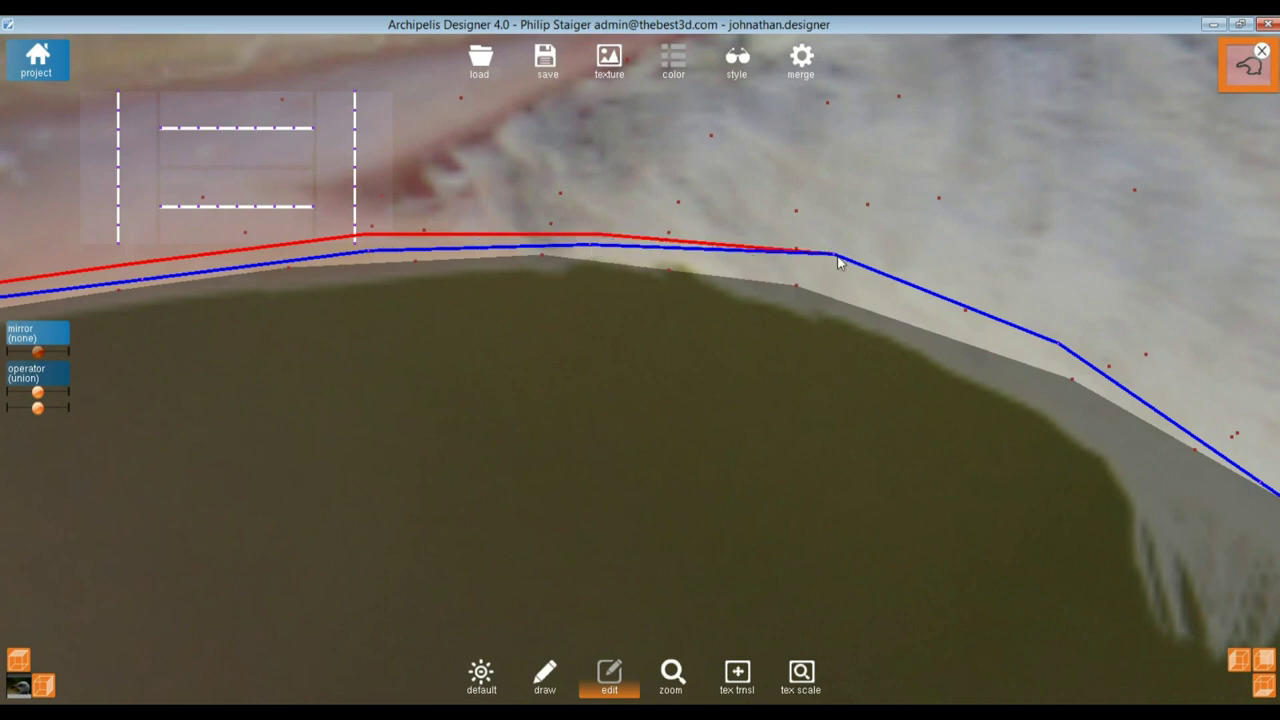
pyautogui.moveTo(837, 257); pyautogui.dragTo(832, 288)
pyautogui.moveTo(1058, 350); pyautogui.dragTo(1074, 374)
pyautogui.scroll(-2, 673, 275)
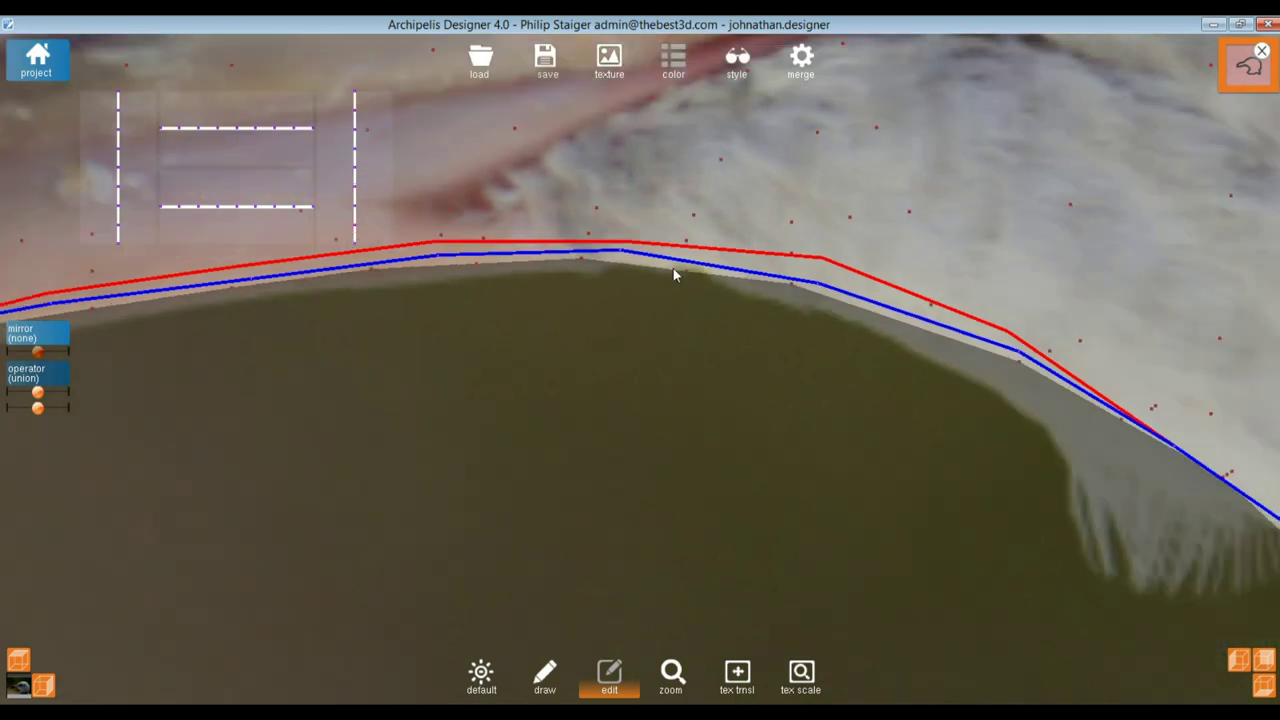
# Adjust the contour points along the front of the neck so the outline follows the throat's inward curve
pyautogui.scroll(-5, 669, 270)
pyautogui.moveTo(923, 419)
pyautogui.mouseDown()
pyautogui.moveTo(937, 417)
pyautogui.moveTo(930, 403)
pyautogui.mouseUp()
pyautogui.moveTo(911, 476)
pyautogui.mouseDown()
pyautogui.moveTo(933, 477)
pyautogui.moveTo(922, 468)
pyautogui.mouseUp()
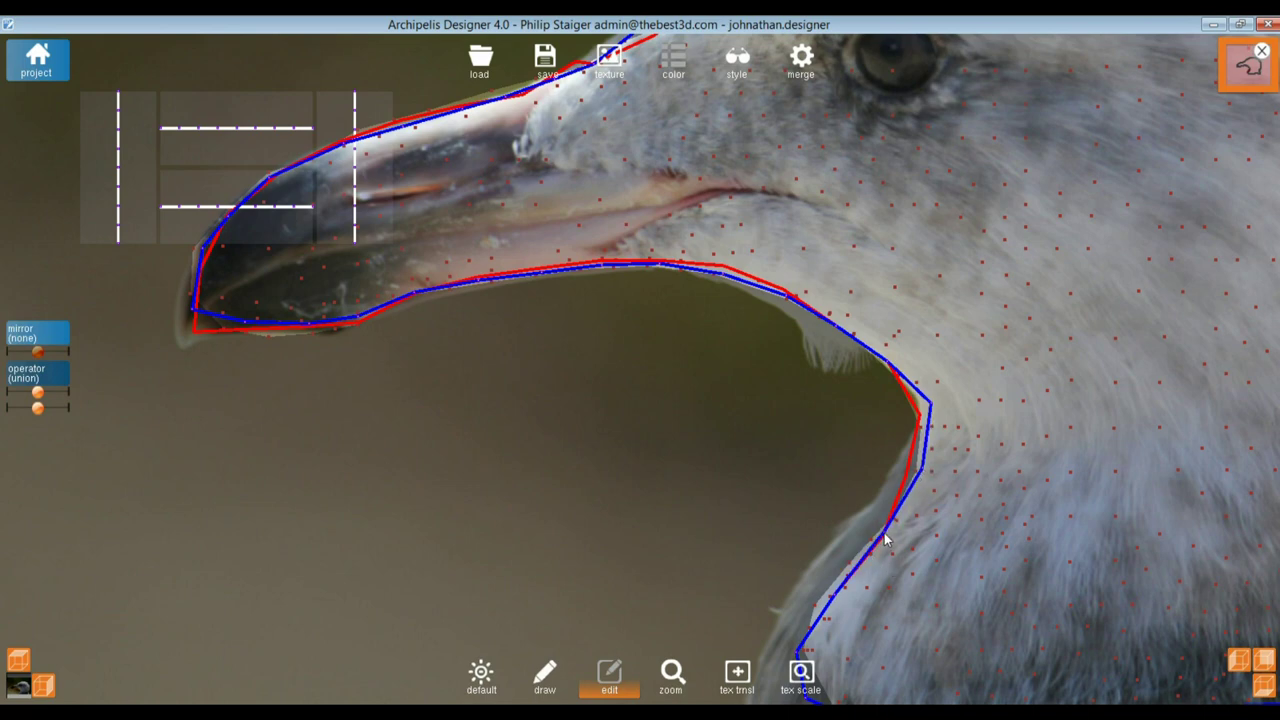
pyautogui.moveTo(842, 584); pyautogui.dragTo(842, 577)
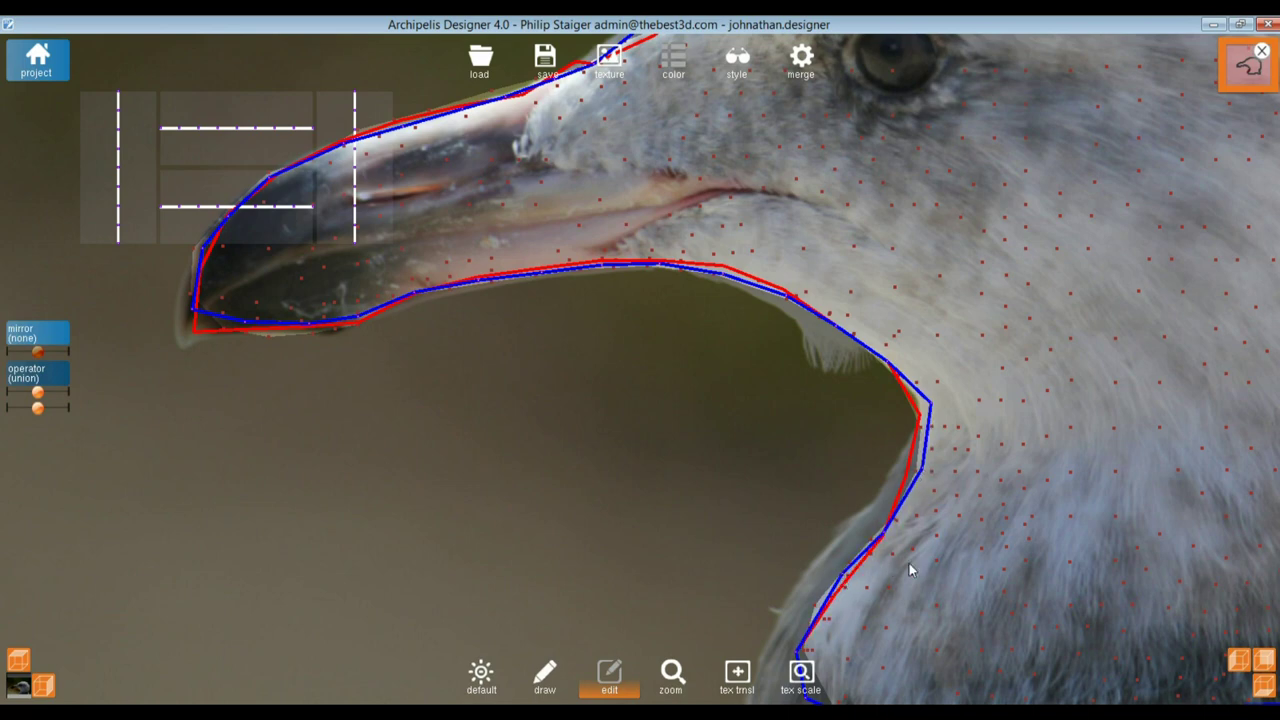
pyautogui.scroll(-5, 936, 547)
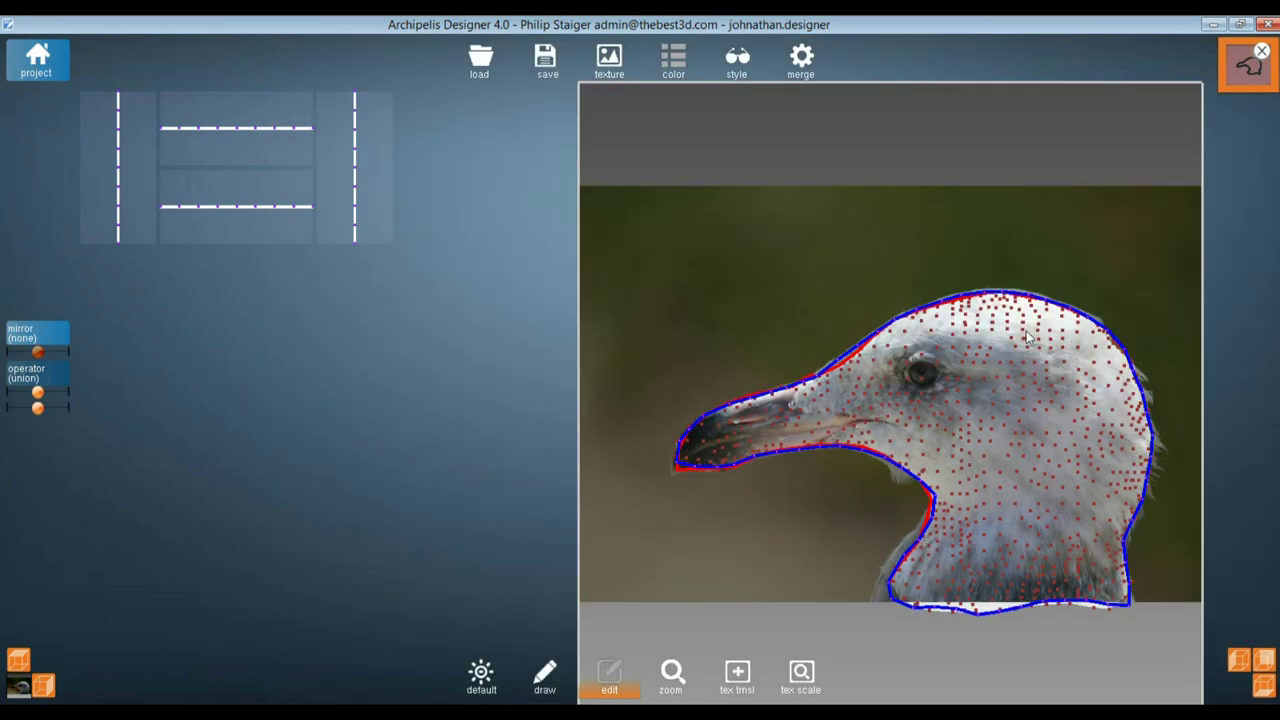
# Move the contour points on the rear crown and back of the head inward from the background
pyautogui.scroll(6, 1140, 350)
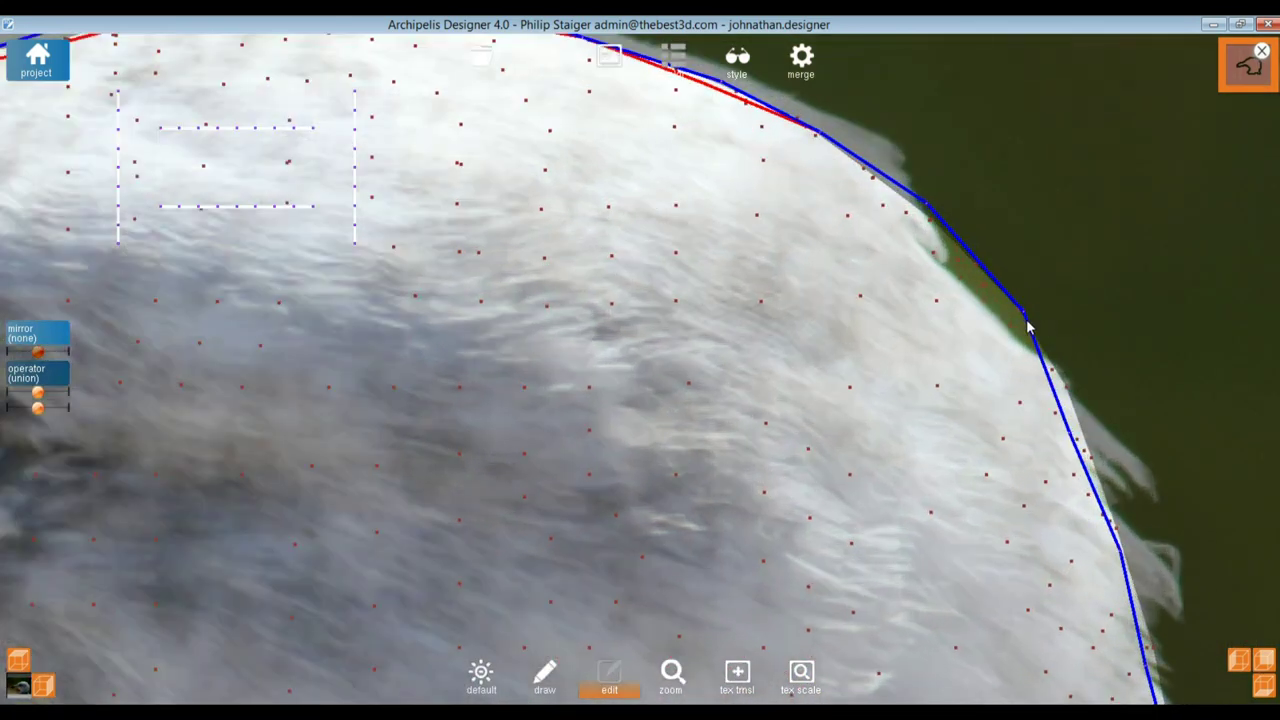
pyautogui.moveTo(1017, 312); pyautogui.dragTo(958, 324)
pyautogui.moveTo(928, 206); pyautogui.dragTo(895, 232)
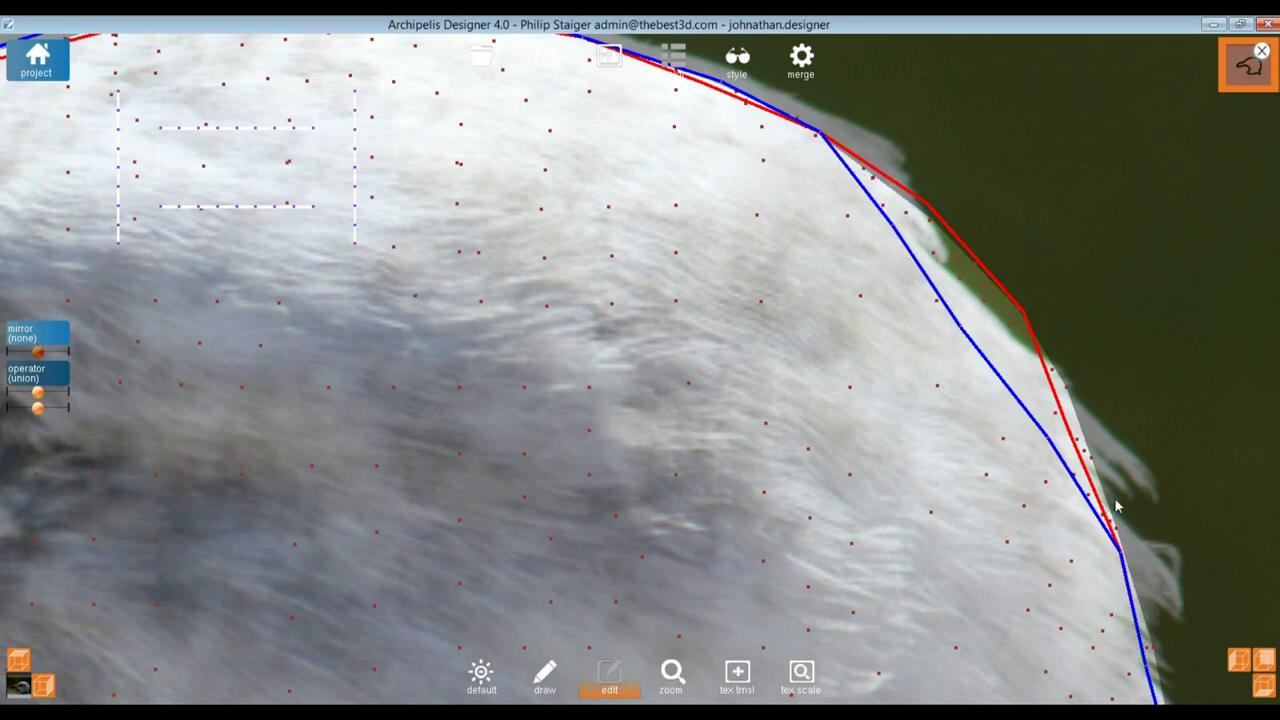
pyautogui.moveTo(820, 134); pyautogui.dragTo(814, 146)
pyautogui.moveTo(731, 93); pyautogui.dragTo(721, 113)
pyautogui.scroll(-4, 814, 208)
pyautogui.scroll(-3, 637, 137)
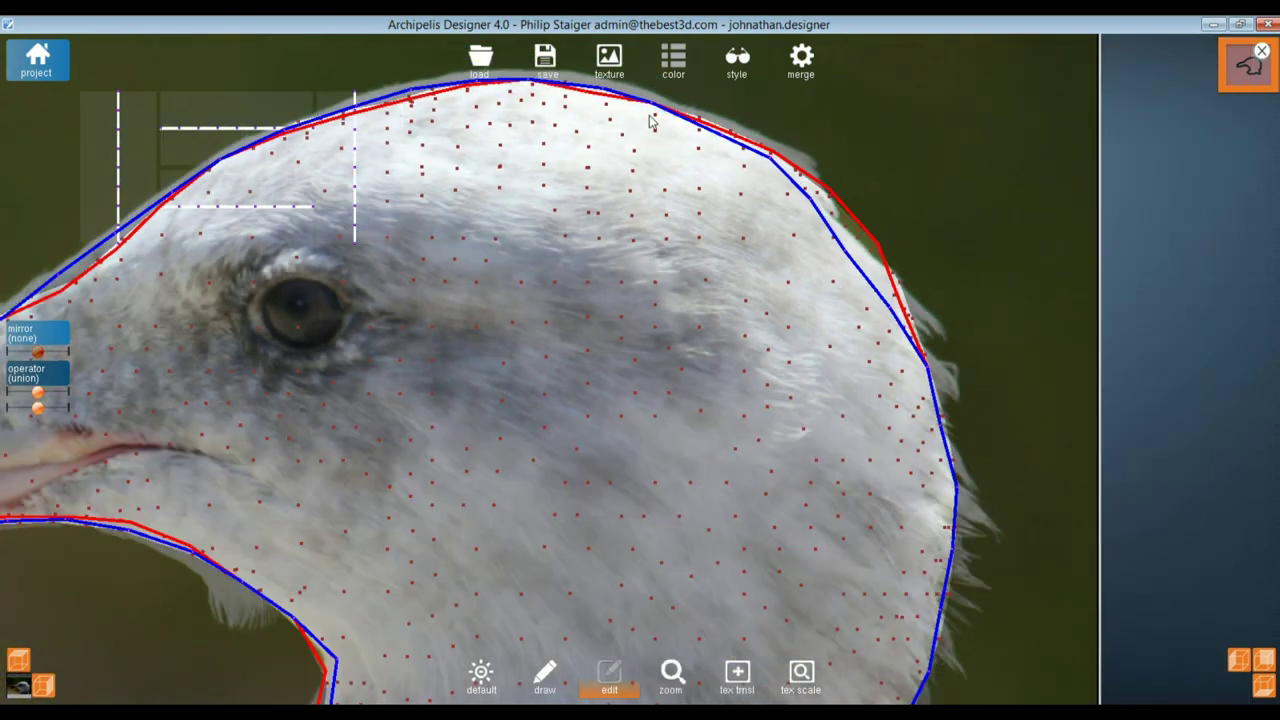
pyautogui.scroll(3, 652, 111)
pyautogui.scroll(3, 655, 107)
pyautogui.scroll(-3, 648, 310)
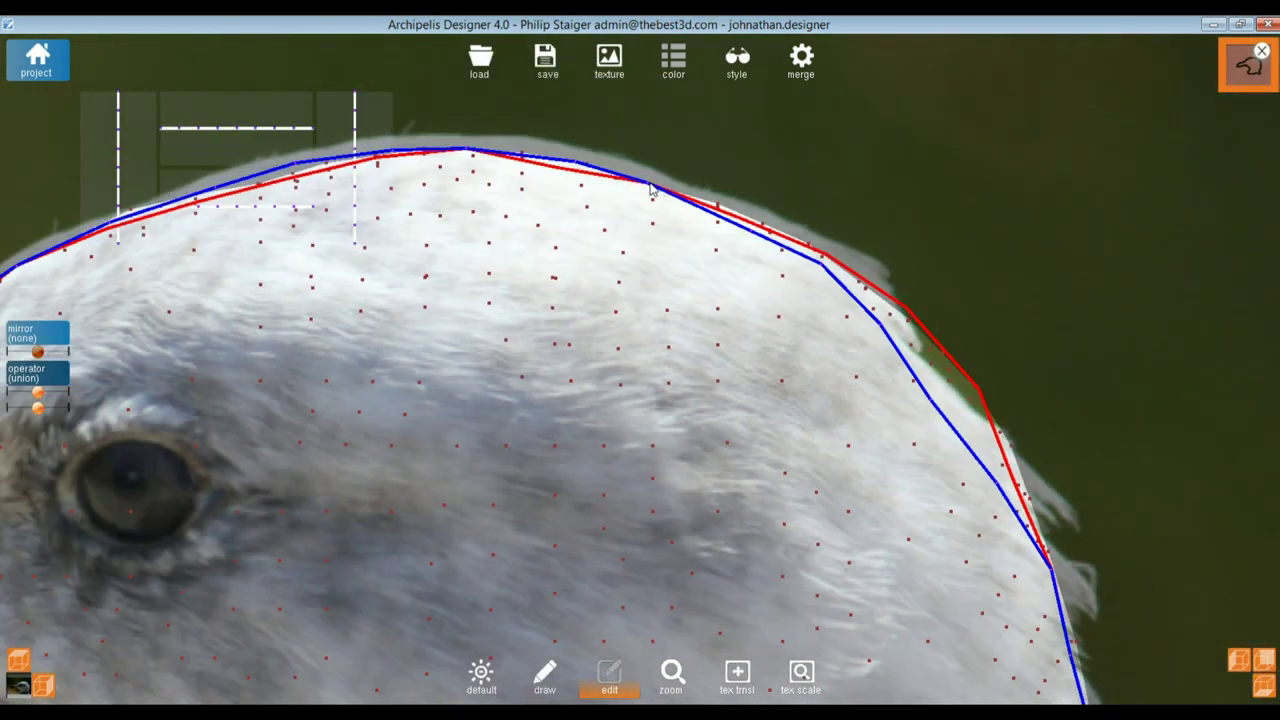
pyautogui.moveTo(650, 185); pyautogui.dragTo(650, 198)
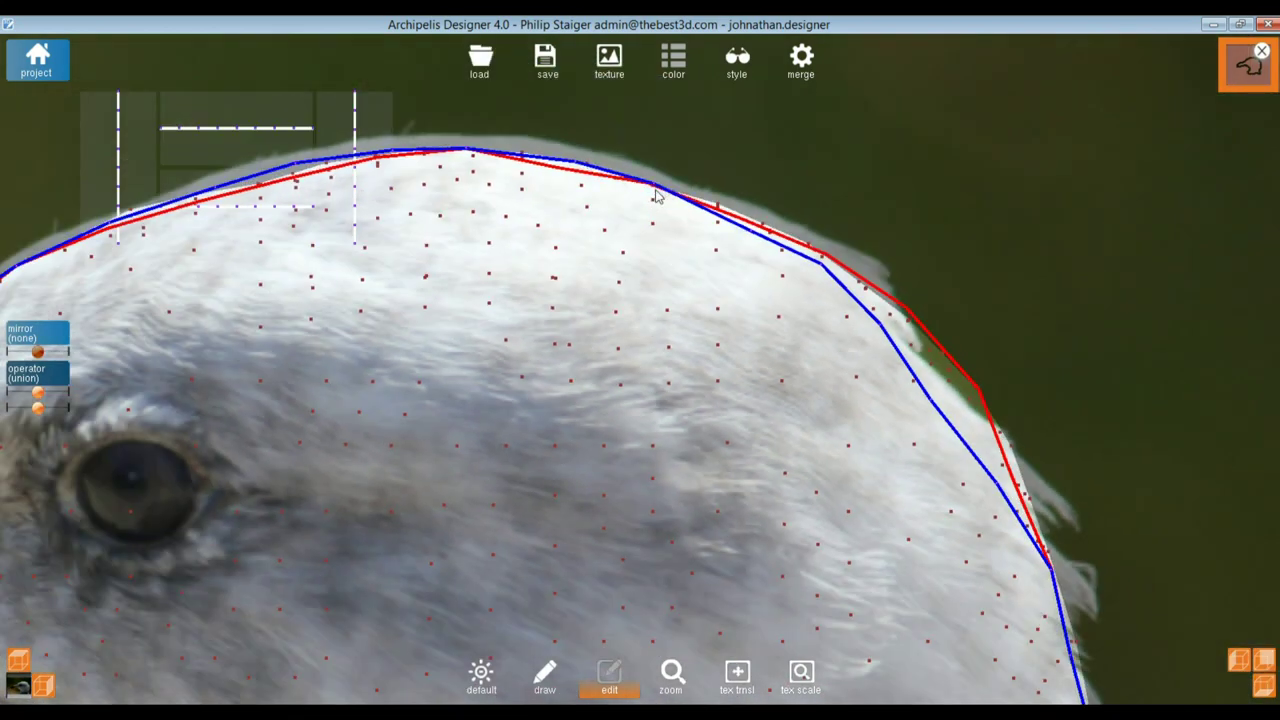
pyautogui.scroll(-1, 946, 278)
pyautogui.scroll(-3, 965, 281)
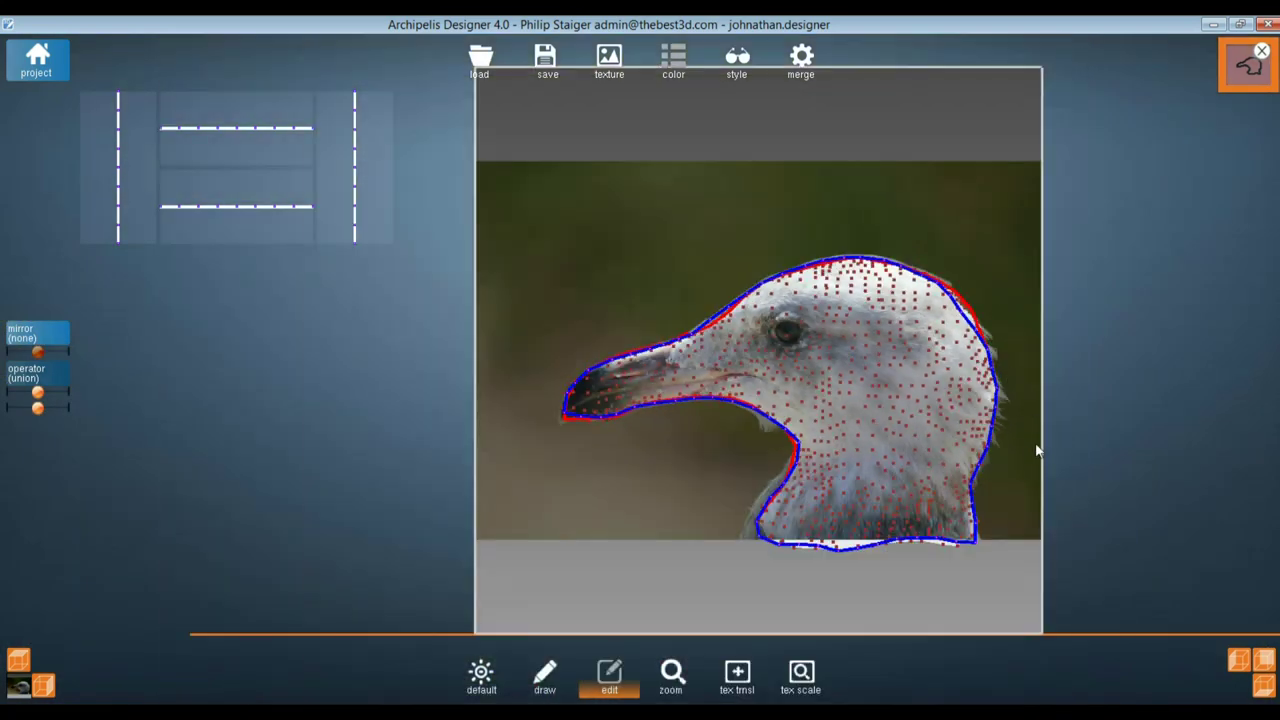
# Examine the head shape against the photo from an angle, and return to the photo's reference view
pyautogui.scroll(3, 896, 389)
pyautogui.moveTo(726, 376)
pyautogui.mouseDown(button='middle')
pyautogui.moveTo(863, 419)
pyautogui.moveTo(762, 381)
pyautogui.moveTo(699, 385)
pyautogui.moveTo(748, 383)
pyautogui.mouseUp(button='middle')
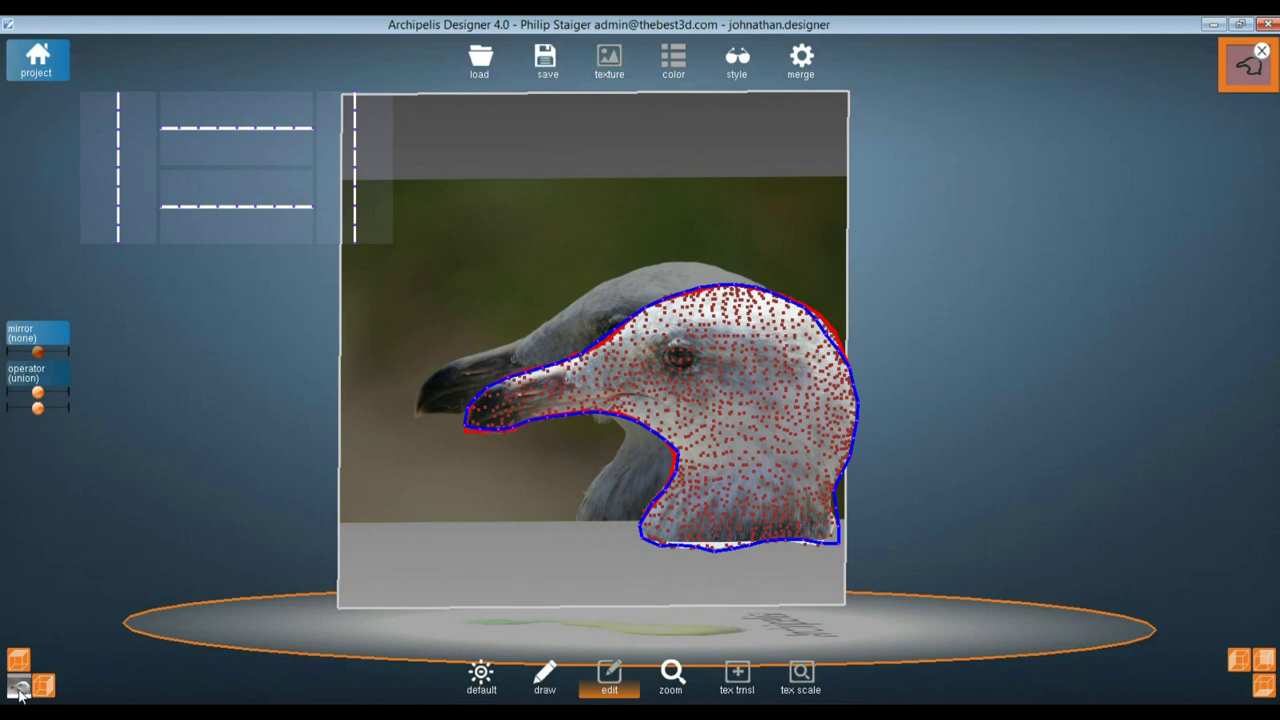
pyautogui.click(18, 686)
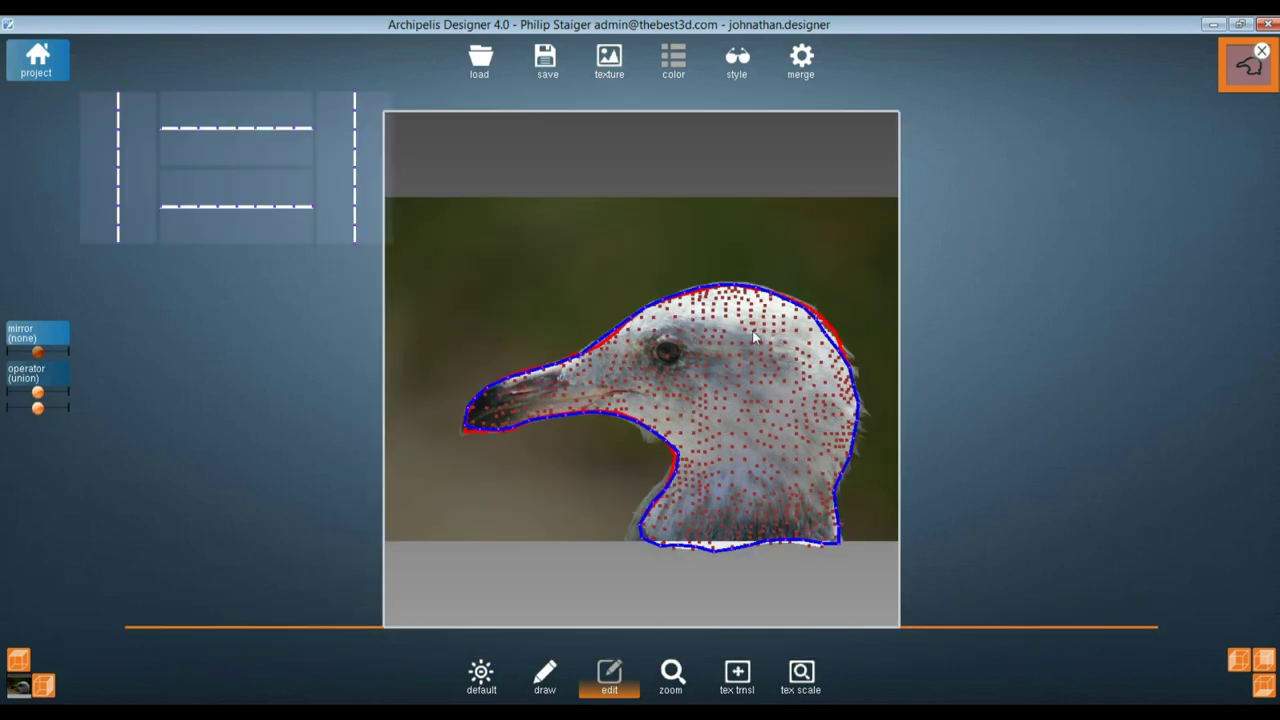
pyautogui.scroll(3, 752, 334)
pyautogui.scroll(-2, 749, 340)
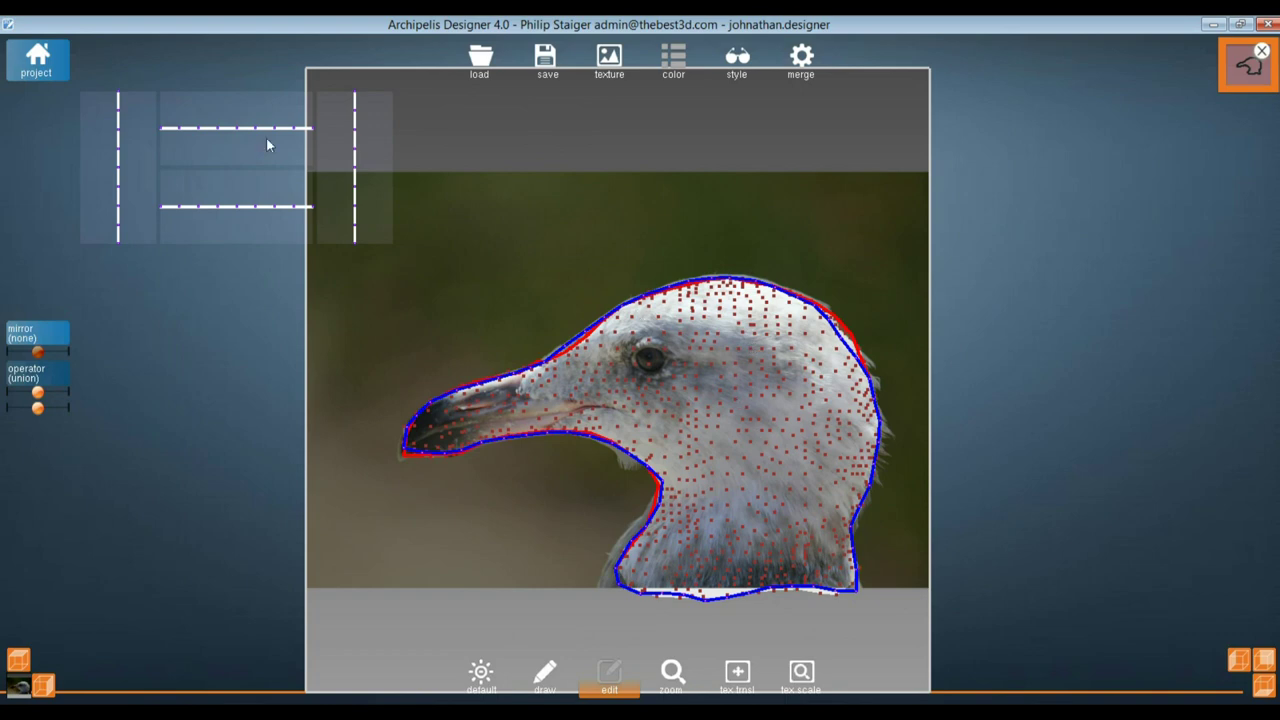
# Save the project under the new name "johnathan r2.designer" in the archipelis folder
pyautogui.click(40, 62)
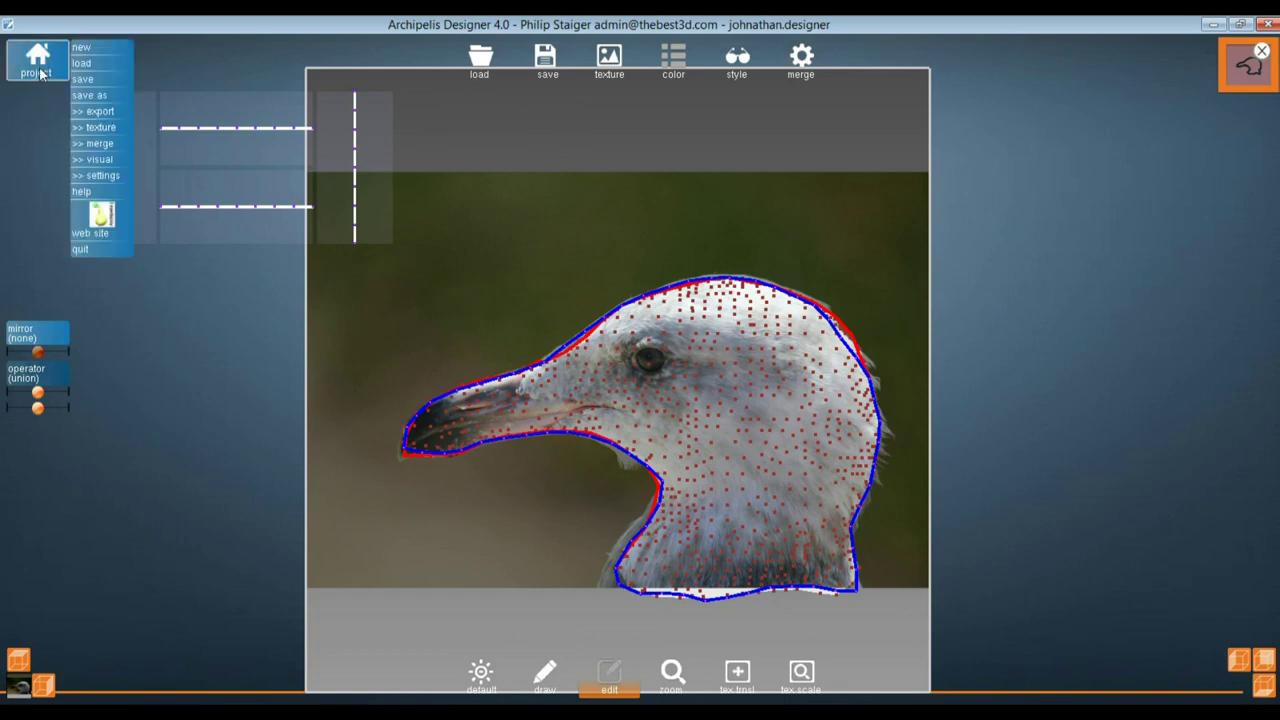
pyautogui.click(102, 95)
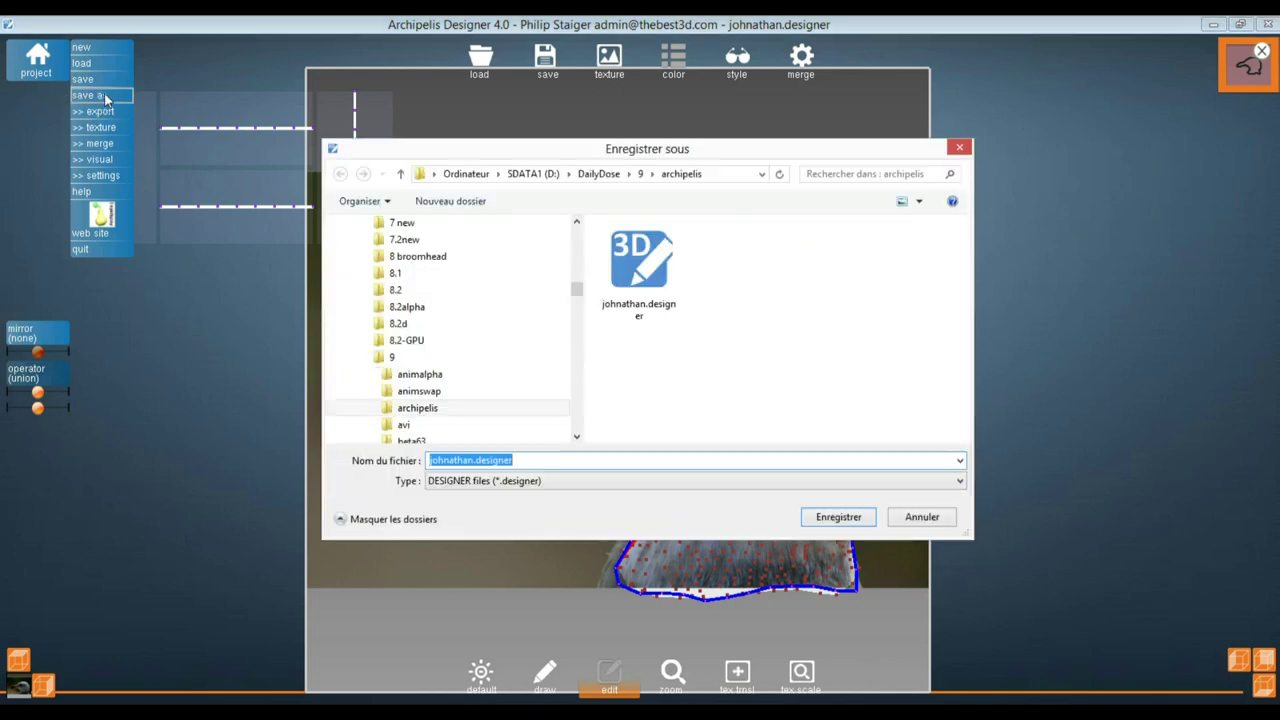
pyautogui.click(650, 288)
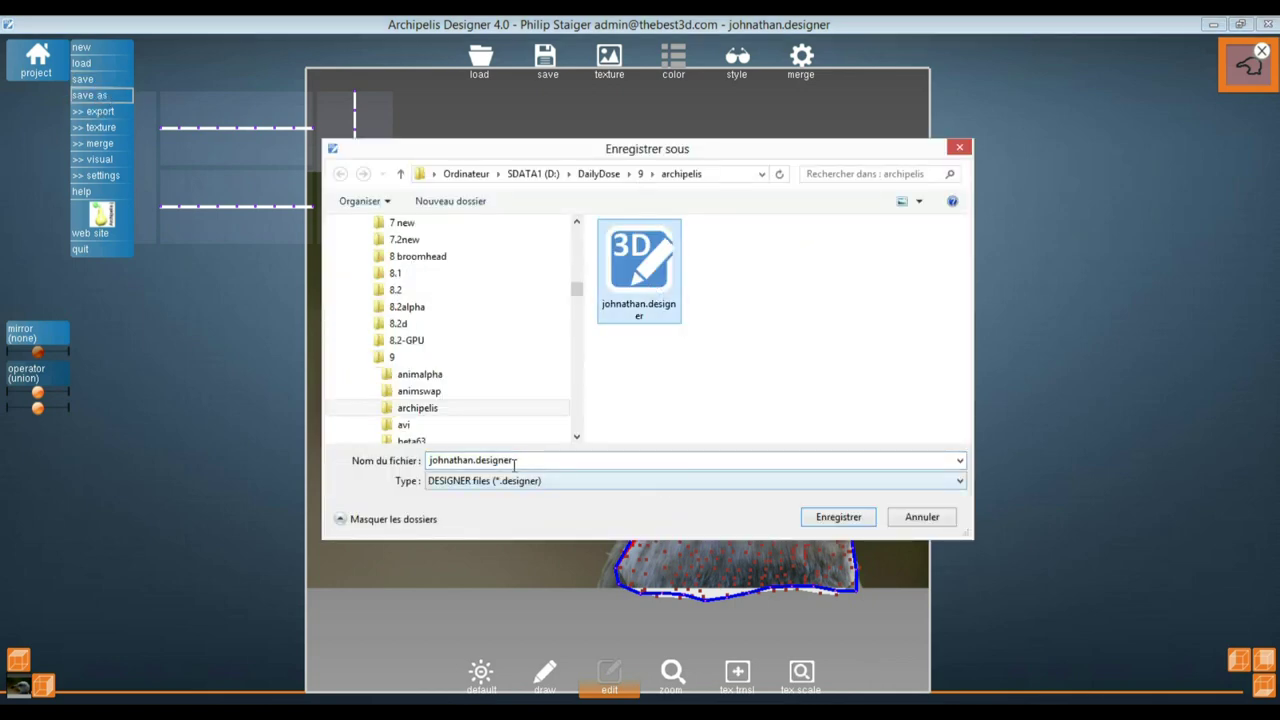
pyautogui.doubleClick(478, 460)
pyautogui.click(478, 460)
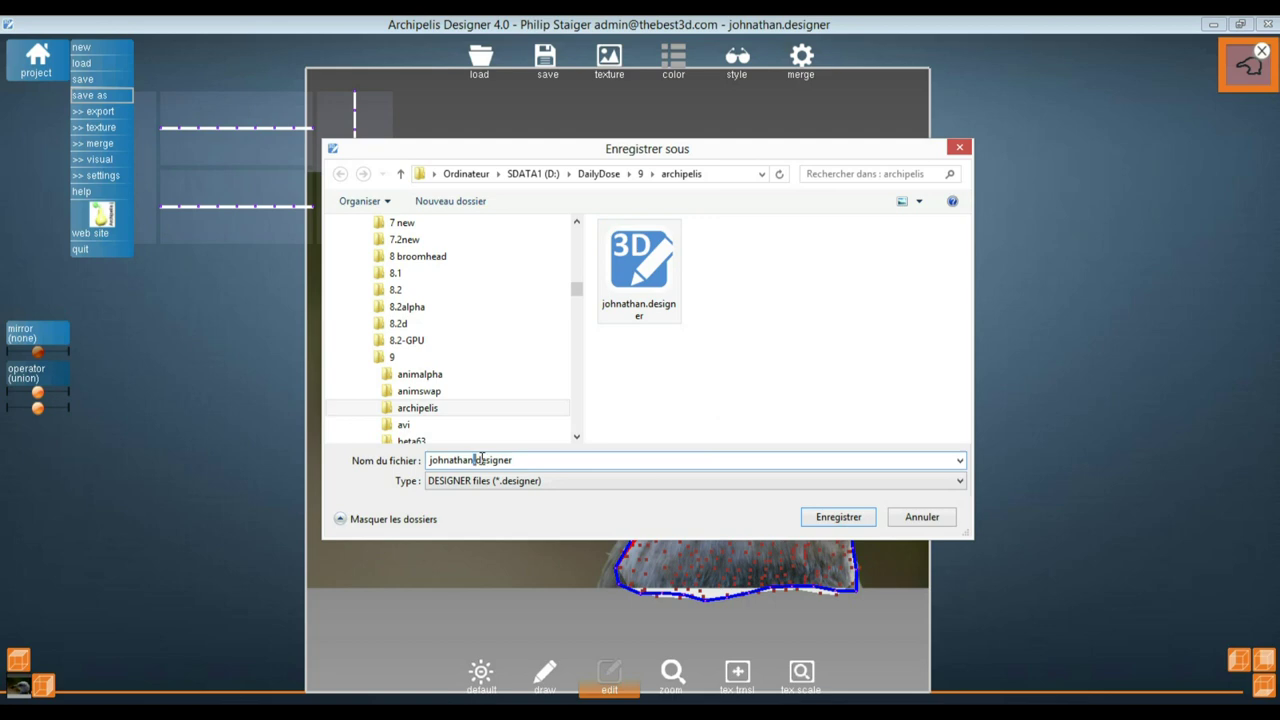
pyautogui.write('r2.')
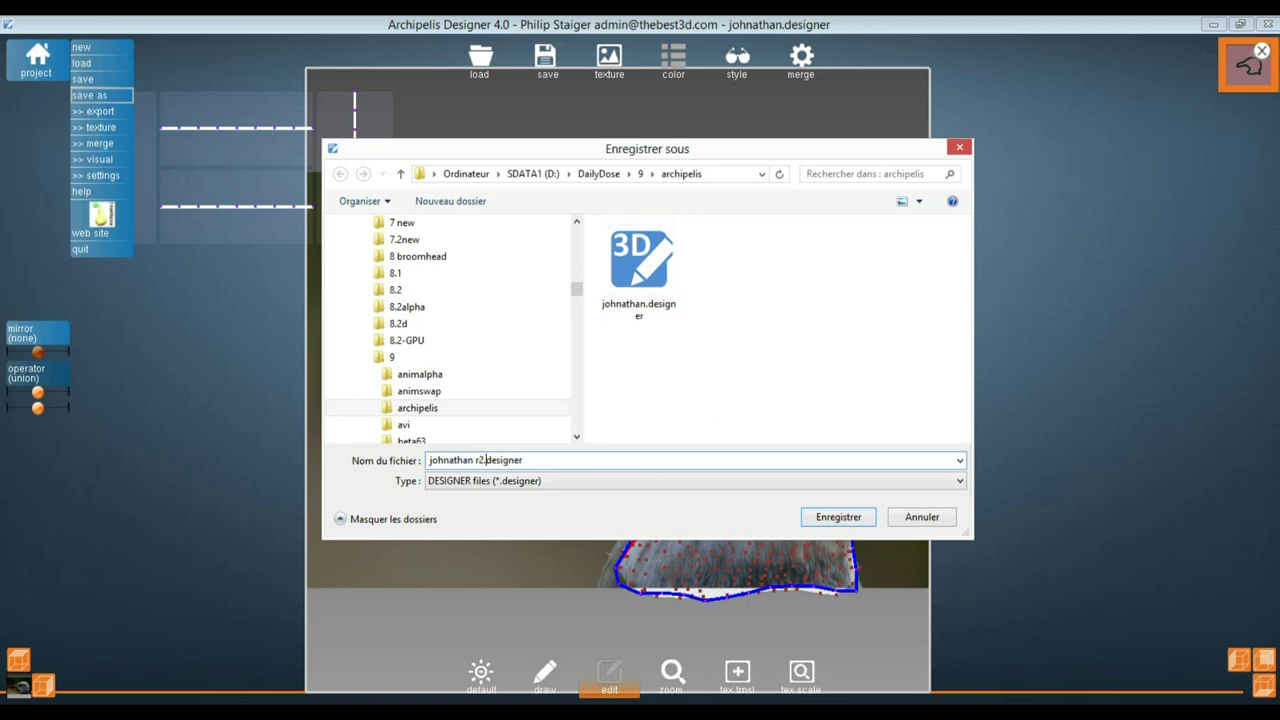
pyautogui.click(849, 517)
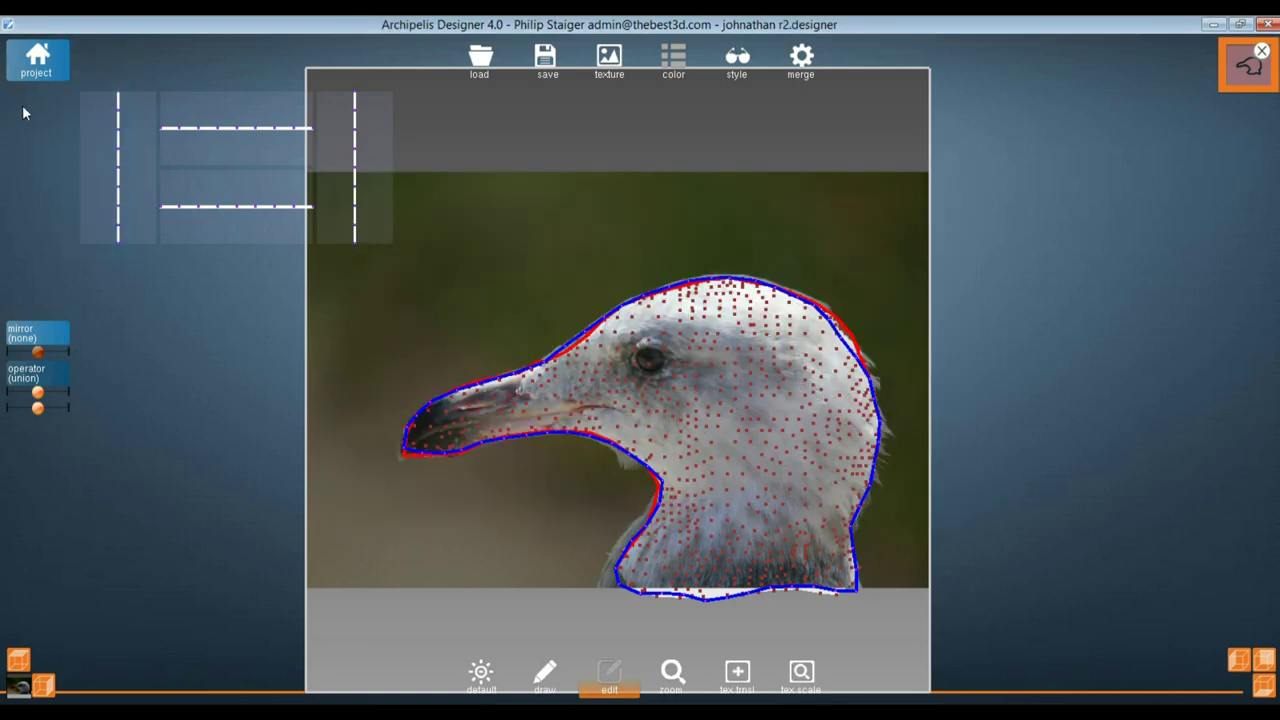
pyautogui.click(36, 58)
pyautogui.click(44, 70)
pyautogui.click(121, 112)
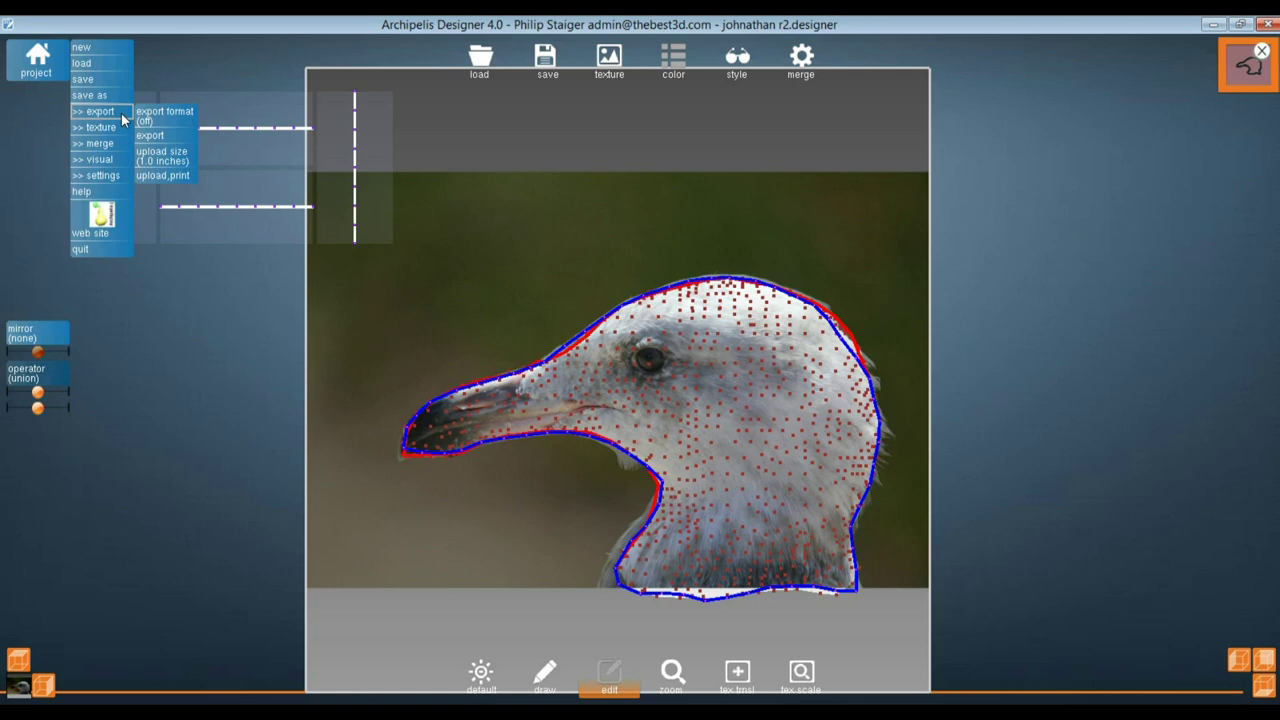
pyautogui.click(177, 119)
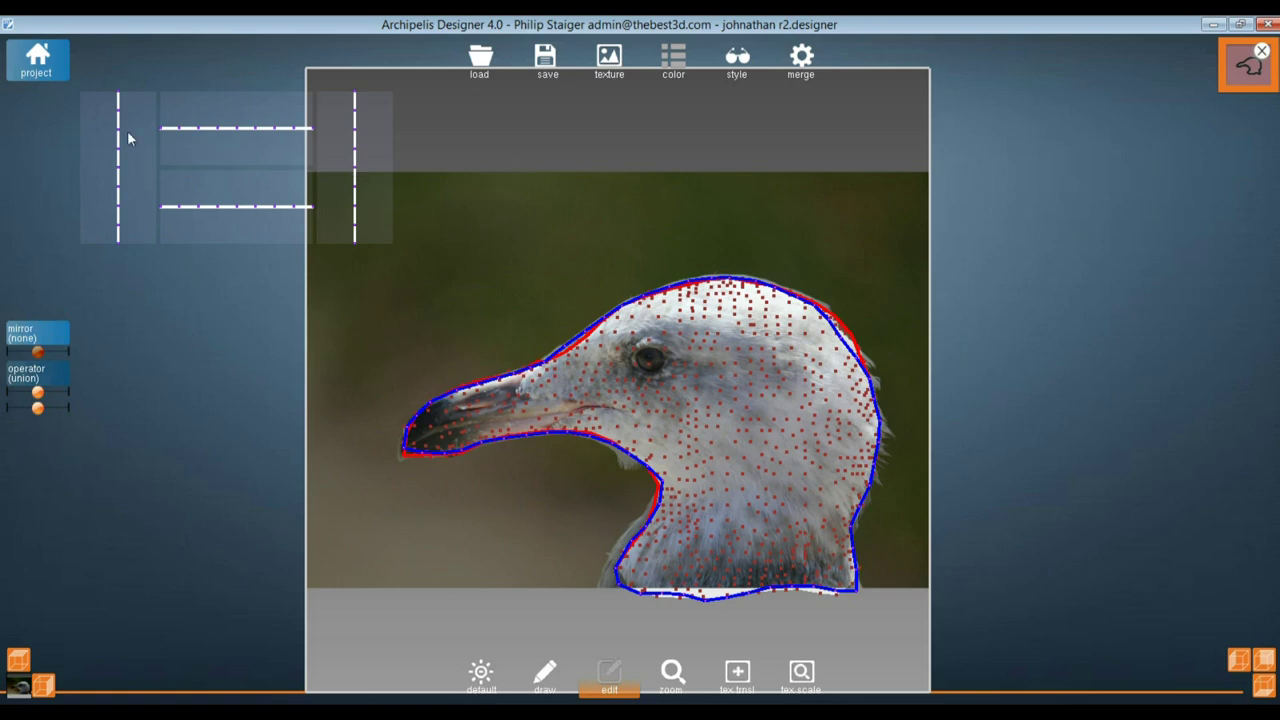
pyautogui.click(37, 60)
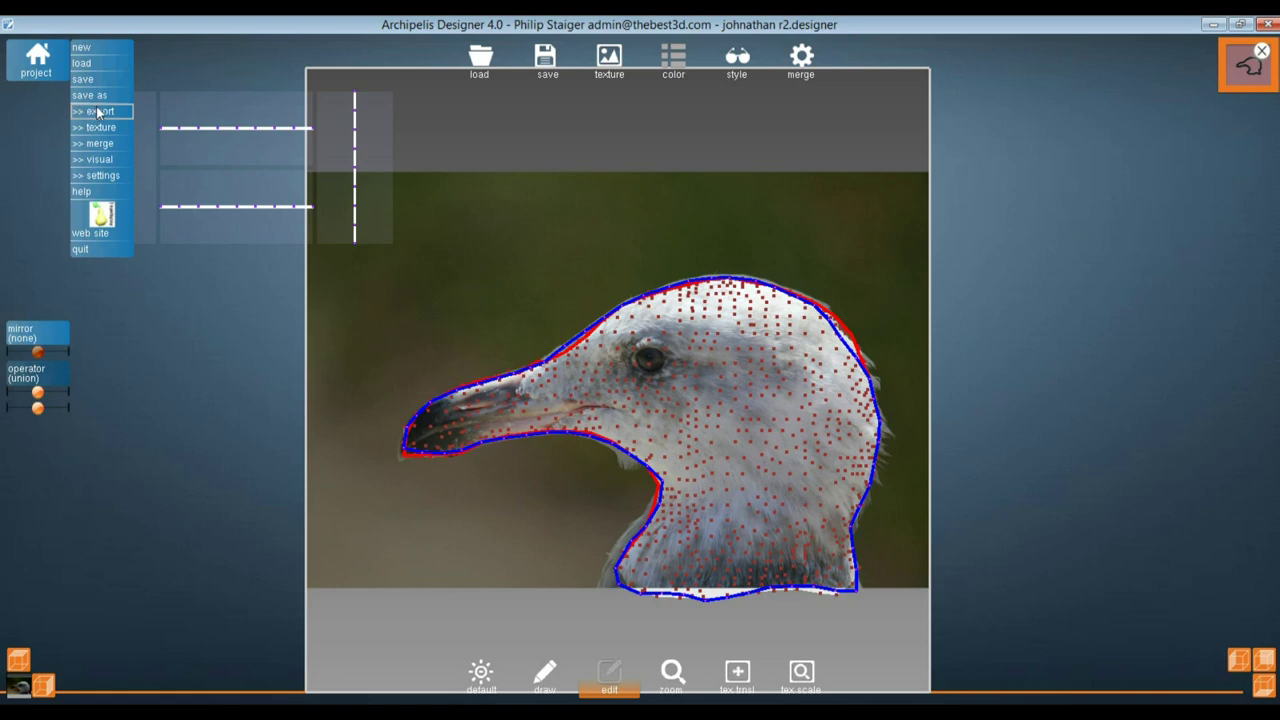
pyautogui.click(55, 68)
pyautogui.click(95, 111)
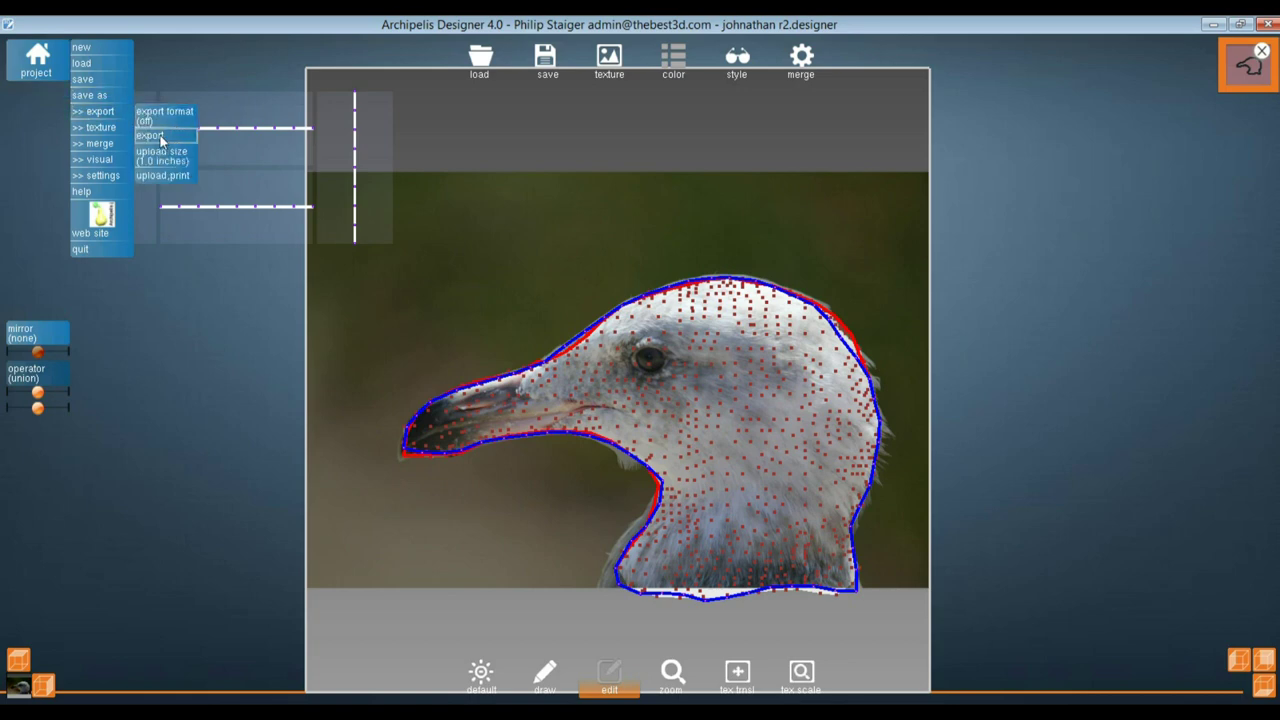
pyautogui.click(160, 135)
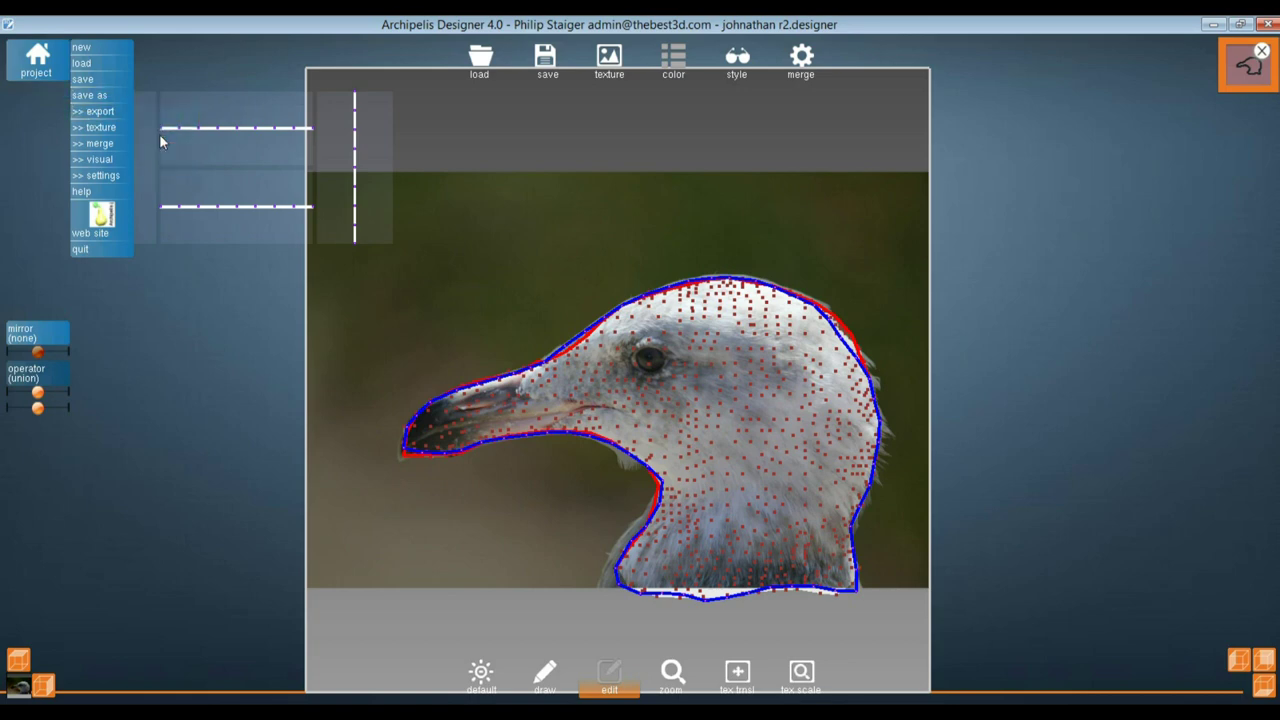
# Set the export format to dogwaffle and export the seagull model
pyautogui.click(26, 64)
pyautogui.click(40, 72)
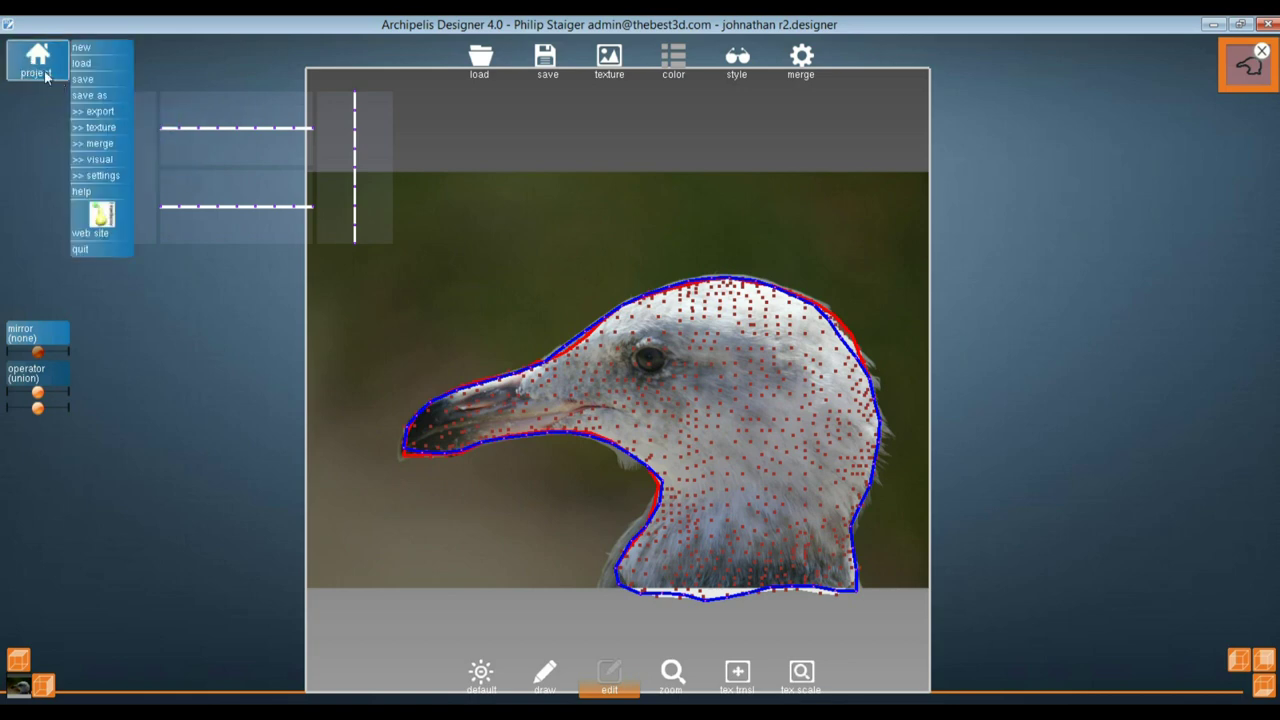
pyautogui.click(95, 111)
pyautogui.click(160, 114)
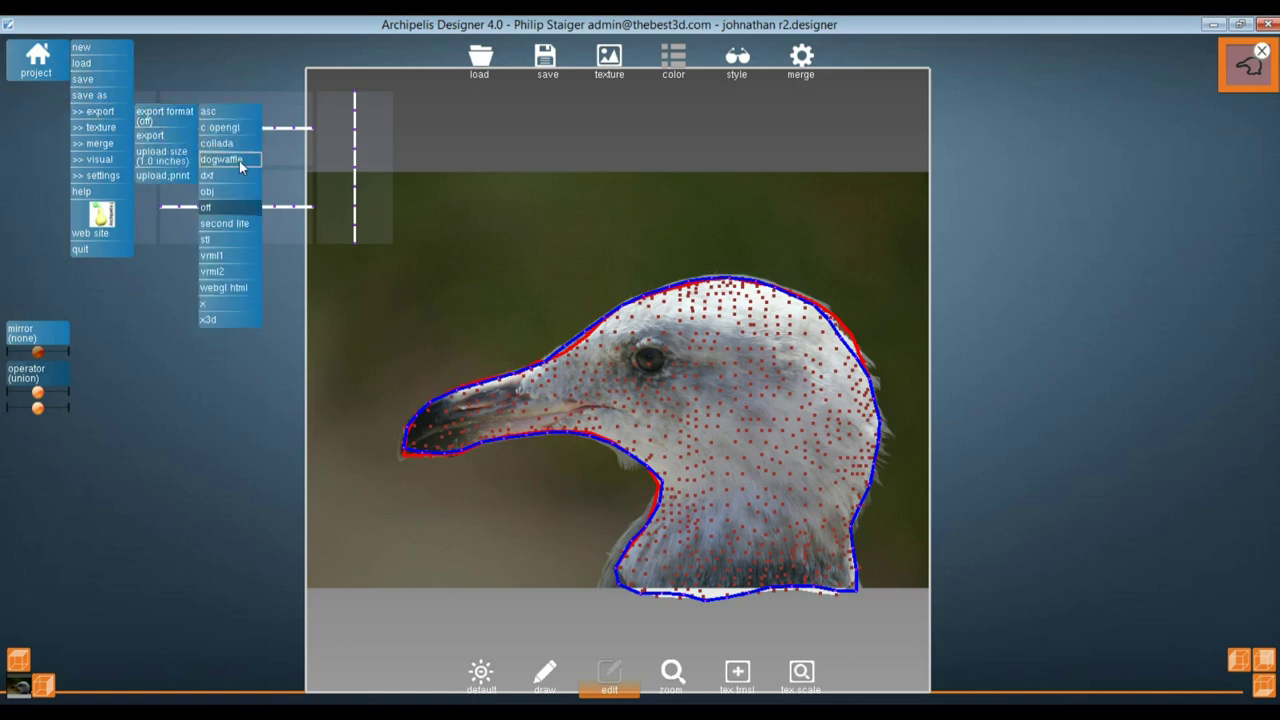
pyautogui.click(238, 161)
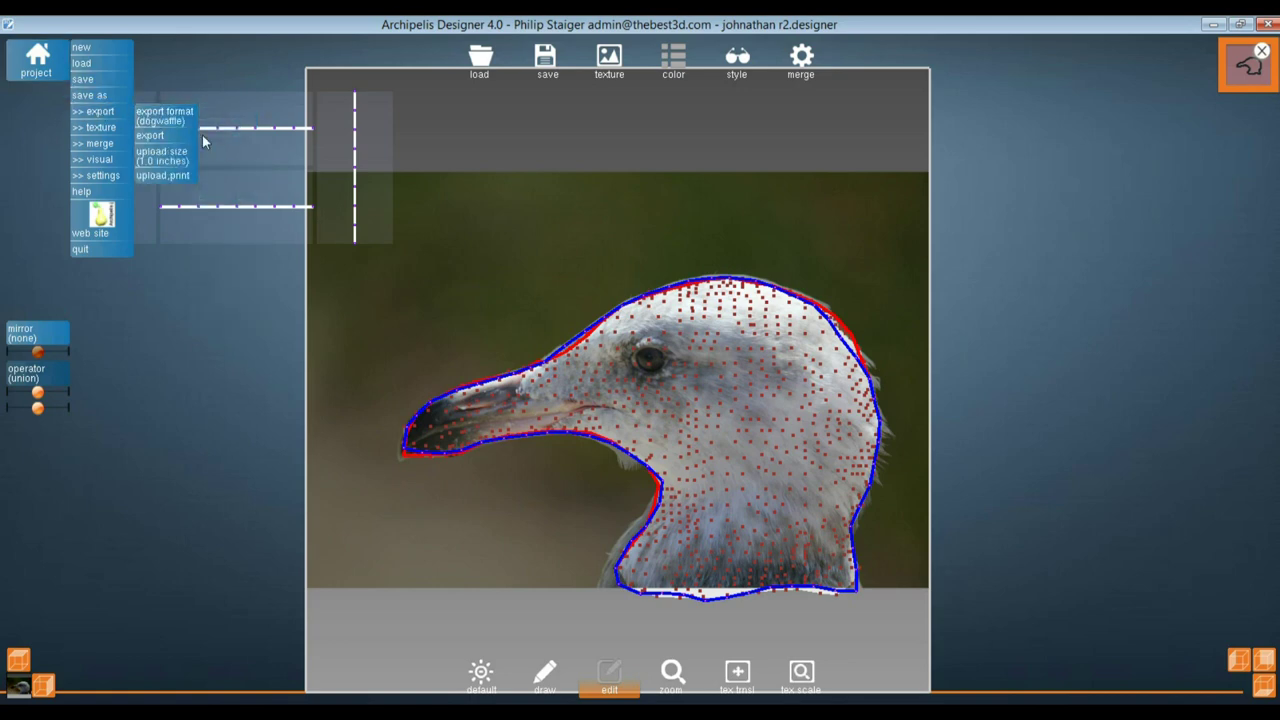
pyautogui.click(150, 135)
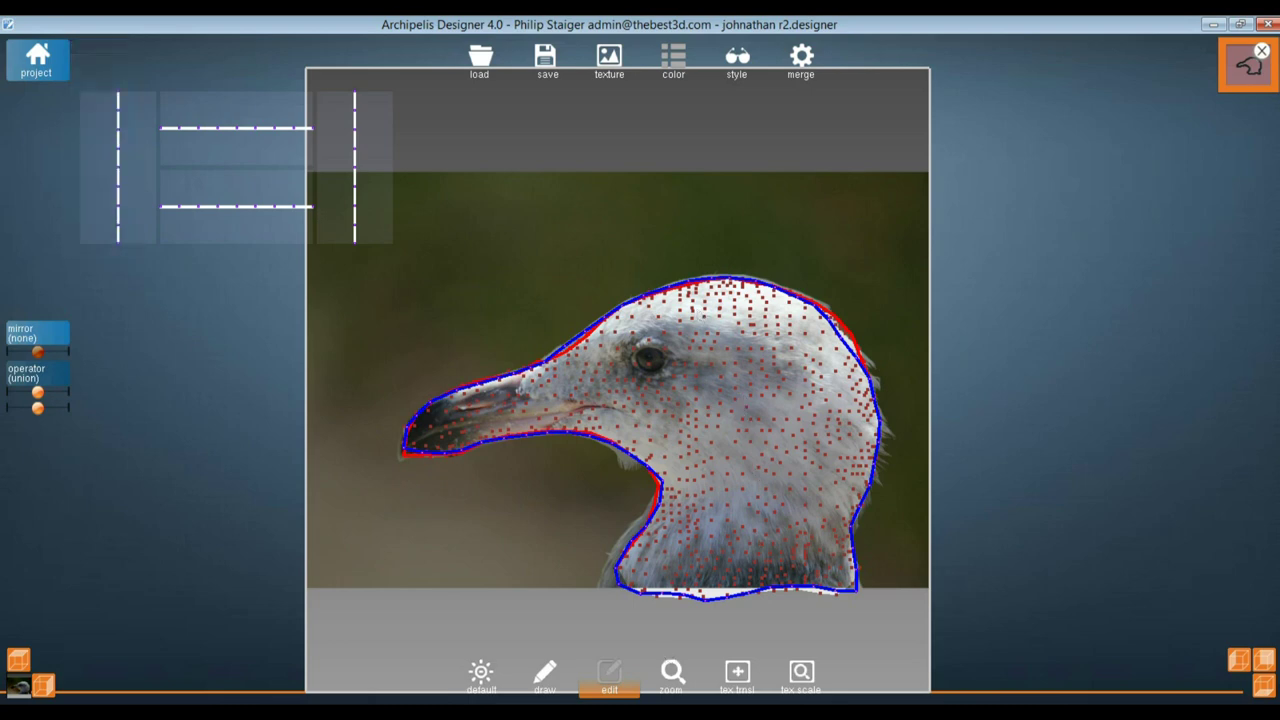
# Switch to the black-canvas Howler 9 window, end the second dogwaffle.exe process in the task manager, and close the task manager
pyautogui.moveTo(747, 640)
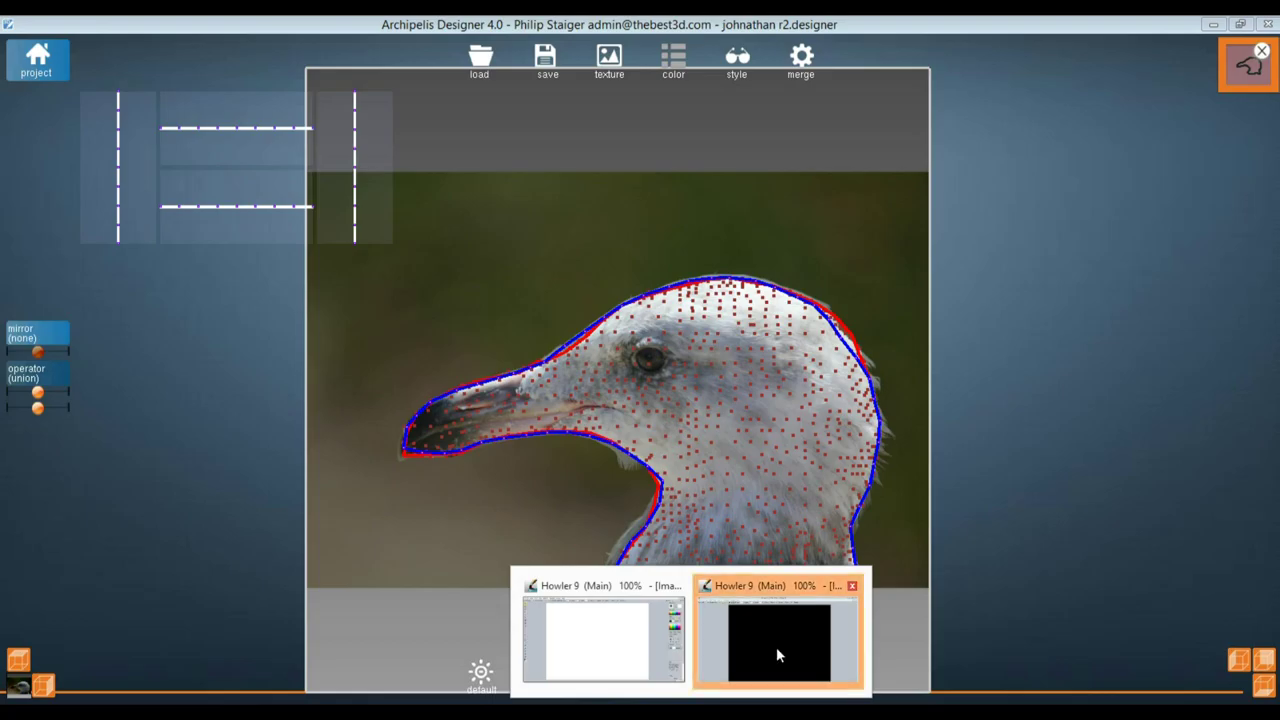
pyautogui.click(774, 650)
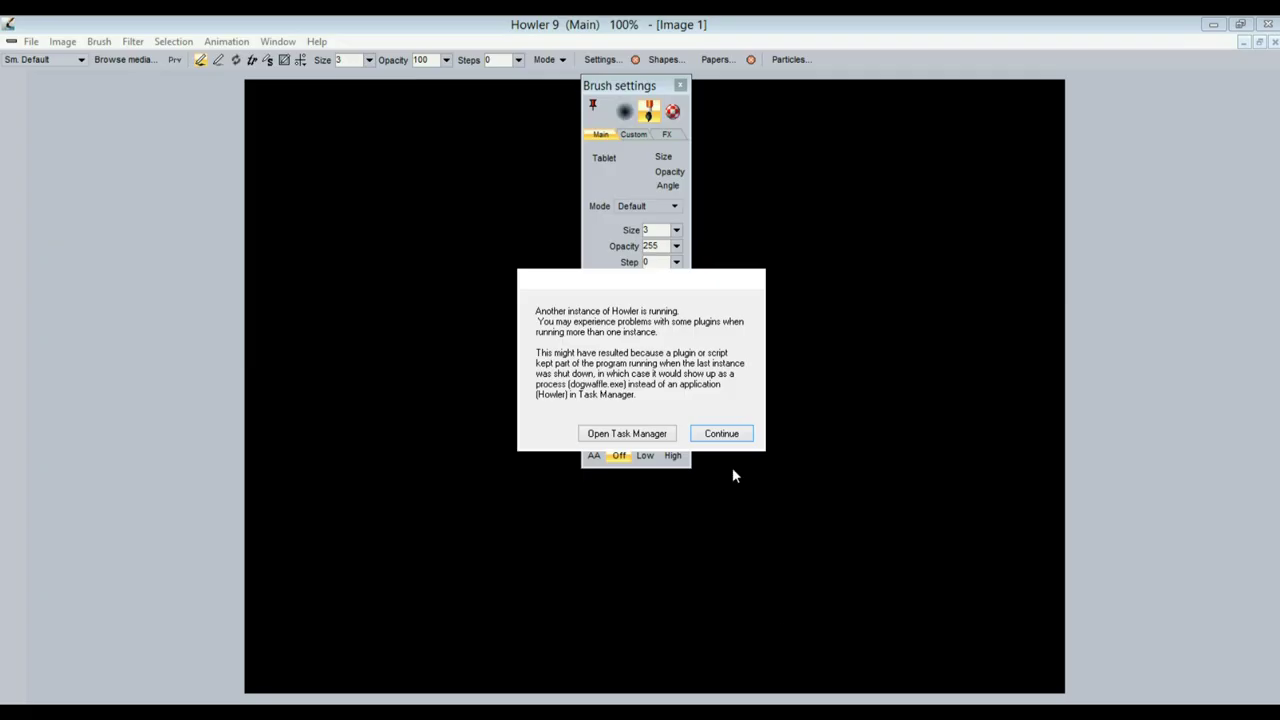
pyautogui.click(607, 437)
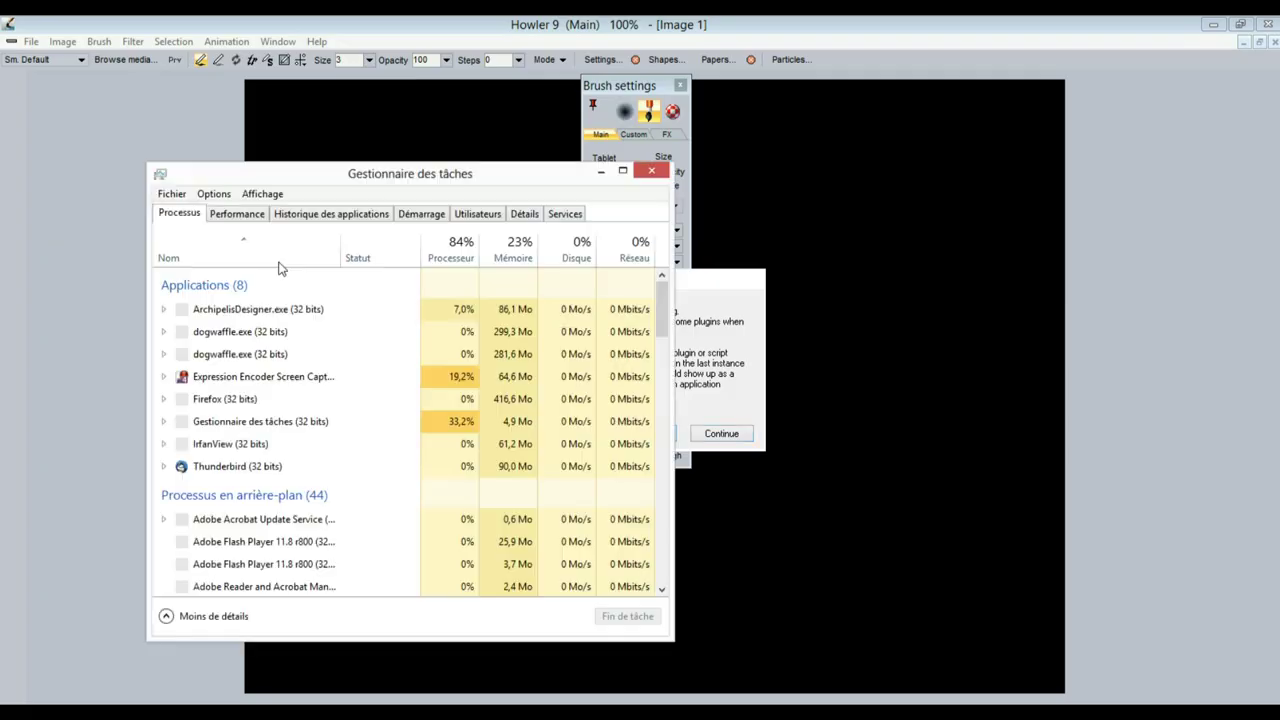
pyautogui.click(240, 355)
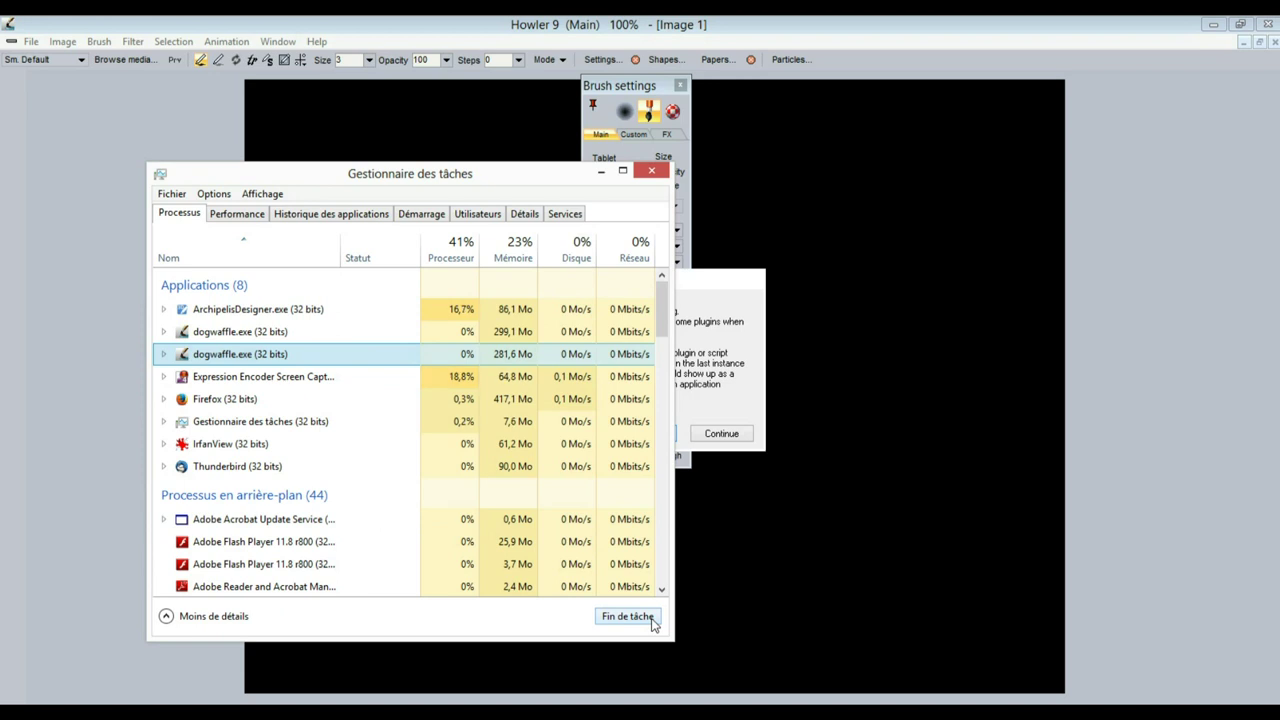
pyautogui.click(648, 617)
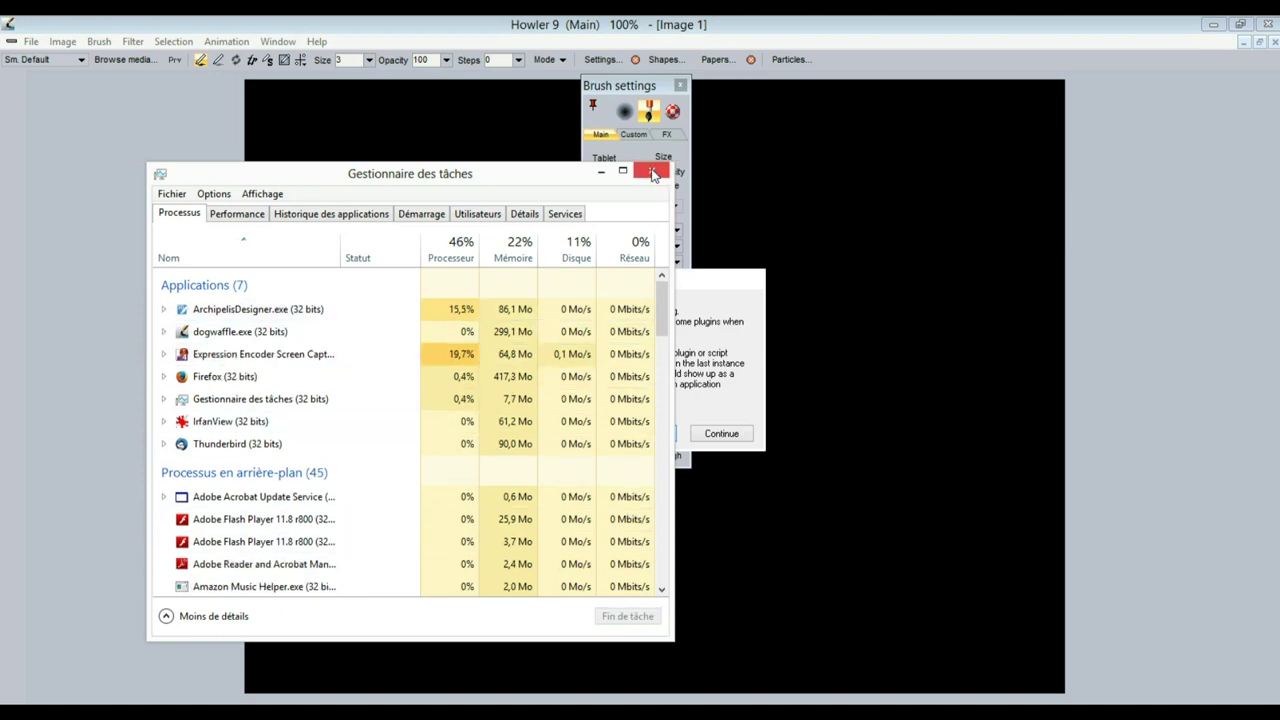
pyautogui.click(651, 174)
# Load the exported seagull despite its unknown file extension, cancel the conversion service wait, and move the brush settings off the image
pyautogui.click(721, 433)
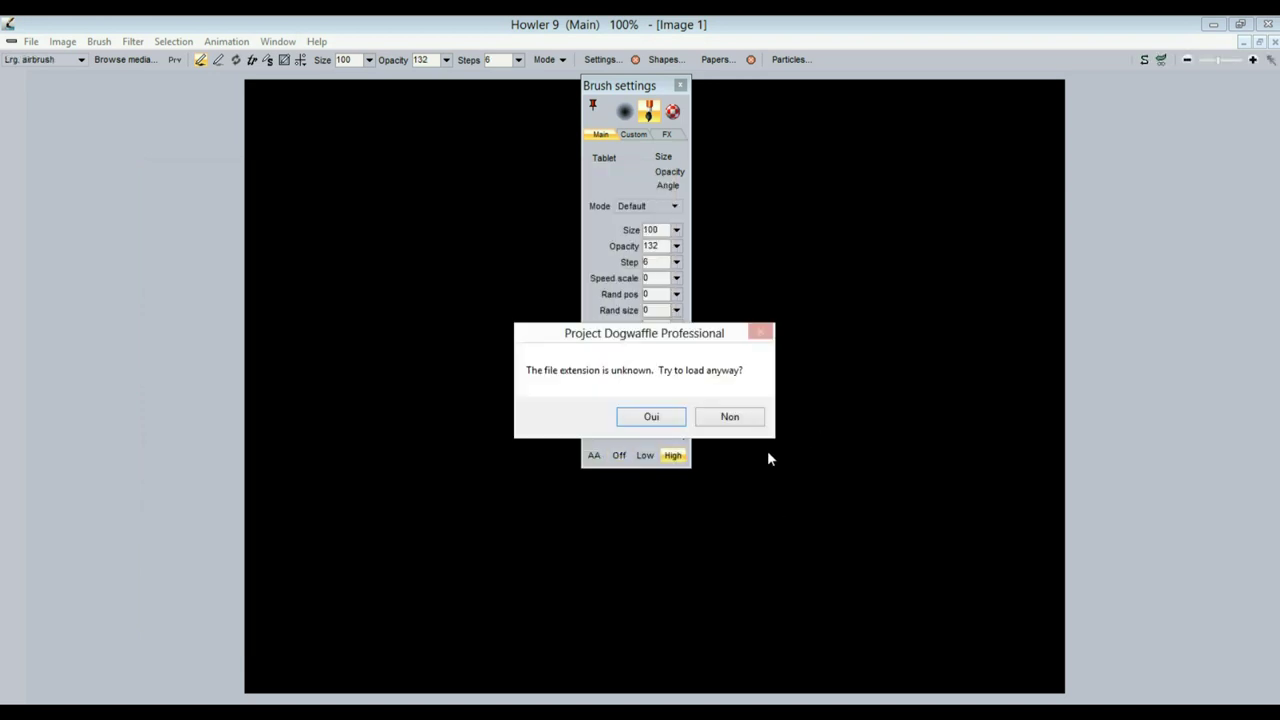
pyautogui.click(651, 418)
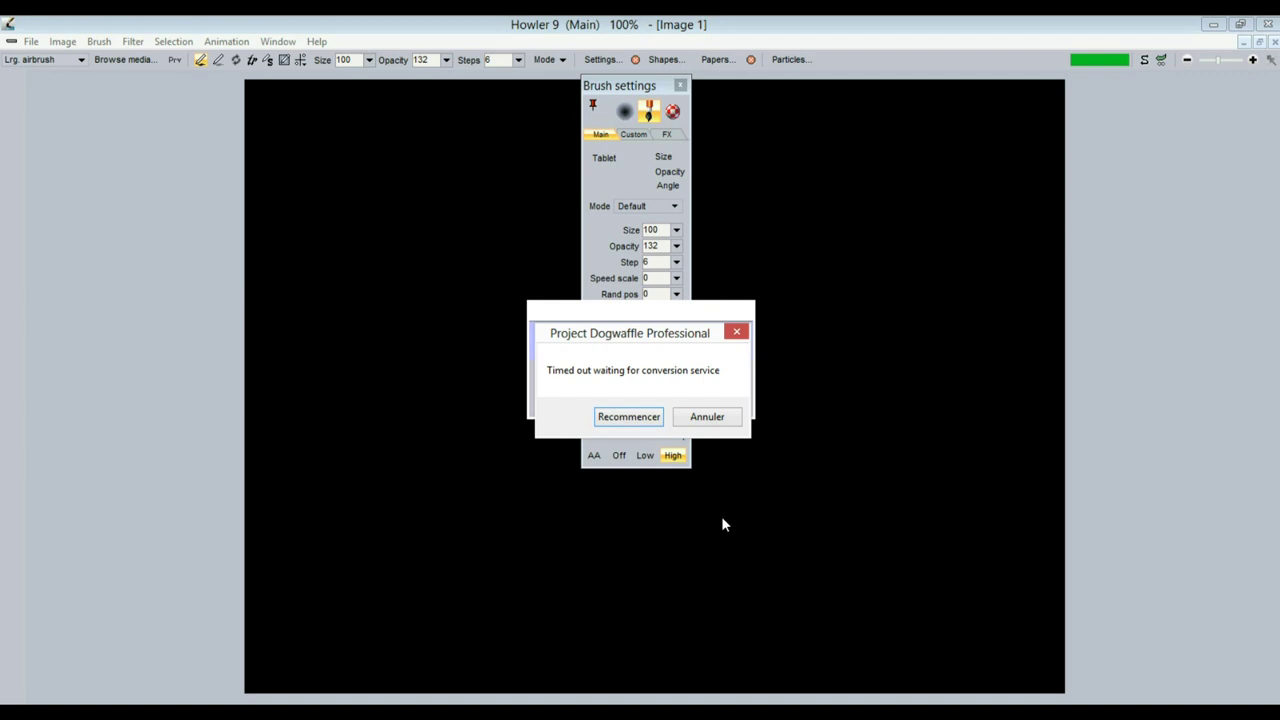
pyautogui.click(707, 417)
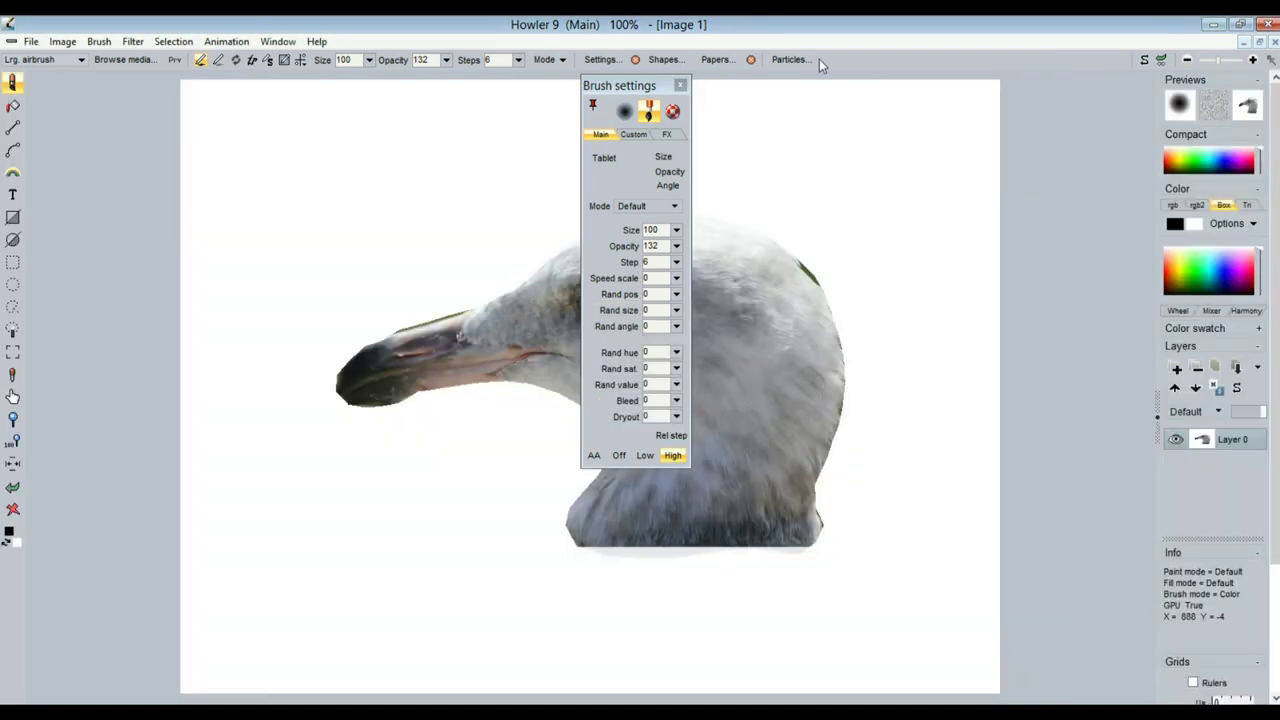
pyautogui.moveTo(652, 90)
pyautogui.mouseDown()
pyautogui.moveTo(1141, 165)
pyautogui.moveTo(1100, 123)
pyautogui.mouseUp()
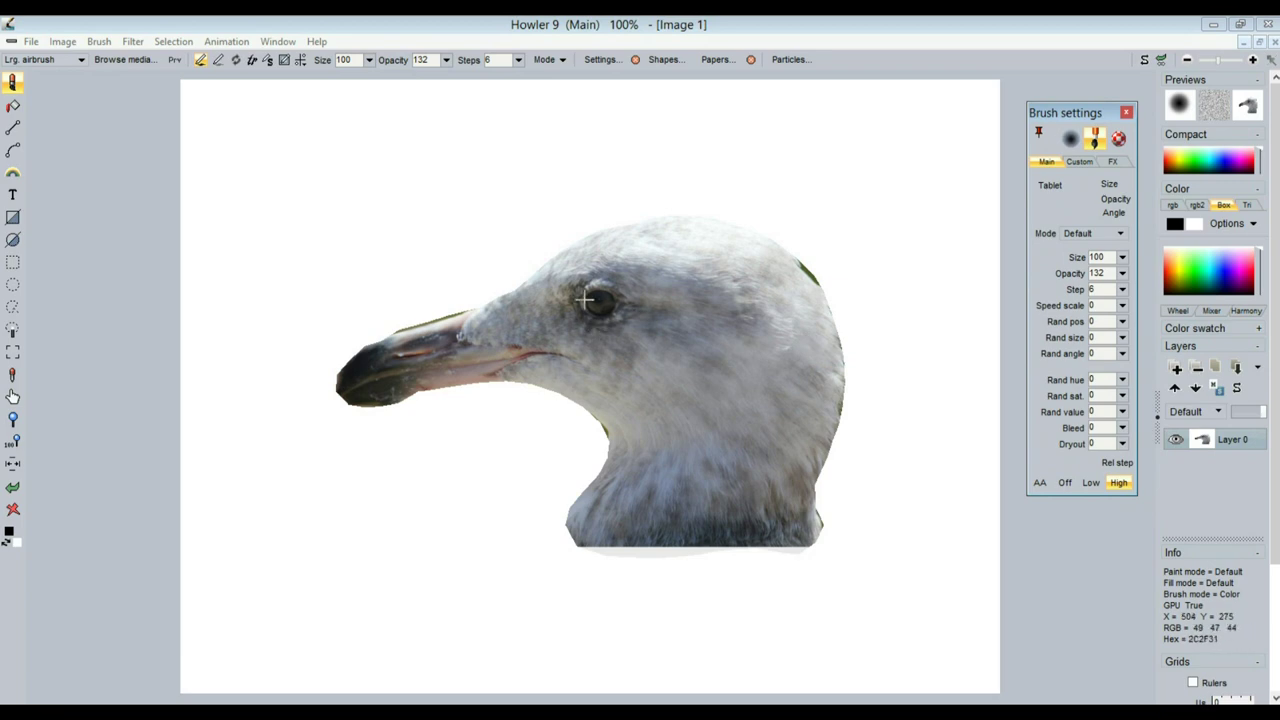
# Examine the head's stored alpha at an enlarged size, then shrink its window and place it clear of the head
pyautogui.click(172, 41)
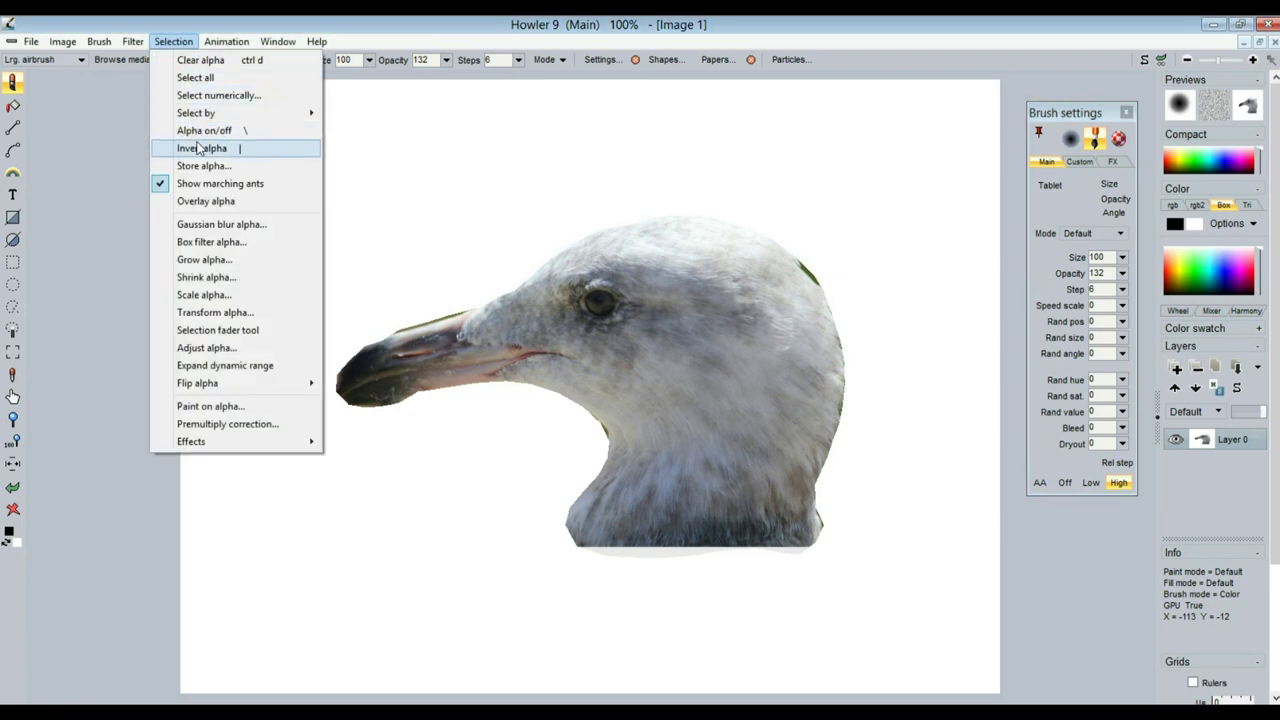
pyautogui.click(209, 166)
pyautogui.moveTo(103, 519); pyautogui.dragTo(98, 119)
pyautogui.moveTo(250, 256); pyautogui.dragTo(562, 493)
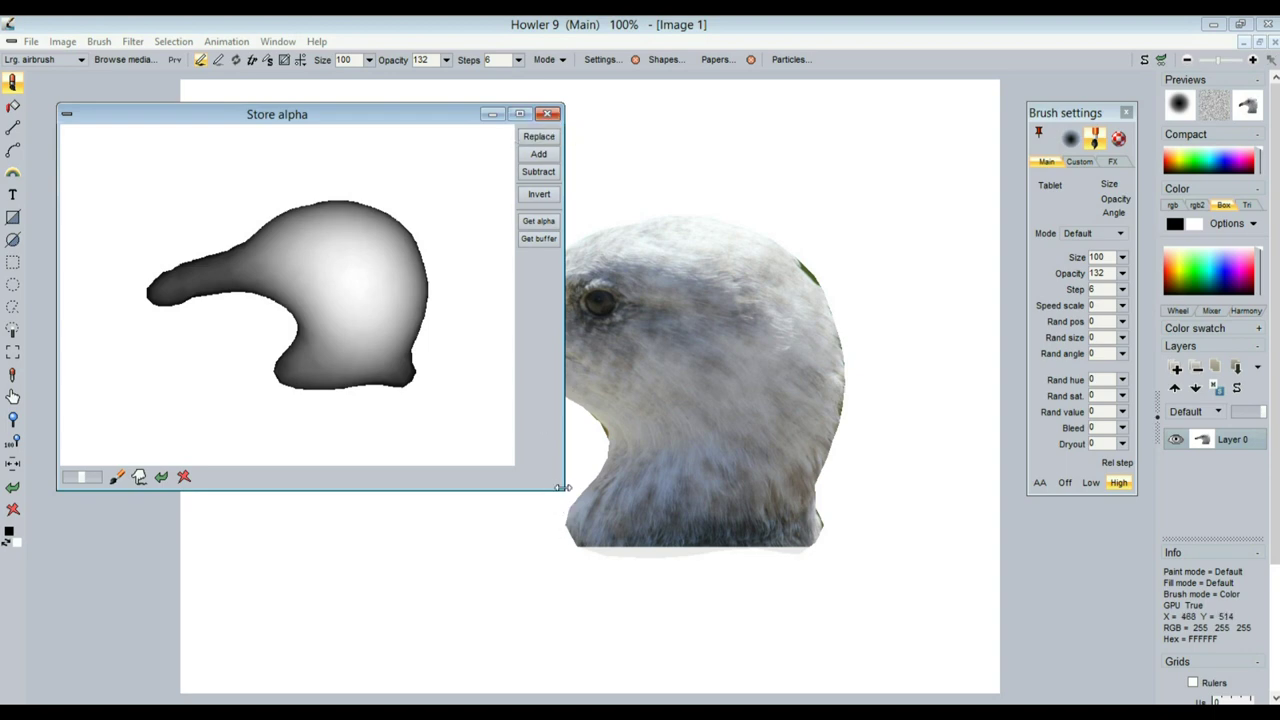
pyautogui.moveTo(565, 492); pyautogui.dragTo(256, 283)
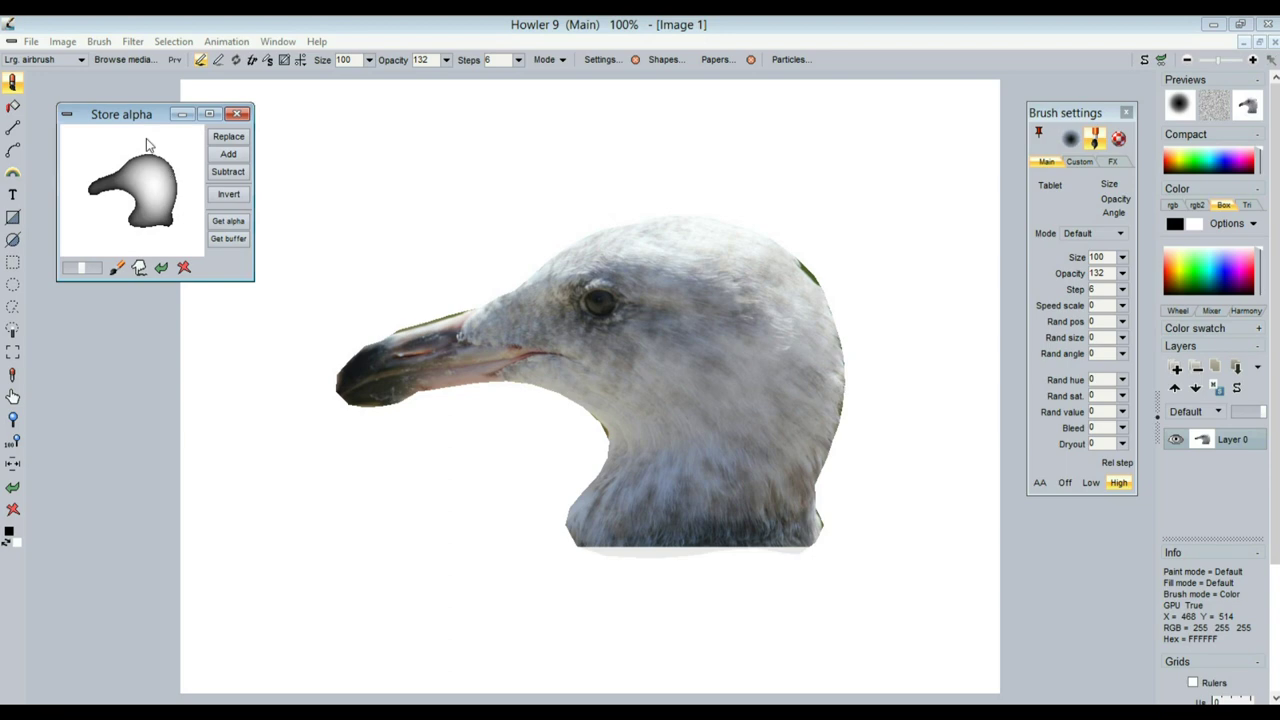
pyautogui.moveTo(140, 118); pyautogui.dragTo(125, 517)
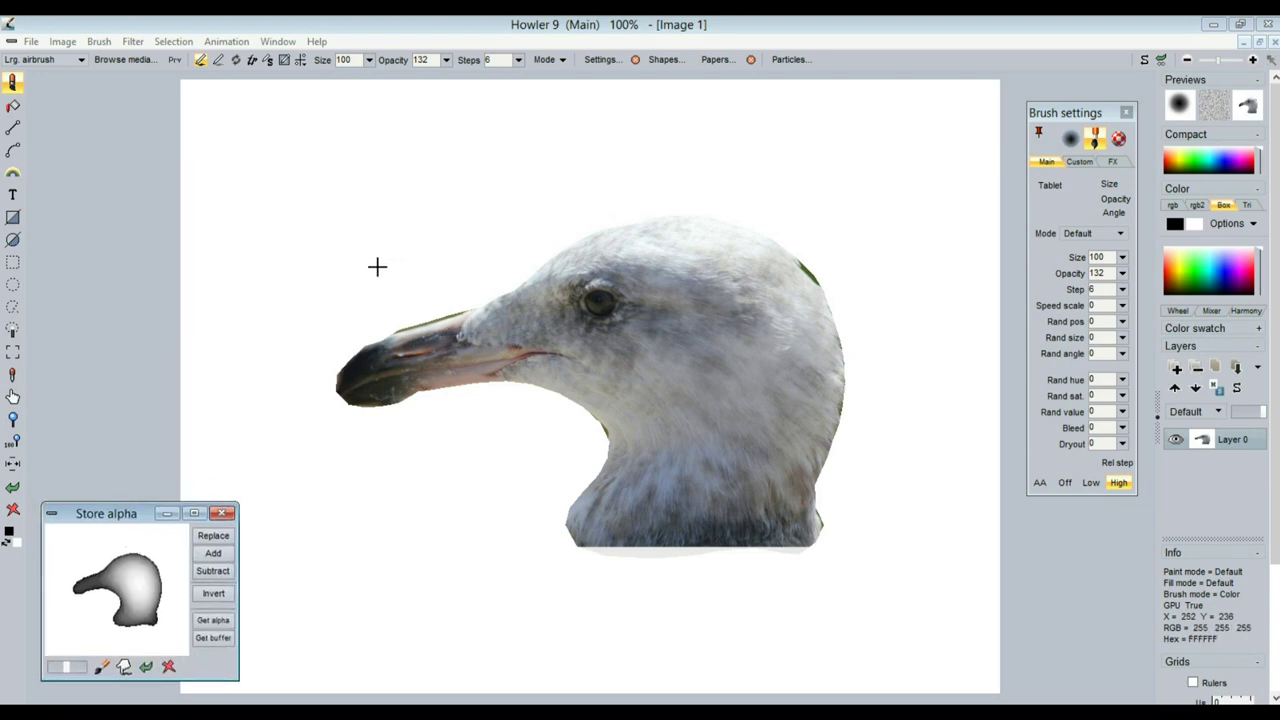
# Paint white over part of the olive fringe along the beak's upper edge with the small simple brush, enlarging it to size 13
pyautogui.scroll(1, 419, 247)
pyautogui.scroll(1, 419, 247)
pyautogui.moveTo(308, 231); pyautogui.dragTo(657, 351, button='middle')
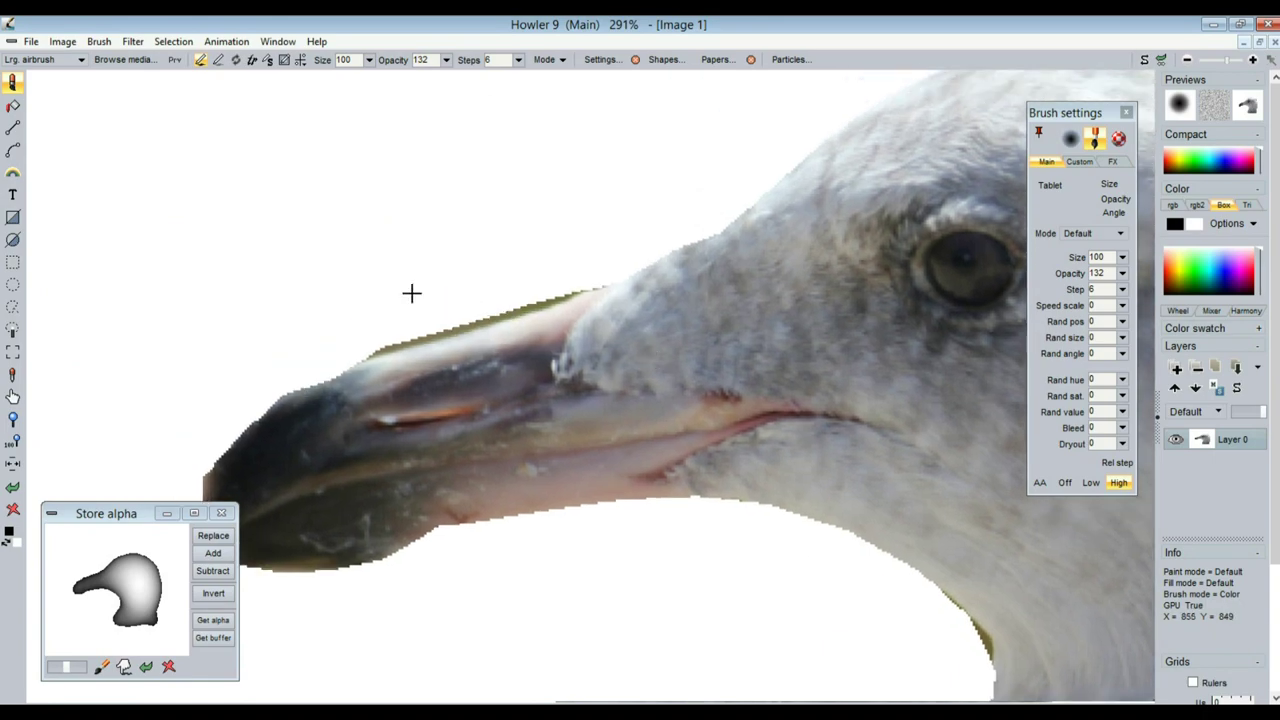
pyautogui.scroll(3, 411, 294)
pyautogui.scroll(-3, 545, 272)
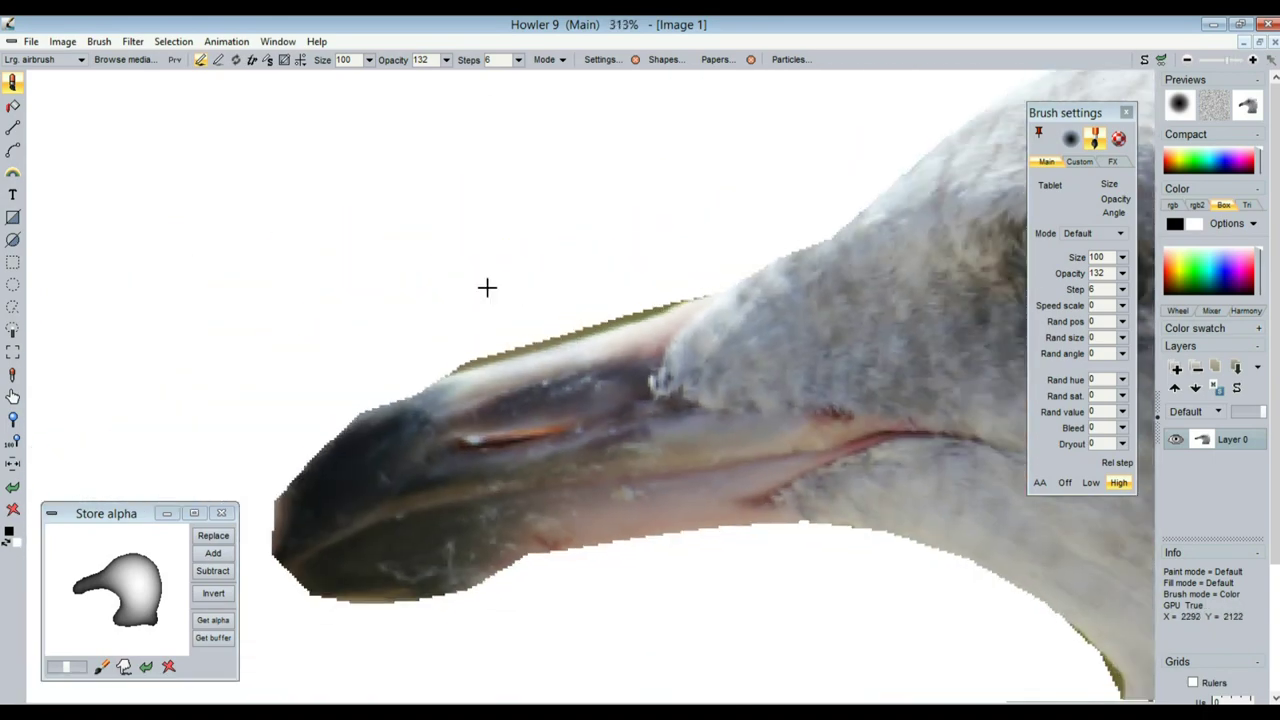
pyautogui.scroll(1, 409, 286)
pyautogui.scroll(-2, 494, 266)
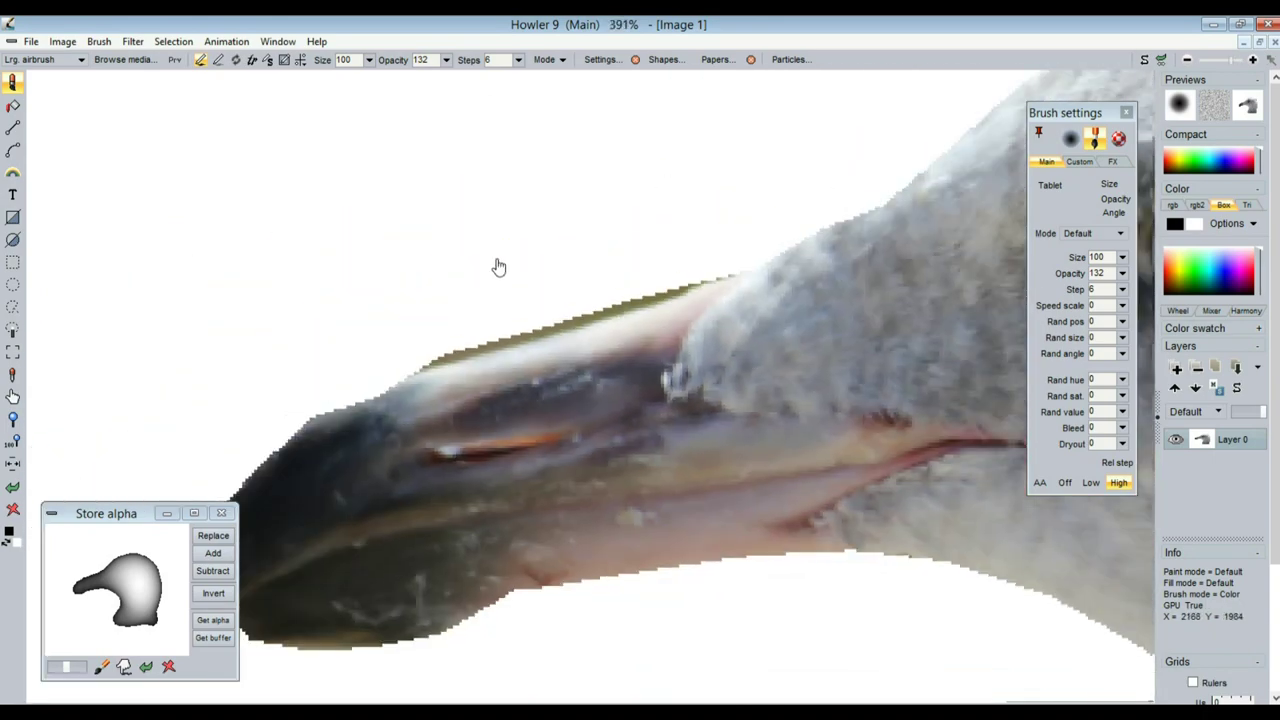
pyautogui.scroll(2, 477, 348)
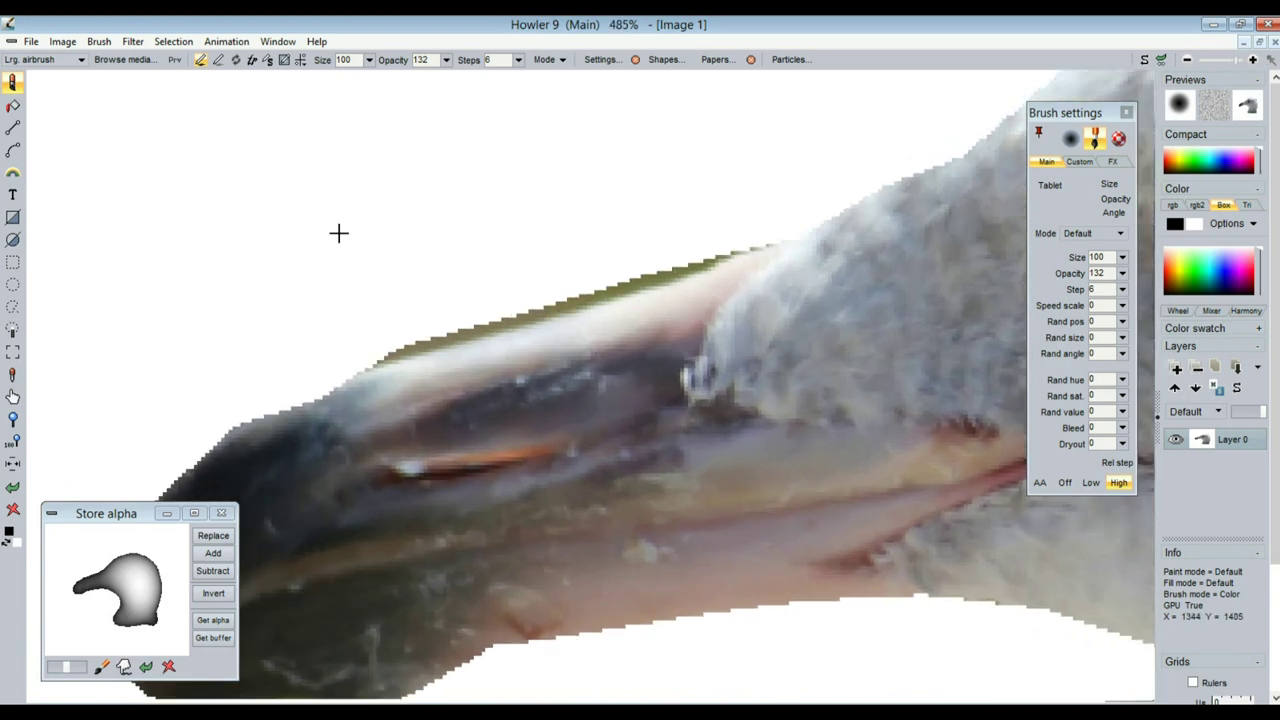
pyautogui.click(12, 86)
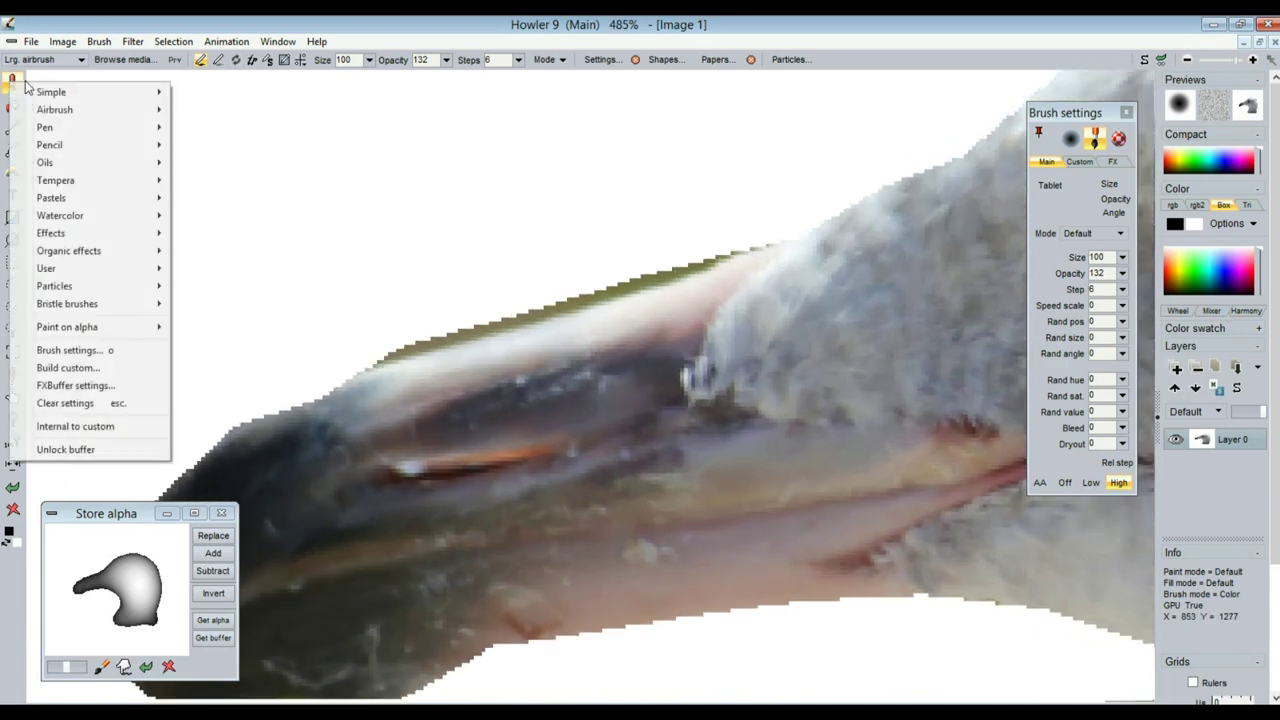
pyautogui.moveTo(60, 92)
pyautogui.click(224, 110)
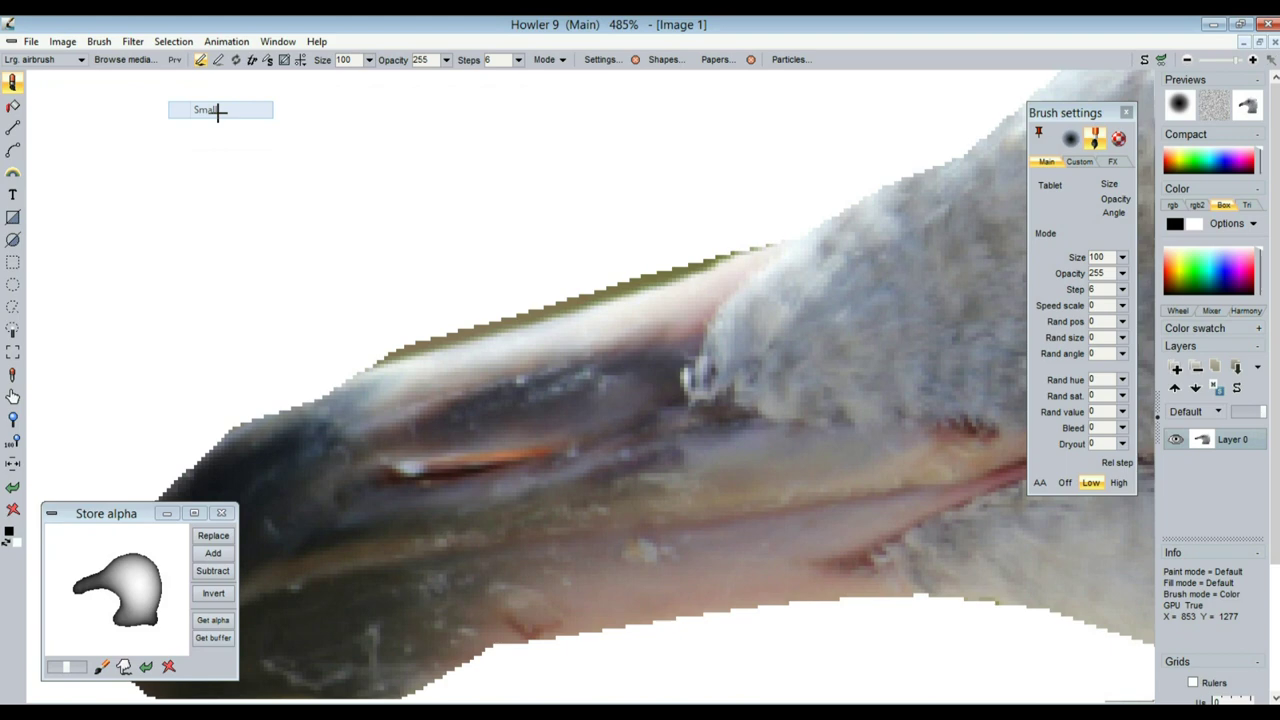
pyautogui.moveTo(551, 302); pyautogui.dragTo(593, 290)
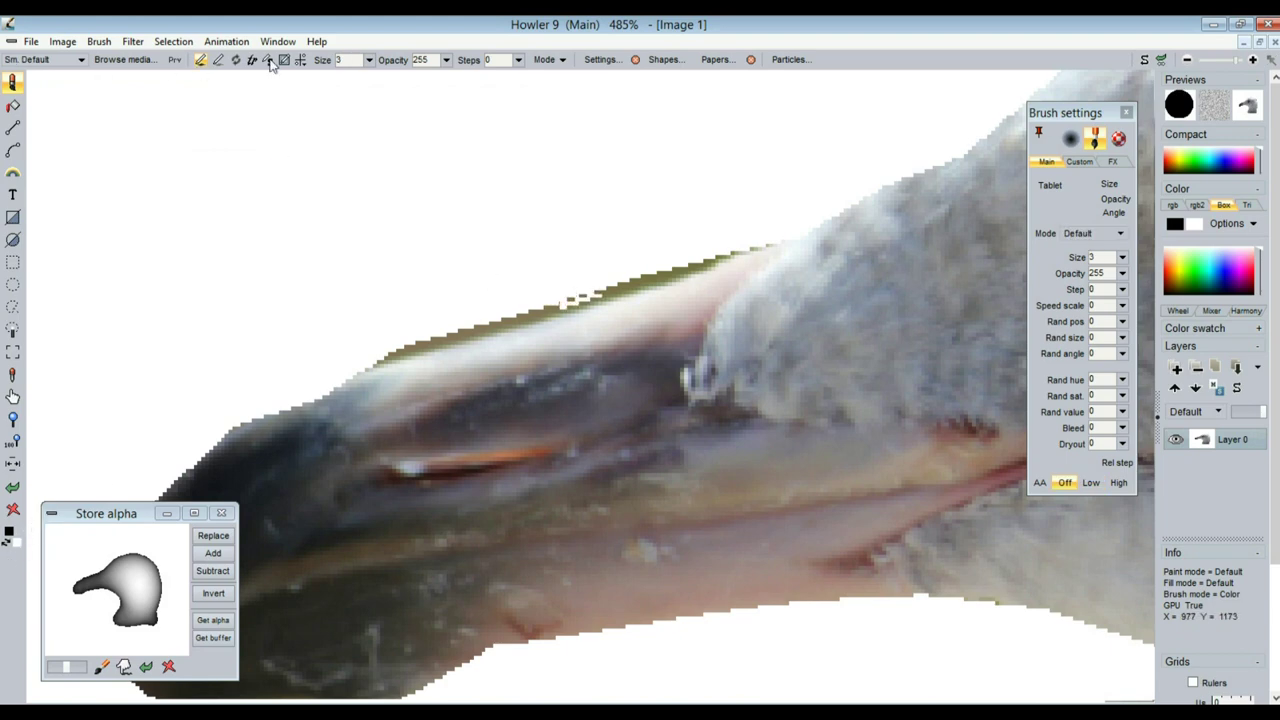
pyautogui.click(368, 60)
pyautogui.moveTo(281, 82); pyautogui.dragTo(289, 82)
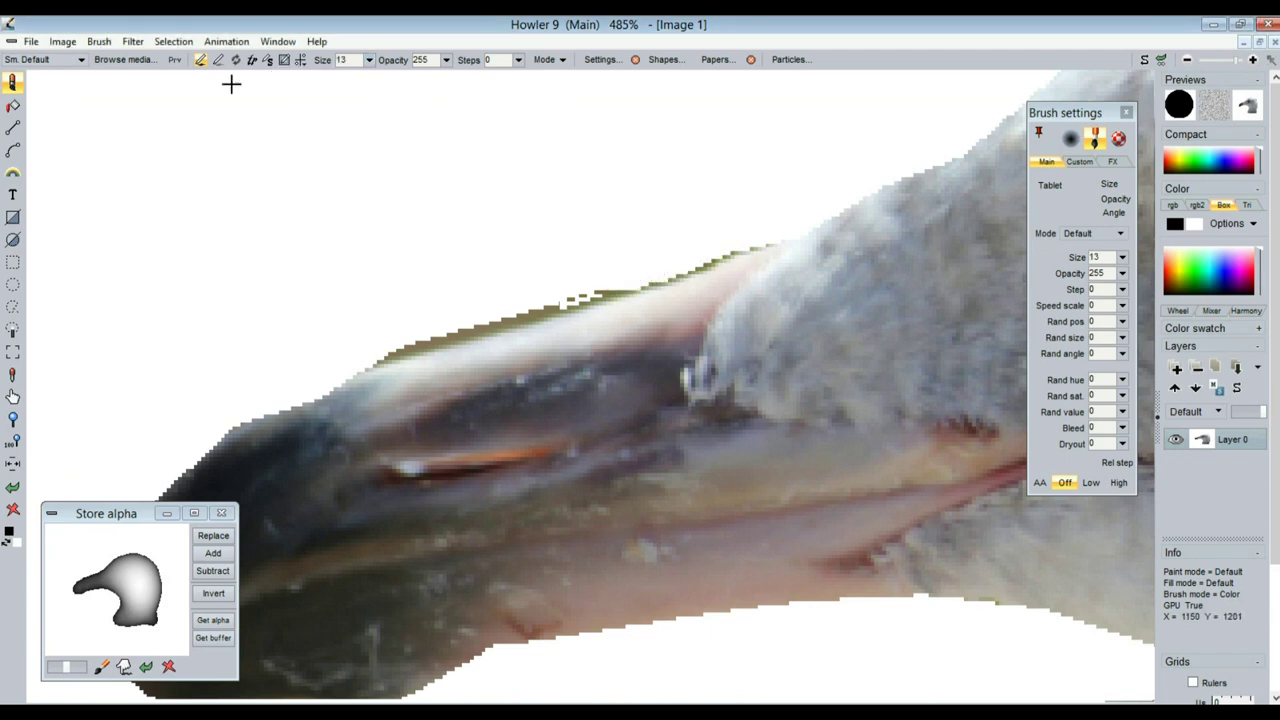
# Paint out the remaining olive fringe along the beak's upper edge in white with the medium airbrush
pyautogui.click(13, 85)
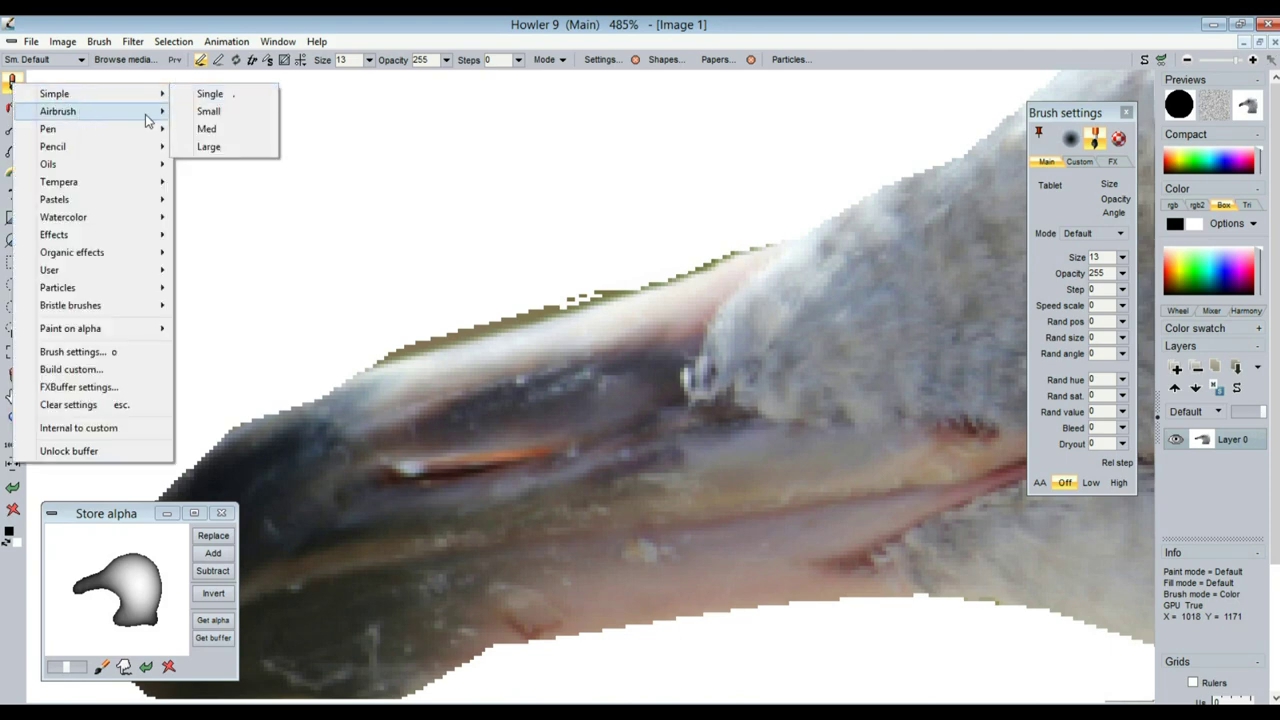
pyautogui.moveTo(150, 112)
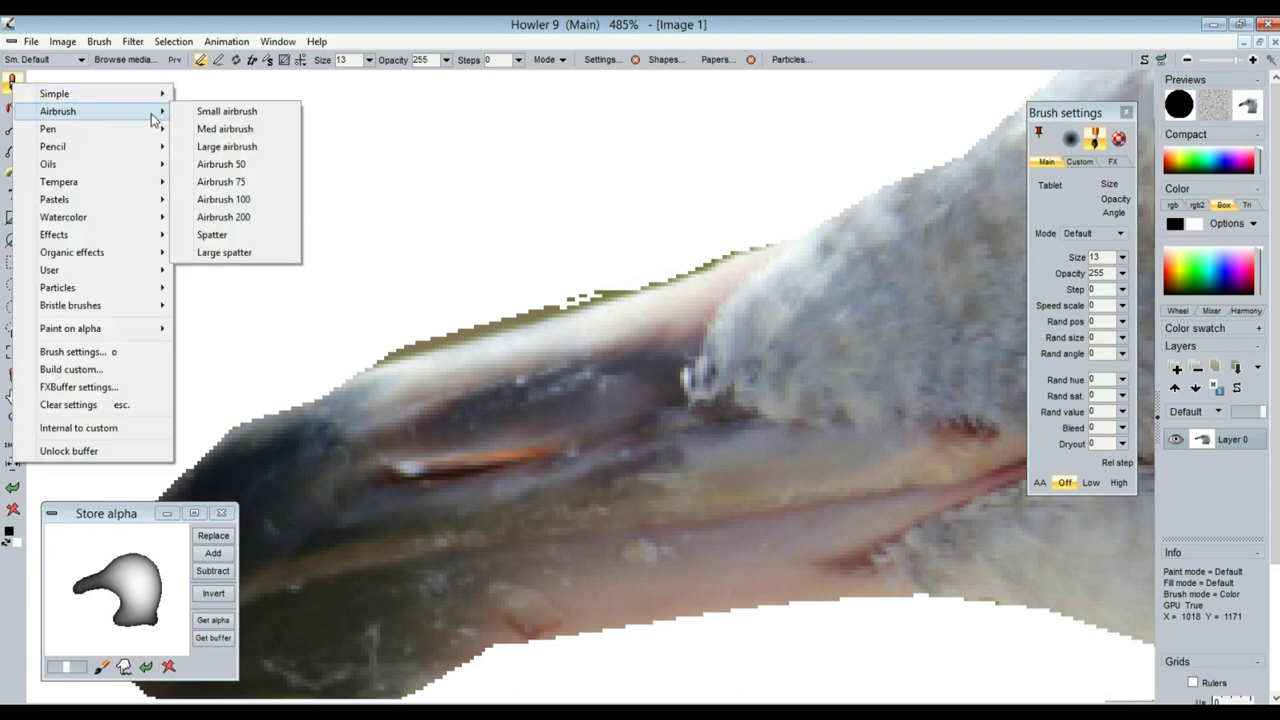
pyautogui.click(250, 136)
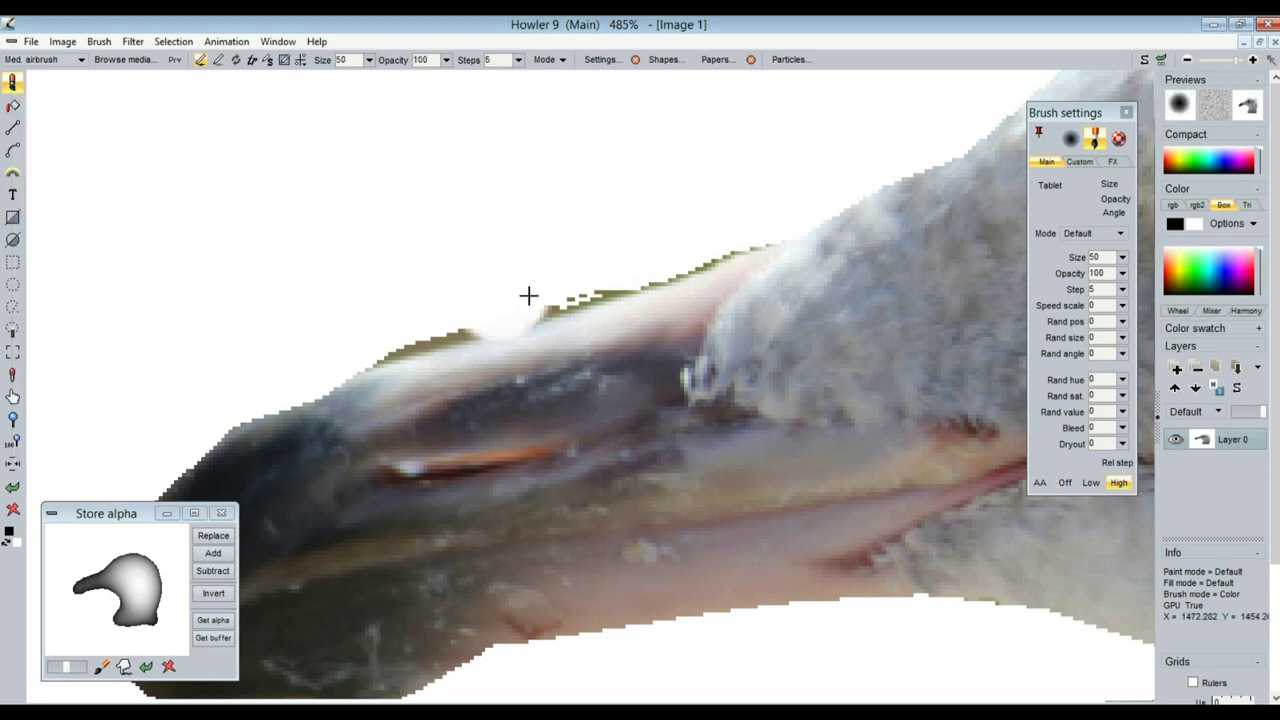
pyautogui.moveTo(583, 276)
pyautogui.mouseDown()
pyautogui.moveTo(740, 226)
pyautogui.moveTo(311, 354)
pyautogui.moveTo(609, 260)
pyautogui.moveTo(647, 340)
pyautogui.mouseUp()
# Airbrush white over the leftover background fringe on the rear crown and in the throat's inward curve
pyautogui.keyDown('ctrl'); pyautogui.moveTo(790, 410); pyautogui.dragTo(368, 279, button='middle'); pyautogui.keyUp('ctrl')
pyautogui.moveTo(786, 266)
pyautogui.mouseDown()
pyautogui.moveTo(763, 234)
pyautogui.moveTo(789, 277)
pyautogui.mouseUp()
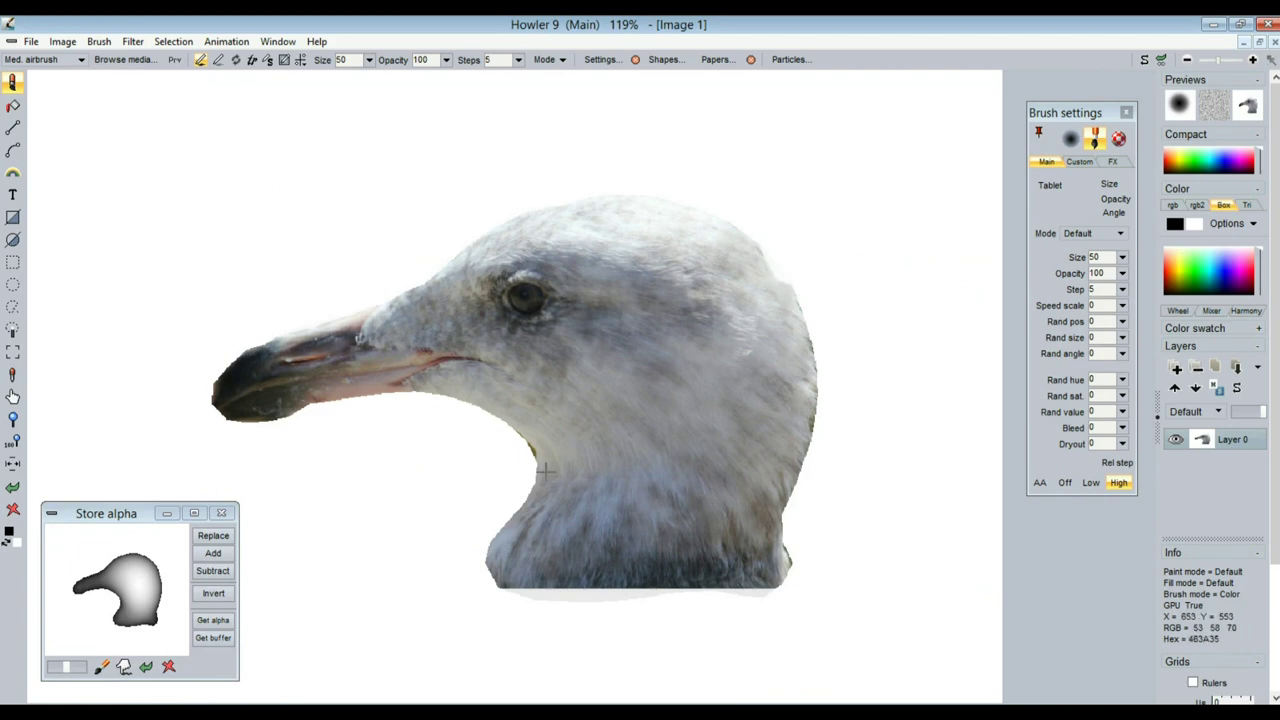
pyautogui.moveTo(531, 443); pyautogui.dragTo(503, 429, button='right')
pyautogui.scroll(-2, 450, 467)
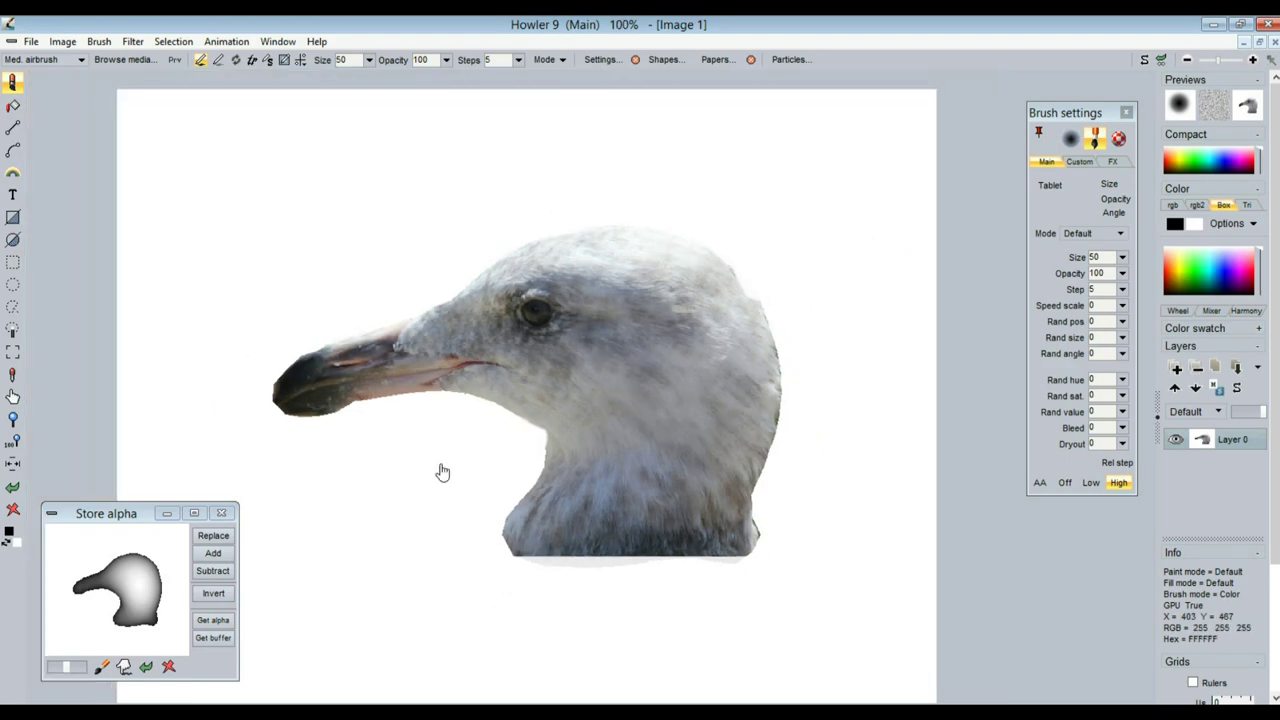
# Clear the current alpha, select the white background around the head with the magic wand, and invert the selection to the head
pyautogui.click(175, 42)
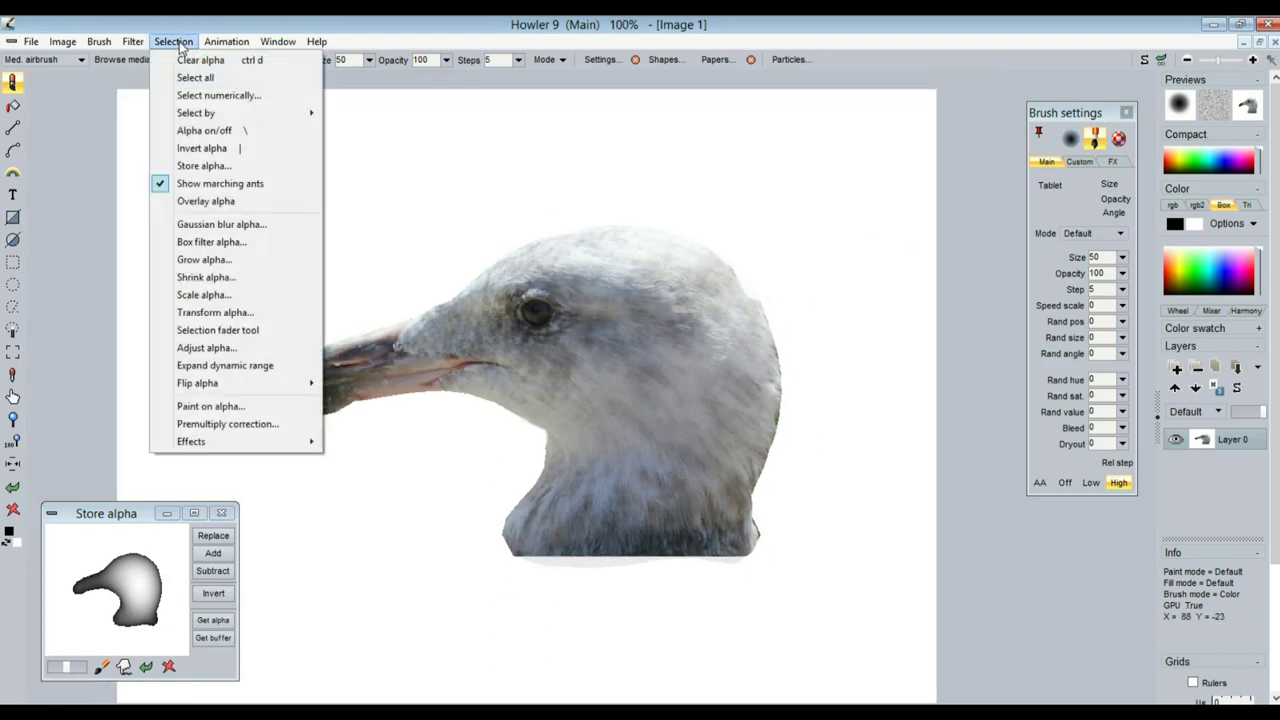
pyautogui.click(185, 61)
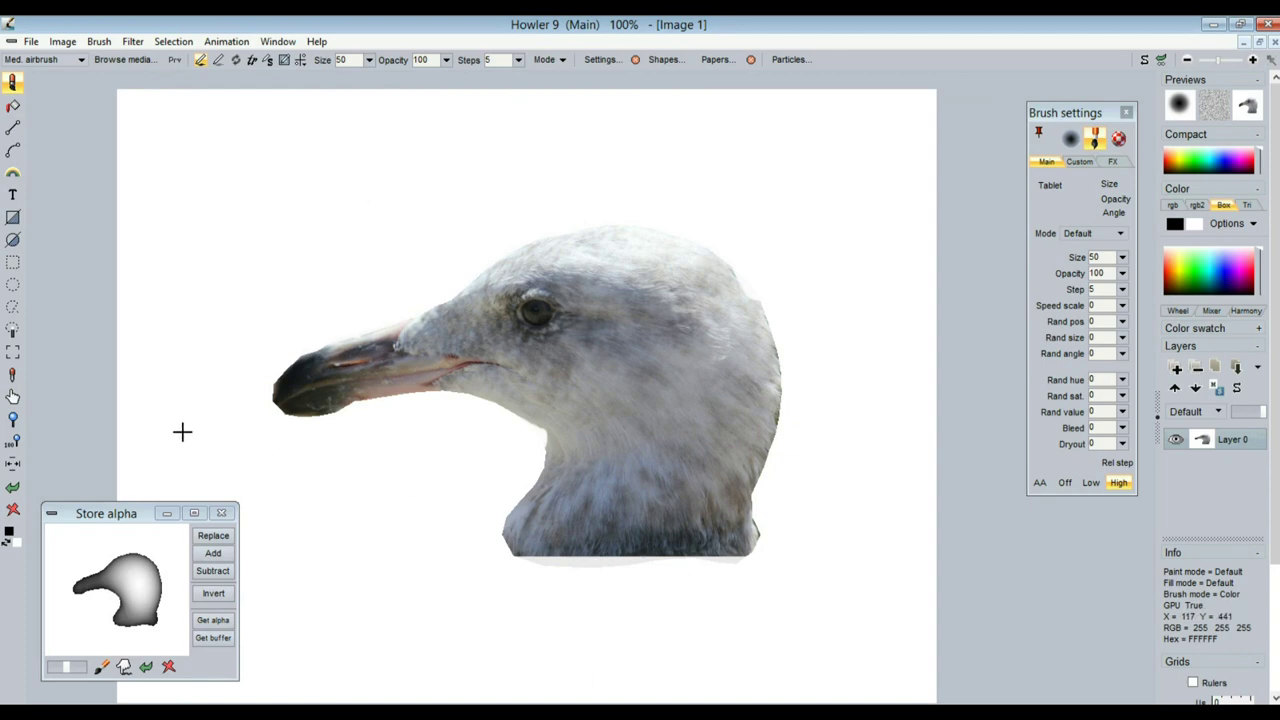
pyautogui.click(12, 328)
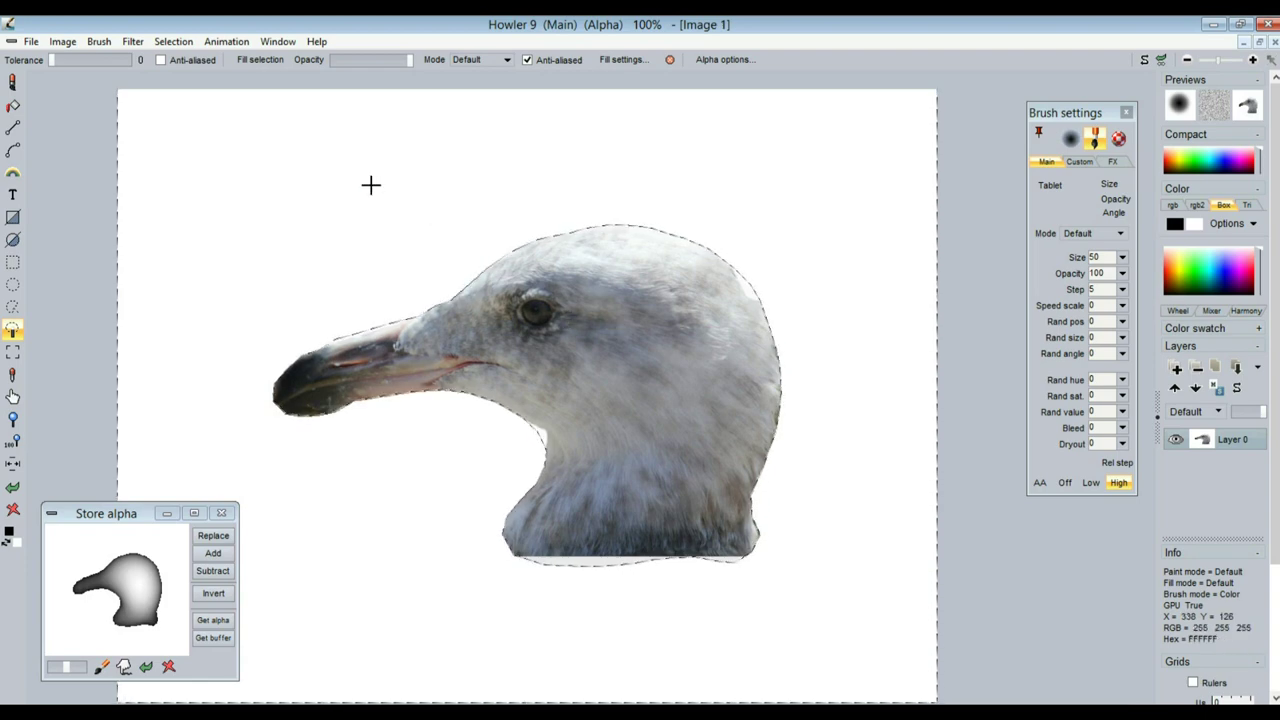
pyautogui.click(173, 41)
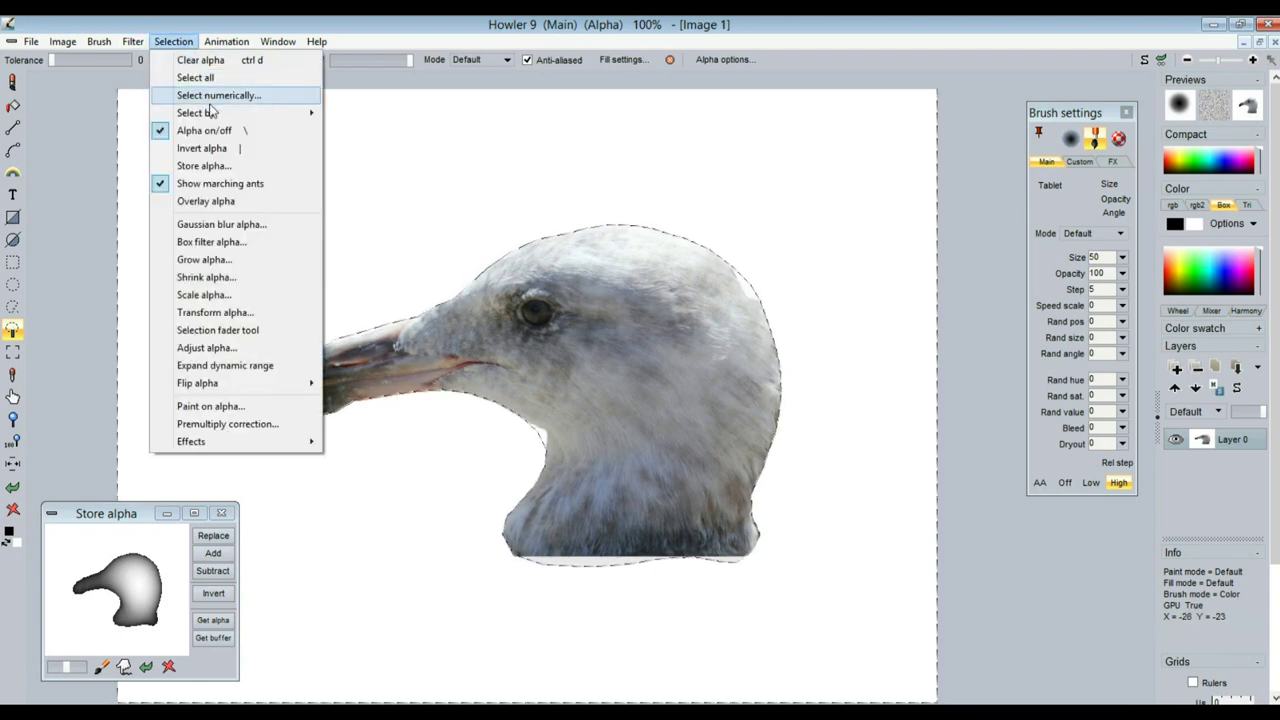
pyautogui.click(236, 147)
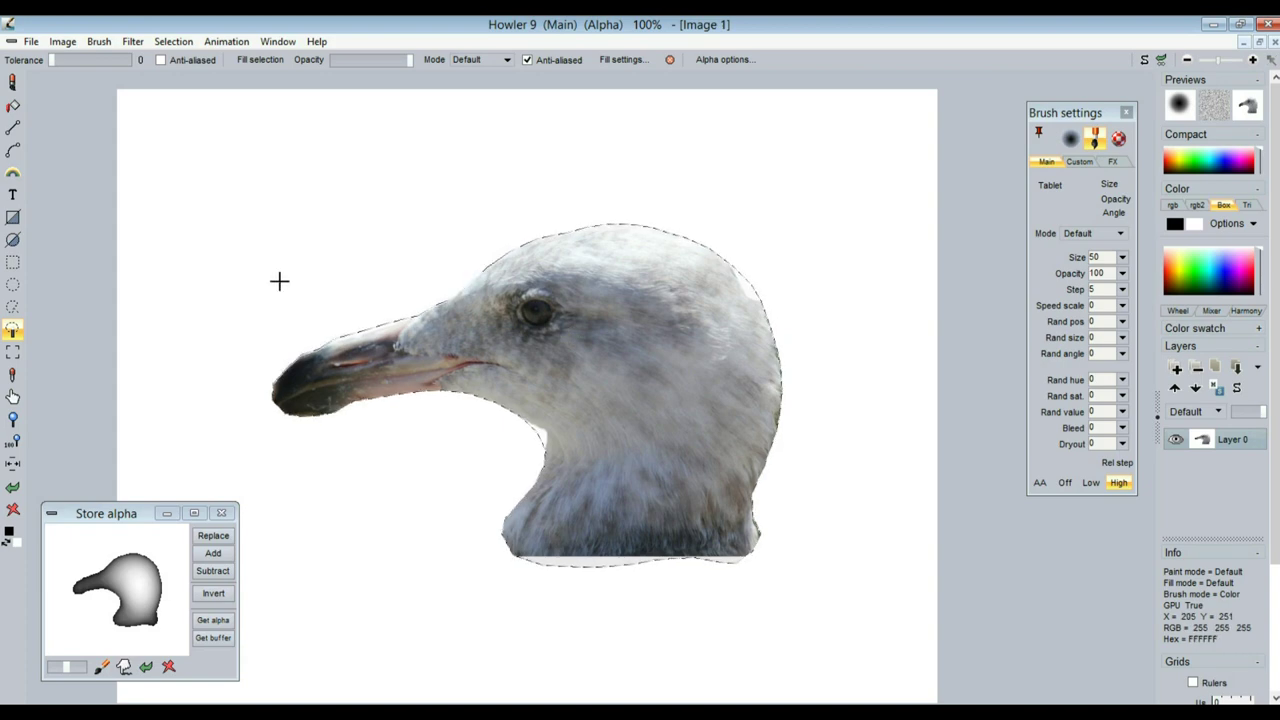
# Pick up the selected seagull head as a custom brush by framing the whole head with the brush selector
pyautogui.click(100, 44)
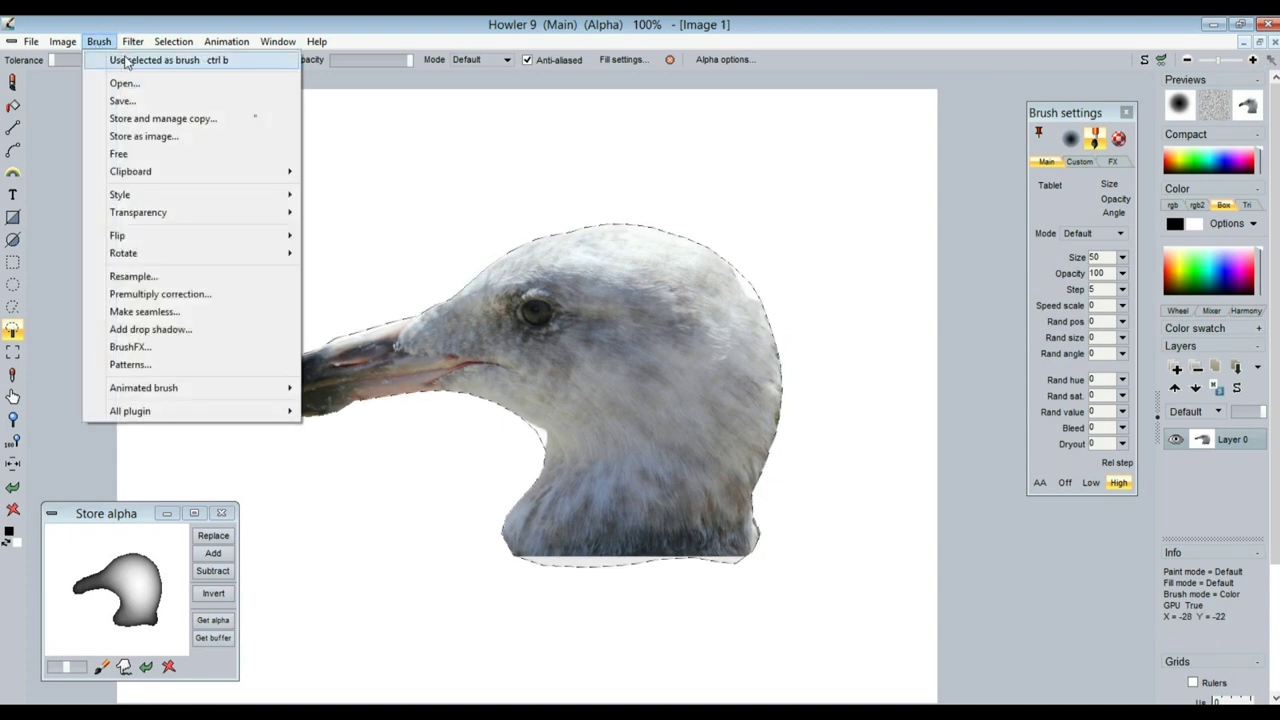
pyautogui.click(133, 42)
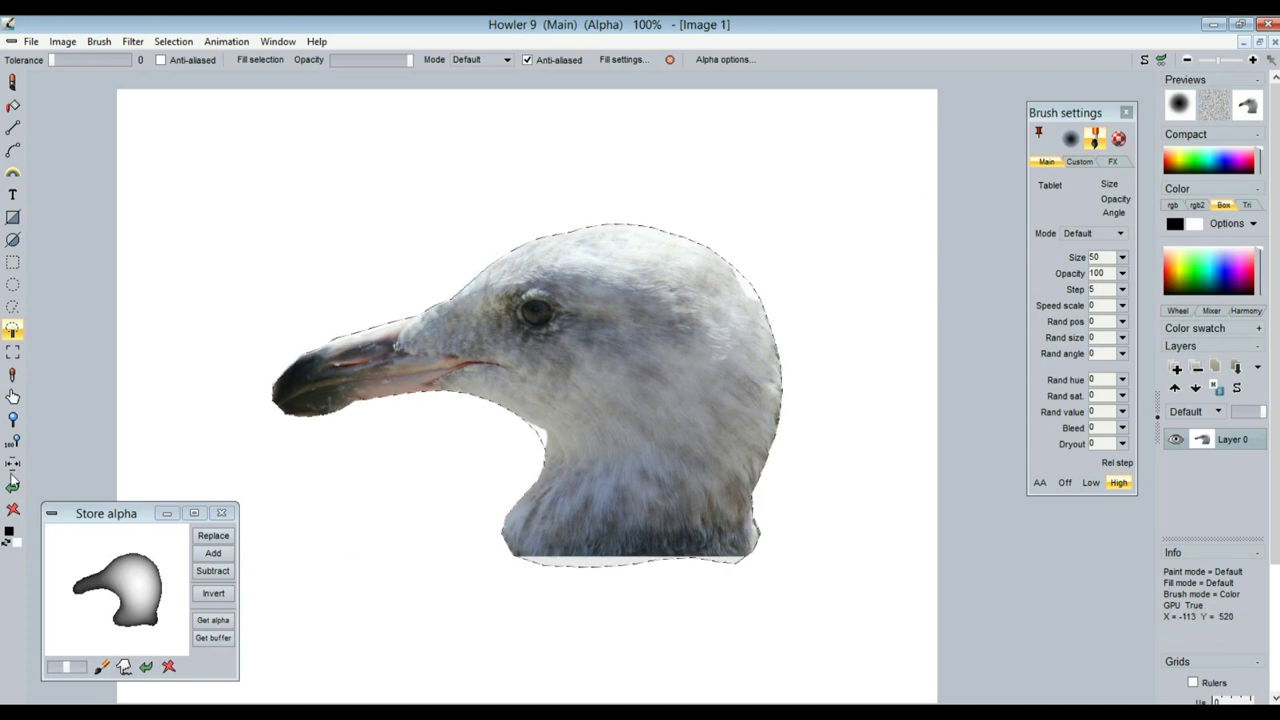
pyautogui.click(13, 353)
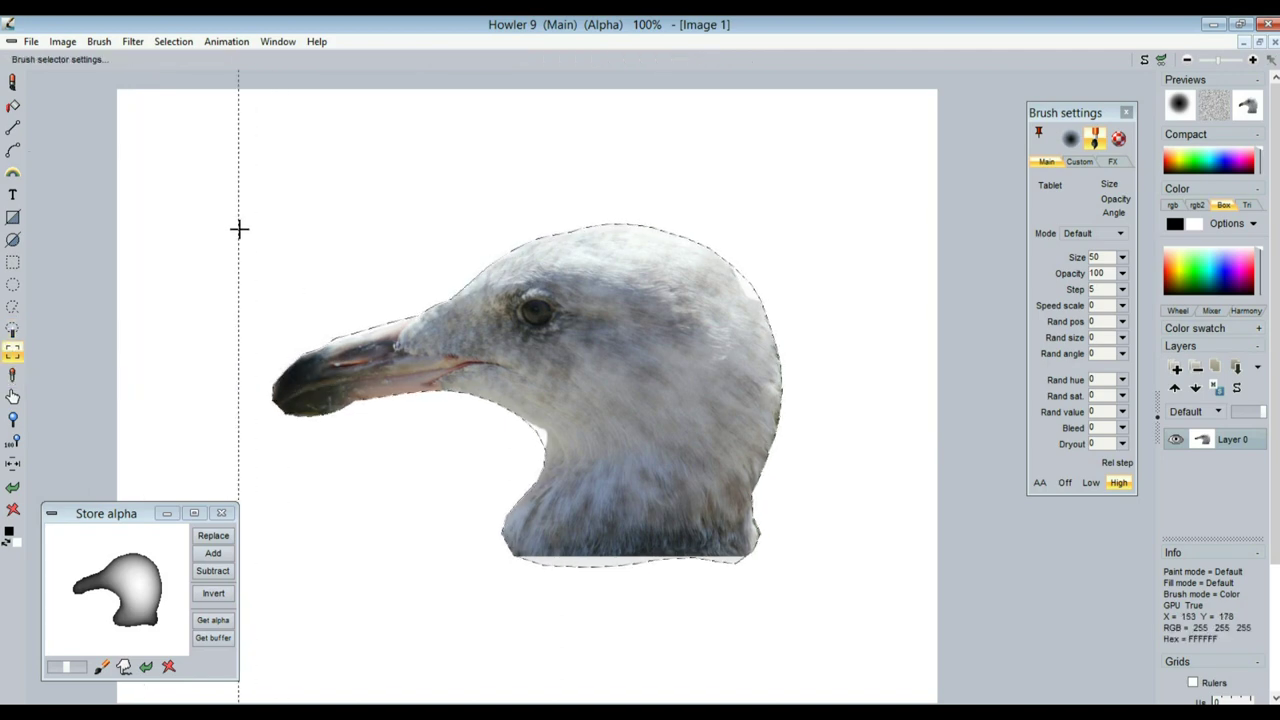
pyautogui.moveTo(254, 208)
pyautogui.mouseDown()
pyautogui.moveTo(419, 362)
pyautogui.moveTo(746, 591)
pyautogui.moveTo(802, 589)
pyautogui.mouseUp()
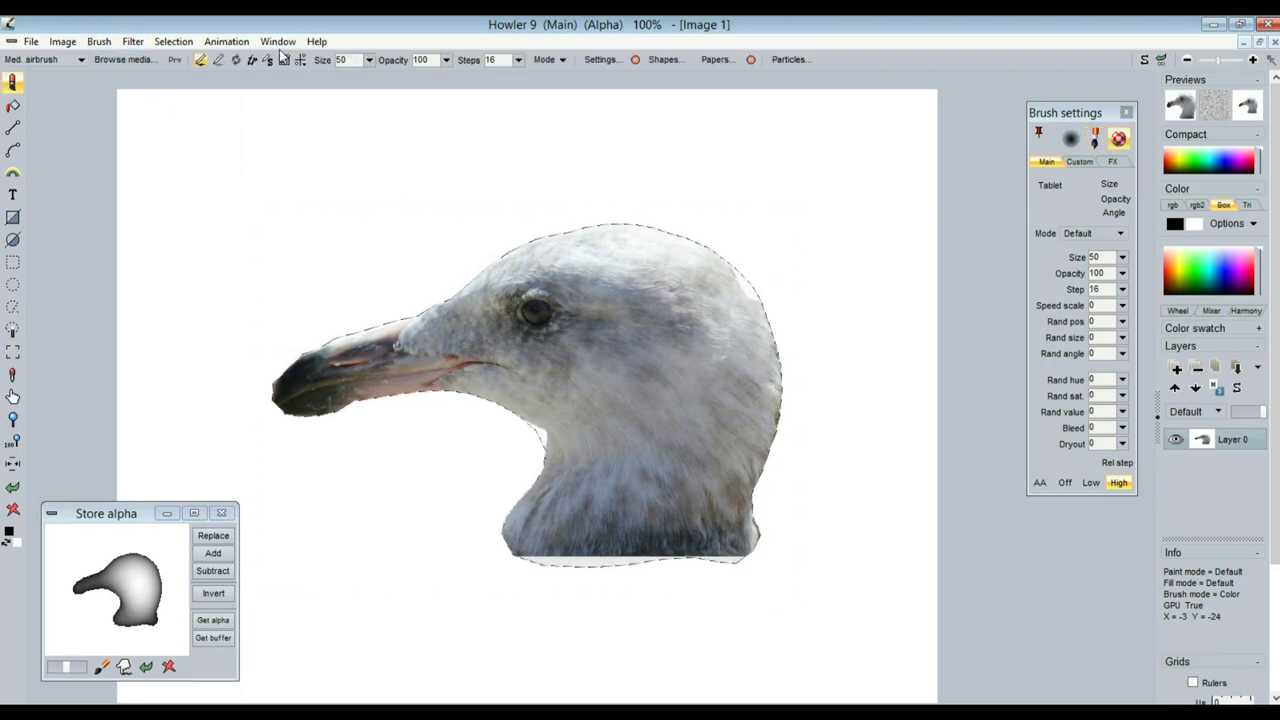
# Store a managed copy of the head brush and place its buffer window clear of the image, above the stored alpha
pyautogui.click(100, 42)
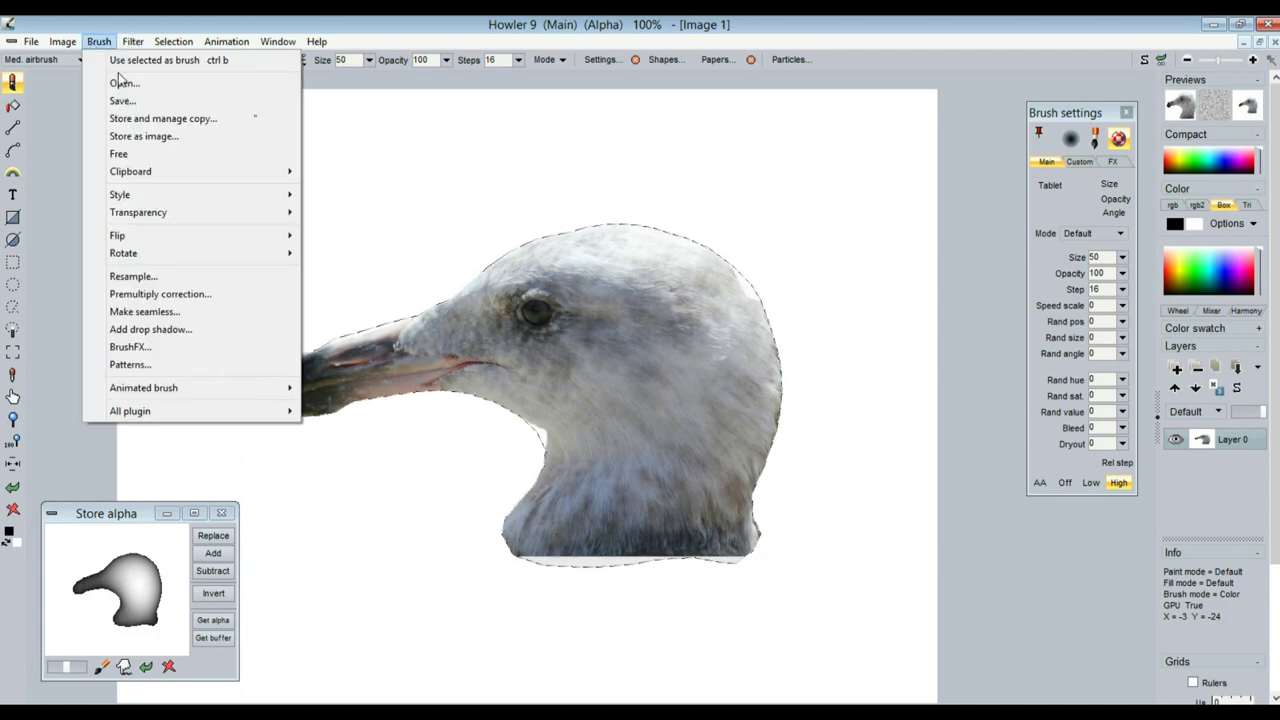
pyautogui.click(143, 120)
pyautogui.moveTo(86, 62); pyautogui.dragTo(95, 152)
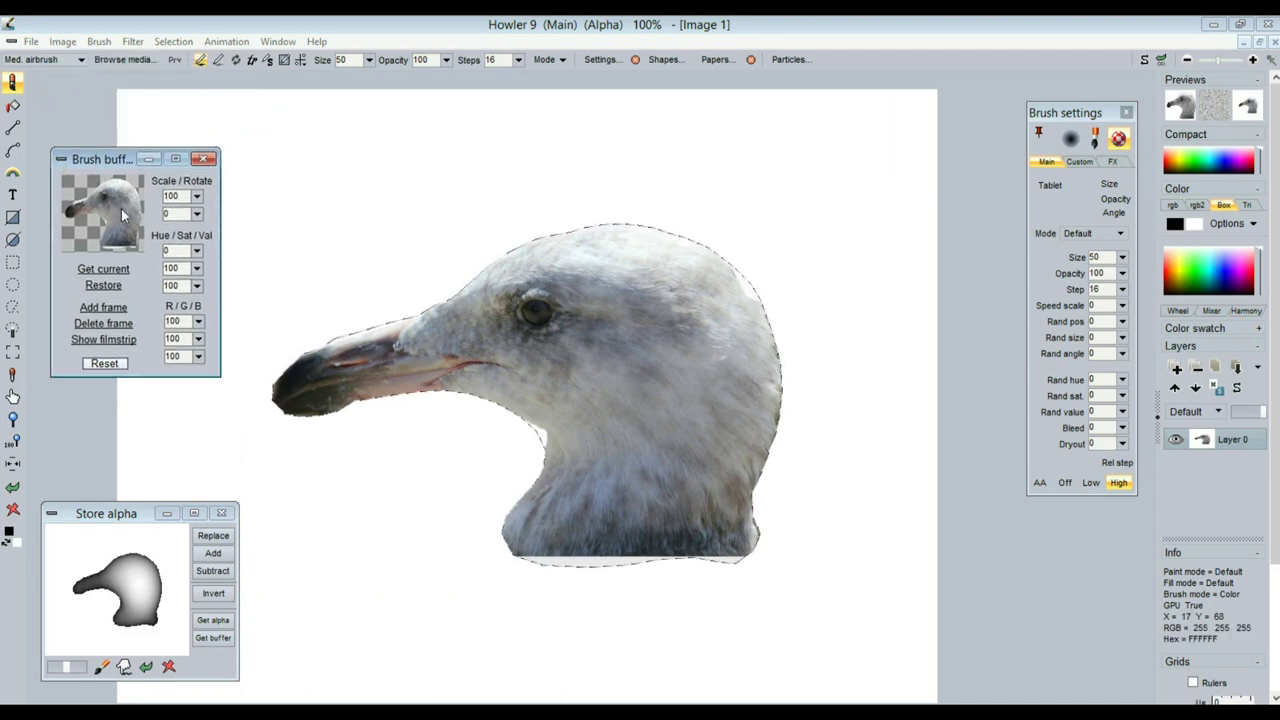
# Enable the brush preview, set the head brush's opacity to 255, and try painting with it inside the selection
pyautogui.click(174, 60)
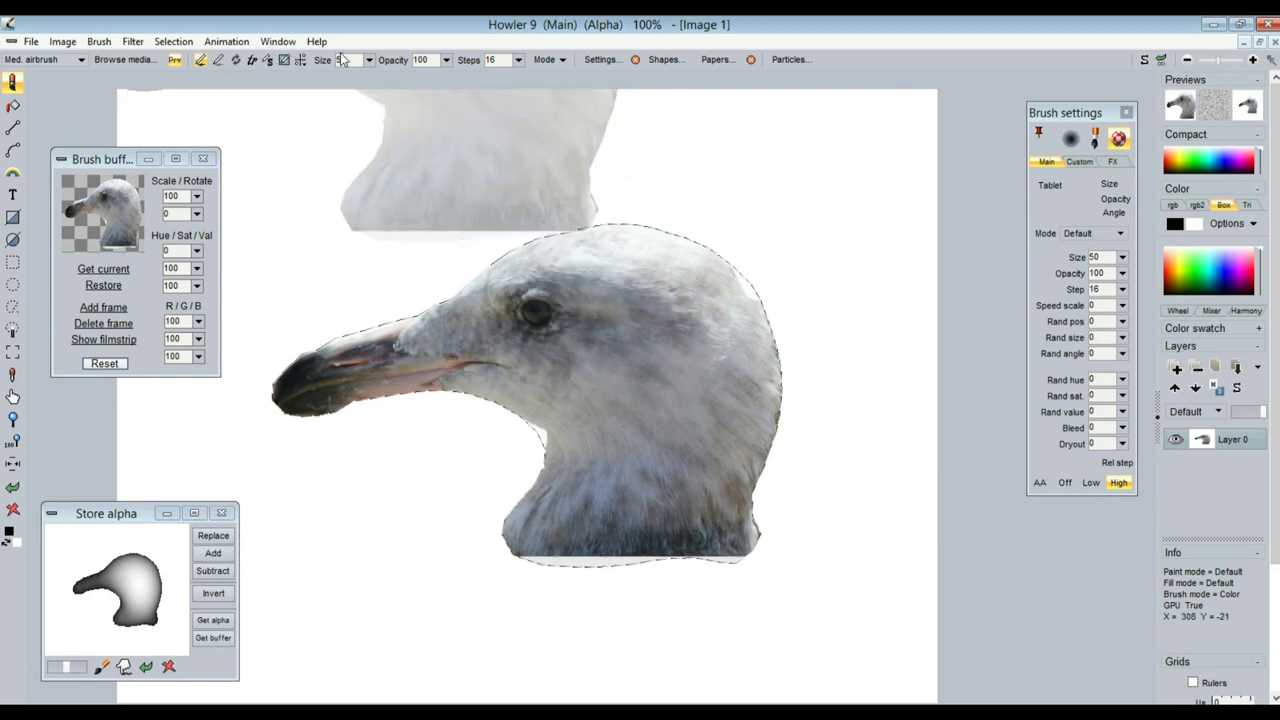
pyautogui.click(447, 61)
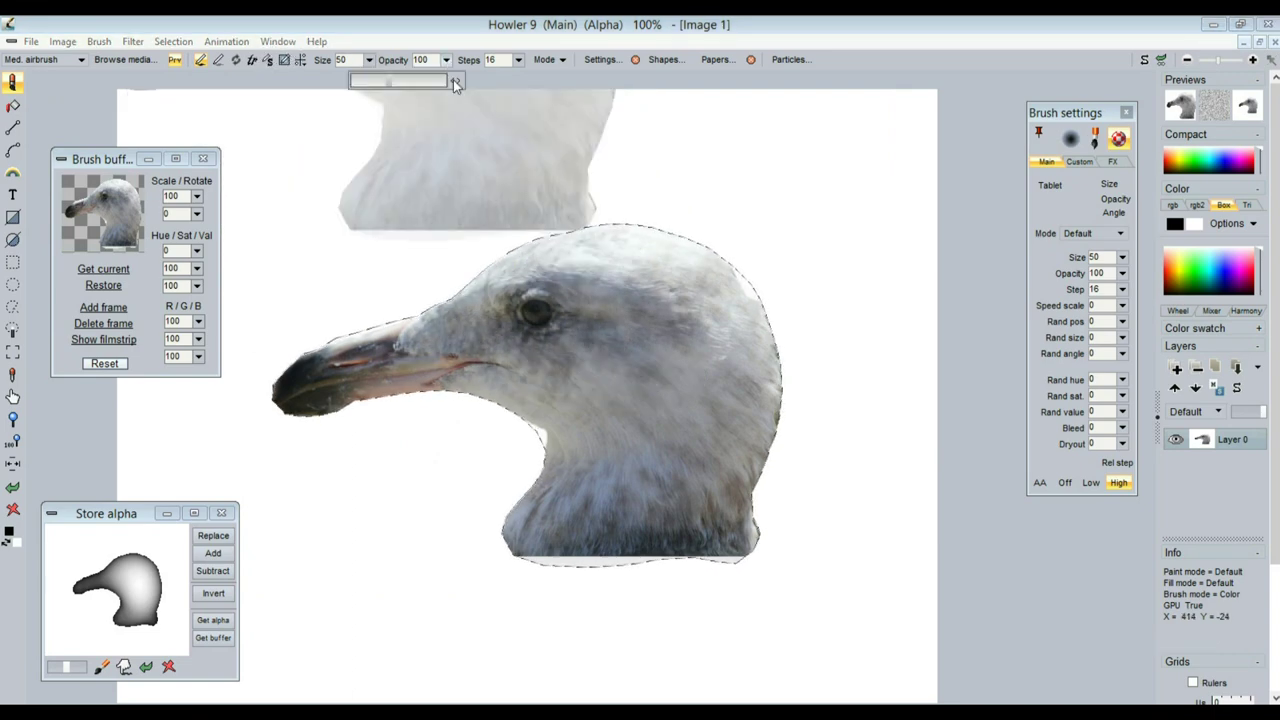
pyautogui.moveTo(380, 275)
pyautogui.mouseDown()
pyautogui.moveTo(705, 452)
pyautogui.moveTo(278, 482)
pyautogui.mouseUp()
pyautogui.hotkey('ctrl', 'z')
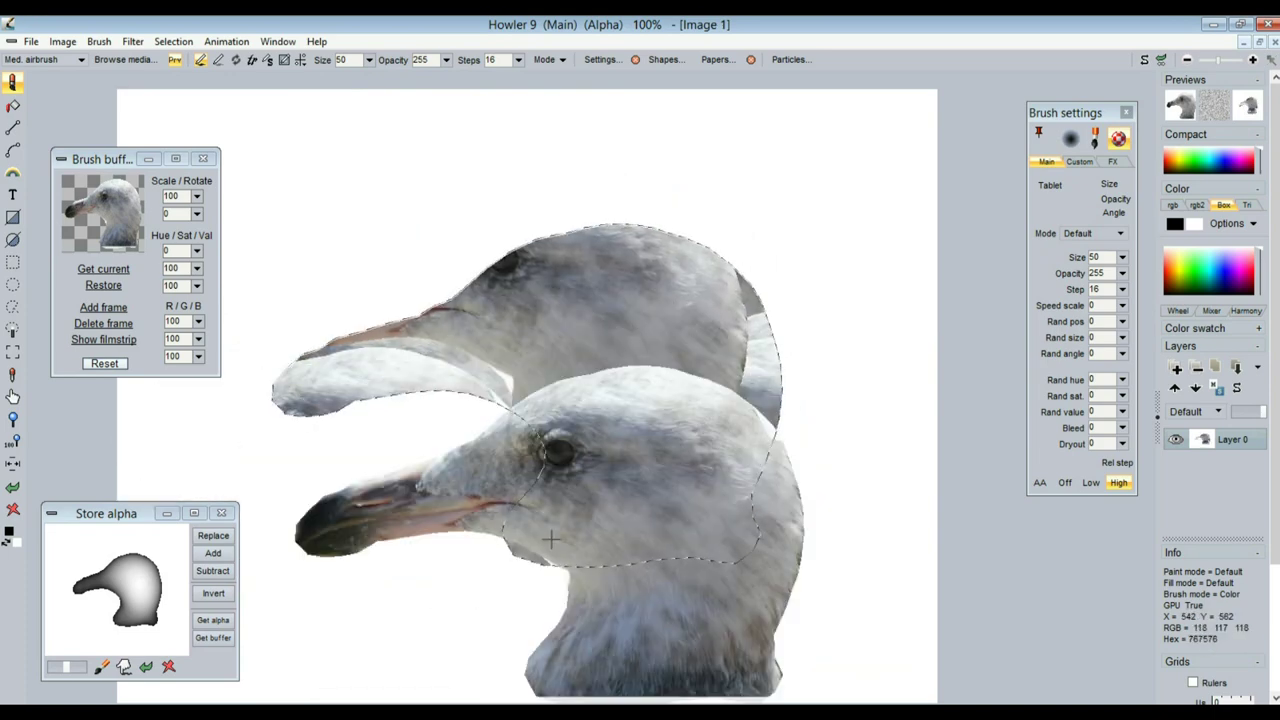
# Clear the selection and paint overlapping copies of the seagull head across the canvas with the custom brush
pyautogui.hotkey('ctrl', 'd')
pyautogui.moveTo(457, 331)
pyautogui.mouseDown()
pyautogui.moveTo(683, 471)
pyautogui.moveTo(368, 553)
pyautogui.moveTo(650, 610)
pyautogui.moveTo(530, 280)
pyautogui.moveTo(516, 320)
pyautogui.moveTo(525, 428)
pyautogui.moveTo(505, 419)
pyautogui.moveTo(457, 434)
pyautogui.moveTo(487, 440)
pyautogui.moveTo(493, 405)
pyautogui.moveTo(471, 376)
pyautogui.moveTo(490, 421)
pyautogui.moveTo(528, 420)
pyautogui.moveTo(502, 423)
pyautogui.mouseUp()
pyautogui.scroll(1, 500, 403)
pyautogui.scroll(-2, 497, 403)
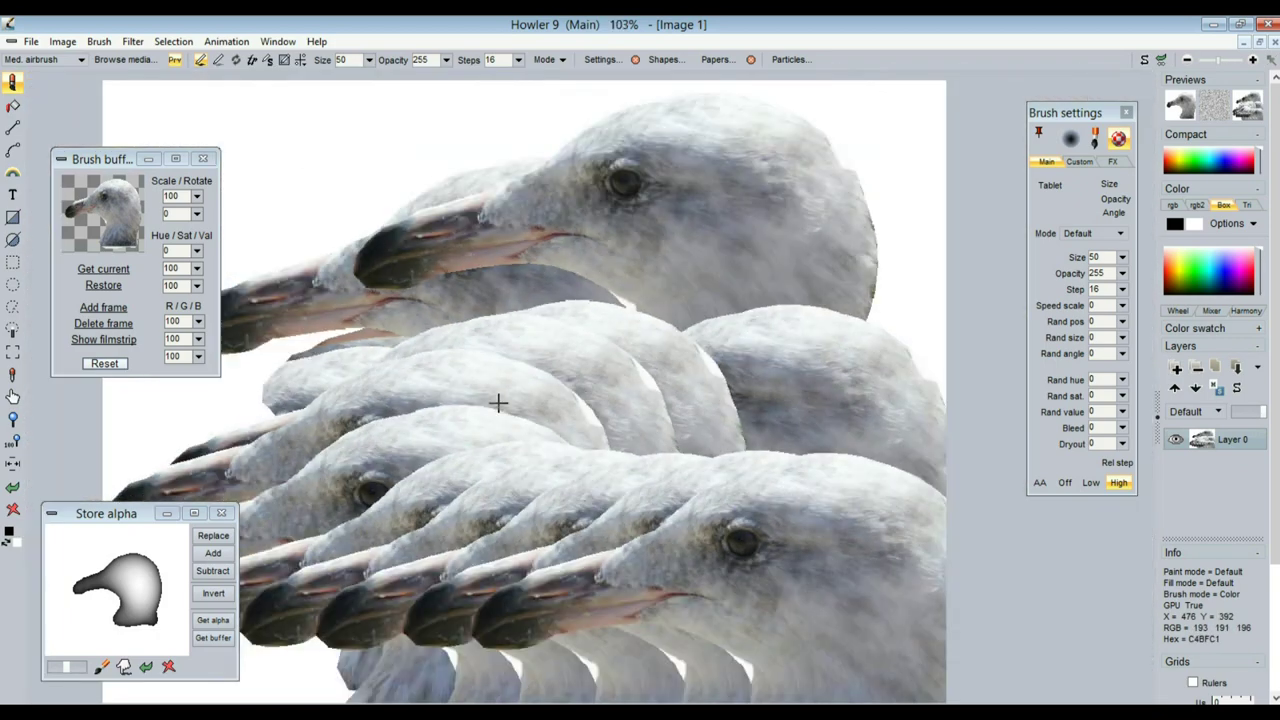
pyautogui.moveTo(507, 427)
pyautogui.mouseDown()
pyautogui.moveTo(495, 385)
pyautogui.moveTo(545, 406)
pyautogui.mouseUp()
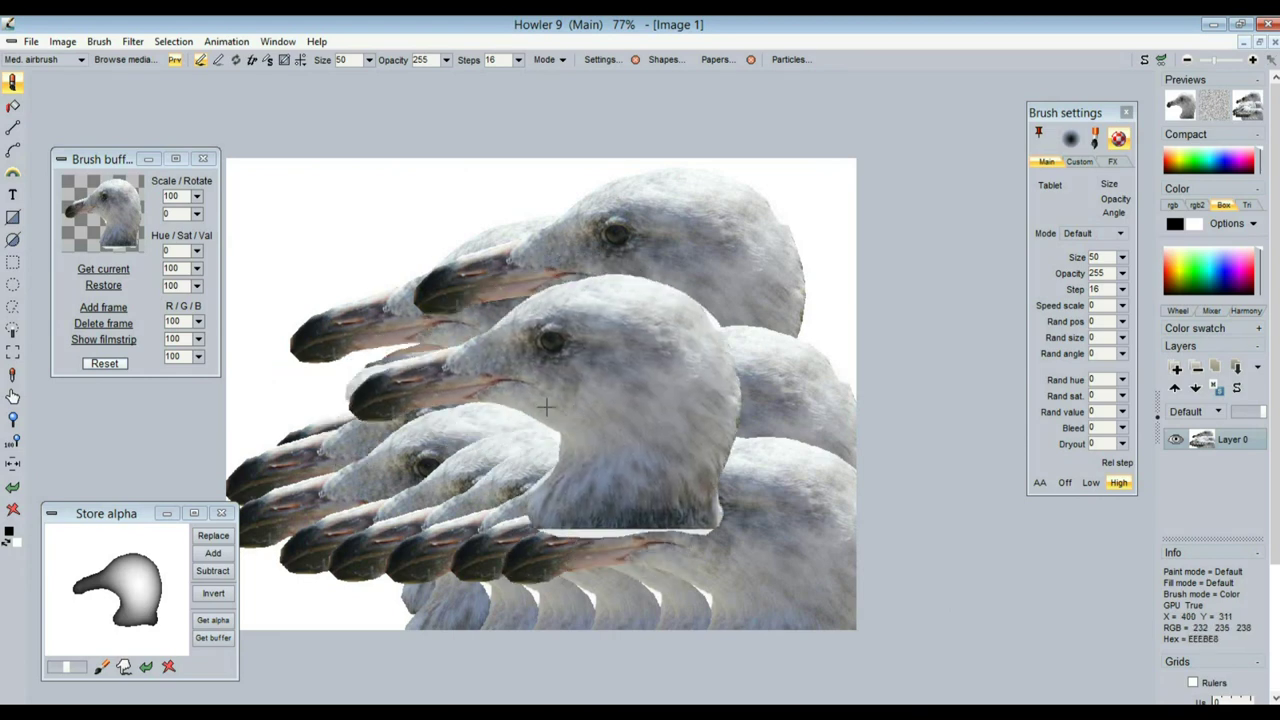
pyautogui.scroll(-1, 546, 407)
pyautogui.moveTo(697, 571); pyautogui.dragTo(826, 591)
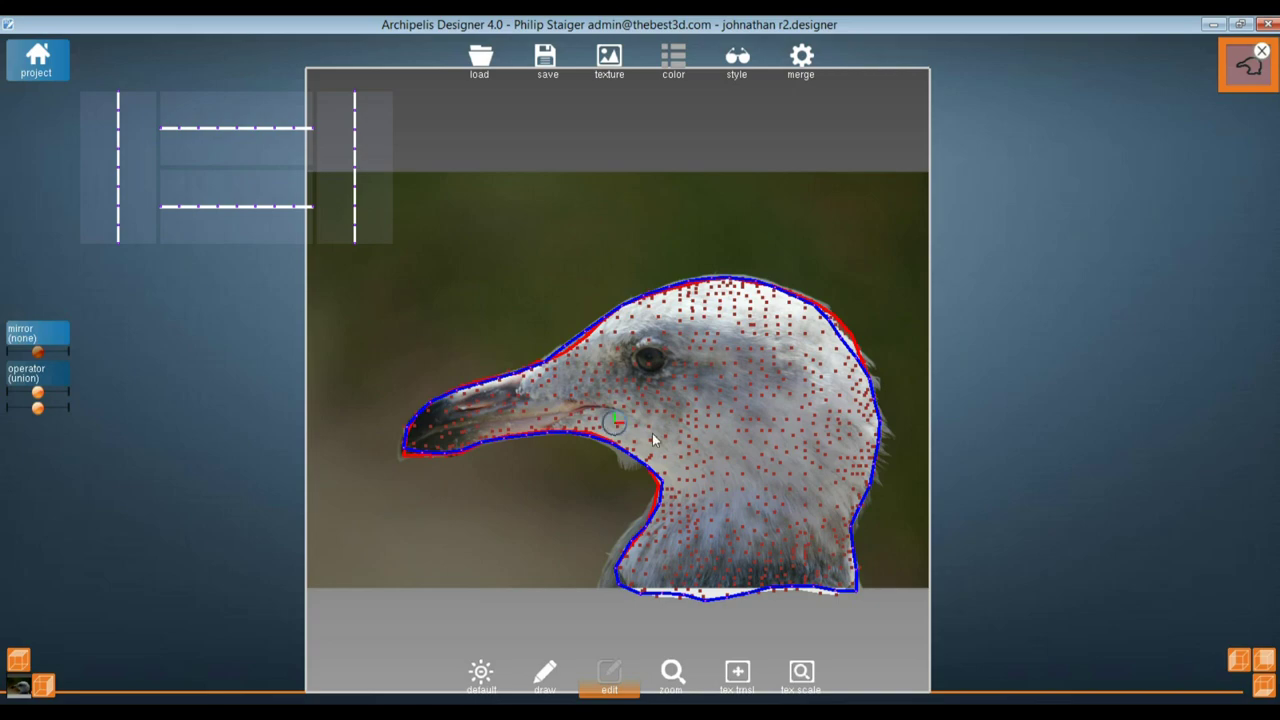
# Switch to Archipelis Designer, turn the head to a front three-quarter view facing right, and export it to Howler
pyautogui.moveTo(652, 434); pyautogui.dragTo(569, 407, button='middle')
pyautogui.moveTo(612, 424); pyautogui.dragTo(772, 446, button='middle')
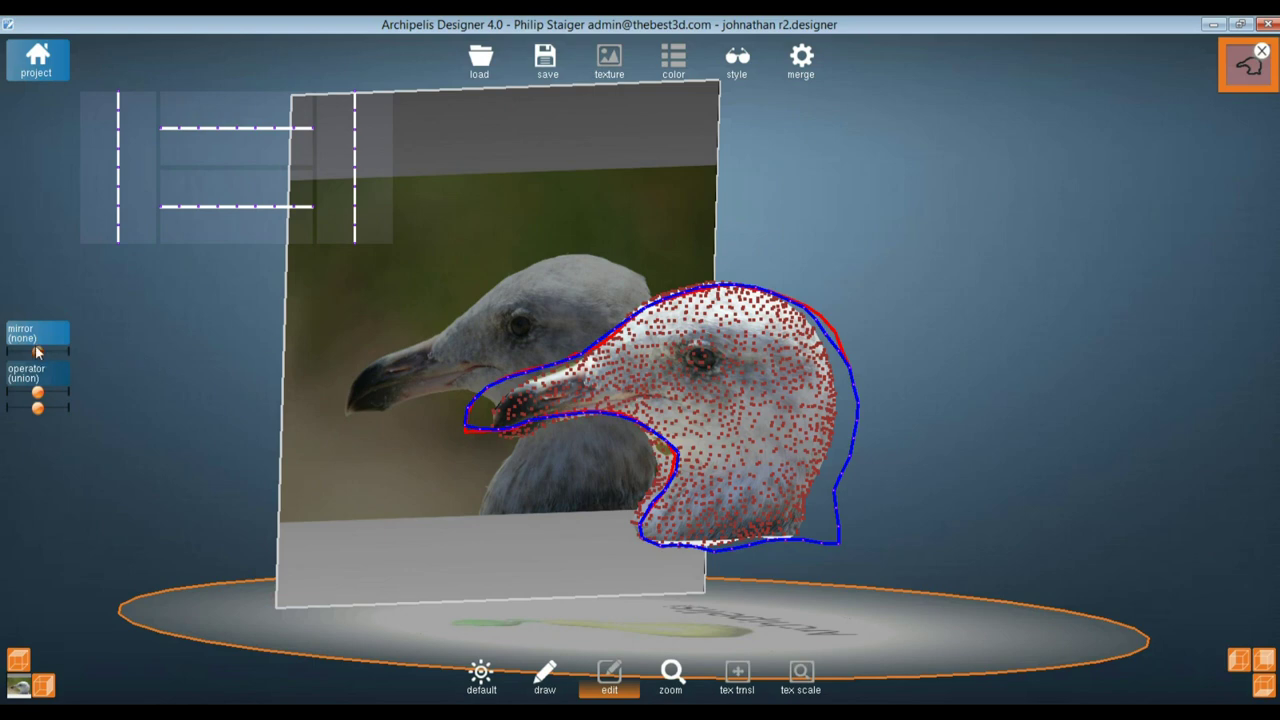
pyautogui.moveTo(741, 374)
pyautogui.mouseDown(button='right')
pyautogui.moveTo(680, 337)
pyautogui.moveTo(654, 352)
pyautogui.moveTo(706, 405)
pyautogui.mouseUp(button='right')
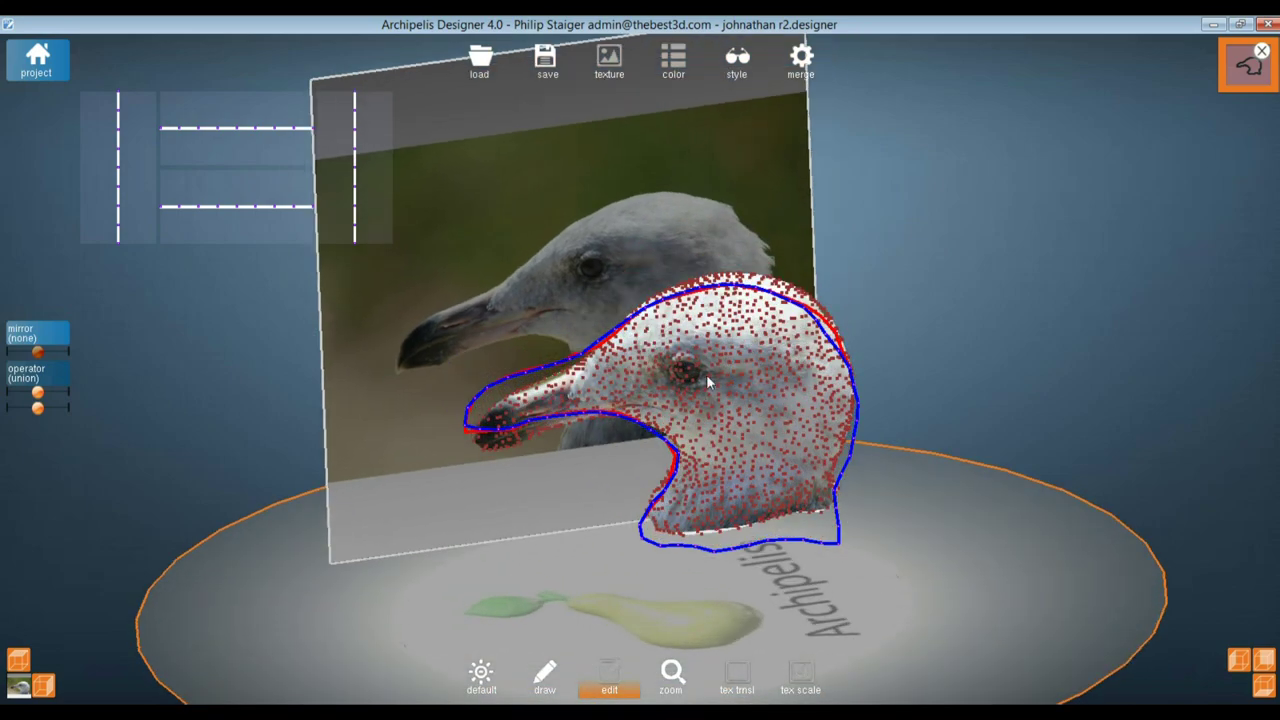
pyautogui.moveTo(719, 441)
pyautogui.mouseDown()
pyautogui.moveTo(676, 398)
pyautogui.moveTo(781, 434)
pyautogui.moveTo(891, 438)
pyautogui.moveTo(739, 429)
pyautogui.moveTo(574, 444)
pyautogui.moveTo(773, 443)
pyautogui.moveTo(777, 406)
pyautogui.moveTo(831, 429)
pyautogui.moveTo(908, 426)
pyautogui.moveTo(871, 431)
pyautogui.moveTo(938, 440)
pyautogui.moveTo(916, 438)
pyautogui.mouseUp()
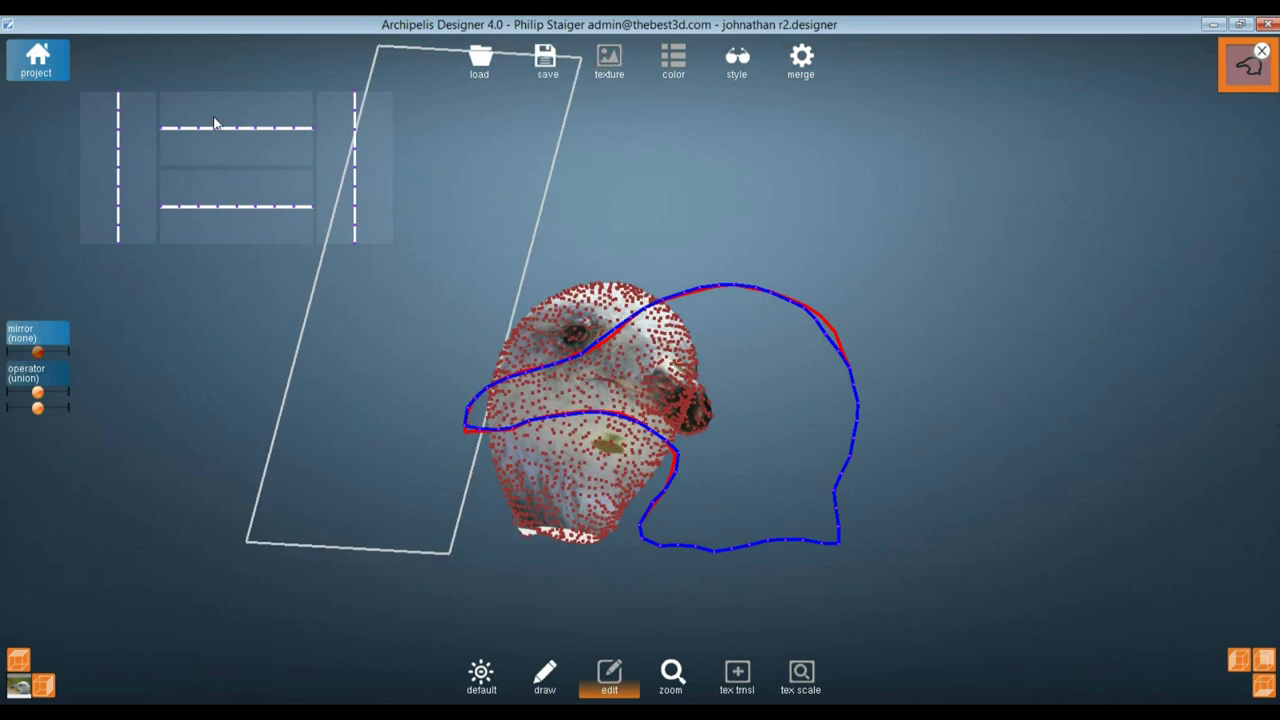
pyautogui.click(40, 62)
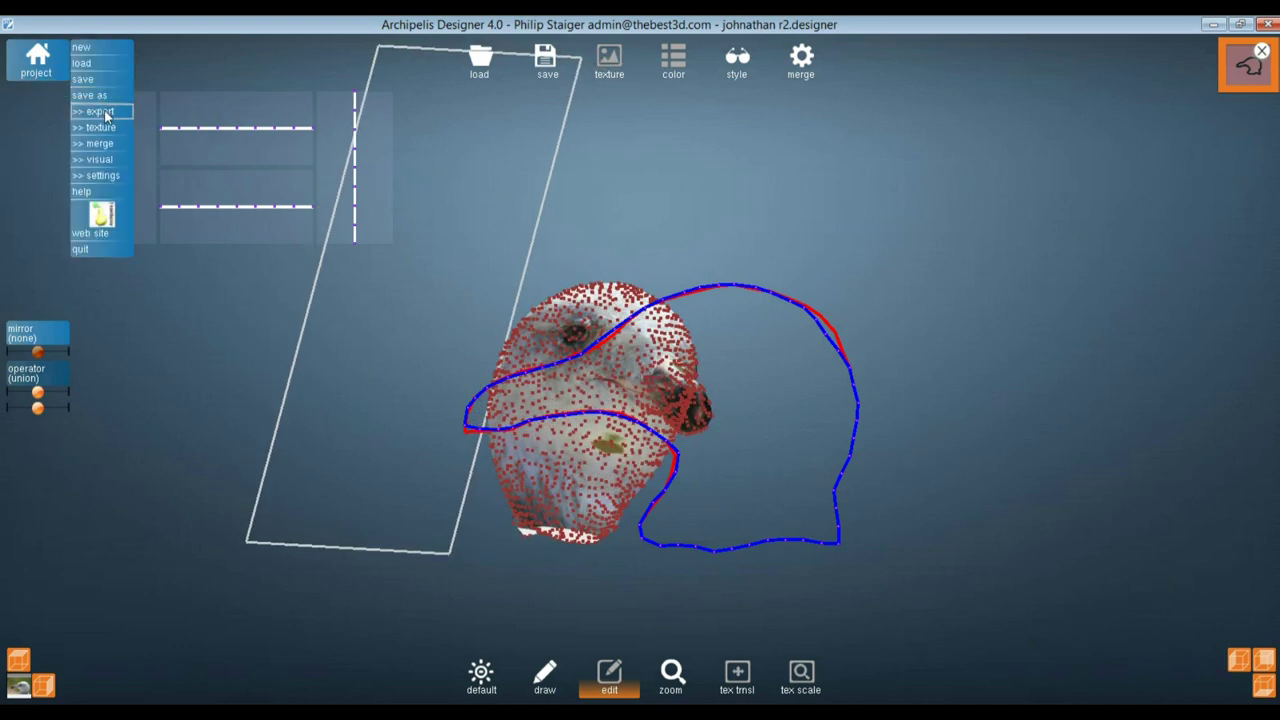
pyautogui.moveTo(105, 114)
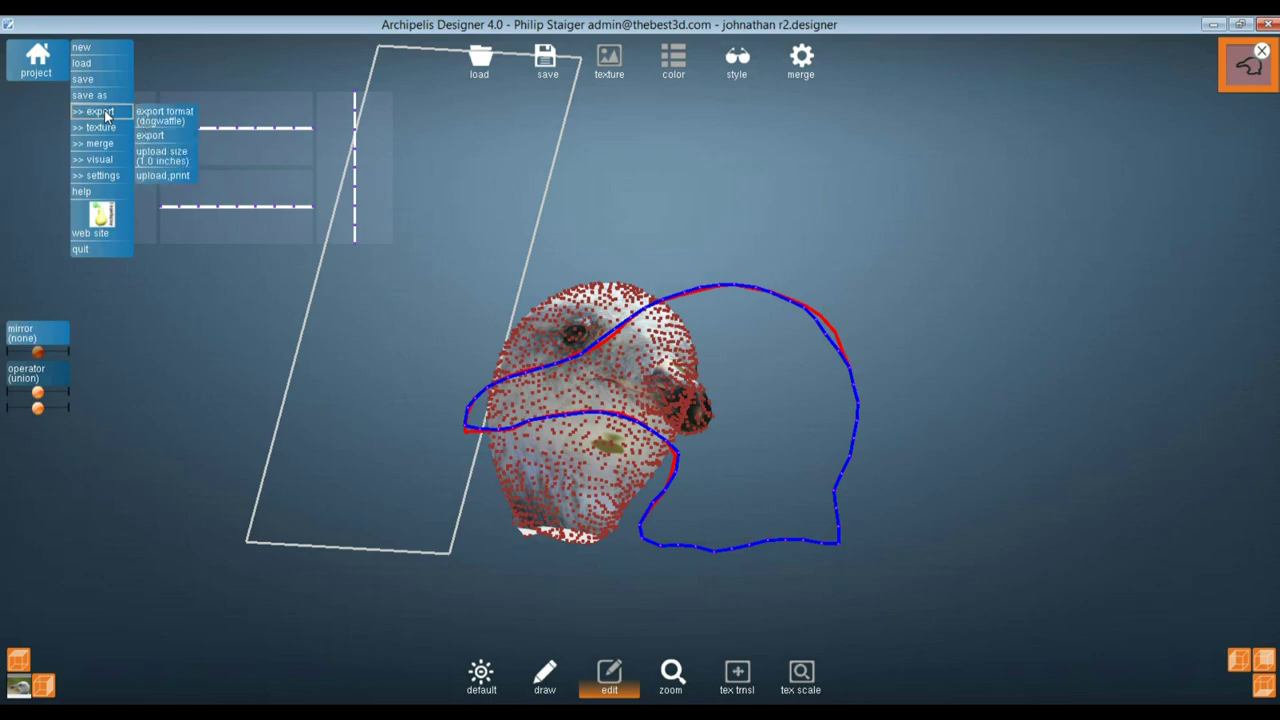
pyautogui.click(176, 133)
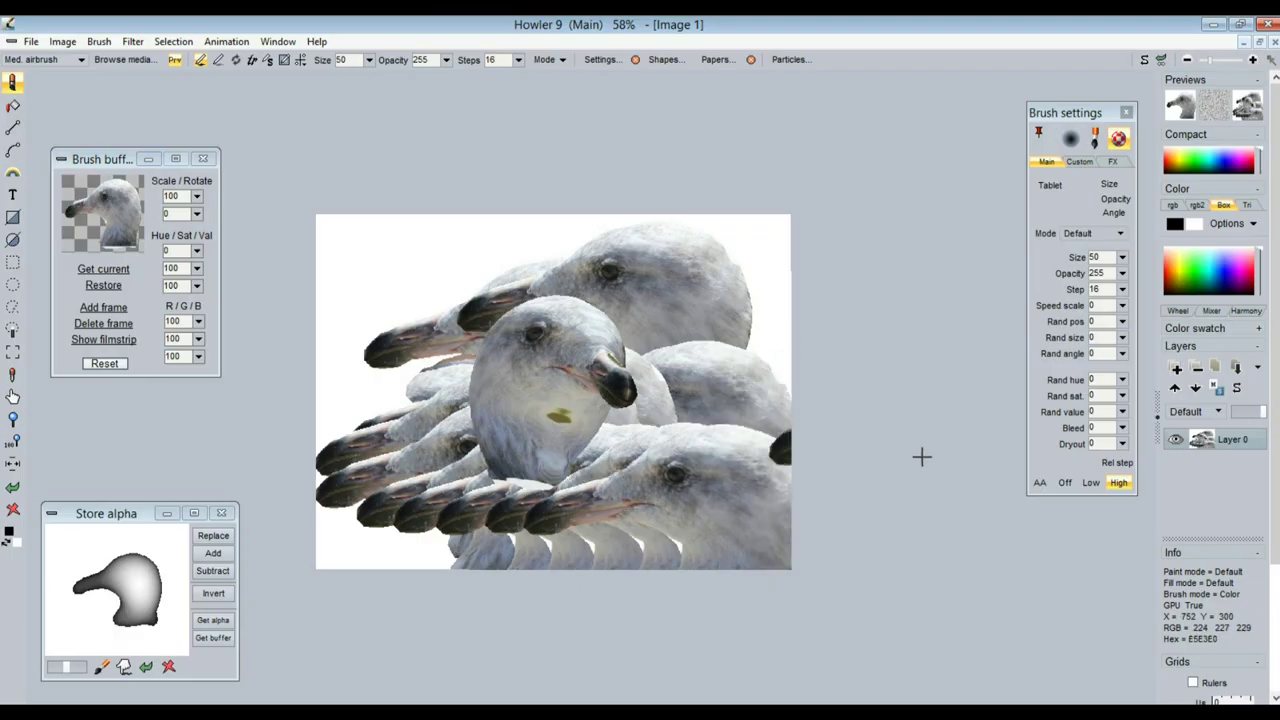
# Clear the painted heads from the canvas and refill it with a solid green background colour
pyautogui.moveTo(600, 370)
pyautogui.mouseDown()
pyautogui.moveTo(575, 385)
pyautogui.moveTo(573, 425)
pyautogui.mouseUp()
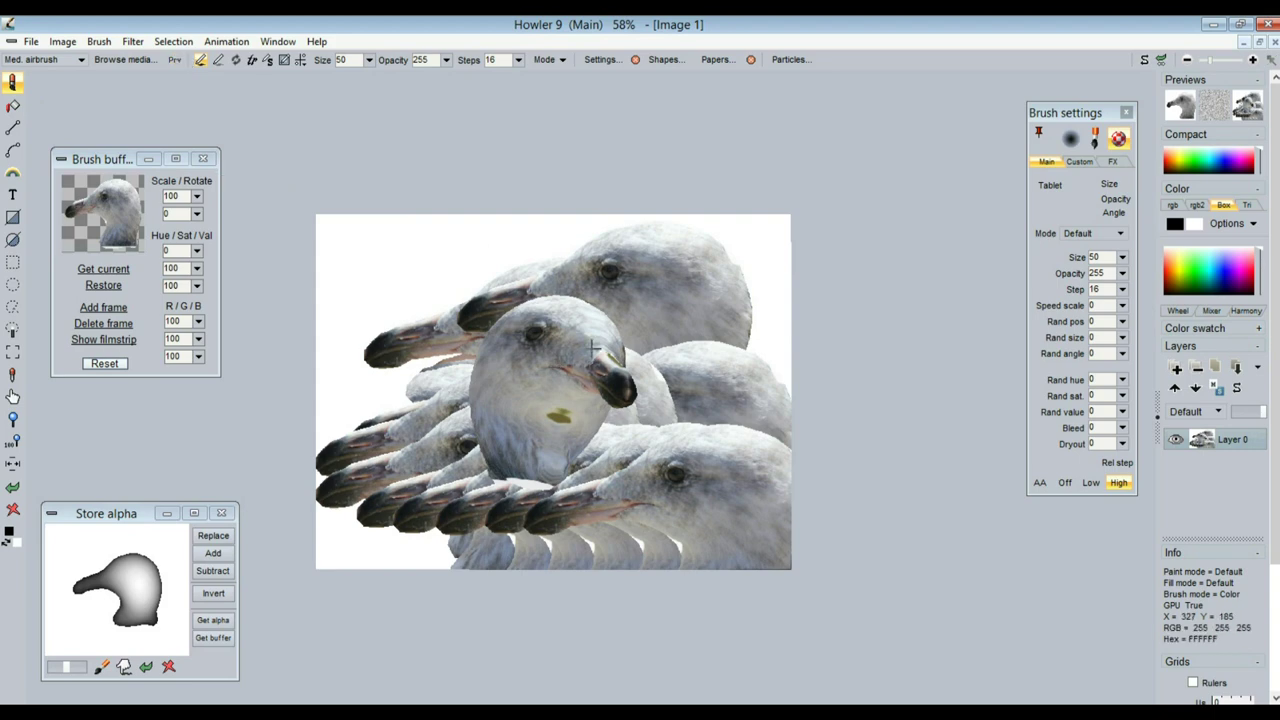
pyautogui.scroll(7, 602, 424)
pyautogui.scroll(-8, 602, 424)
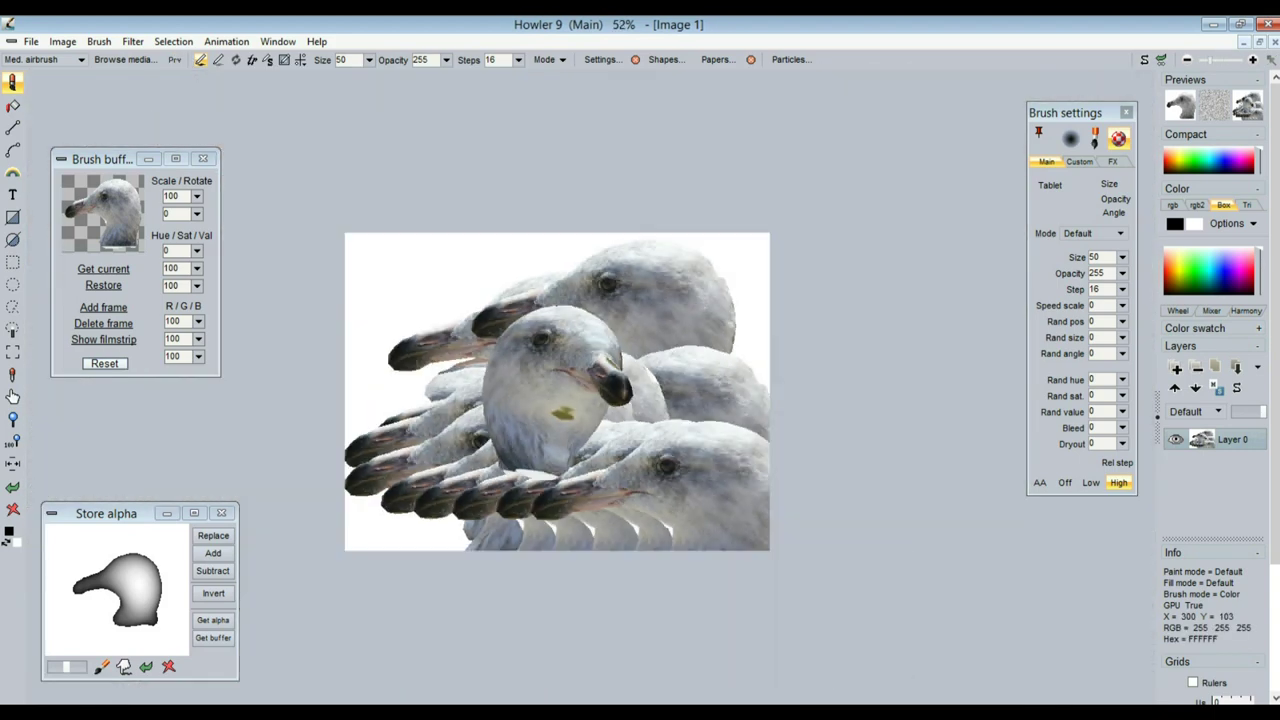
pyautogui.click(13, 510)
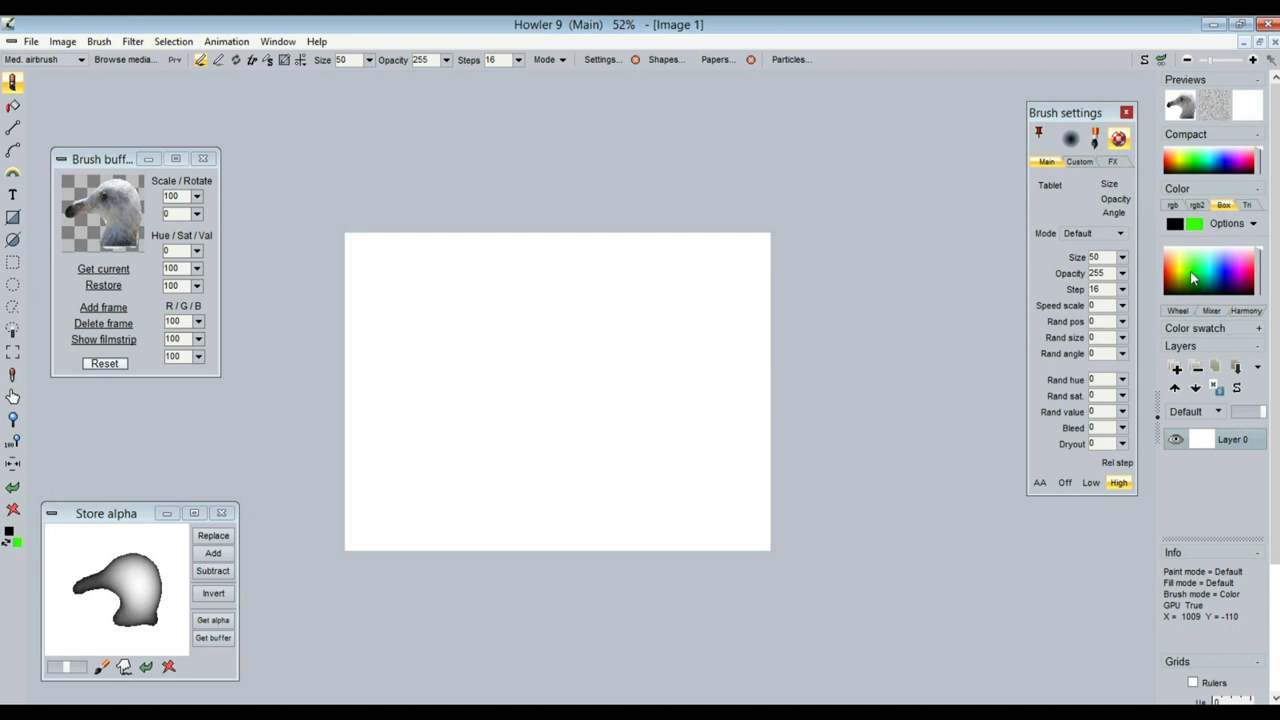
pyautogui.click(14, 511)
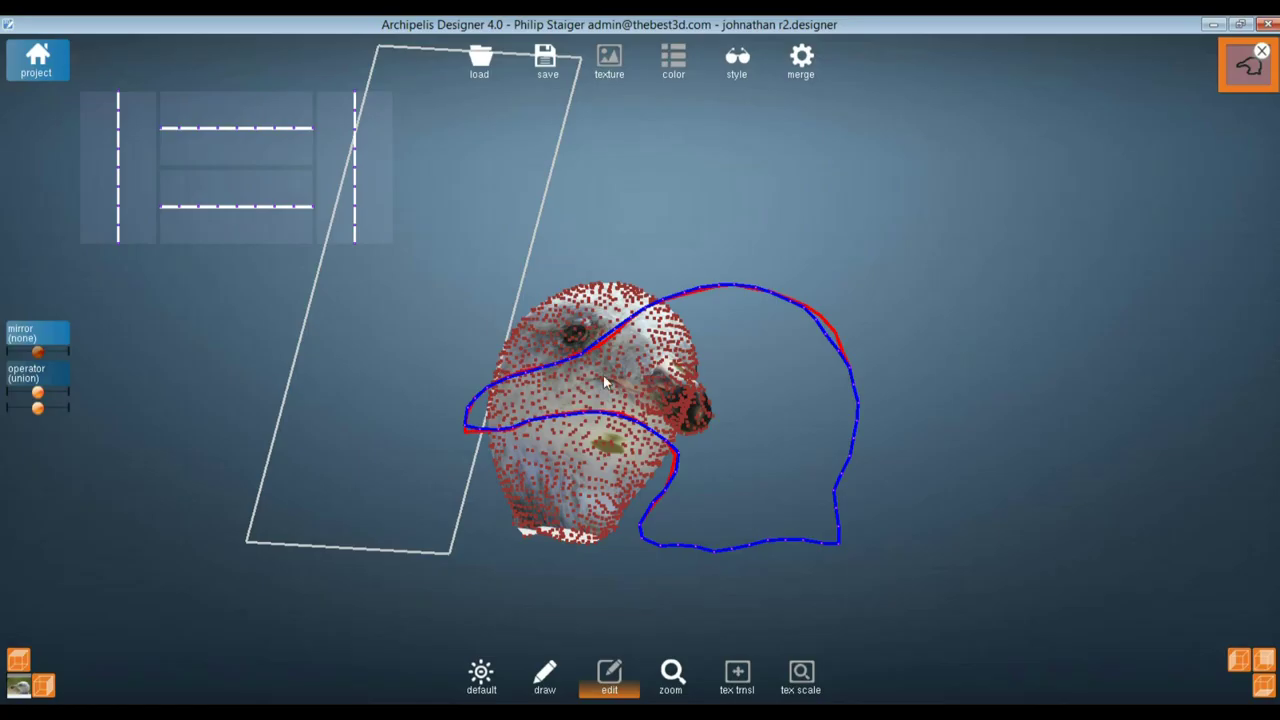
# Switch to Archipelis Designer, turn the enlarged head so its beak points right, and export it onto Howler's green canvas
pyautogui.moveTo(594, 400)
pyautogui.mouseDown(button='middle')
pyautogui.moveTo(663, 417)
pyautogui.moveTo(670, 450)
pyautogui.mouseUp(button='middle')
pyautogui.moveTo(671, 456); pyautogui.dragTo(676, 425)
pyautogui.scroll(2, 548, 372)
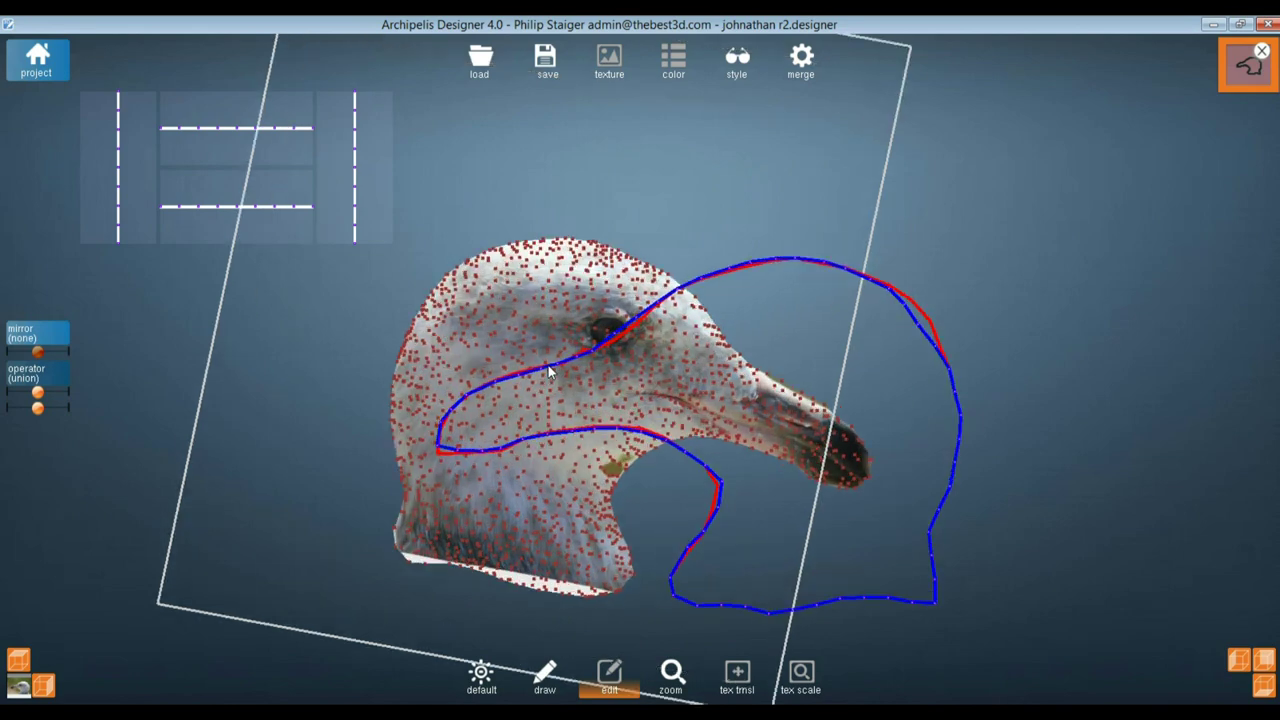
pyautogui.click(38, 60)
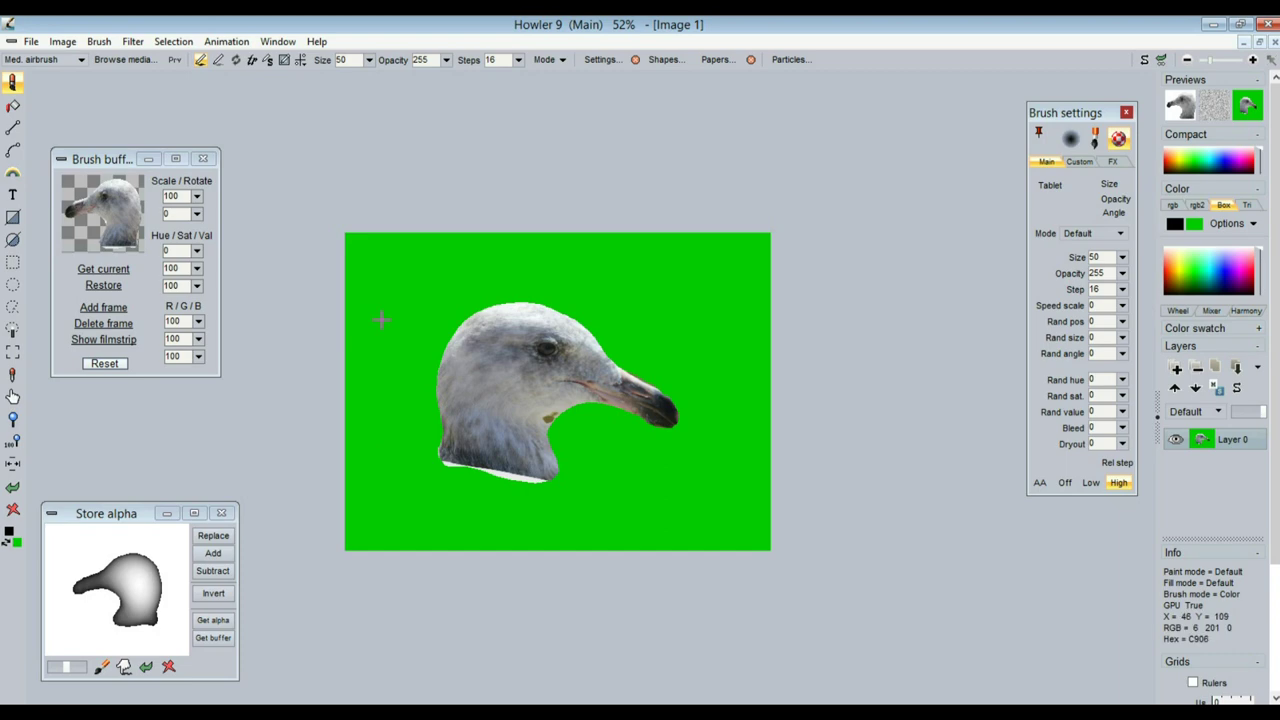
# Examine the exported head's outline, throat and neck edge against the green background at several magnifications
pyautogui.scroll(5, 494, 389)
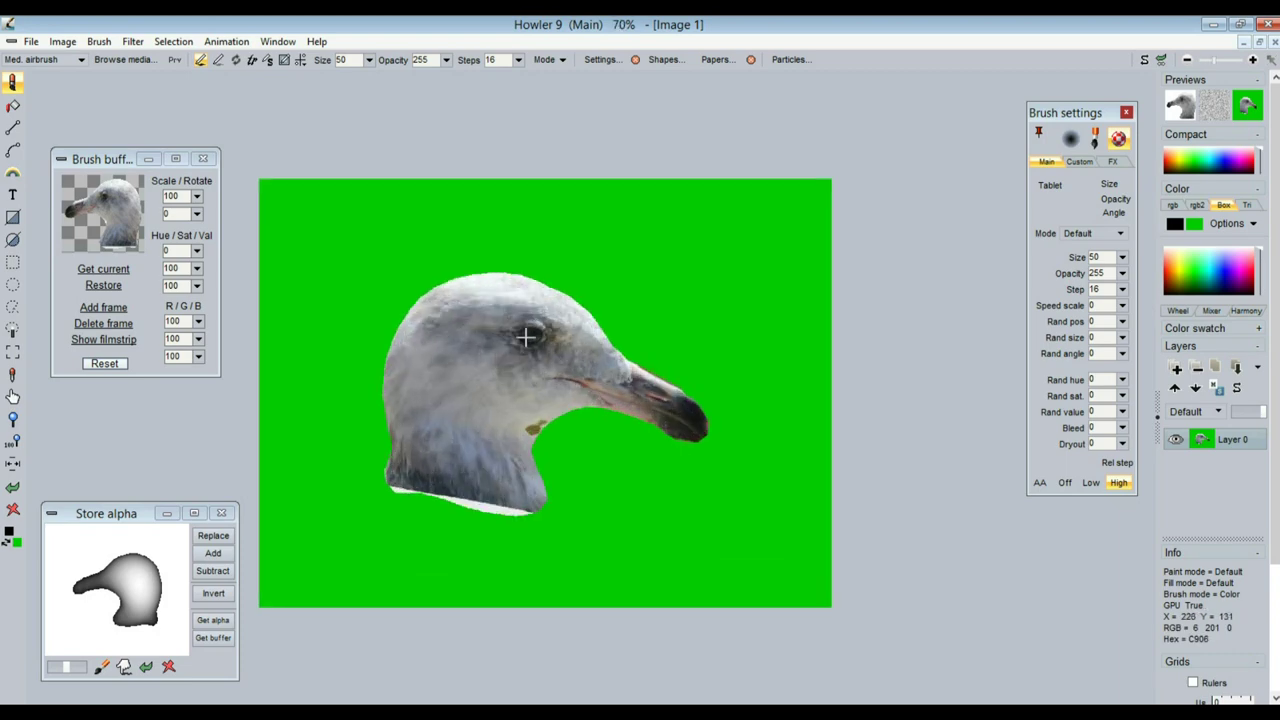
pyautogui.scroll(-4, 771, 293)
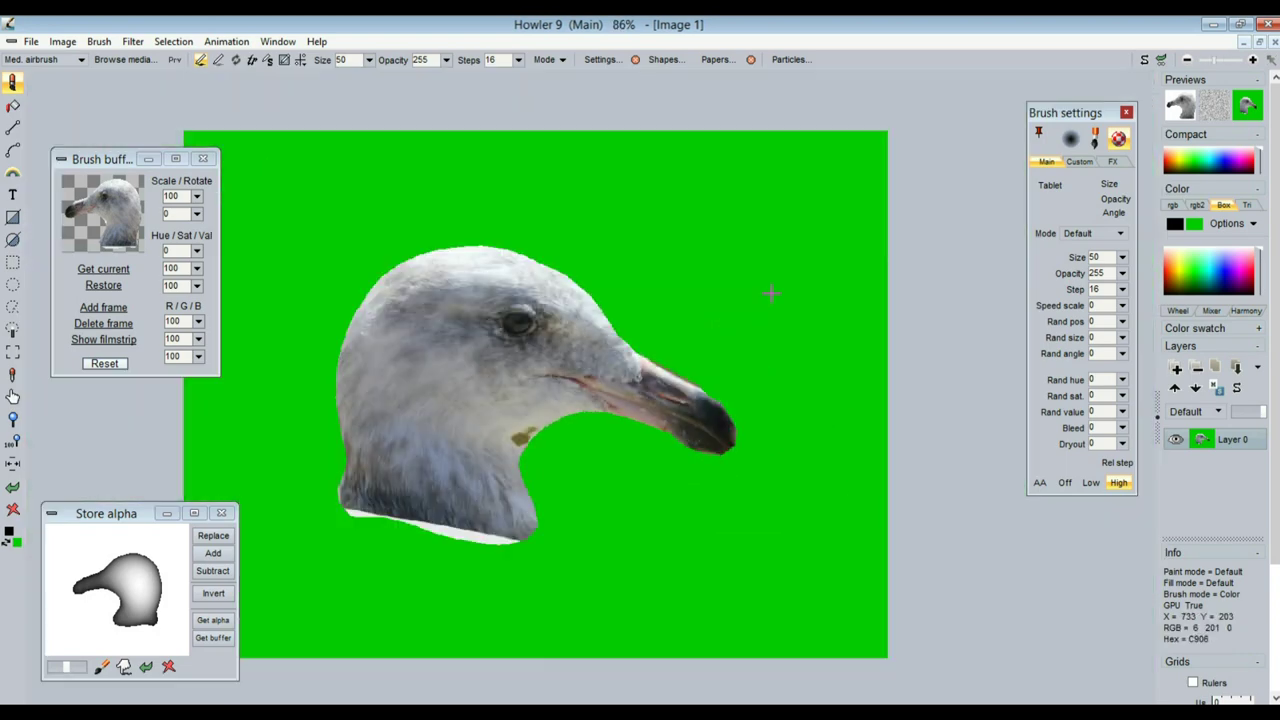
pyautogui.scroll(4, 481, 314)
pyautogui.scroll(-3, 590, 395)
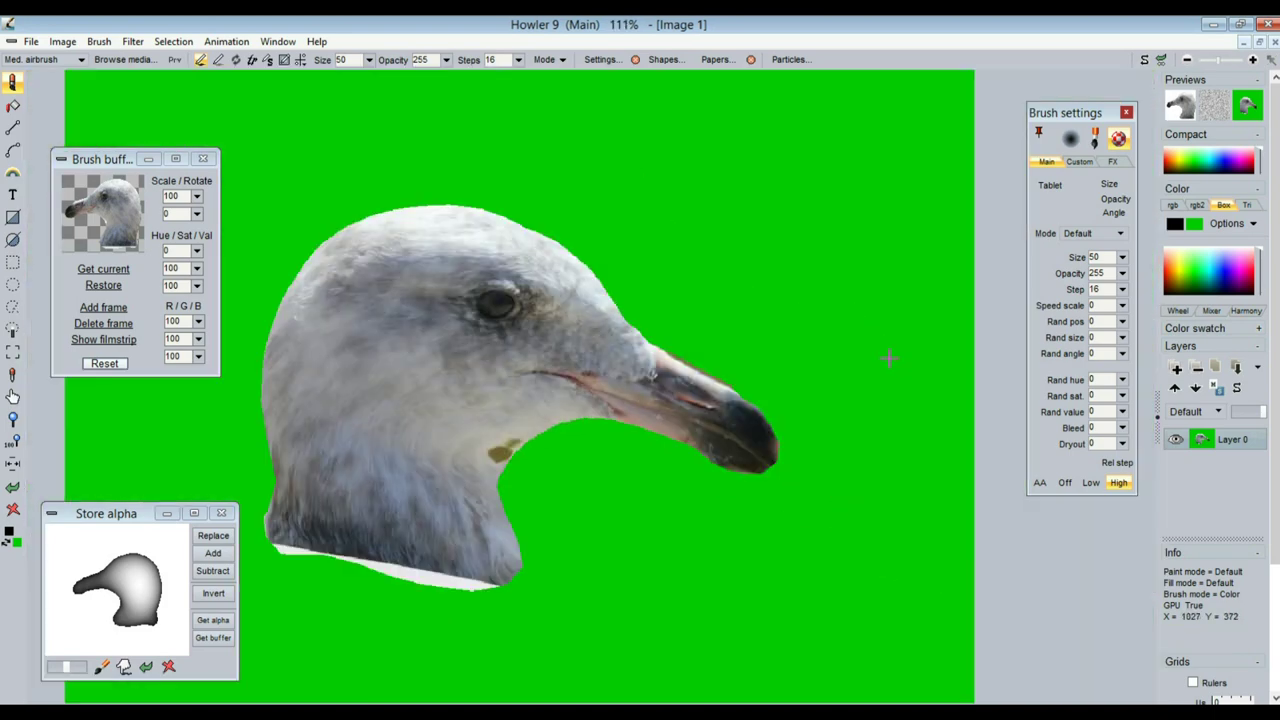
pyautogui.scroll(2, 350, 345)
pyautogui.scroll(-3, 337, 274)
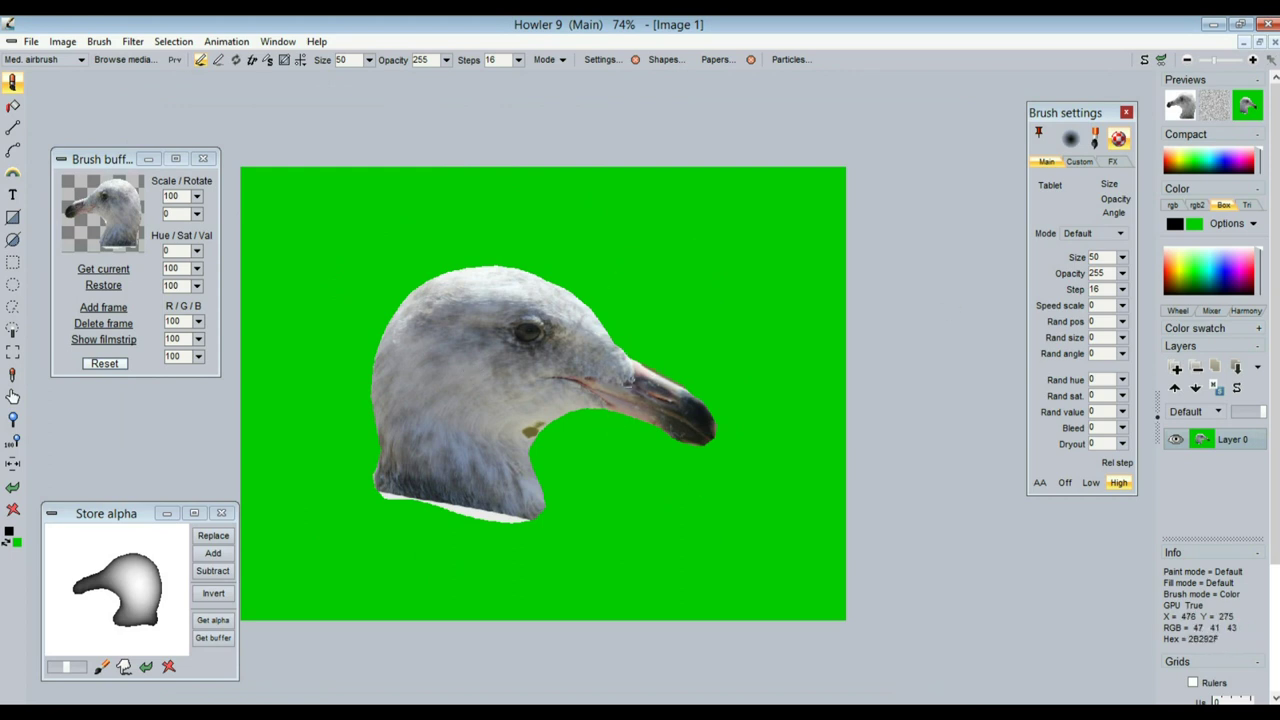
pyautogui.scroll(3, 595, 370)
pyautogui.scroll(-5, 869, 414)
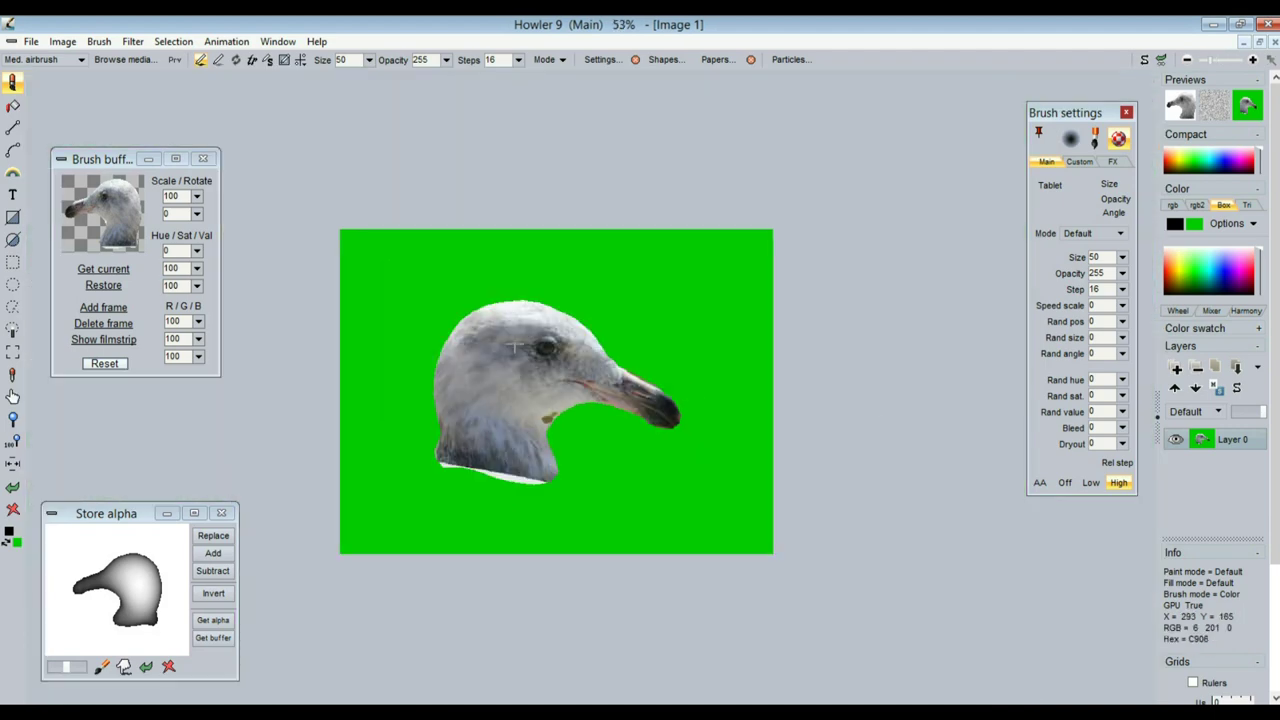
pyautogui.scroll(1, 869, 414)
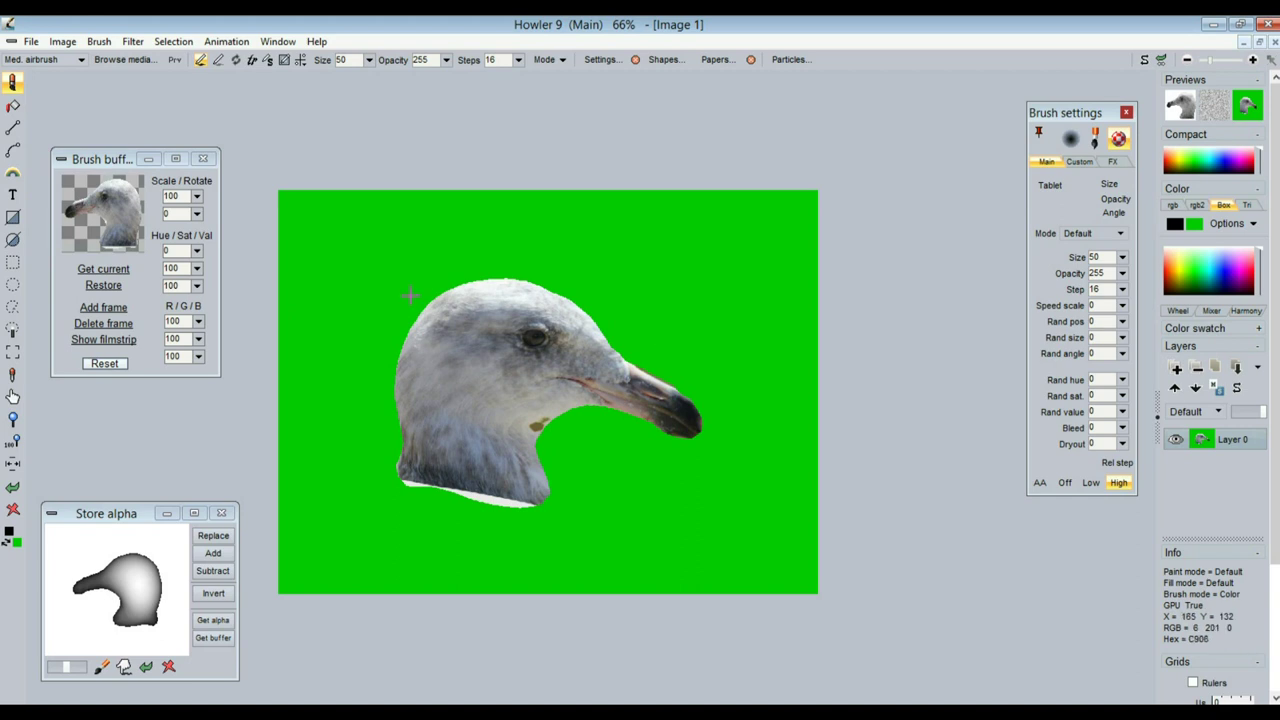
# Start a colour-key alpha selection on the head image and pick the green background as the key colour
pyautogui.click(172, 42)
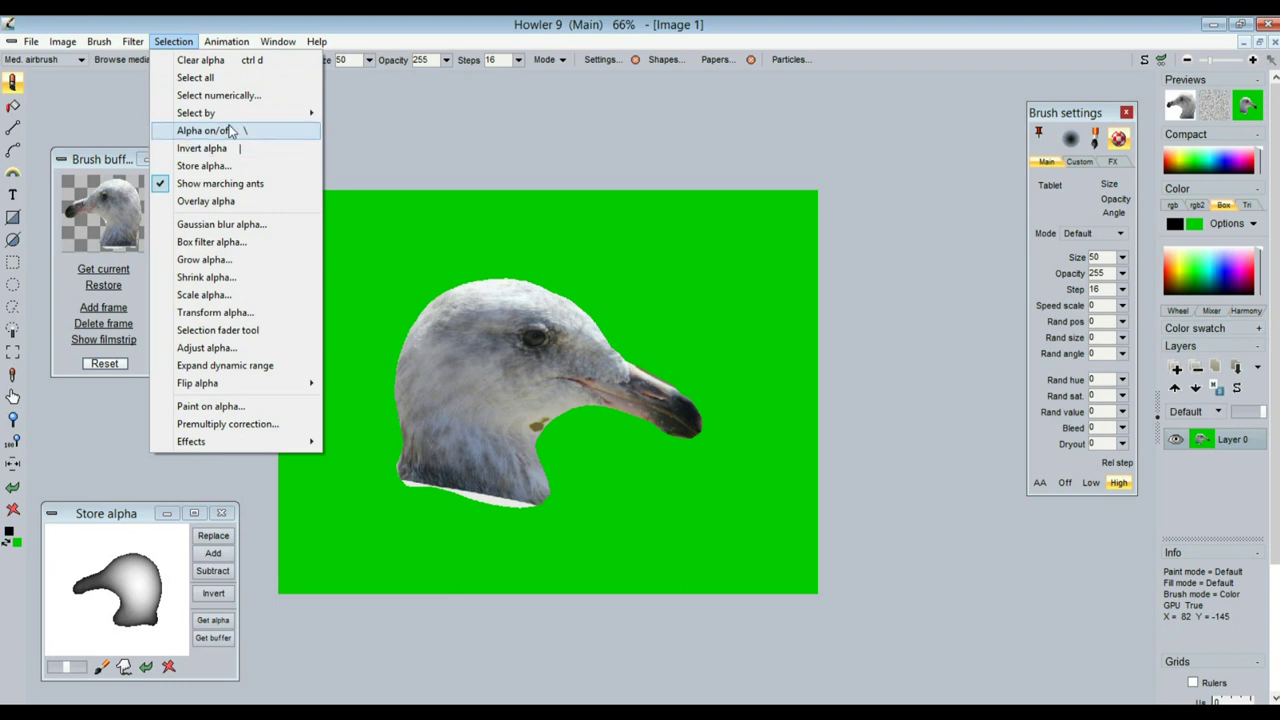
pyautogui.moveTo(236, 118)
pyautogui.click(406, 172)
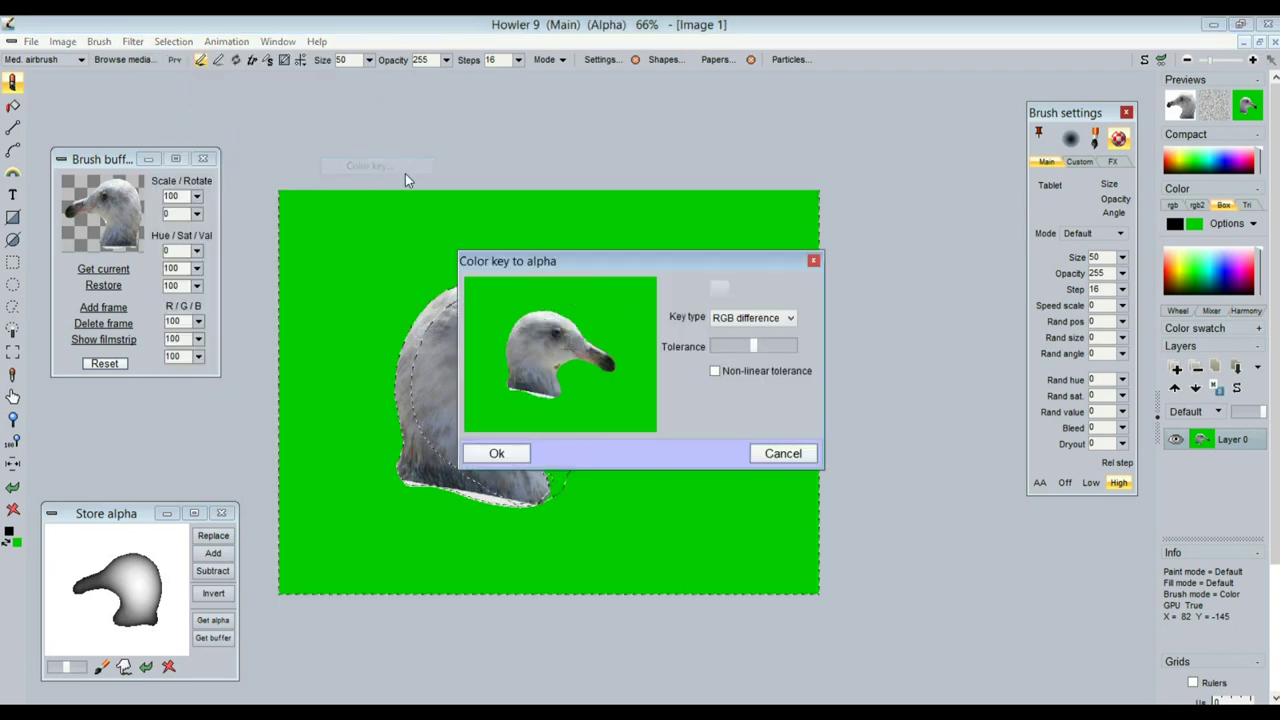
pyautogui.click(623, 320)
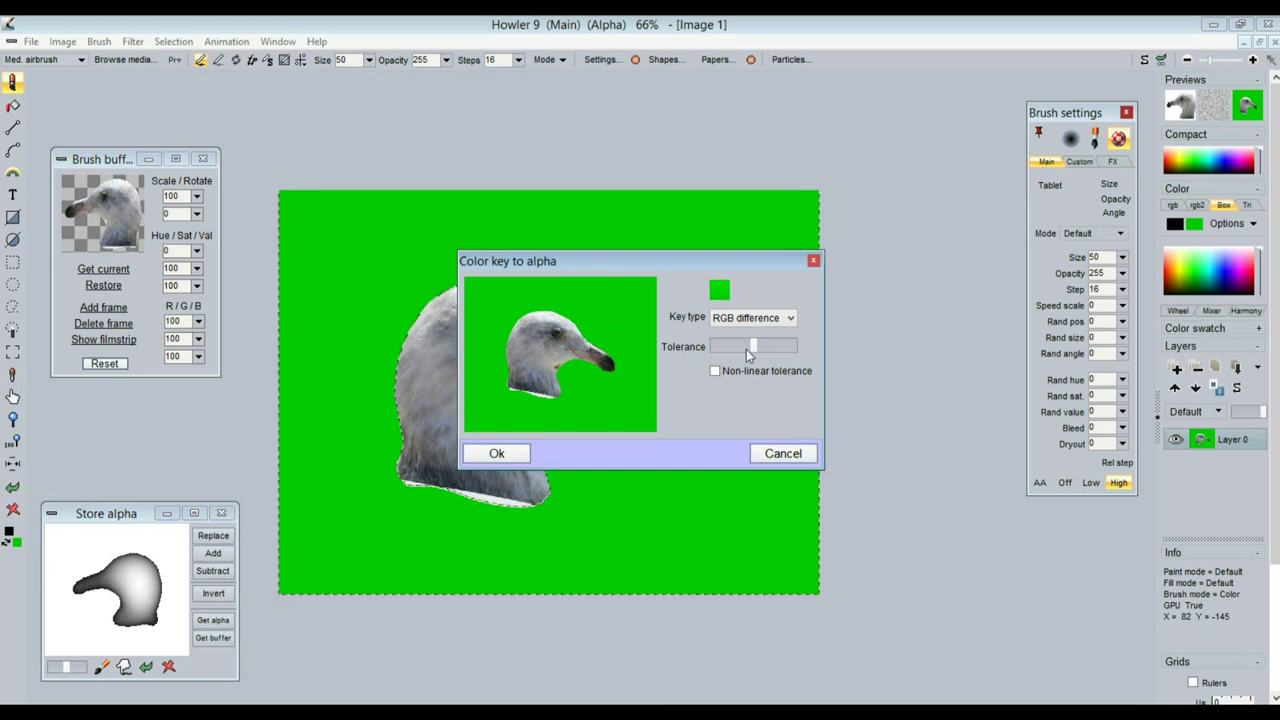
# Try the H difference key type on the green background with tolerances of 15, 1 and 195
pyautogui.click(746, 319)
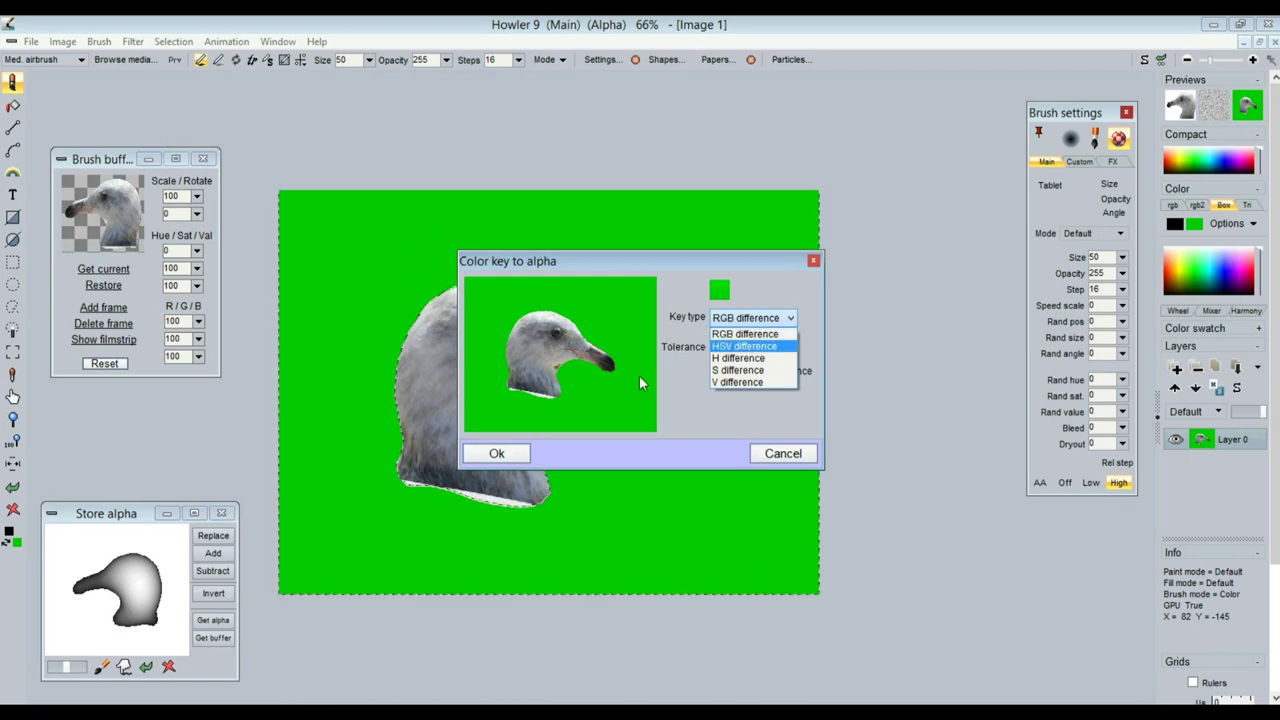
pyautogui.click(738, 358)
pyautogui.moveTo(586, 268); pyautogui.dragTo(855, 318)
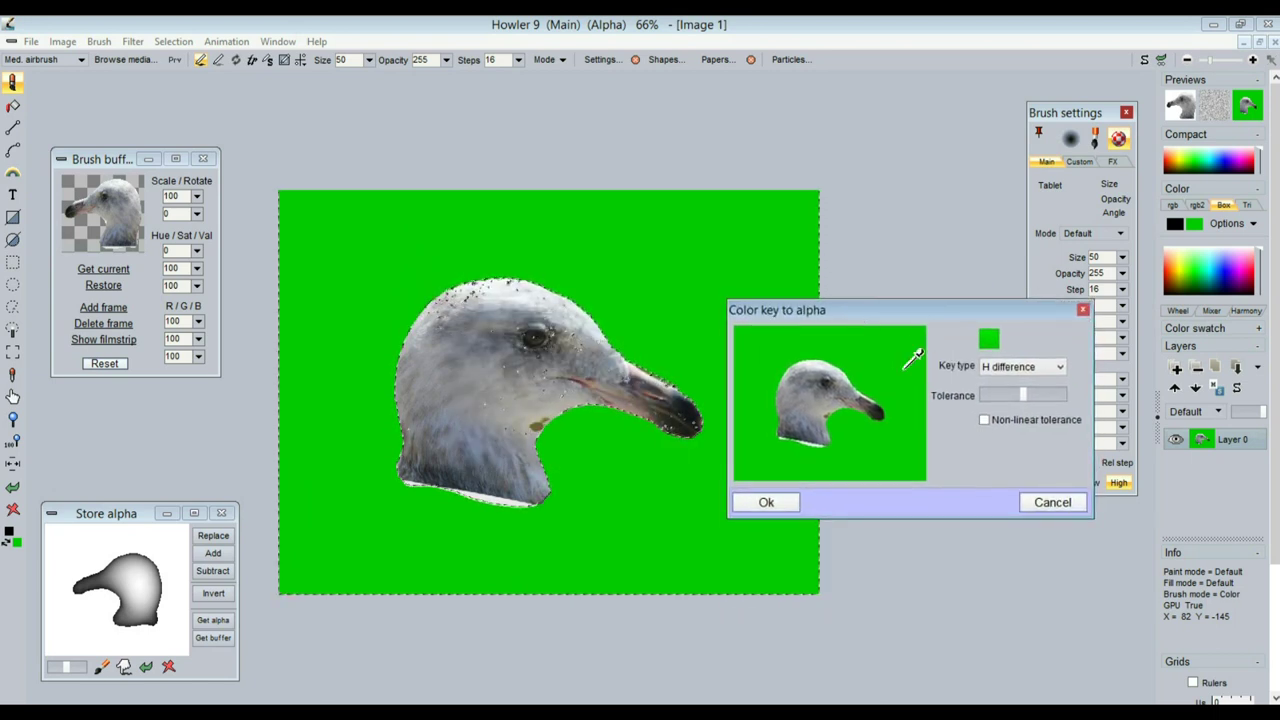
pyautogui.moveTo(1025, 395); pyautogui.dragTo(986, 396)
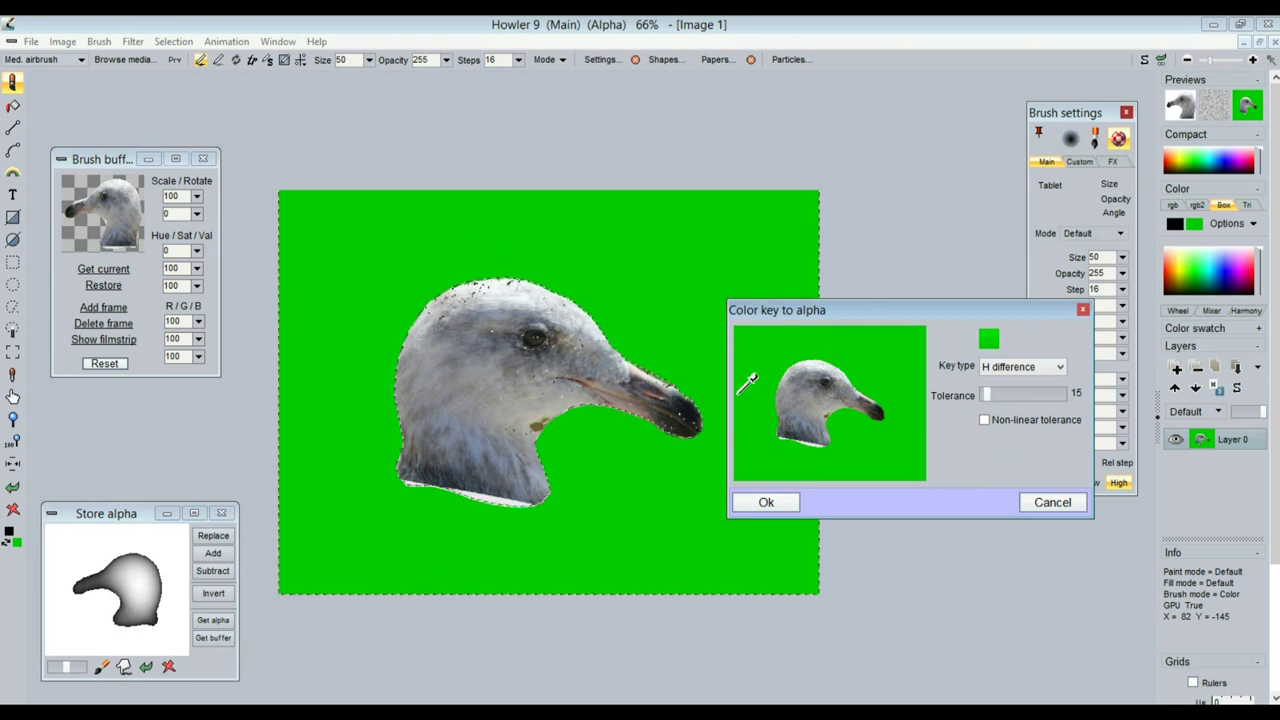
pyautogui.moveTo(988, 396); pyautogui.dragTo(984, 398)
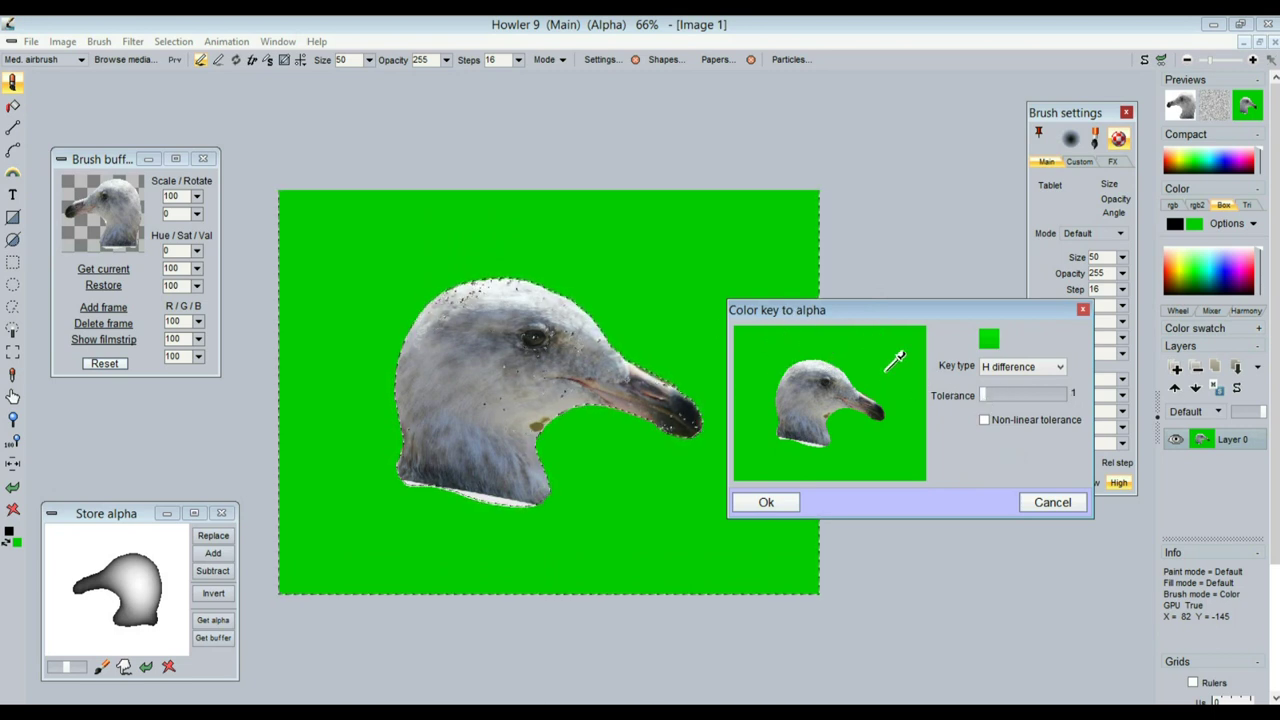
pyautogui.moveTo(1014, 392); pyautogui.dragTo(1045, 401)
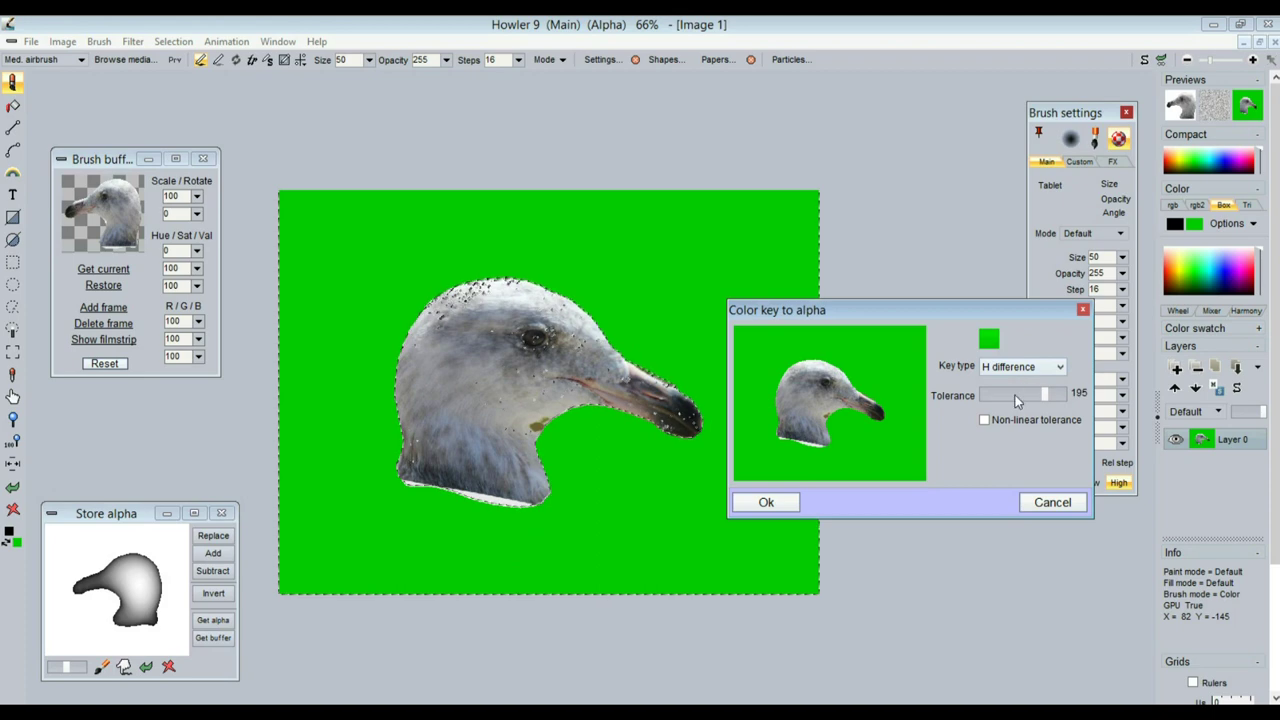
# Try the V difference, RGB difference and HSV difference key types at a tolerance of 8
pyautogui.click(1034, 368)
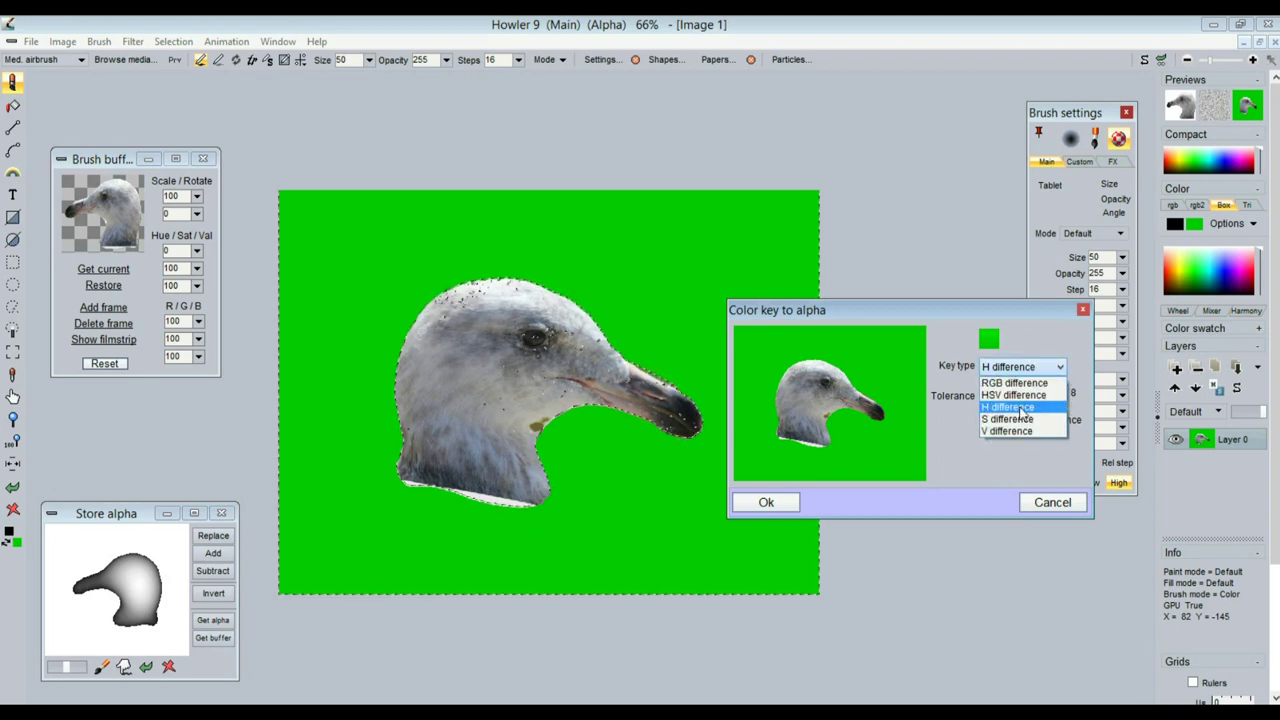
pyautogui.click(1021, 431)
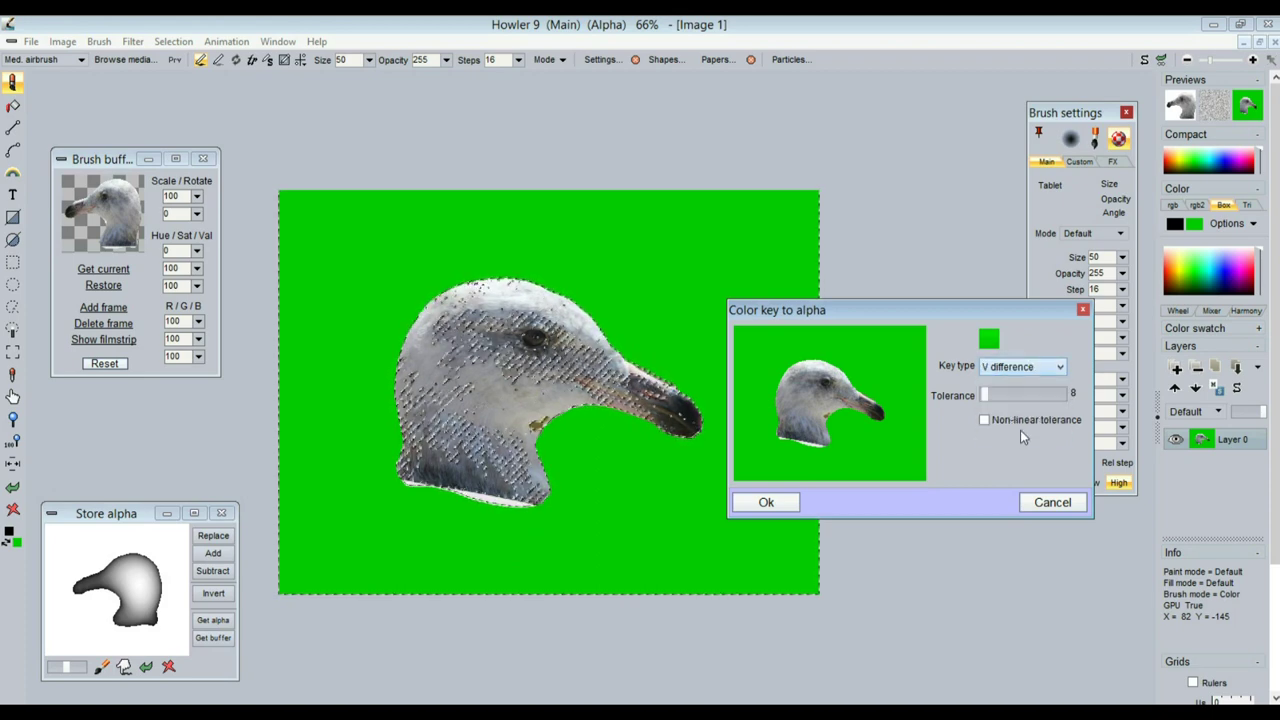
pyautogui.click(1016, 367)
pyautogui.click(1008, 381)
pyautogui.click(1010, 368)
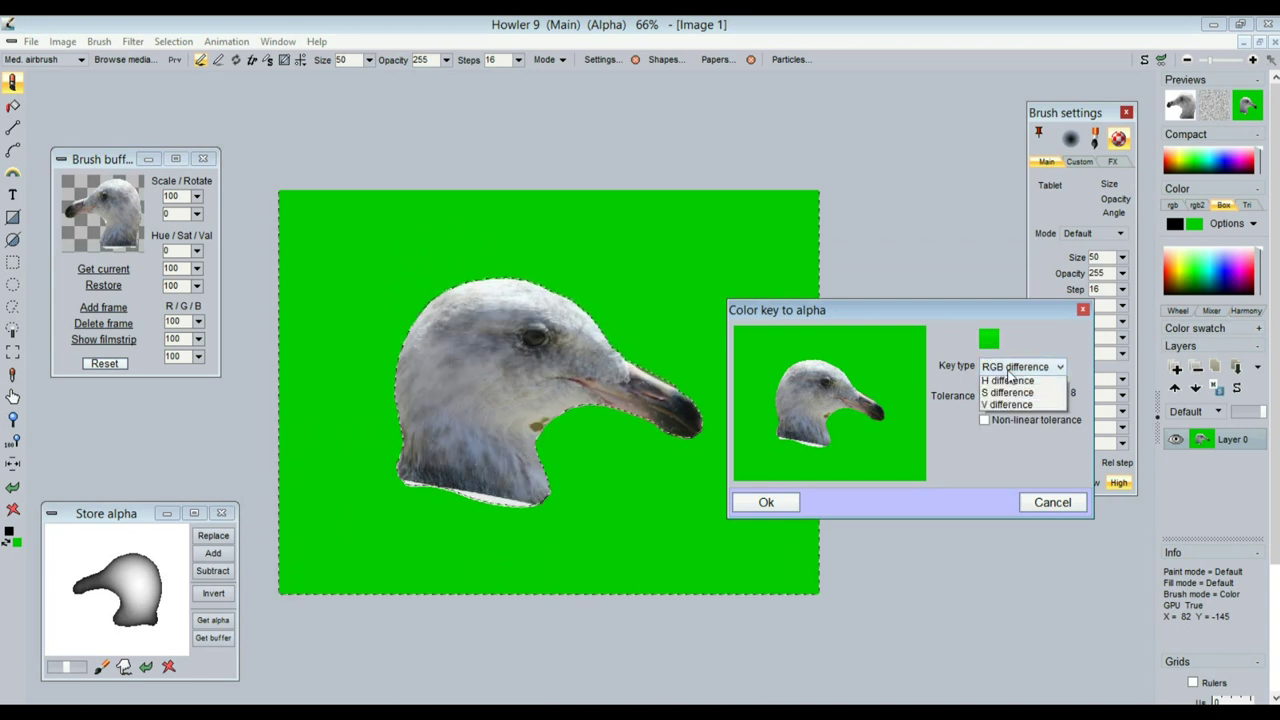
pyautogui.click(1009, 395)
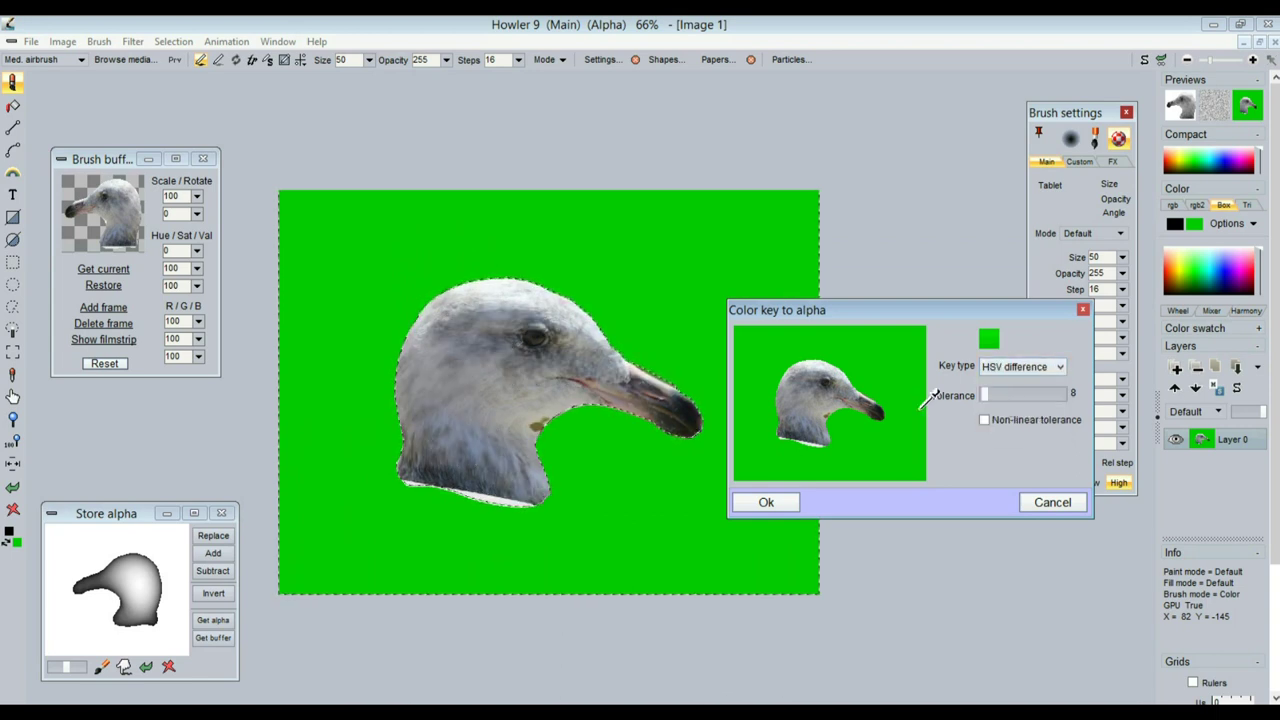
# Try pale feather colours sampled from the seagull's head as the key colour
pyautogui.click(802, 405)
pyautogui.click(815, 379)
pyautogui.click(820, 371)
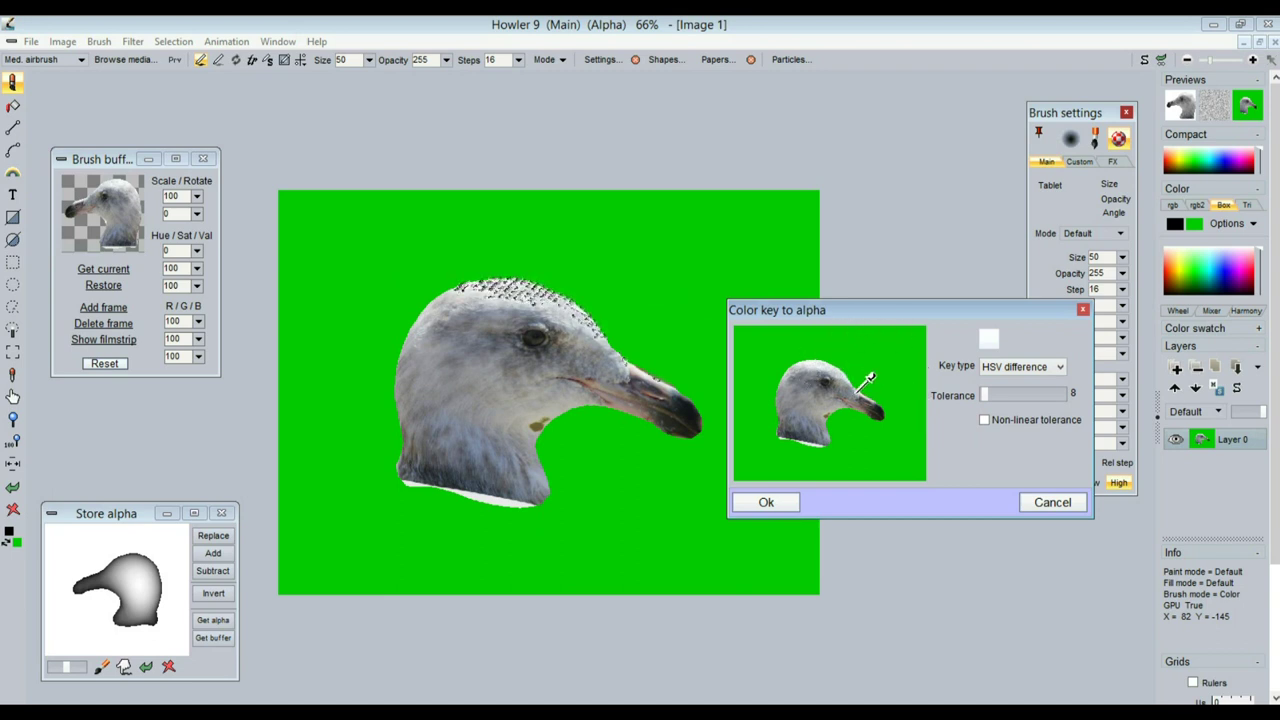
# Key the green background by H difference with non-linear tolerance enabled and tolerance 15, and apply the colour key
pyautogui.click(985, 420)
pyautogui.moveTo(990, 396); pyautogui.dragTo(996, 396)
pyautogui.click(1025, 368)
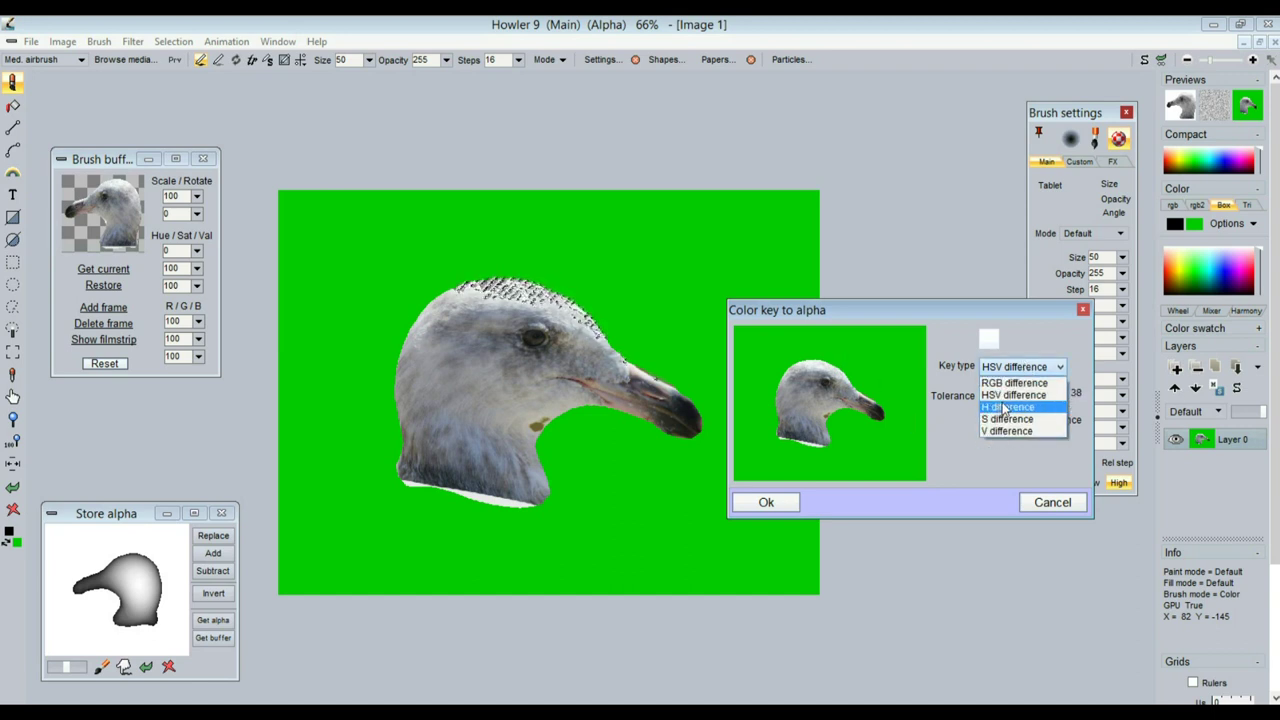
pyautogui.click(1007, 407)
pyautogui.click(890, 358)
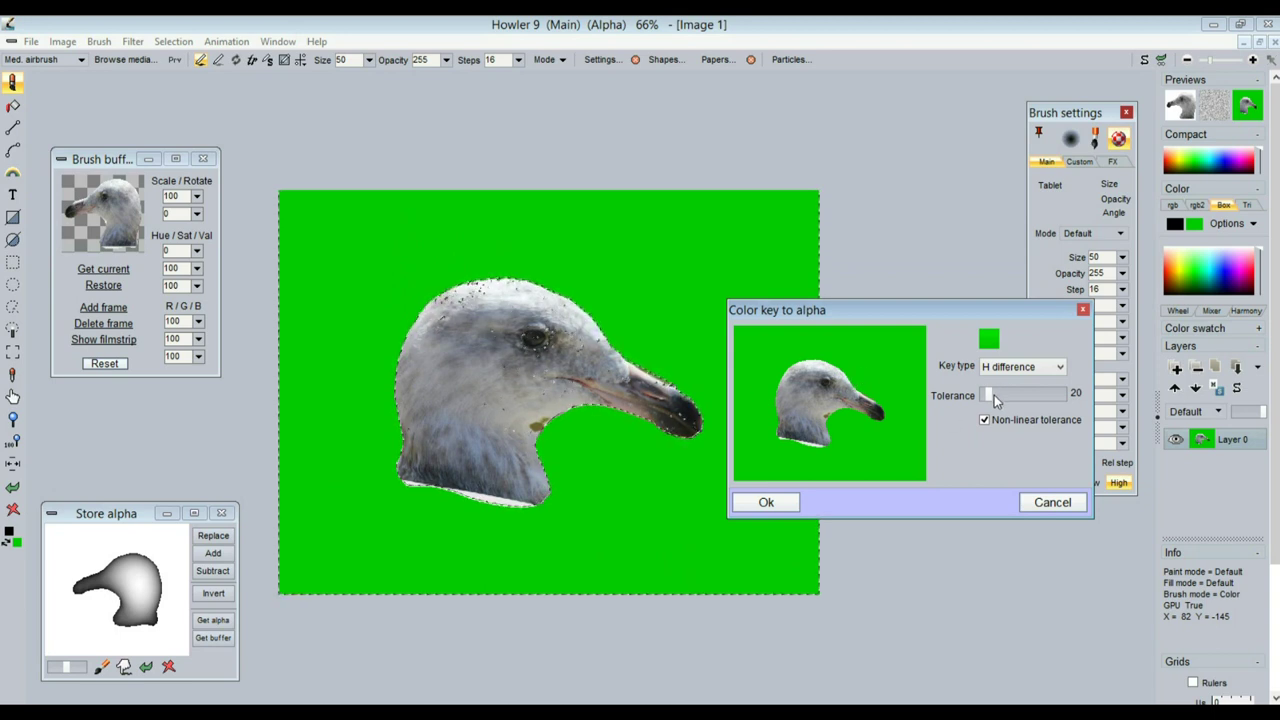
pyautogui.moveTo(984, 398); pyautogui.dragTo(987, 398)
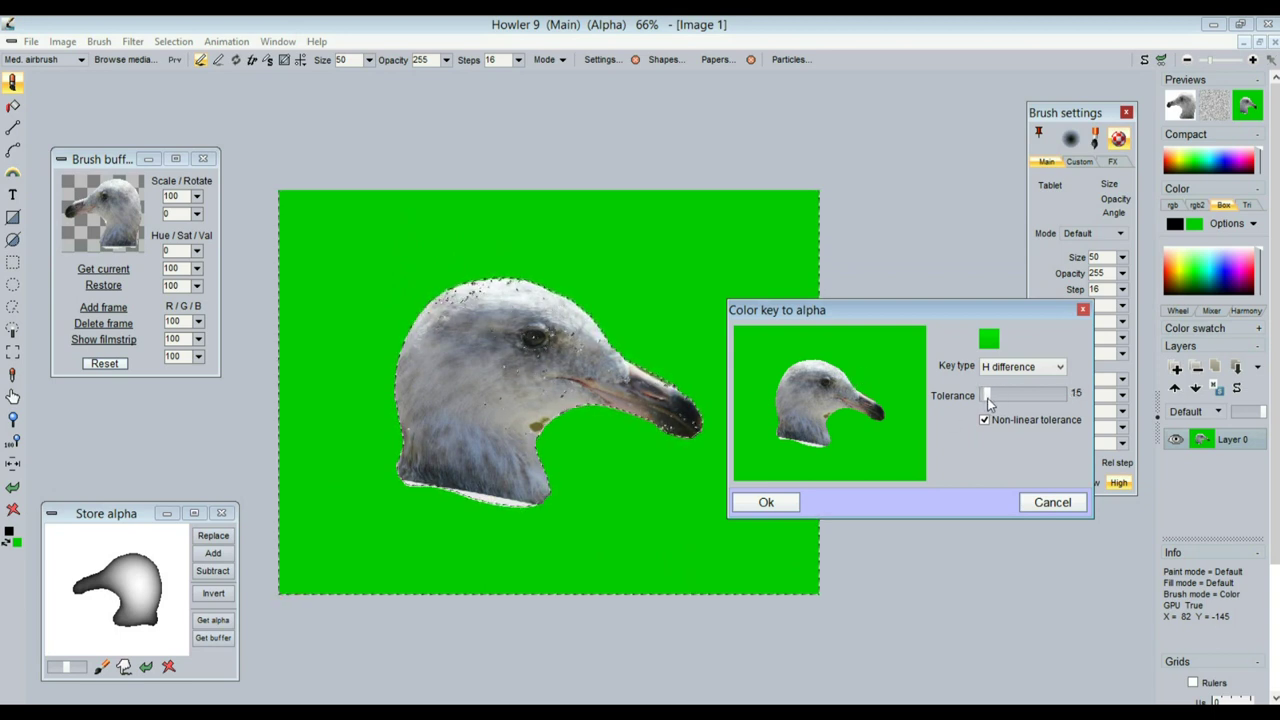
pyautogui.click(766, 502)
# Overlay the alpha on the image and inspect the speckles in the mask around the eye, crown and beak
pyautogui.click(170, 42)
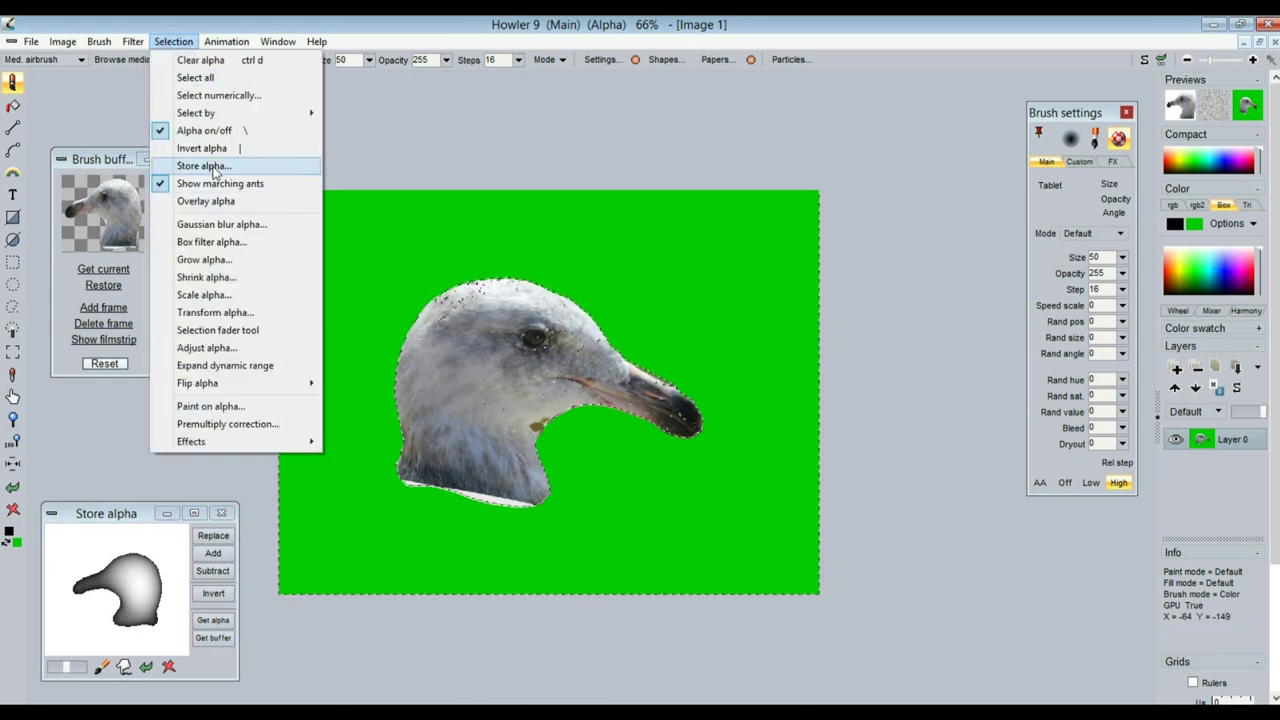
pyautogui.click(206, 201)
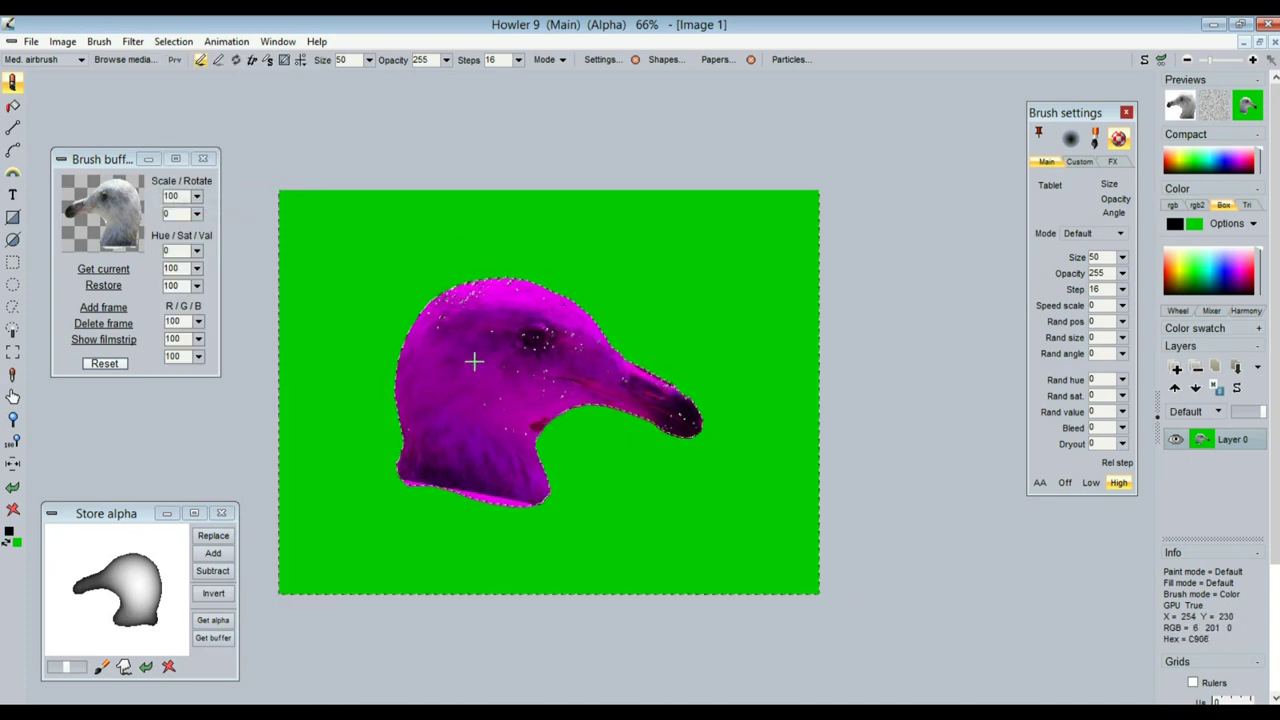
pyautogui.scroll(6, 456, 346)
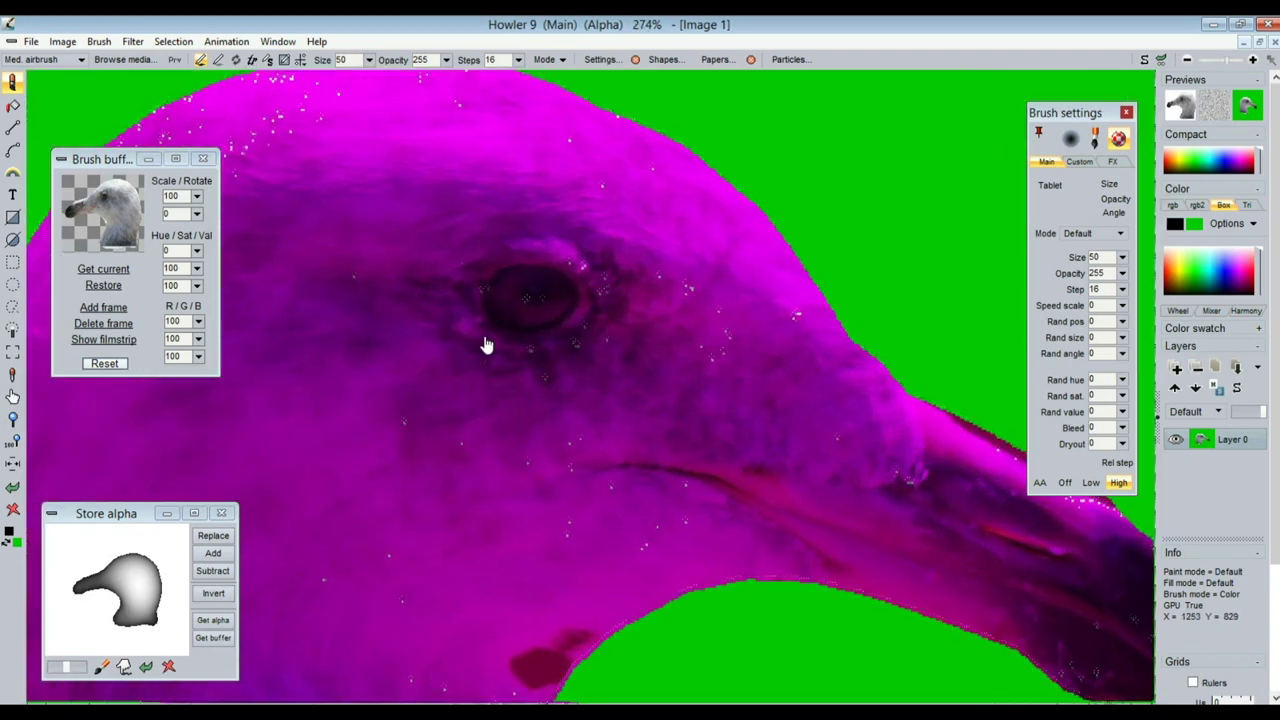
pyautogui.scroll(2, 548, 361)
pyautogui.scroll(-4, 432, 271)
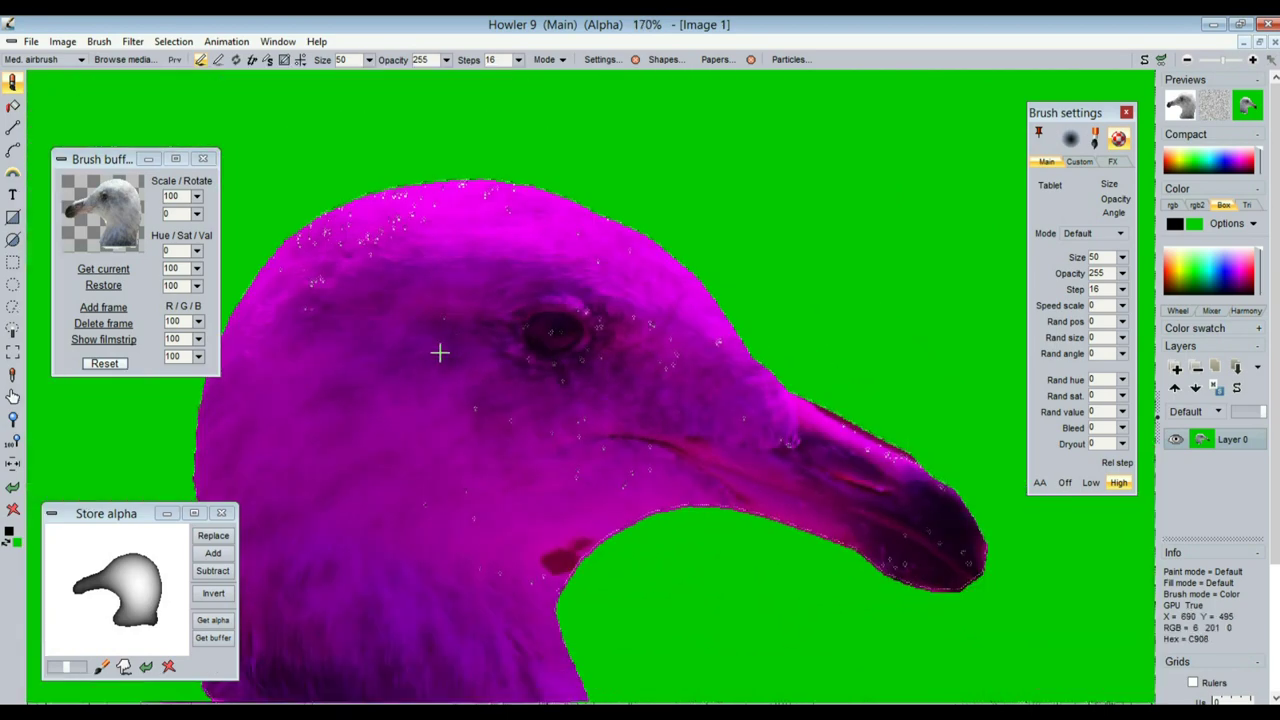
pyautogui.moveTo(414, 389); pyautogui.dragTo(429, 366, button='right')
pyautogui.moveTo(429, 366); pyautogui.dragTo(438, 315)
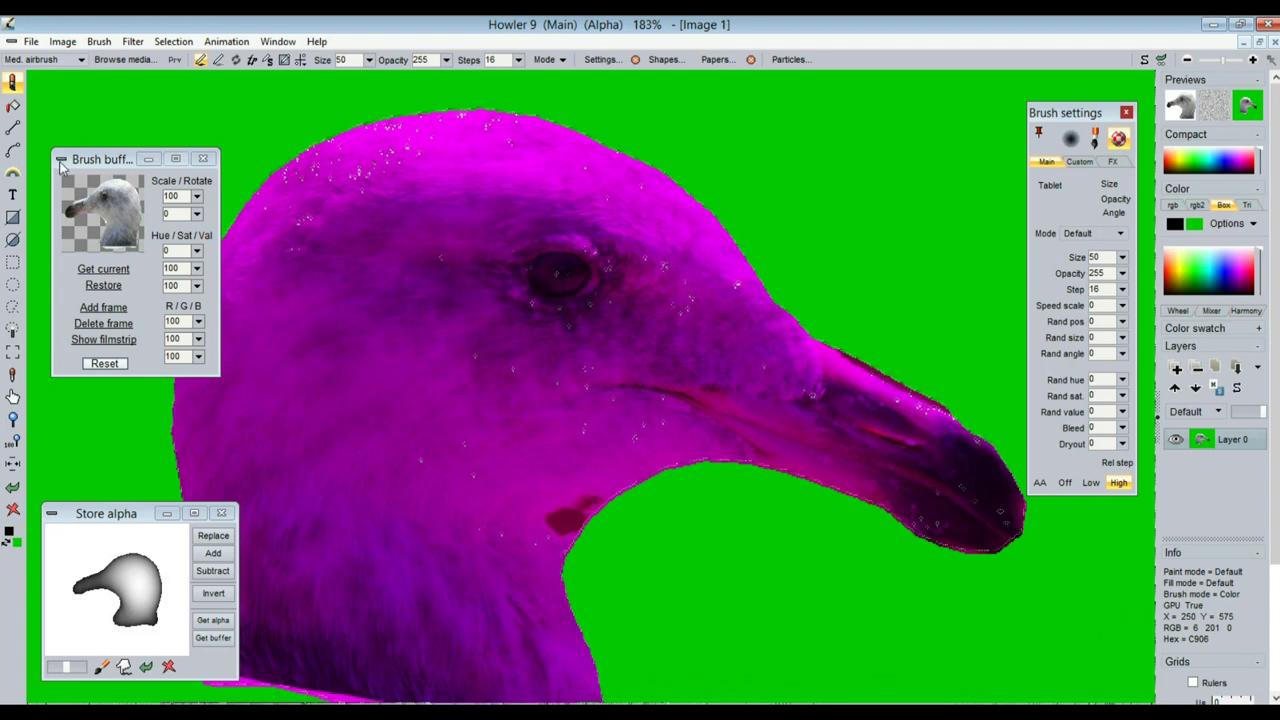
# Choose the Soft 50 paint-on-alpha brush and test strokes on the mask across the eye area
pyautogui.rightClick(12, 85)
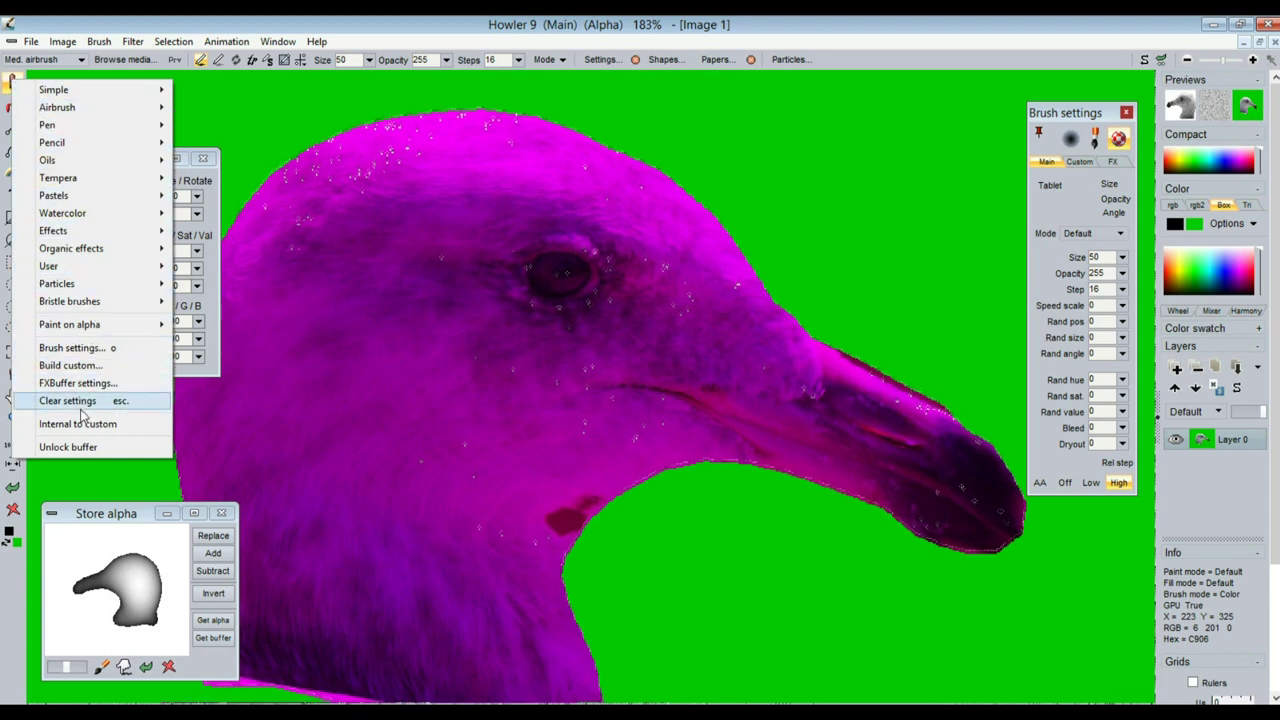
pyautogui.moveTo(106, 325)
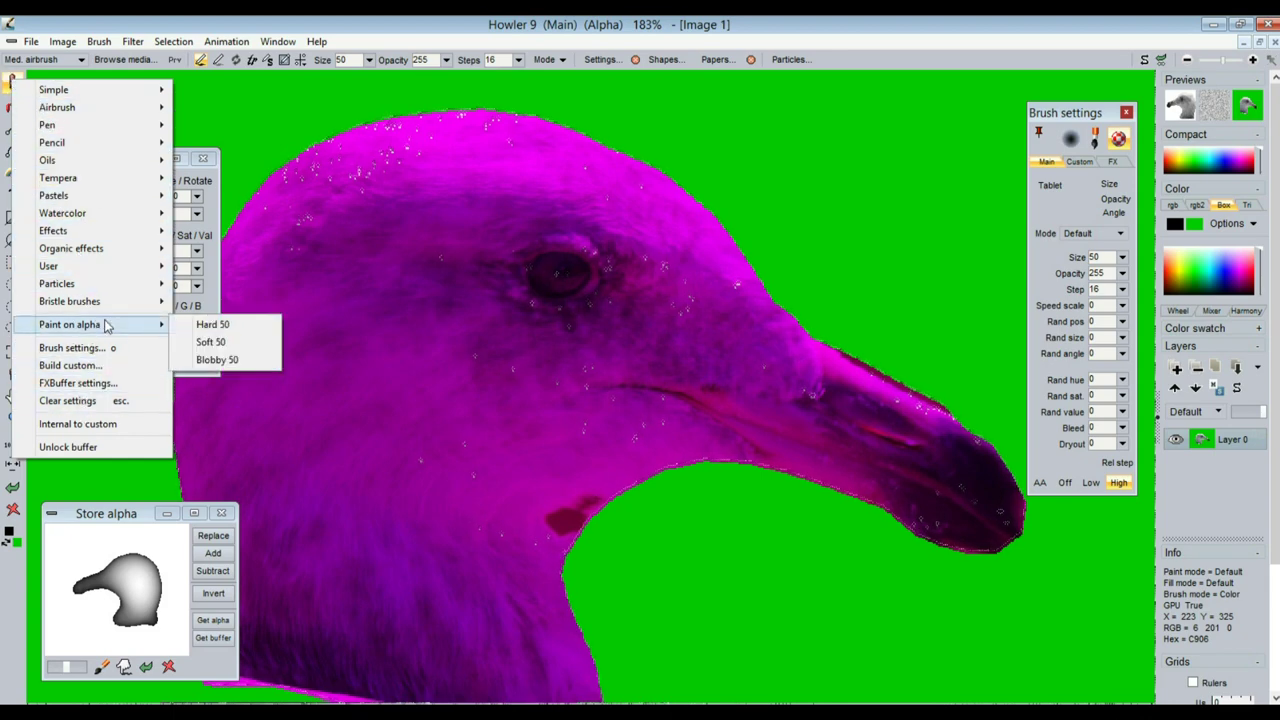
pyautogui.click(211, 342)
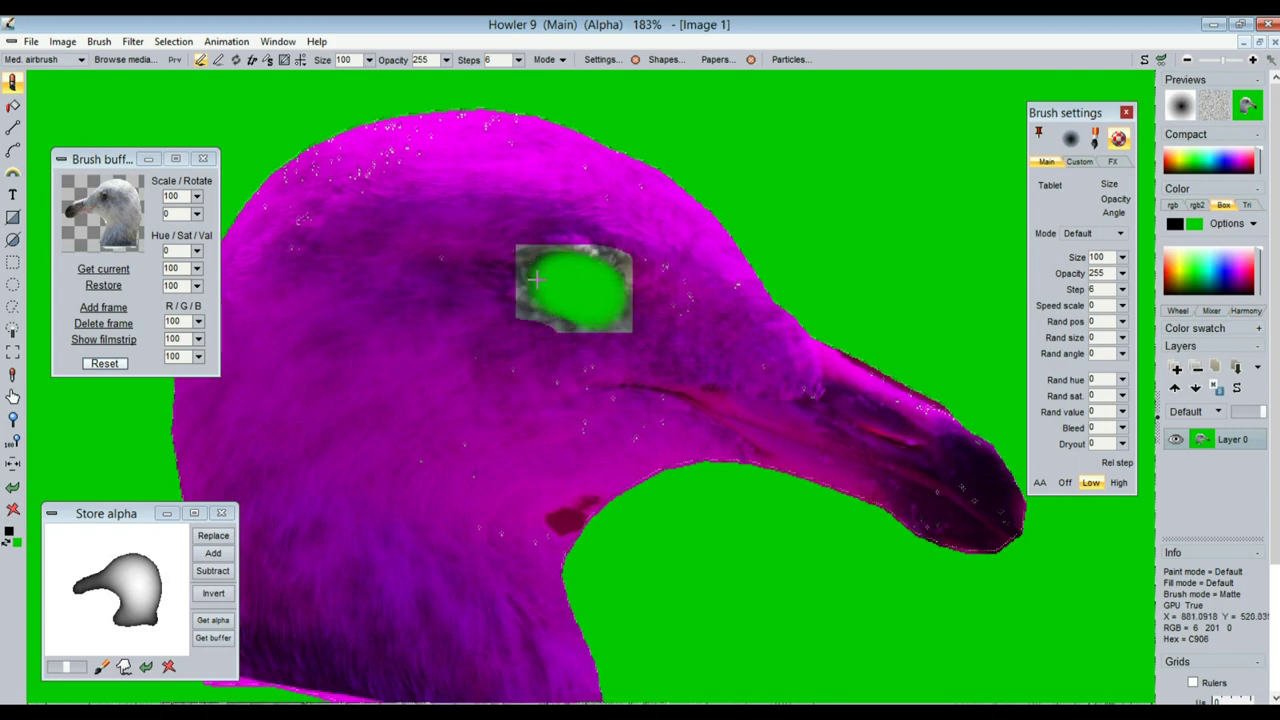
pyautogui.moveTo(437, 290); pyautogui.dragTo(607, 329)
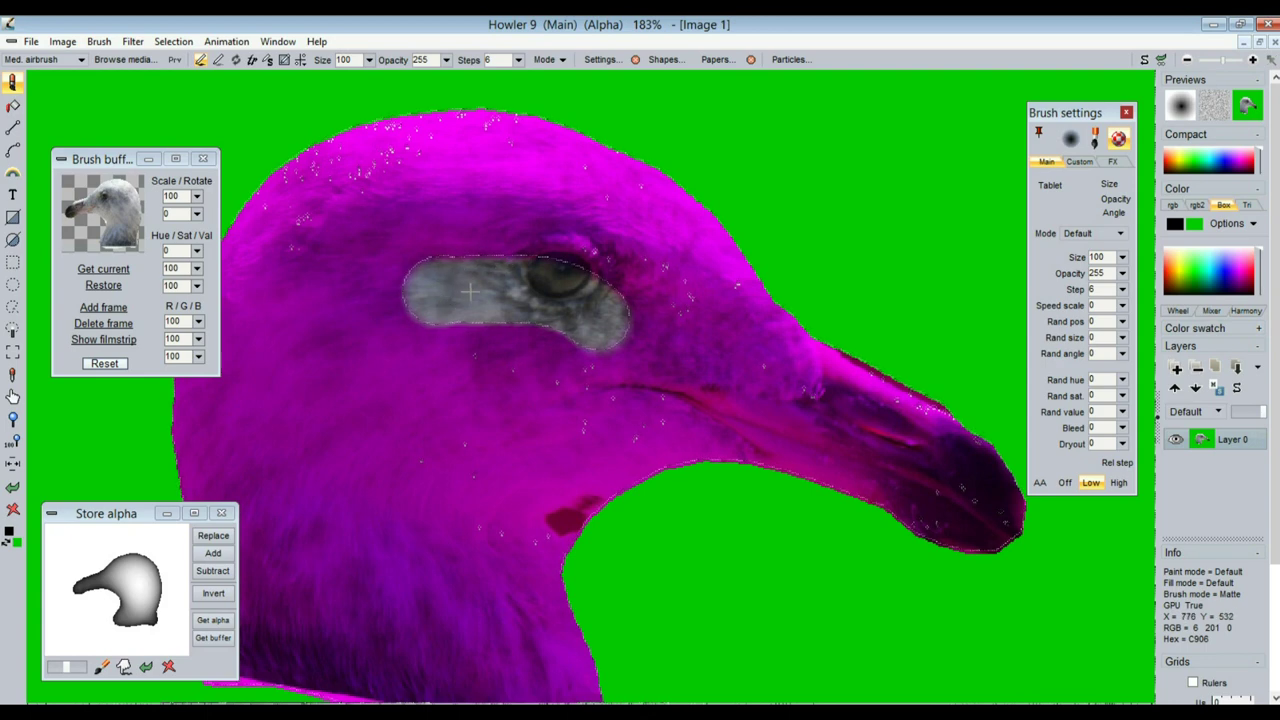
pyautogui.moveTo(407, 333)
pyautogui.mouseDown()
pyautogui.moveTo(541, 321)
pyautogui.moveTo(450, 304)
pyautogui.moveTo(522, 283)
pyautogui.mouseUp()
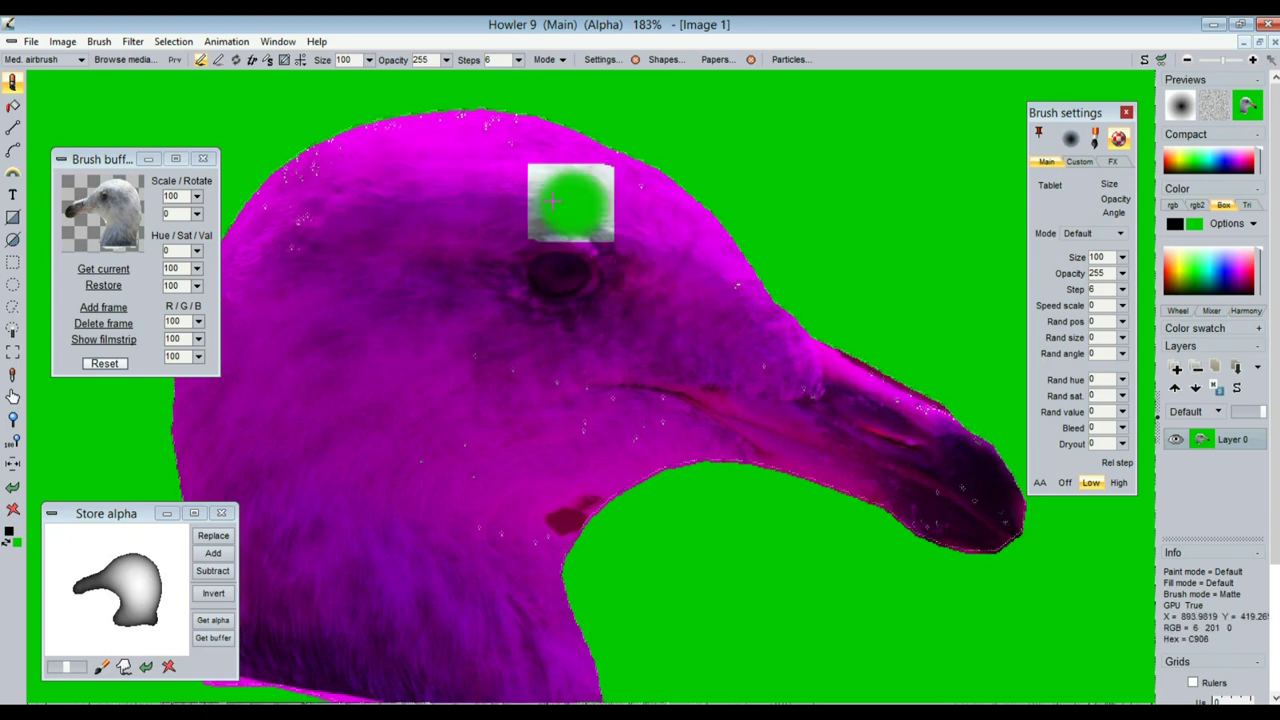
# Paint over the speckled holes in the mask across the crown, face, throat and beak
pyautogui.moveTo(566, 194); pyautogui.dragTo(314, 243)
pyautogui.moveTo(625, 352)
pyautogui.mouseDown()
pyautogui.moveTo(449, 406)
pyautogui.moveTo(533, 297)
pyautogui.mouseUp()
pyautogui.moveTo(676, 372); pyautogui.dragTo(376, 491)
pyautogui.moveTo(701, 396); pyautogui.dragTo(460, 488)
pyautogui.moveTo(574, 370)
pyautogui.mouseDown()
pyautogui.moveTo(426, 500)
pyautogui.moveTo(500, 498)
pyautogui.moveTo(468, 555)
pyautogui.mouseUp()
pyautogui.moveTo(561, 475); pyautogui.dragTo(513, 544)
pyautogui.moveTo(963, 503)
pyautogui.mouseDown()
pyautogui.moveTo(735, 343)
pyautogui.moveTo(728, 295)
pyautogui.moveTo(650, 211)
pyautogui.moveTo(478, 152)
pyautogui.mouseUp()
pyautogui.moveTo(529, 186)
pyautogui.mouseDown()
pyautogui.moveTo(519, 148)
pyautogui.moveTo(376, 157)
pyautogui.moveTo(338, 162)
pyautogui.moveTo(278, 218)
pyautogui.mouseUp()
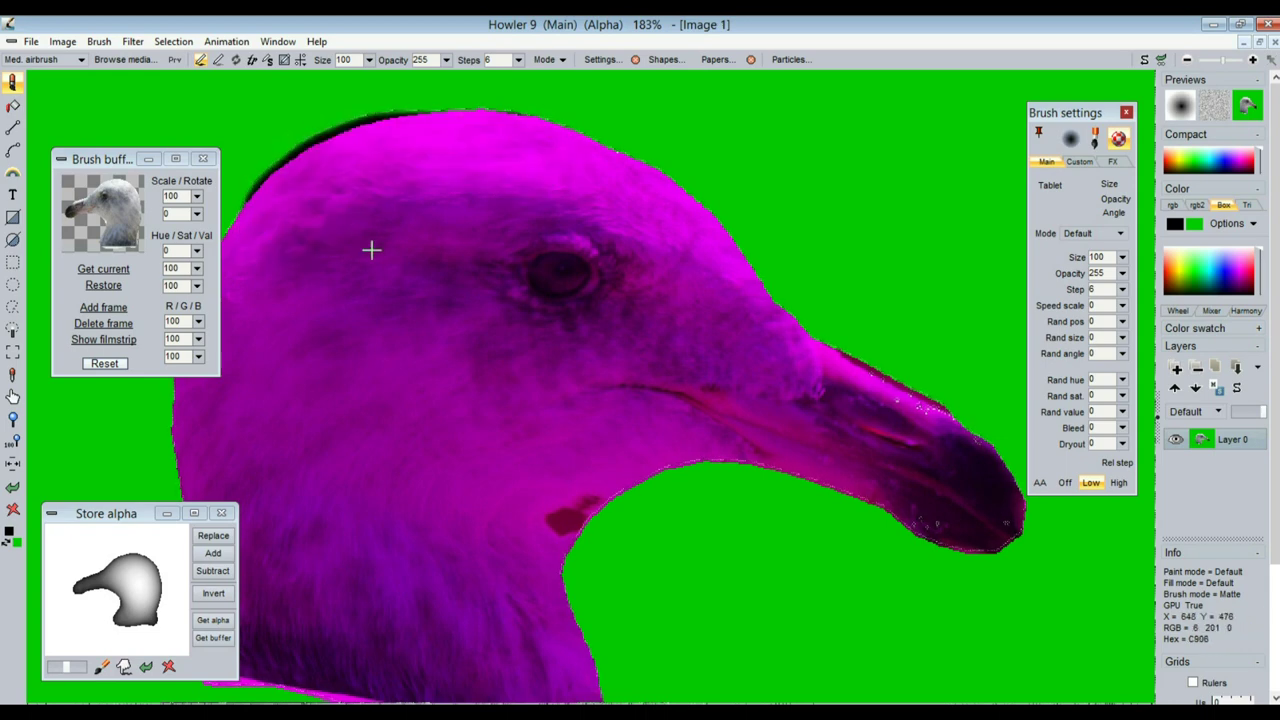
# Trim the mask overpaint outside the crown by painting the alpha along the top outline of the head
pyautogui.scroll(4, 514, 317)
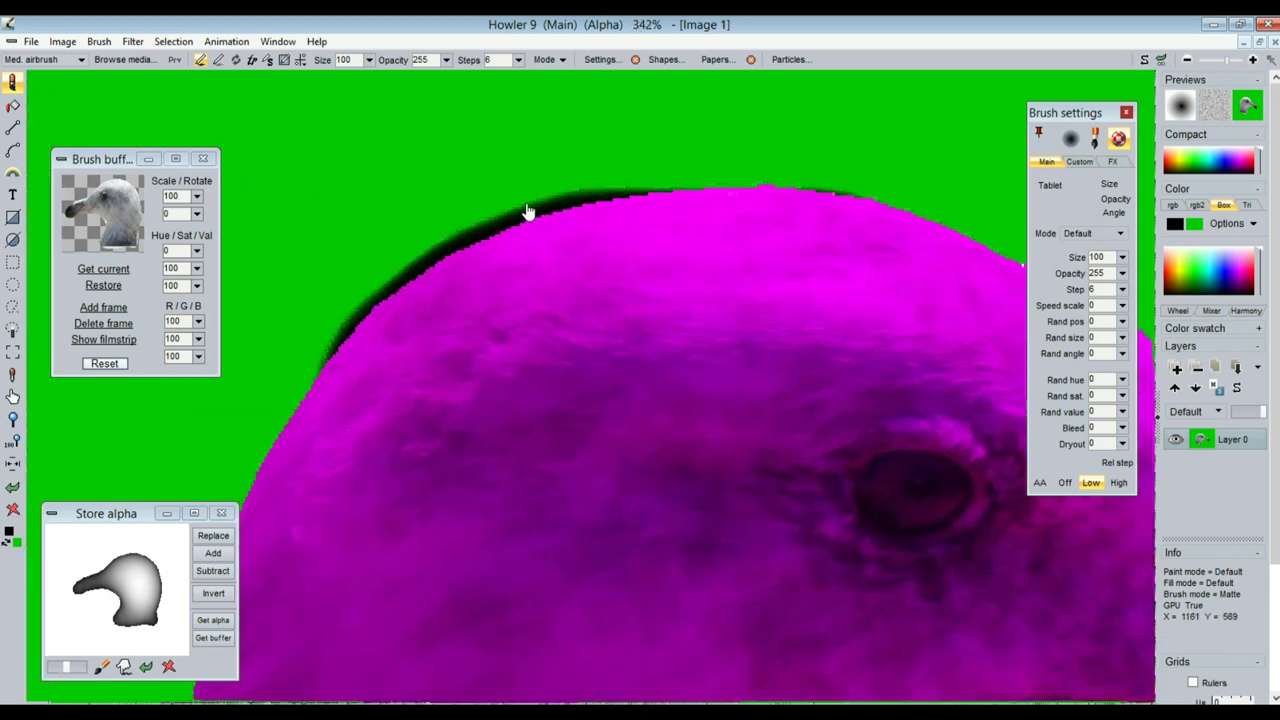
pyautogui.moveTo(528, 212); pyautogui.dragTo(610, 250, button='middle')
pyautogui.moveTo(686, 172); pyautogui.dragTo(515, 216)
pyautogui.moveTo(607, 169)
pyautogui.mouseDown()
pyautogui.moveTo(431, 287)
pyautogui.moveTo(285, 436)
pyautogui.mouseUp()
pyautogui.moveTo(449, 298)
pyautogui.mouseDown()
pyautogui.moveTo(471, 266)
pyautogui.moveTo(617, 191)
pyautogui.moveTo(714, 175)
pyautogui.moveTo(985, 183)
pyautogui.mouseUp()
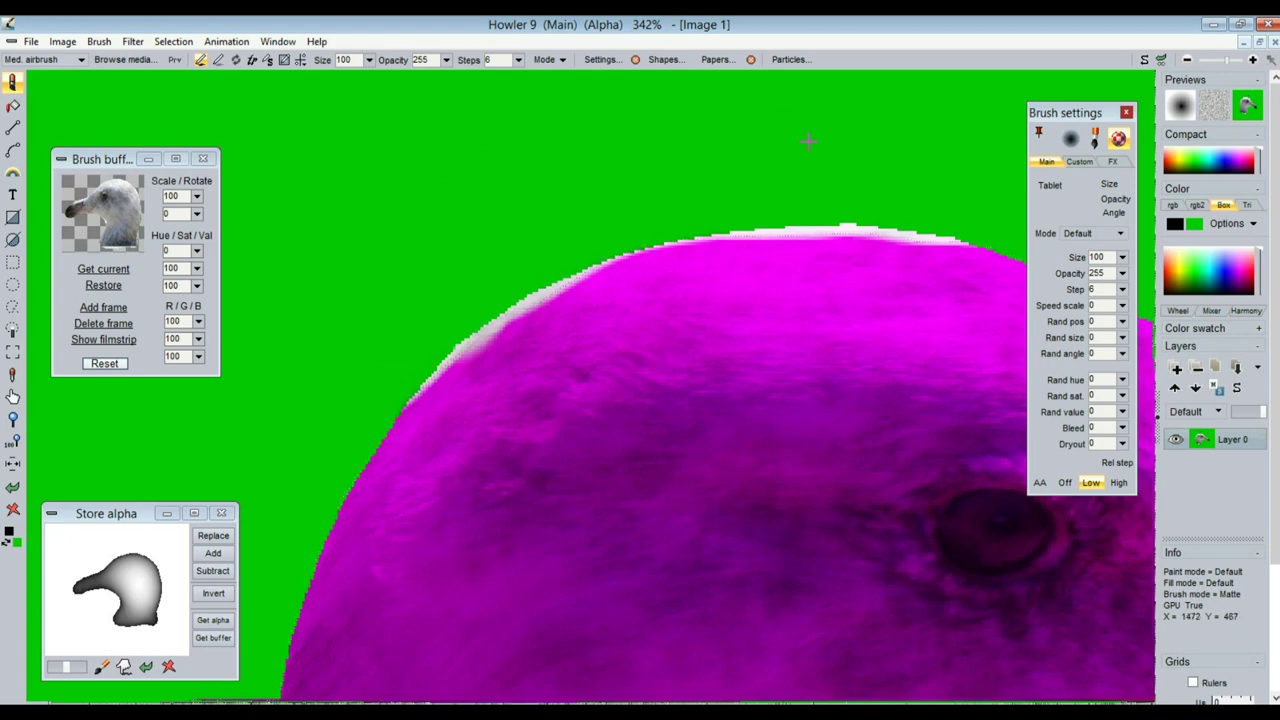
# Trim the mask along the beak's upper edge and around its tip with the soft alpha brush
pyautogui.moveTo(798, 401); pyautogui.dragTo(654, 394, button='right')
pyautogui.moveTo(700, 460); pyautogui.dragTo(476, 247)
pyautogui.moveTo(744, 303); pyautogui.dragTo(846, 274, button='right')
pyautogui.moveTo(750, 195); pyautogui.dragTo(563, 437)
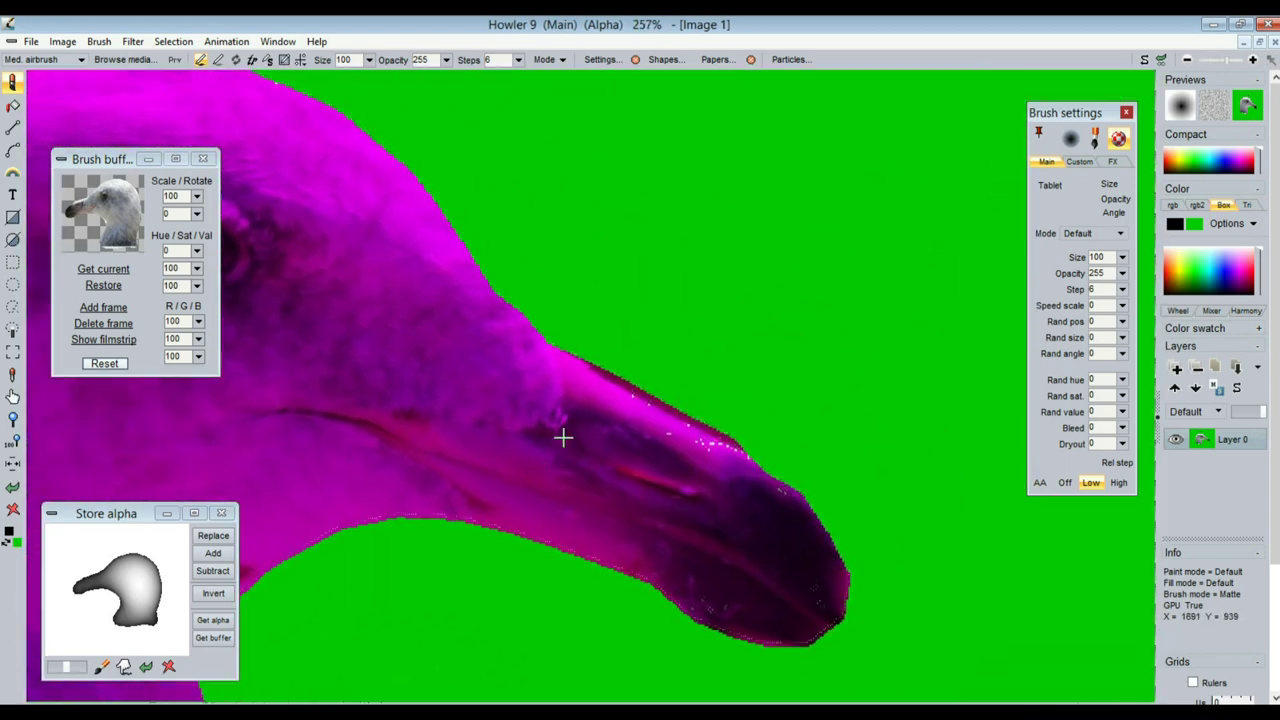
pyautogui.moveTo(872, 414)
pyautogui.mouseDown()
pyautogui.moveTo(808, 403)
pyautogui.moveTo(786, 420)
pyautogui.moveTo(766, 414)
pyautogui.moveTo(629, 340)
pyautogui.moveTo(571, 297)
pyautogui.moveTo(556, 264)
pyautogui.mouseUp()
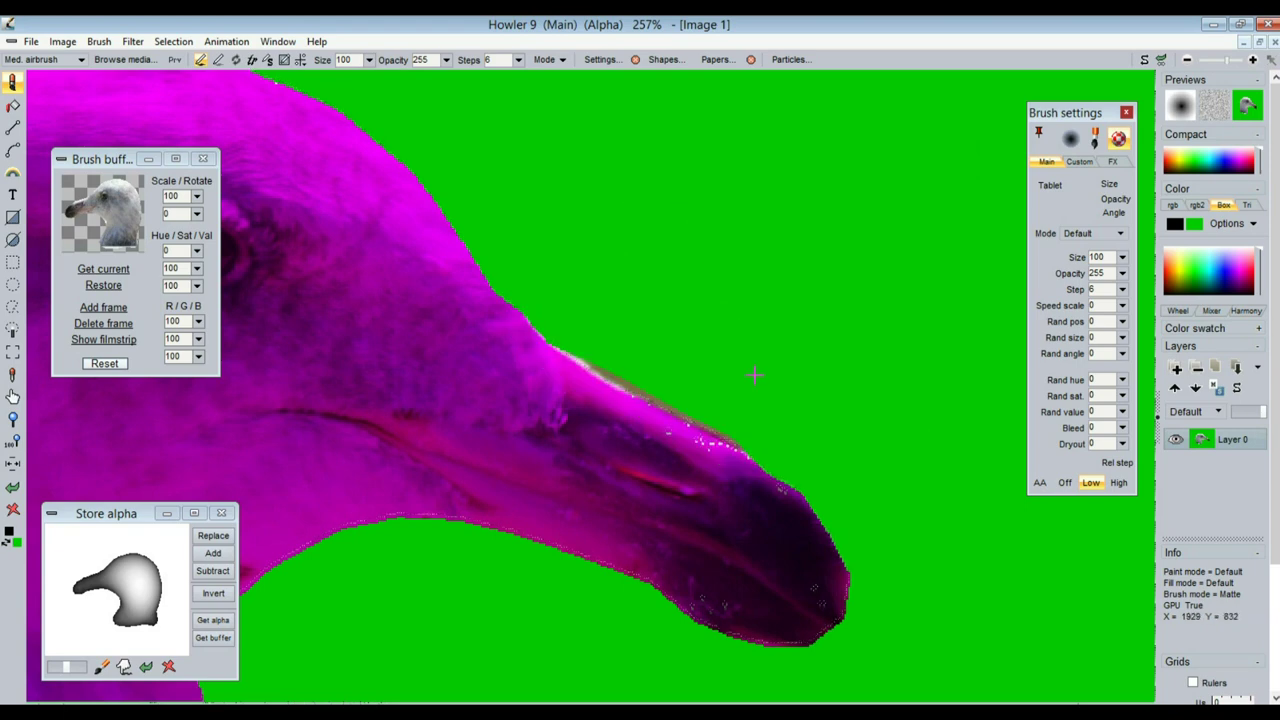
pyautogui.scroll(1, 780, 529)
pyautogui.moveTo(851, 543); pyautogui.dragTo(695, 187)
pyautogui.moveTo(871, 475)
pyautogui.mouseDown()
pyautogui.moveTo(831, 426)
pyautogui.moveTo(750, 485)
pyautogui.moveTo(629, 480)
pyautogui.moveTo(477, 423)
pyautogui.moveTo(511, 445)
pyautogui.moveTo(457, 386)
pyautogui.moveTo(475, 398)
pyautogui.moveTo(345, 345)
pyautogui.moveTo(571, 403)
pyautogui.moveTo(690, 461)
pyautogui.mouseUp()
# Try to trim the mask along the beak's underside with the soft alpha brush, undoing the misplaced dab
pyautogui.moveTo(511, 354); pyautogui.dragTo(743, 327, button='right')
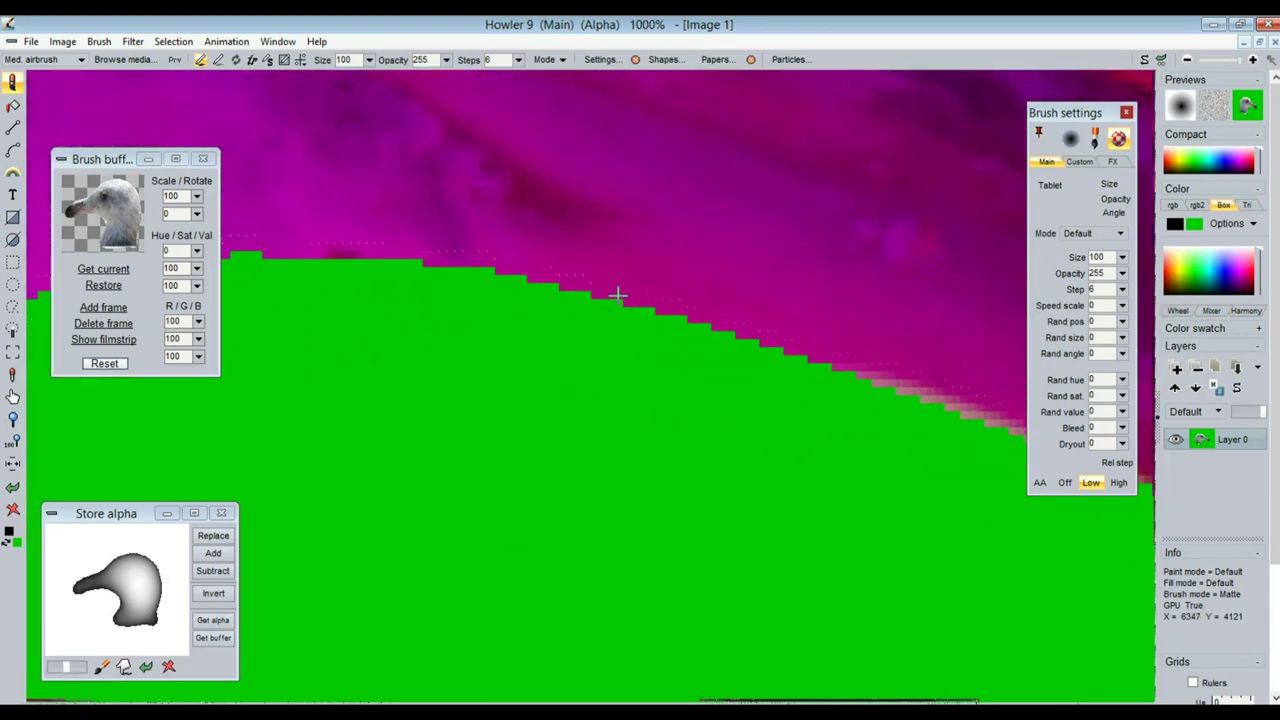
pyautogui.moveTo(639, 284); pyautogui.dragTo(707, 322)
pyautogui.moveTo(688, 279); pyautogui.dragTo(652, 245)
pyautogui.moveTo(878, 556)
pyautogui.mouseDown()
pyautogui.moveTo(871, 577)
pyautogui.moveTo(865, 502)
pyautogui.mouseUp()
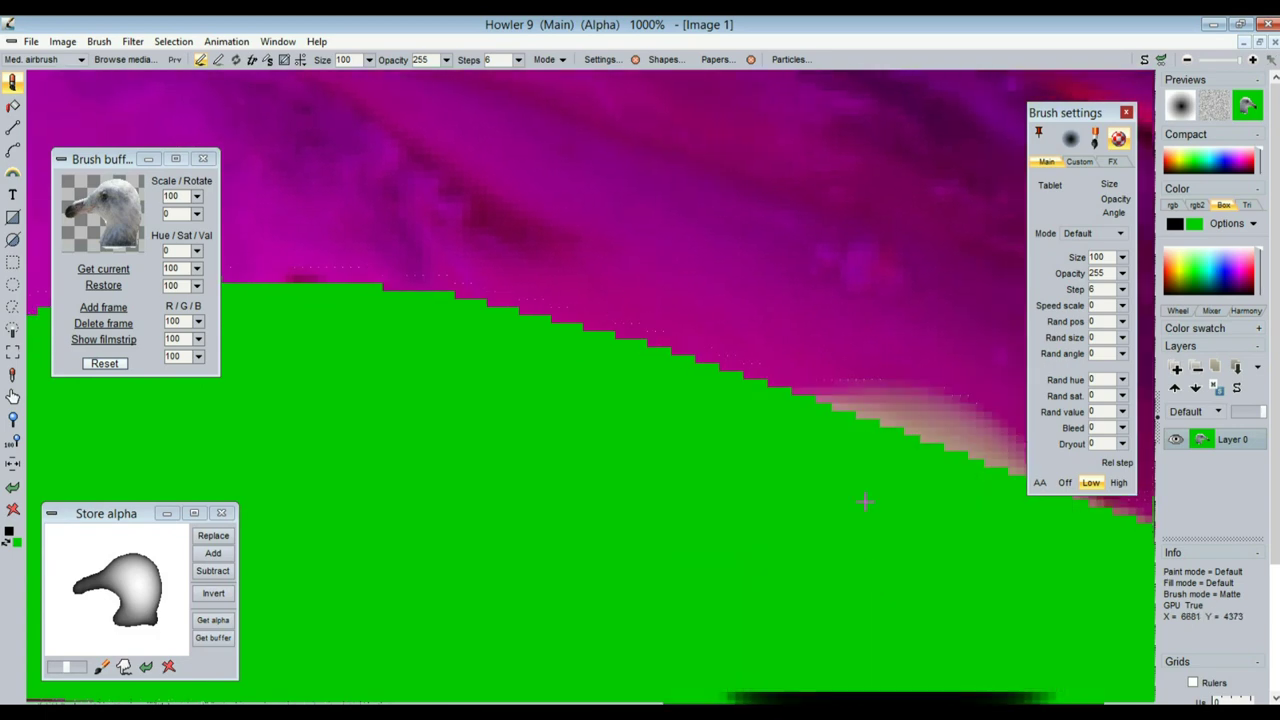
pyautogui.click(878, 224)
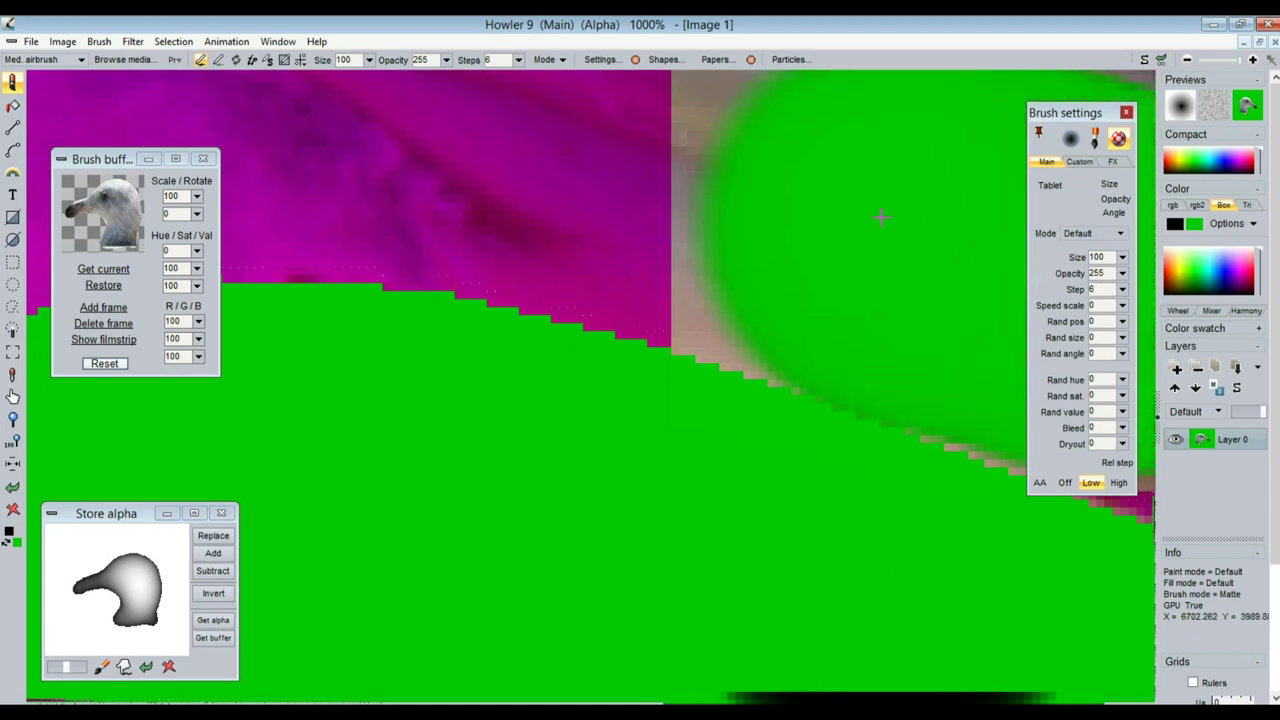
pyautogui.hotkey('ctrl', 'z')
pyautogui.moveTo(770, 651)
pyautogui.mouseDown()
pyautogui.moveTo(746, 651)
pyautogui.moveTo(820, 634)
pyautogui.moveTo(720, 577)
pyautogui.moveTo(578, 524)
pyautogui.moveTo(286, 466)
pyautogui.mouseUp()
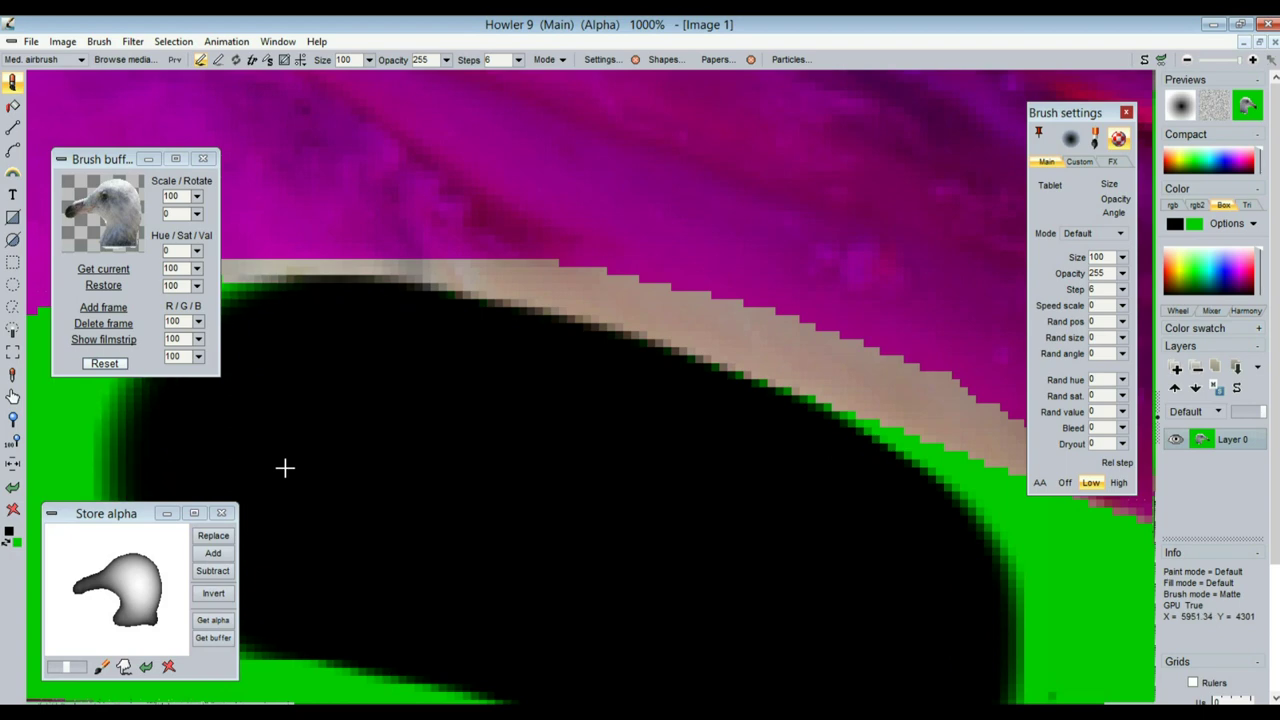
pyautogui.scroll(-6, 751, 517)
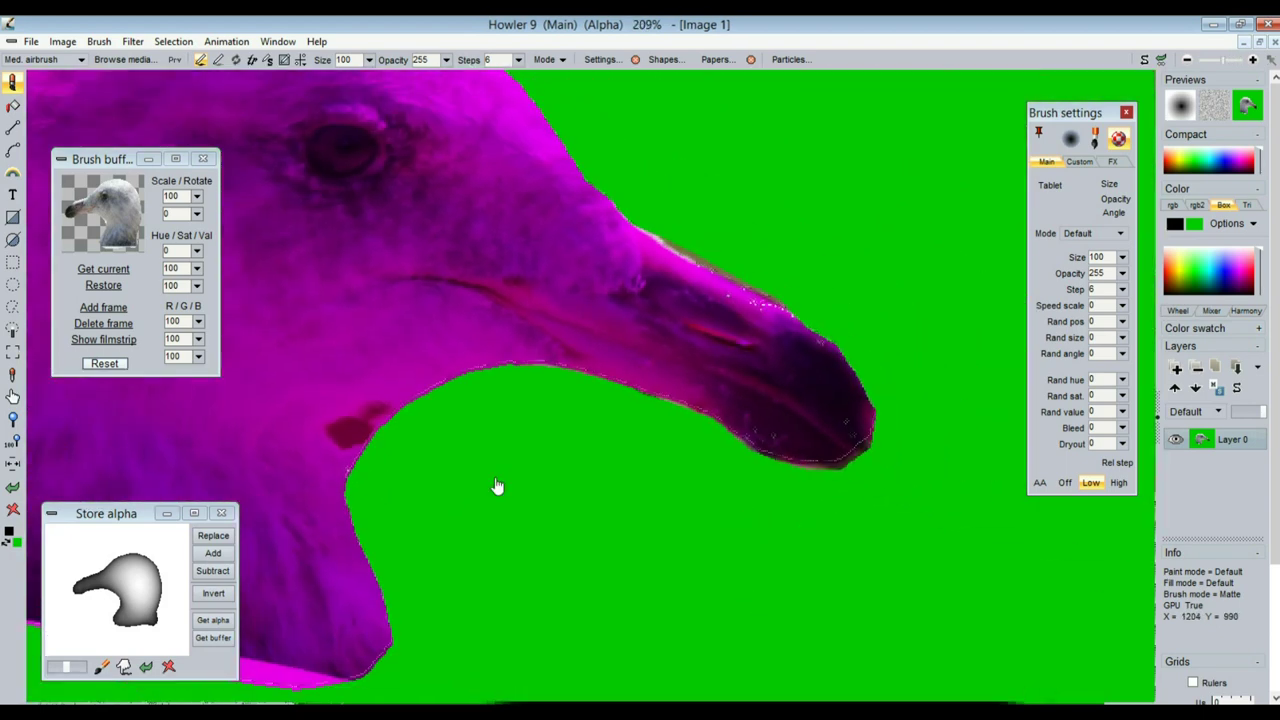
# Invert the gull image's alpha
pyautogui.moveTo(694, 499); pyautogui.dragTo(746, 413, button='middle')
pyautogui.scroll(2, 700, 480)
pyautogui.scroll(-3, 700, 460)
pyautogui.moveTo(748, 622)
pyautogui.mouseDown()
pyautogui.moveTo(643, 543)
pyautogui.moveTo(289, 477)
pyautogui.moveTo(669, 537)
pyautogui.moveTo(970, 562)
pyautogui.moveTo(935, 518)
pyautogui.mouseUp()
pyautogui.moveTo(936, 519); pyautogui.dragTo(726, 470, button='right')
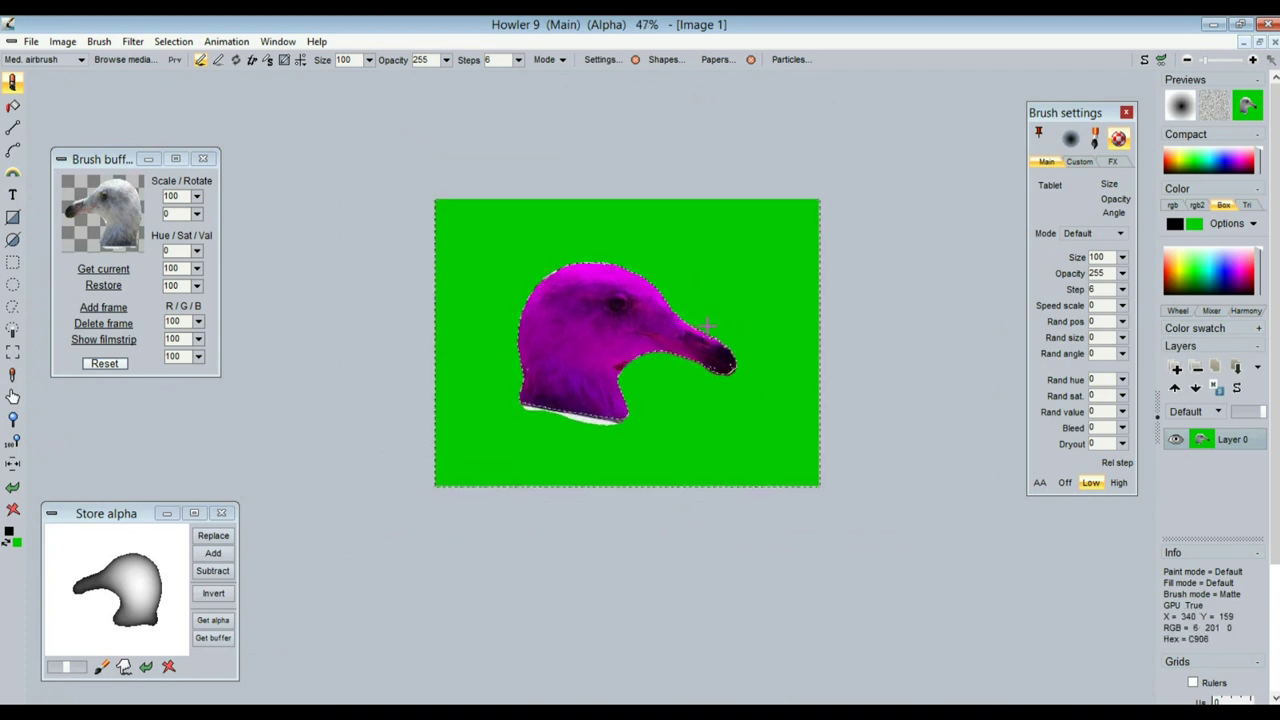
pyautogui.click(170, 43)
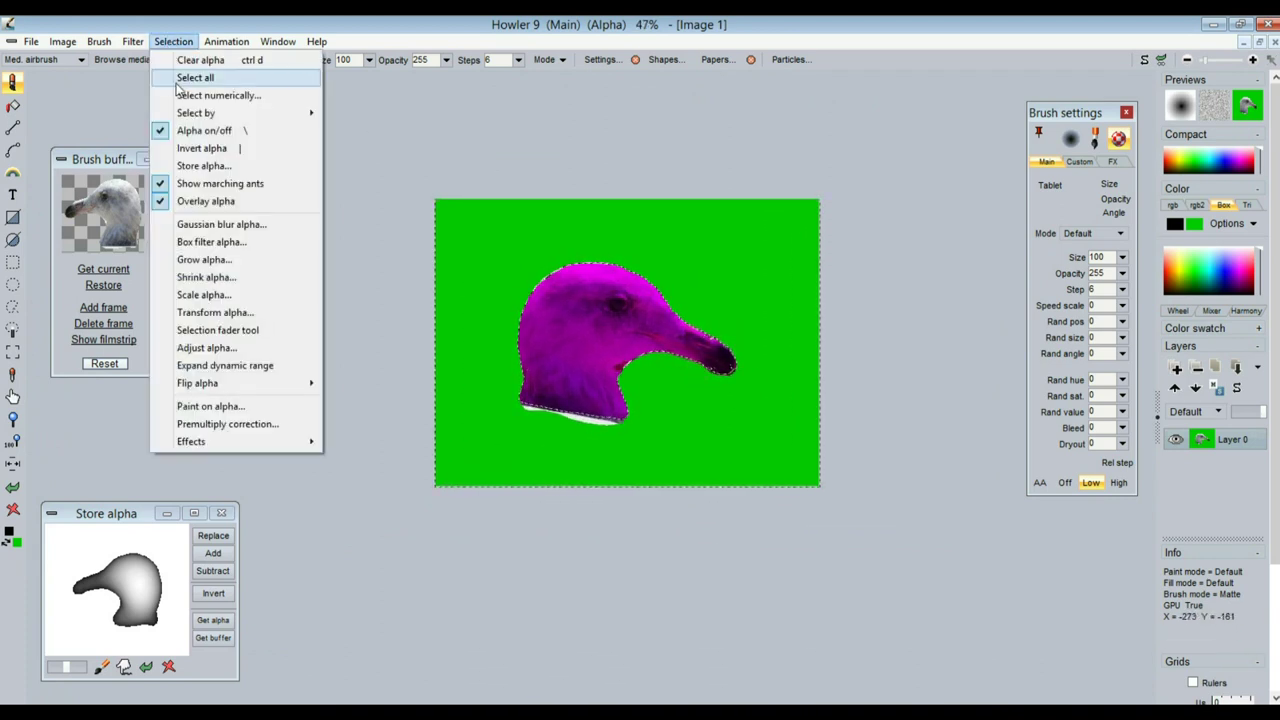
pyautogui.click(215, 149)
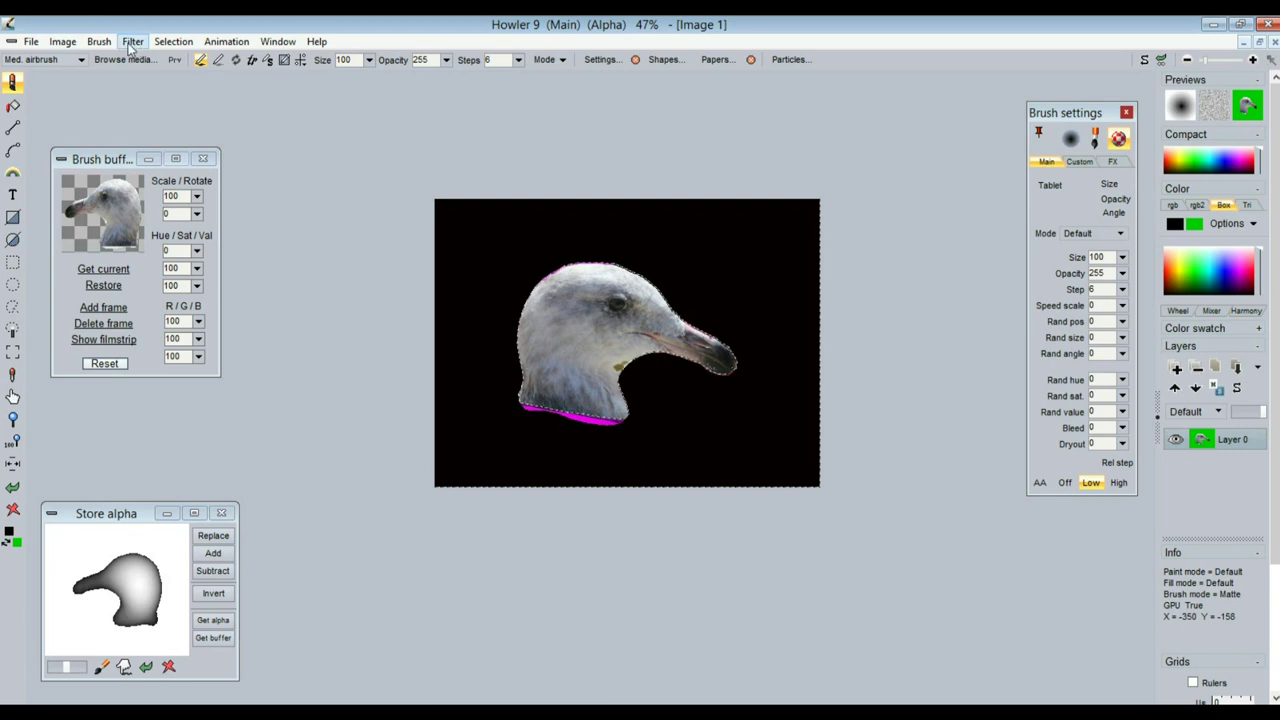
# Use the selected gull head as a brush, store a managed copy and place its buffer beside the canvas
pyautogui.click(98, 42)
pyautogui.click(150, 60)
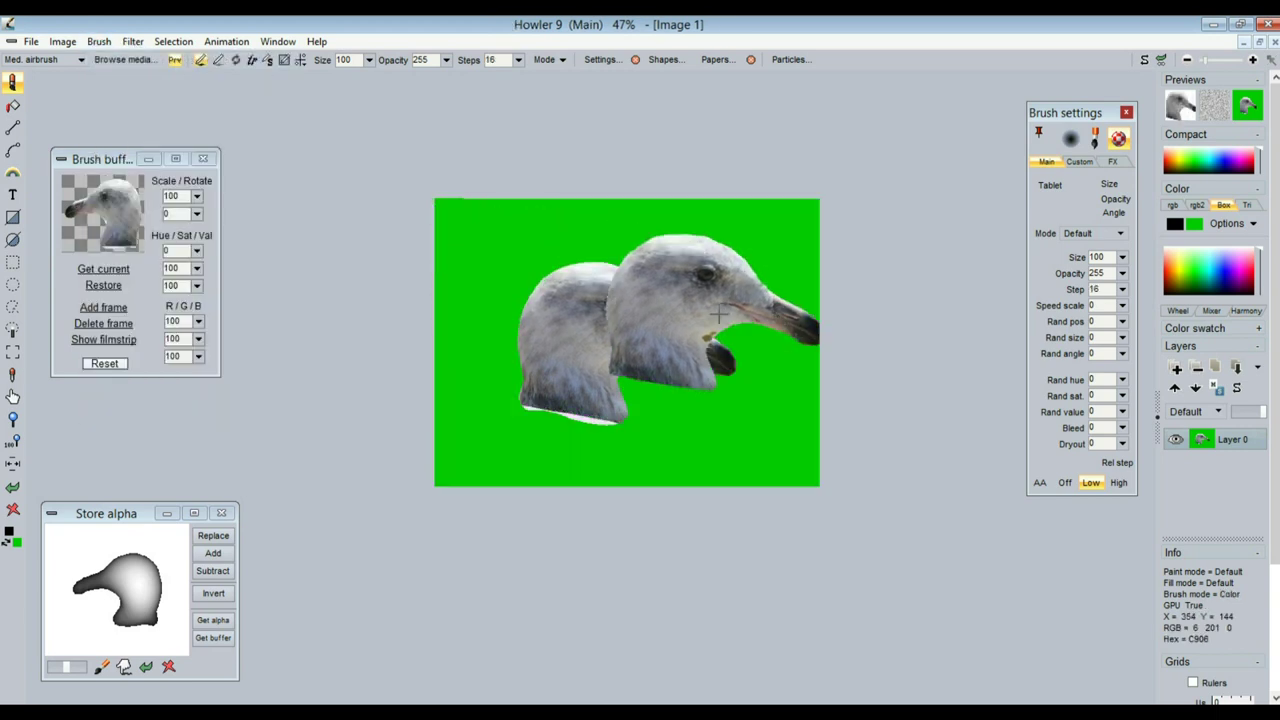
pyautogui.click(100, 43)
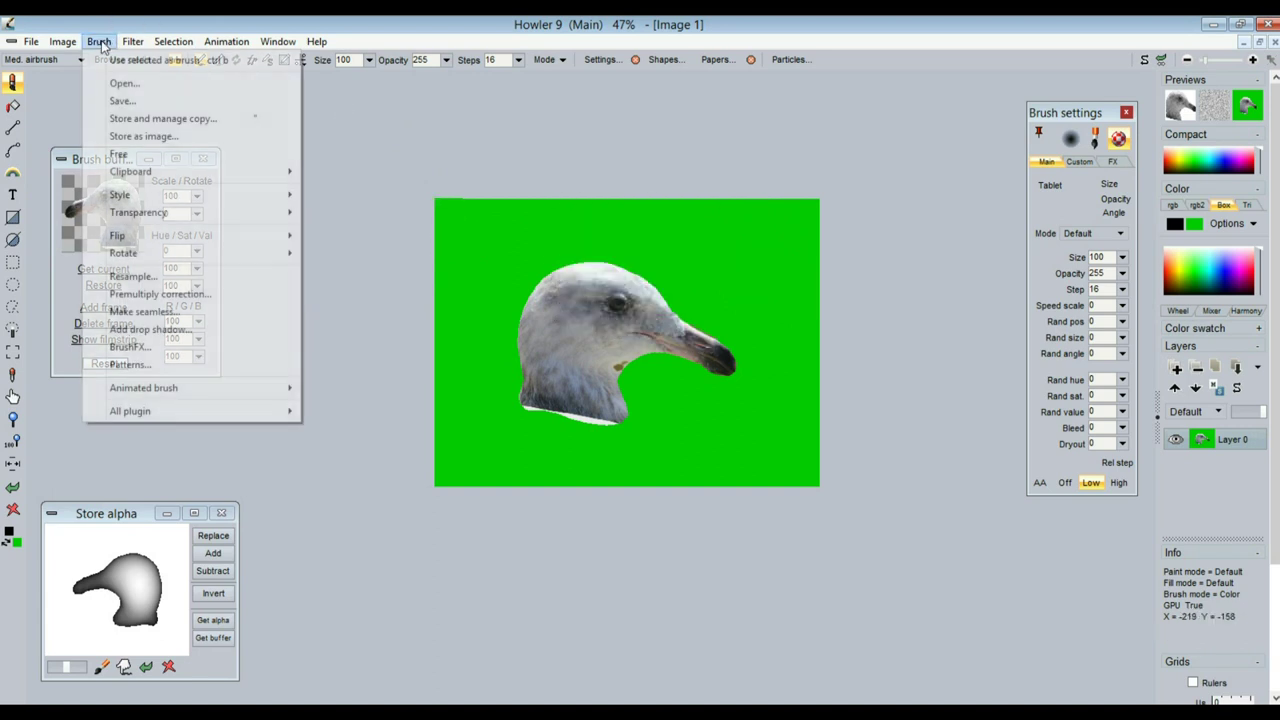
pyautogui.click(188, 118)
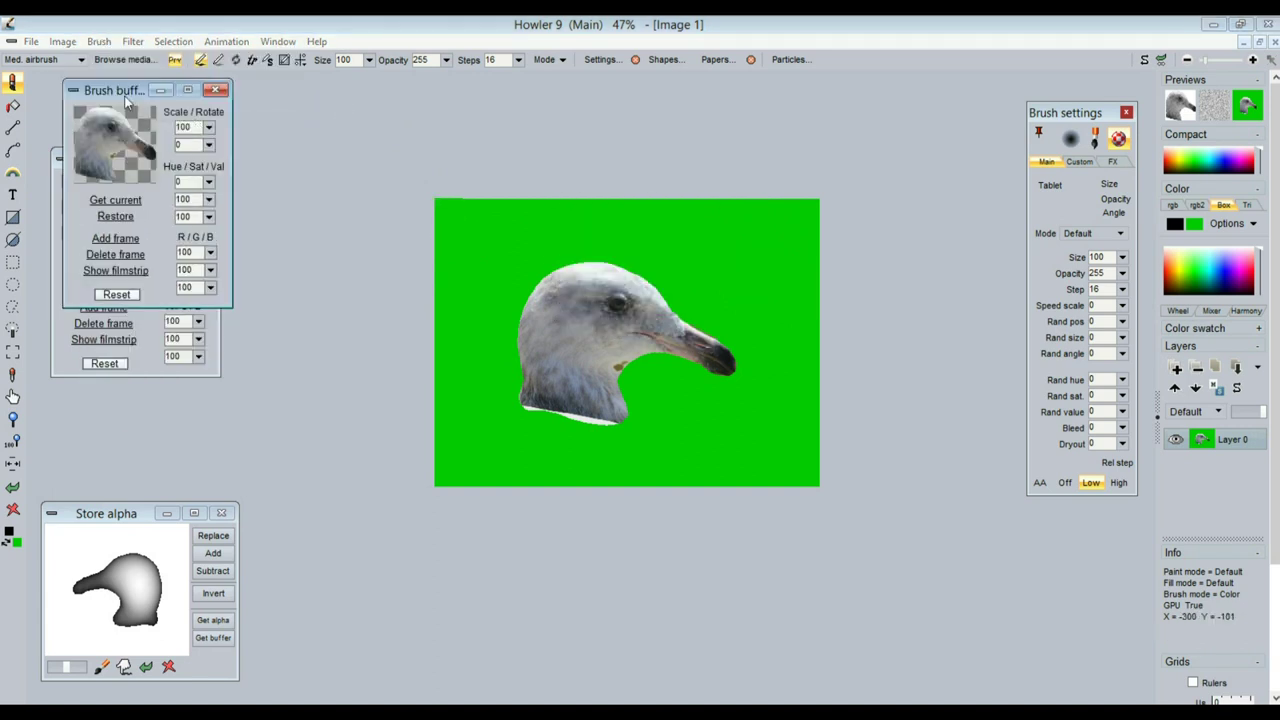
pyautogui.moveTo(105, 96)
pyautogui.mouseDown()
pyautogui.moveTo(310, 285)
pyautogui.moveTo(291, 284)
pyautogui.mouseUp()
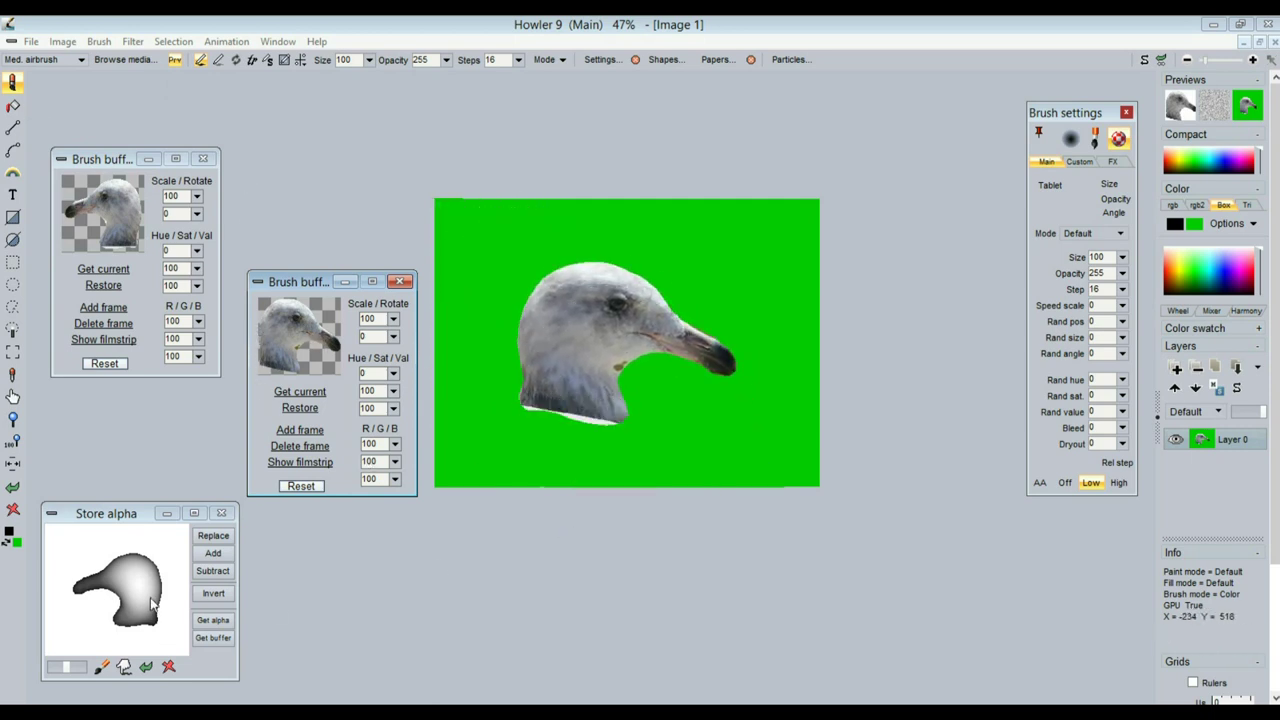
# Undo to bring back the inverted alpha and pick up the gull head as a brush by framing it with the brush selector
pyautogui.click(13, 489)
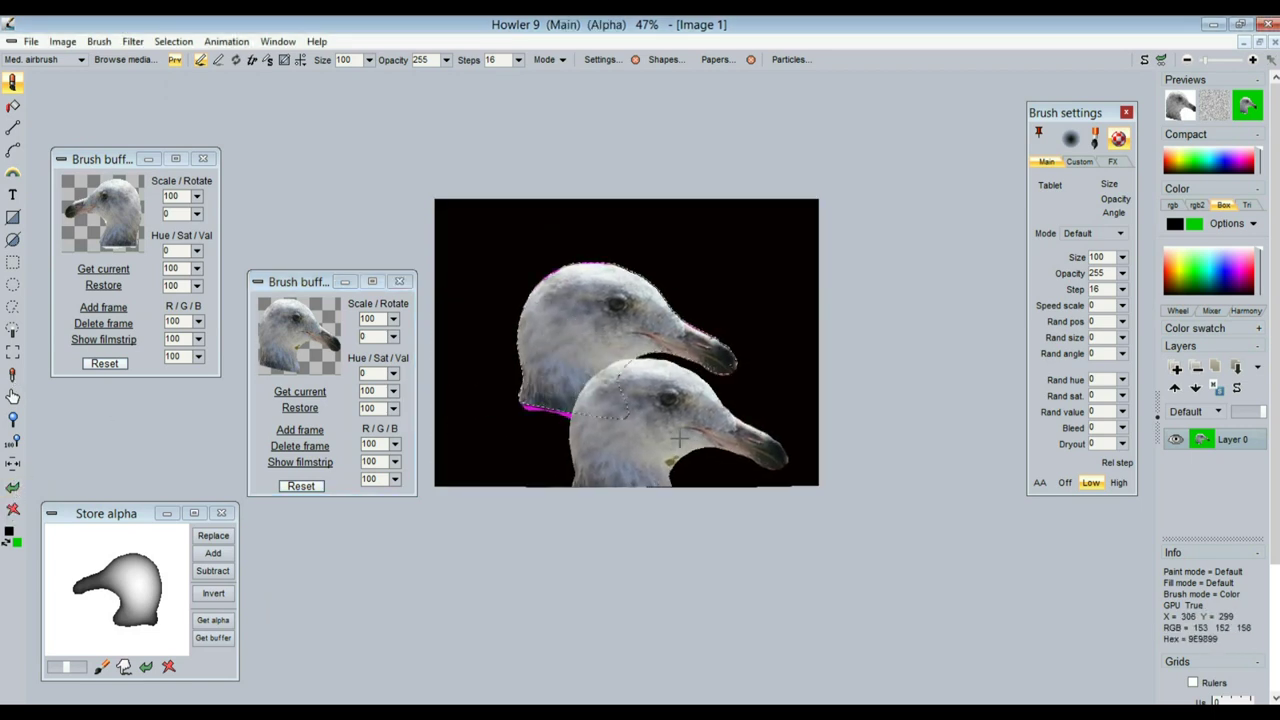
pyautogui.click(99, 41)
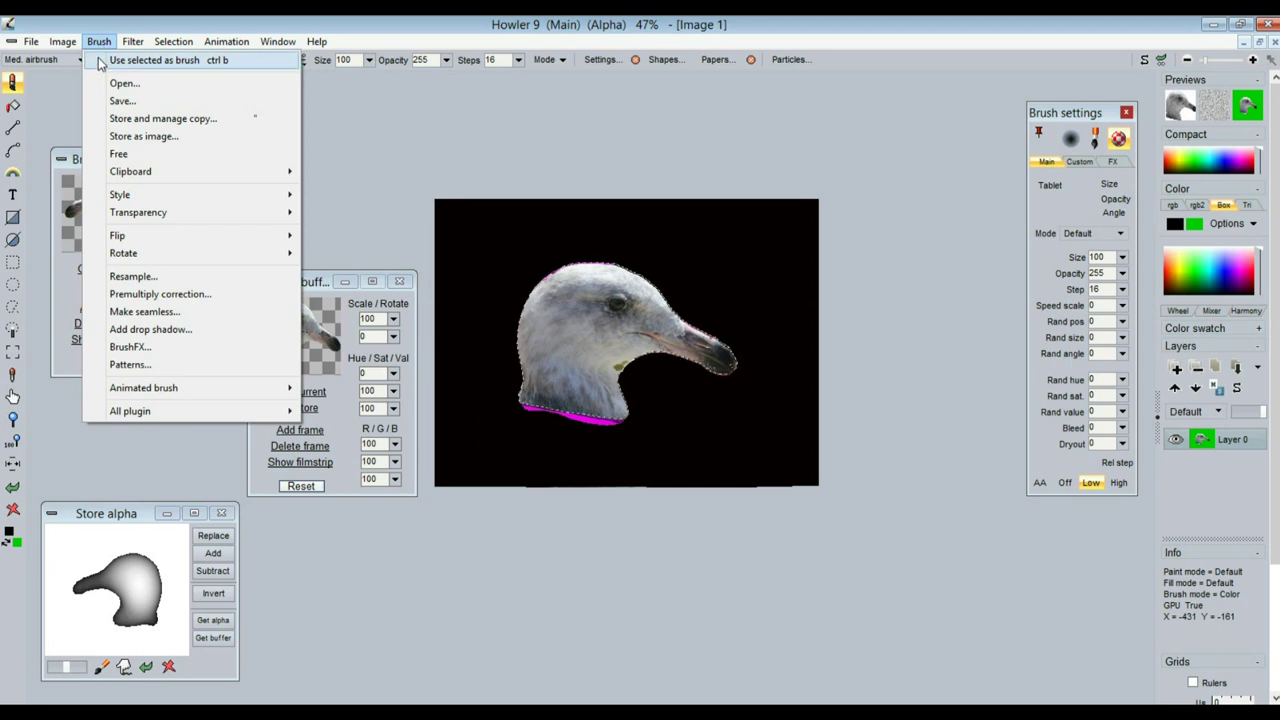
pyautogui.click(58, 432)
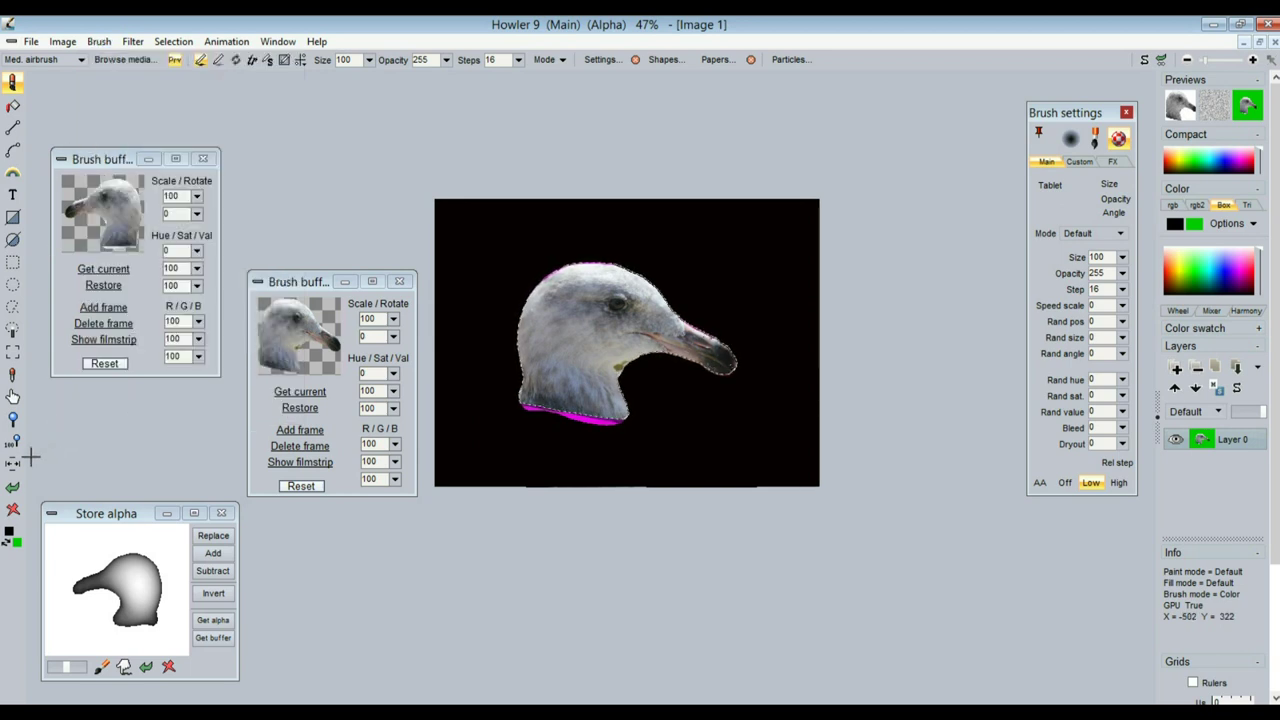
pyautogui.click(12, 356)
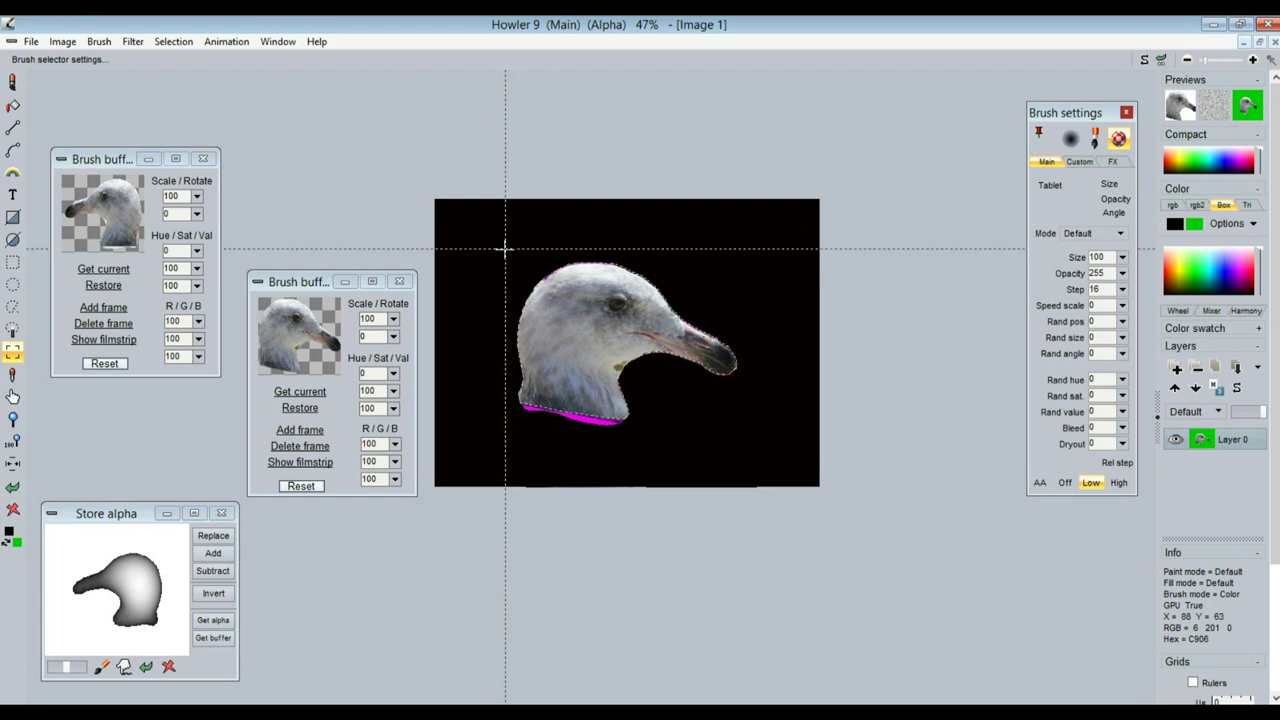
pyautogui.moveTo(510, 254)
pyautogui.mouseDown()
pyautogui.moveTo(743, 448)
pyautogui.moveTo(748, 432)
pyautogui.mouseUp()
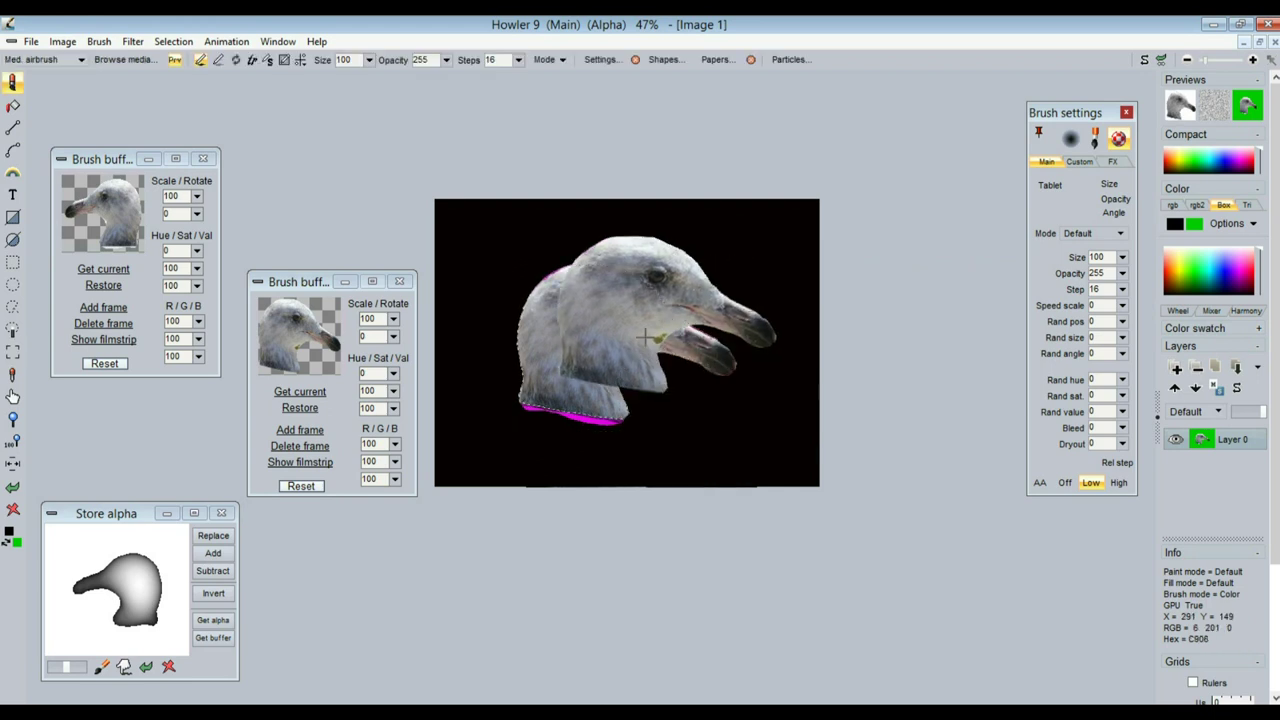
# Store a managed copy of the framed head brush and place its buffer below the previous one
pyautogui.click(100, 42)
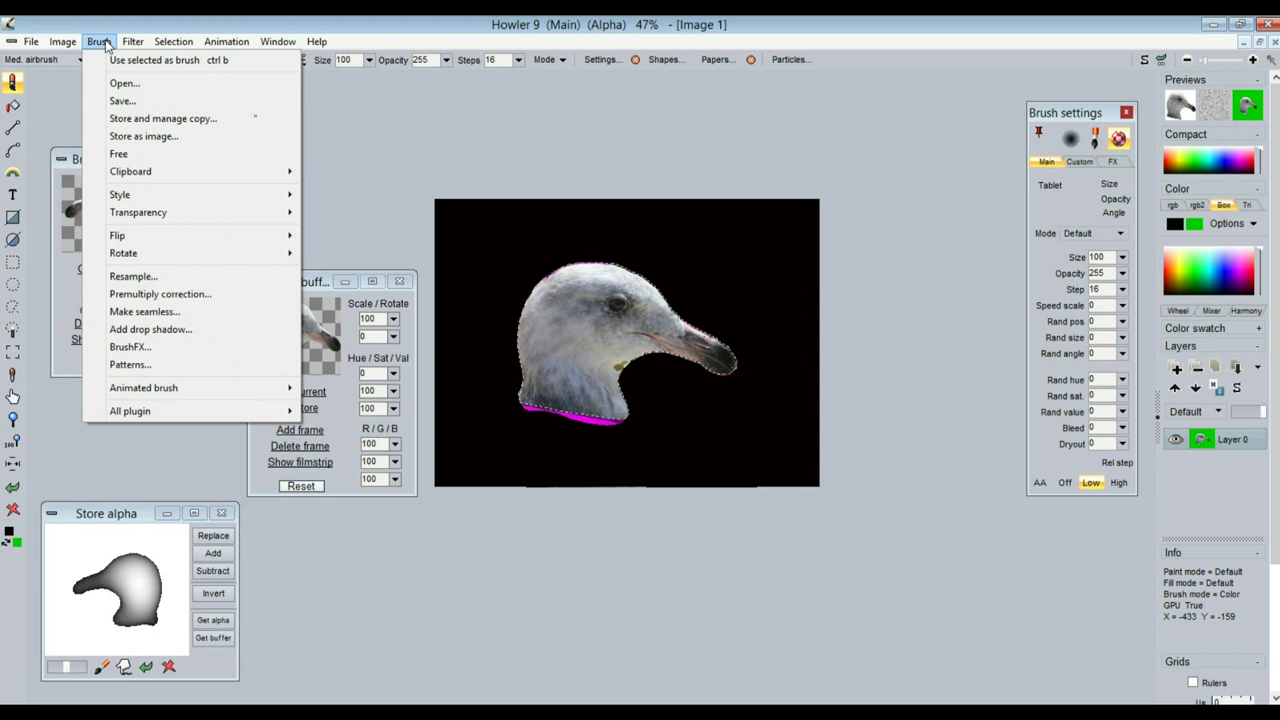
pyautogui.click(184, 119)
pyautogui.moveTo(133, 122)
pyautogui.mouseDown()
pyautogui.moveTo(308, 111)
pyautogui.moveTo(400, 439)
pyautogui.moveTo(318, 486)
pyautogui.mouseUp()
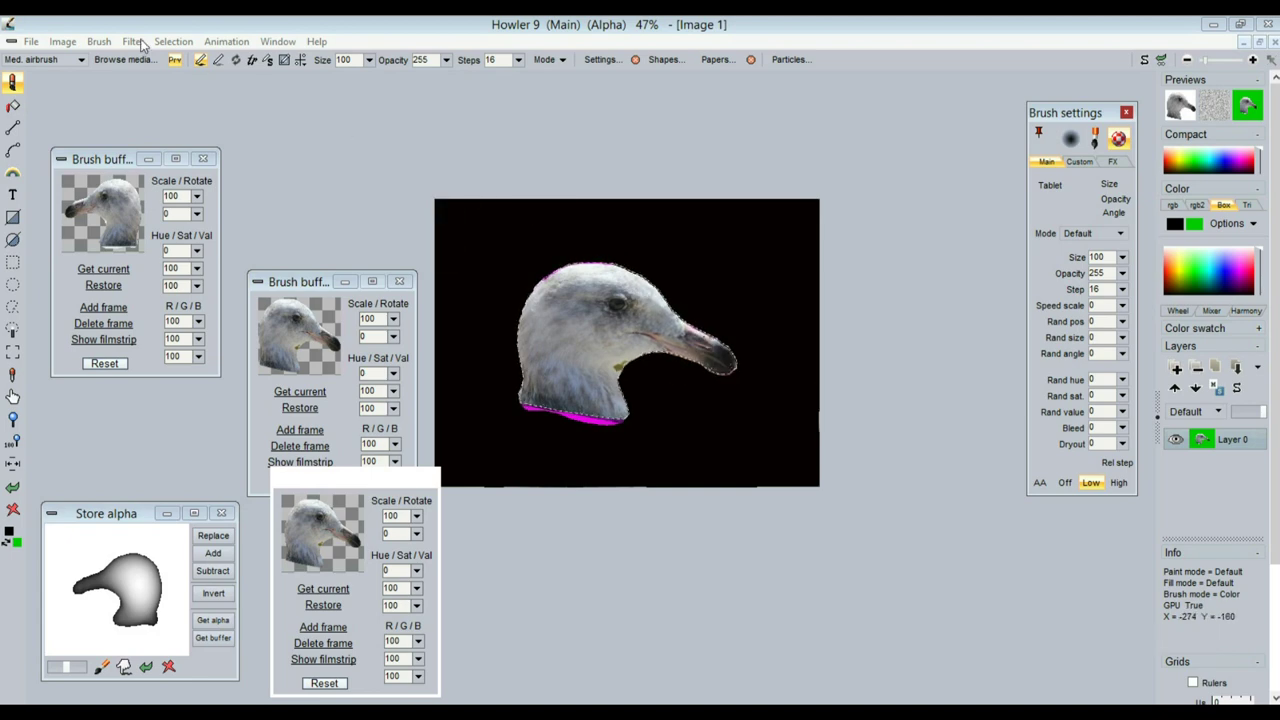
# Clear the alpha and try out the stored gull head brushes with strokes on the canvas, undoing the last stroke
pyautogui.click(173, 42)
pyautogui.click(192, 62)
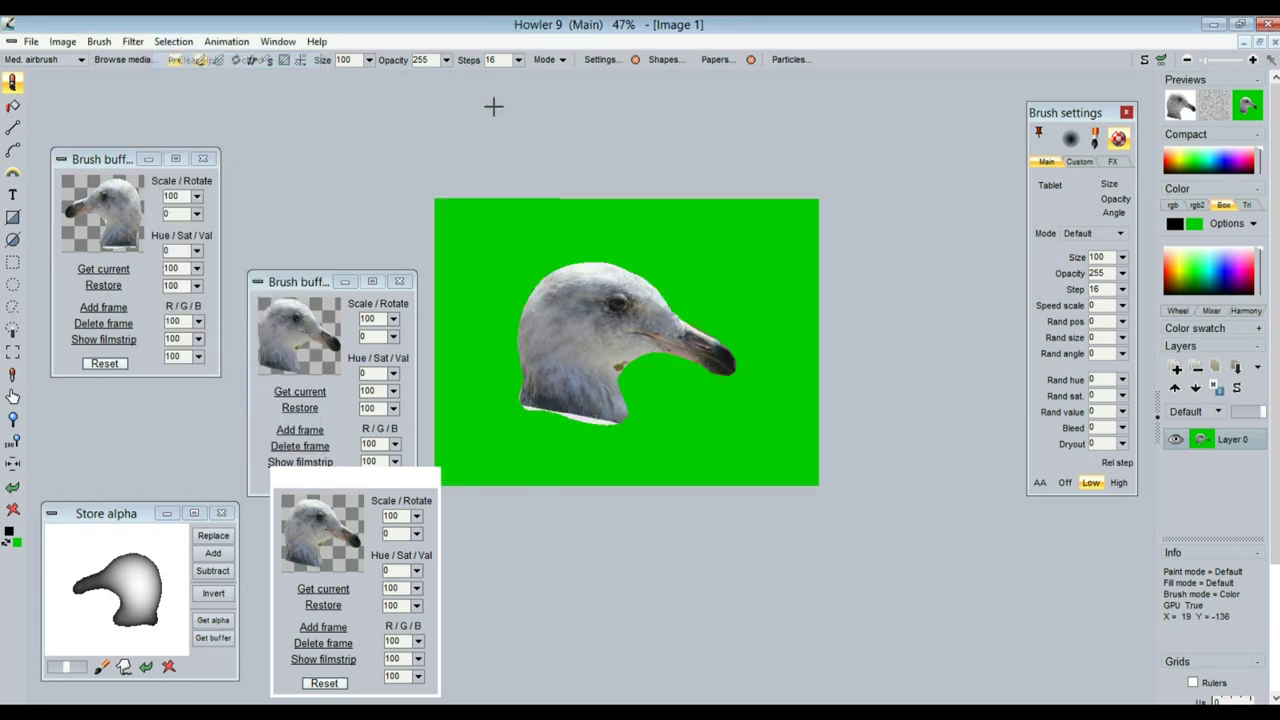
pyautogui.moveTo(546, 256)
pyautogui.mouseDown()
pyautogui.moveTo(571, 335)
pyautogui.moveTo(714, 414)
pyautogui.moveTo(730, 470)
pyautogui.mouseUp()
pyautogui.click(112, 205)
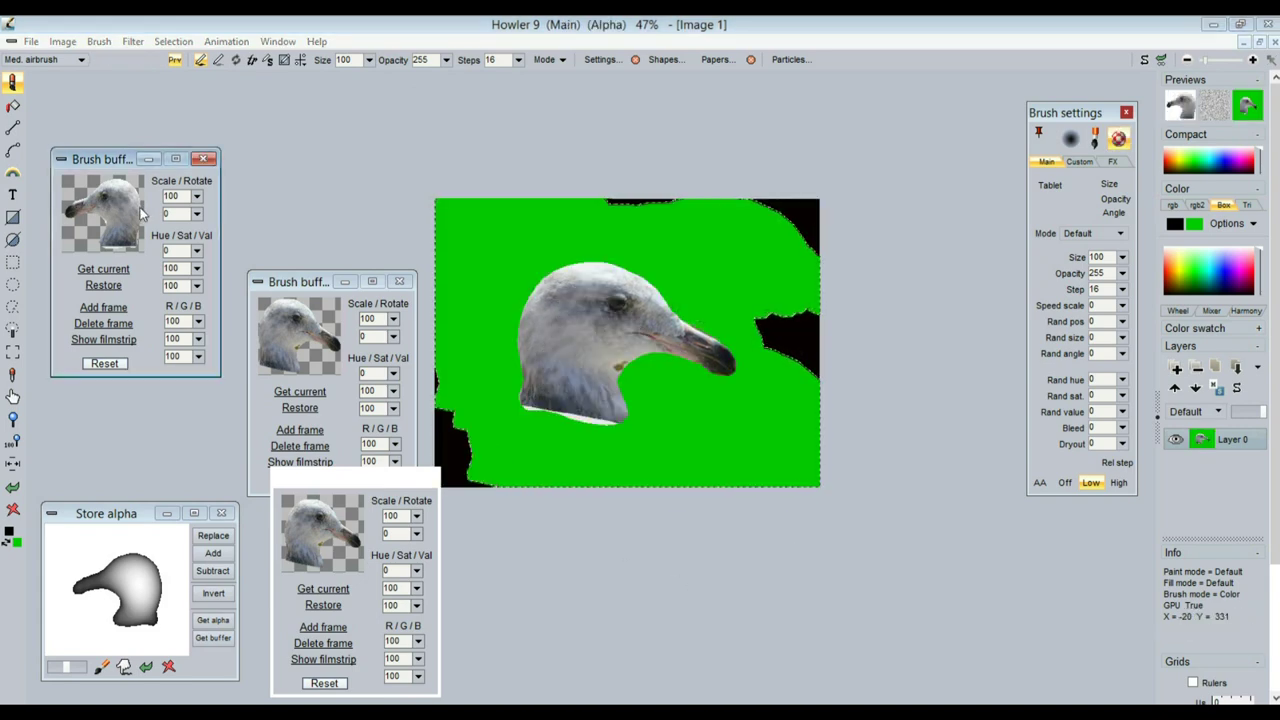
pyautogui.moveTo(590, 328)
pyautogui.mouseDown()
pyautogui.moveTo(650, 385)
pyautogui.moveTo(585, 410)
pyautogui.mouseUp()
pyautogui.hotkey('ctrl', 'z')
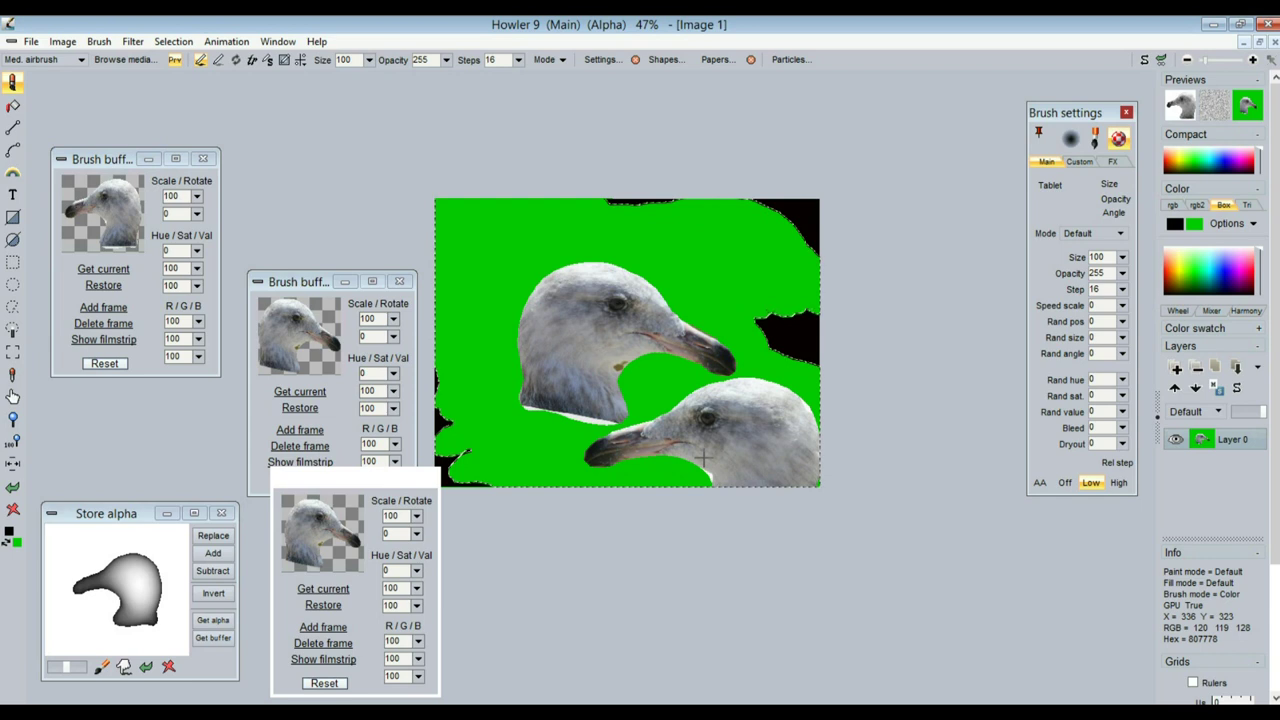
# Switch to the single-pixel brush and scribble test loops across the gull's head and throat
pyautogui.press('.')
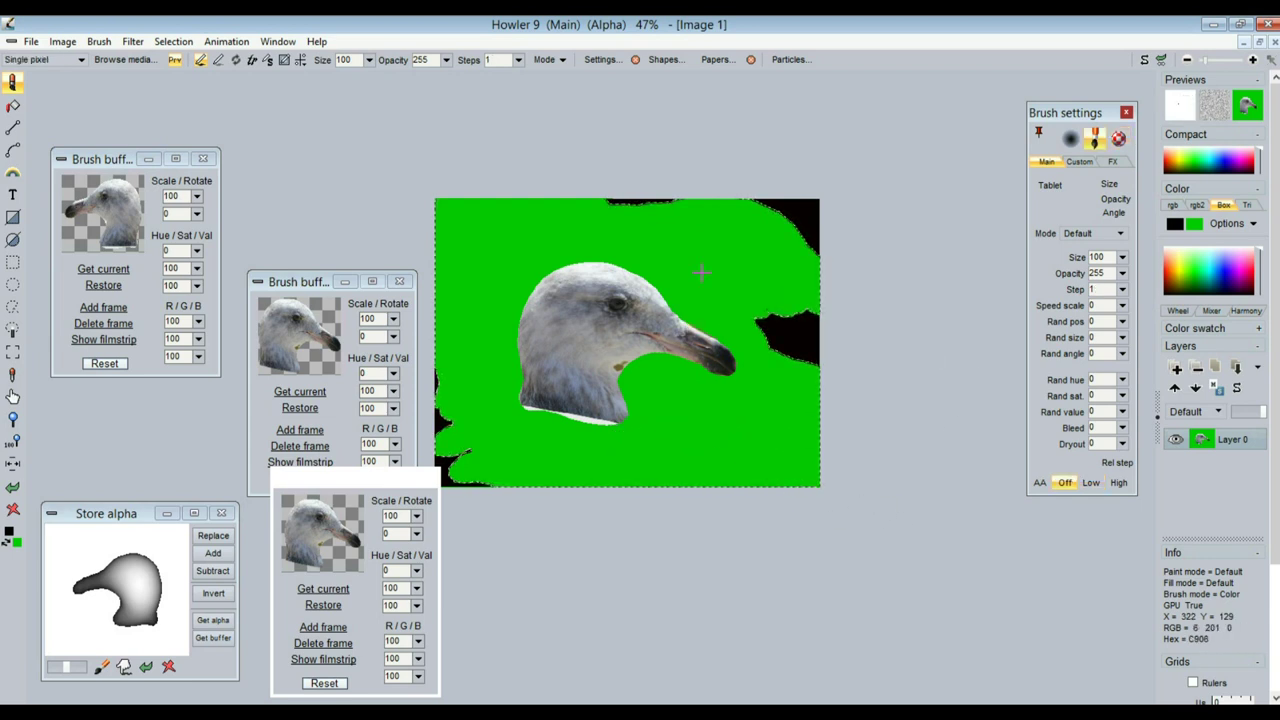
pyautogui.moveTo(627, 300); pyautogui.dragTo(680, 265)
pyautogui.scroll(5, 591, 389)
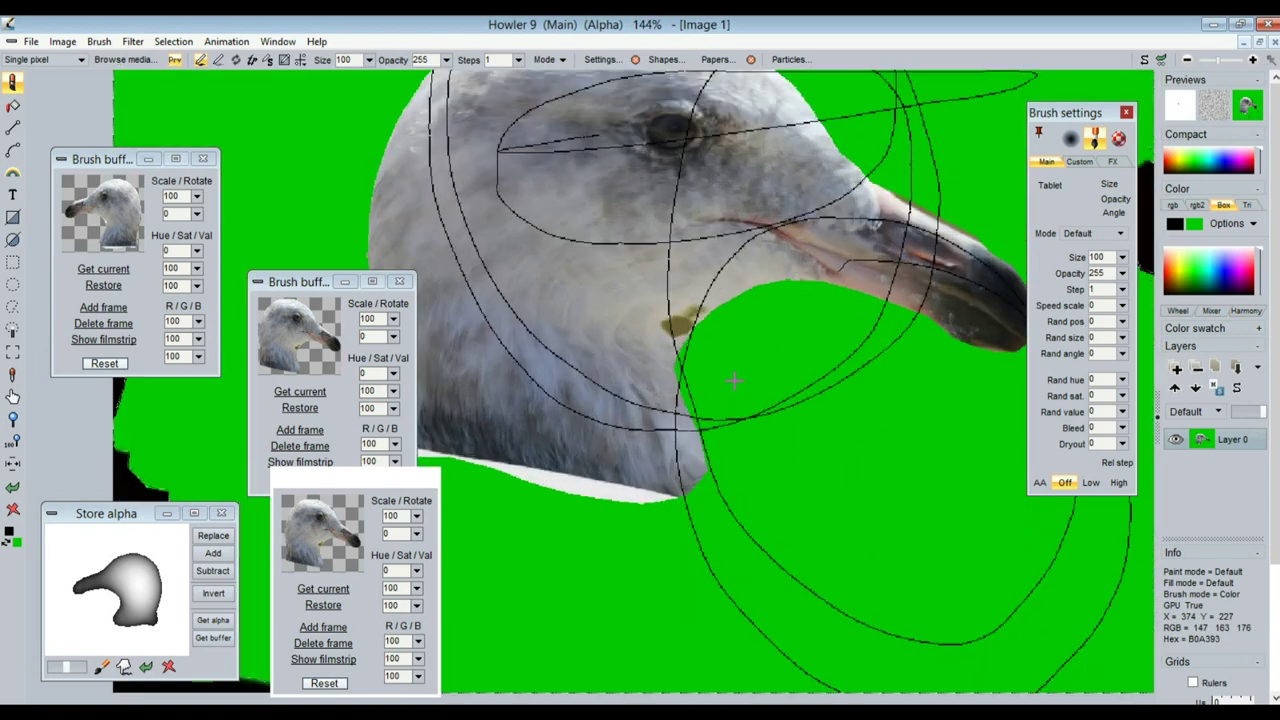
pyautogui.moveTo(762, 369)
pyautogui.mouseDown()
pyautogui.moveTo(760, 491)
pyautogui.moveTo(663, 384)
pyautogui.mouseUp()
pyautogui.scroll(-3, 665, 410)
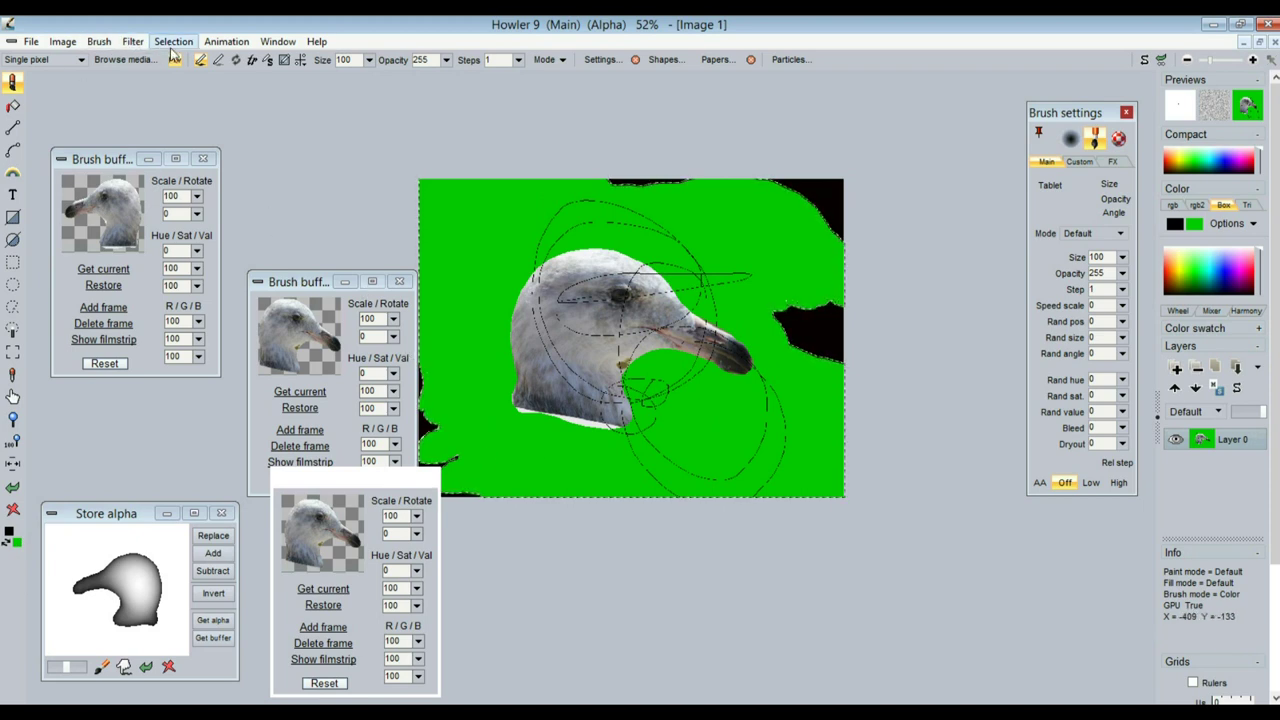
# Clear the alpha and wipe the entire canvas to white
pyautogui.click(14, 509)
pyautogui.click(126, 556)
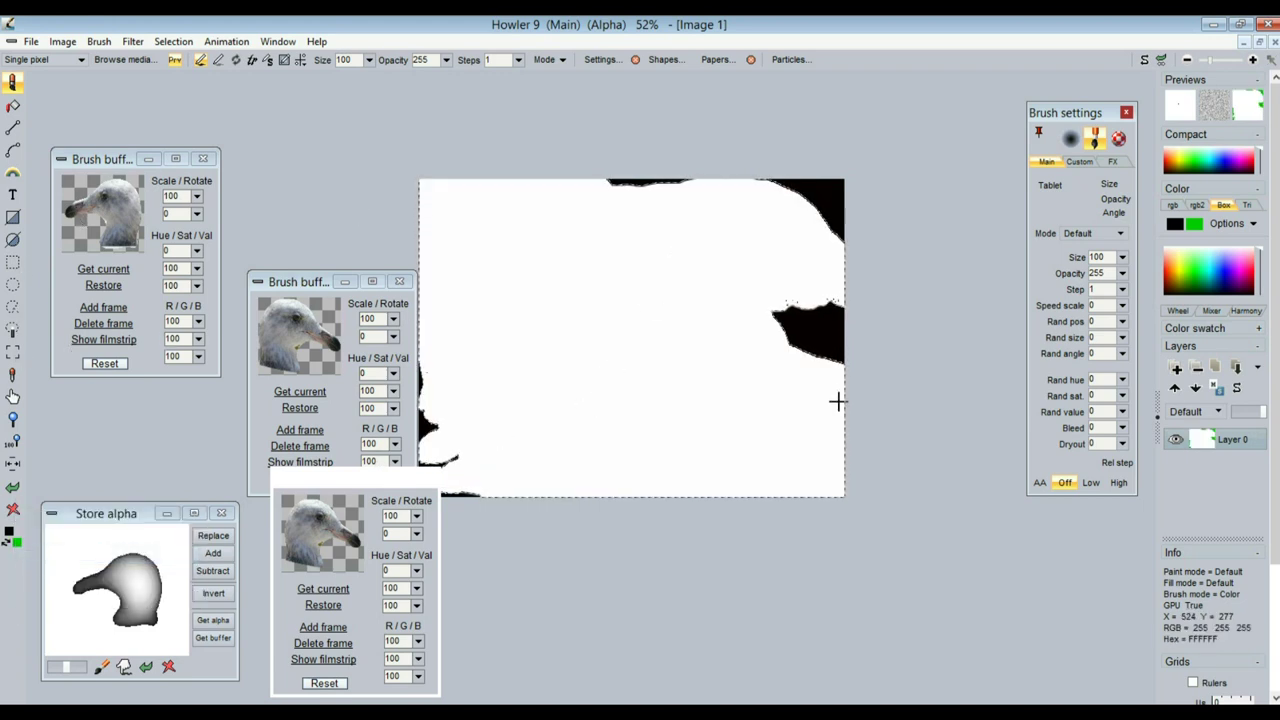
pyautogui.hotkey('ctrl', 'd')
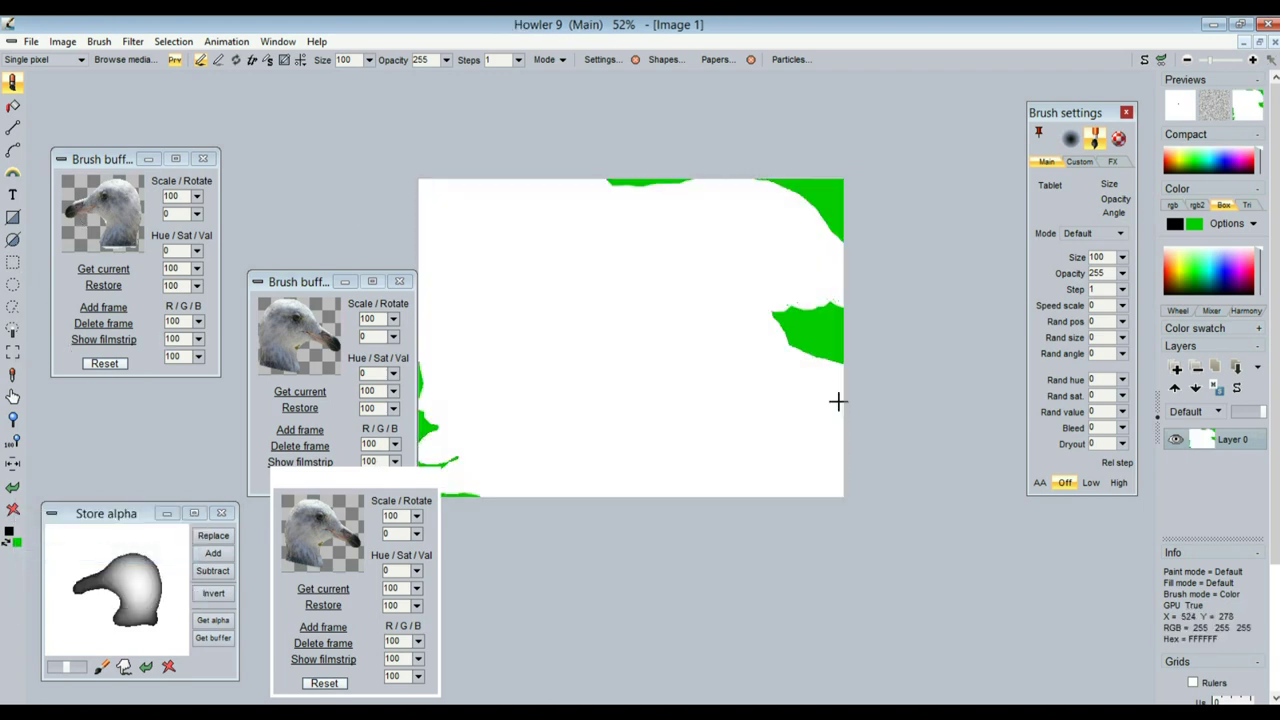
pyautogui.click(14, 509)
pyautogui.click(100, 558)
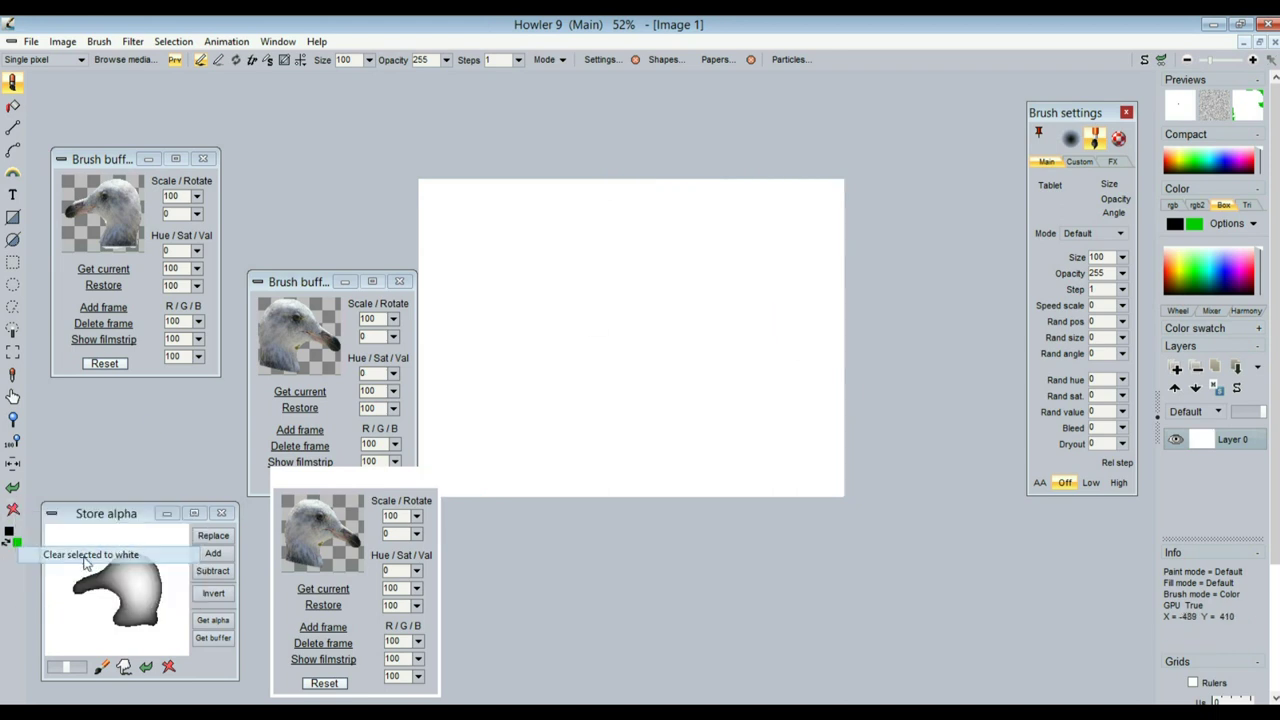
# Stamp the stored left-facing and right-facing gull head brushes on the white canvas so that the two birds face each other
pyautogui.moveTo(610, 370); pyautogui.dragTo(709, 352, button='middle')
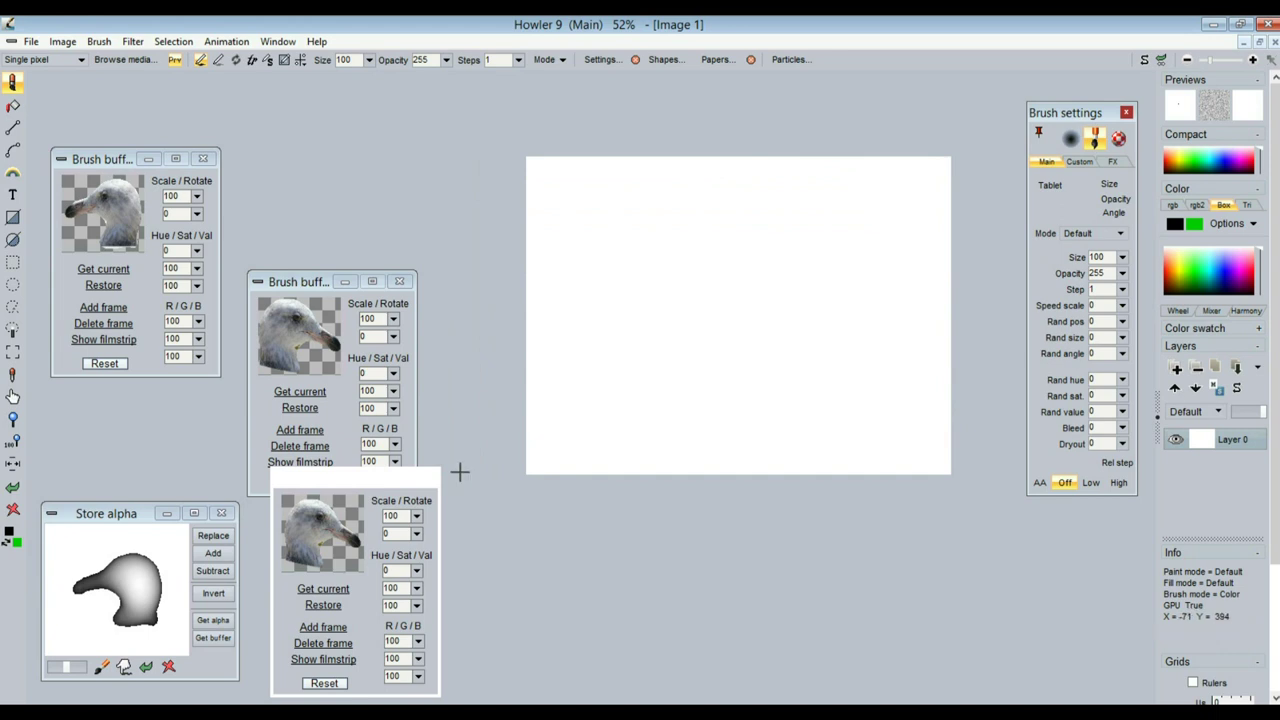
pyautogui.click(298, 330)
pyautogui.moveTo(296, 287); pyautogui.dragTo(298, 175)
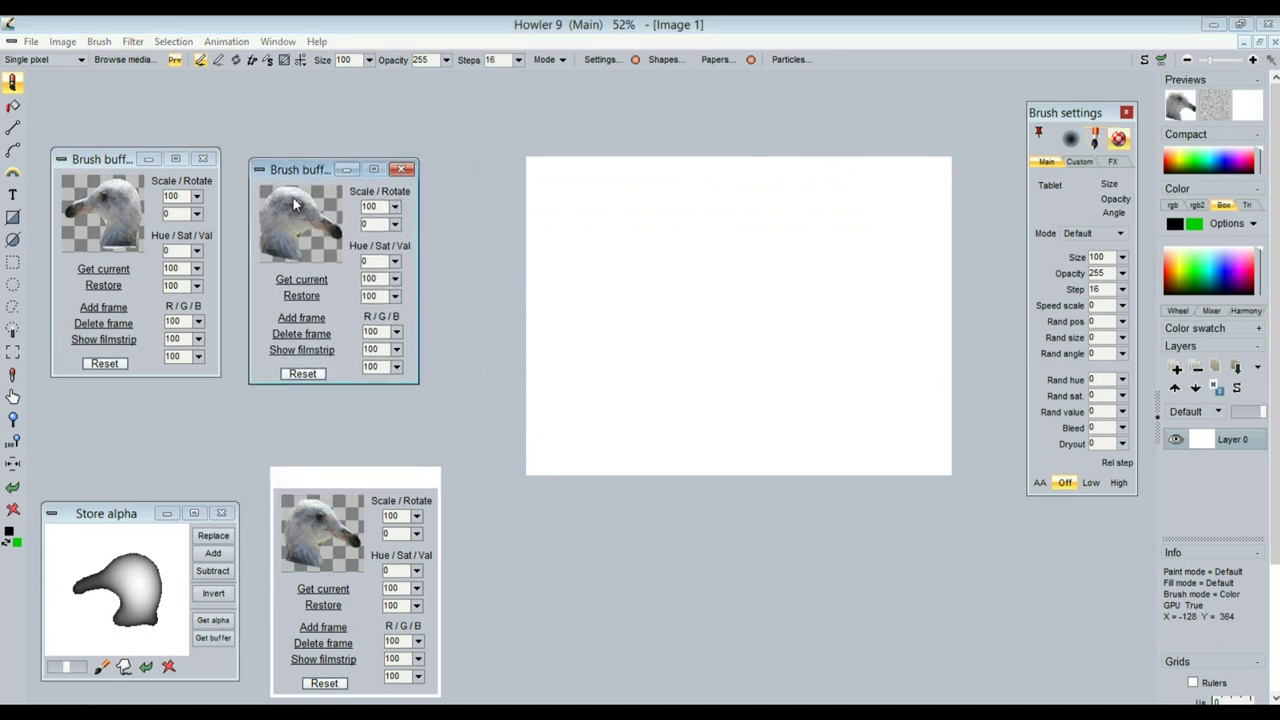
pyautogui.click(327, 530)
pyautogui.click(180, 237)
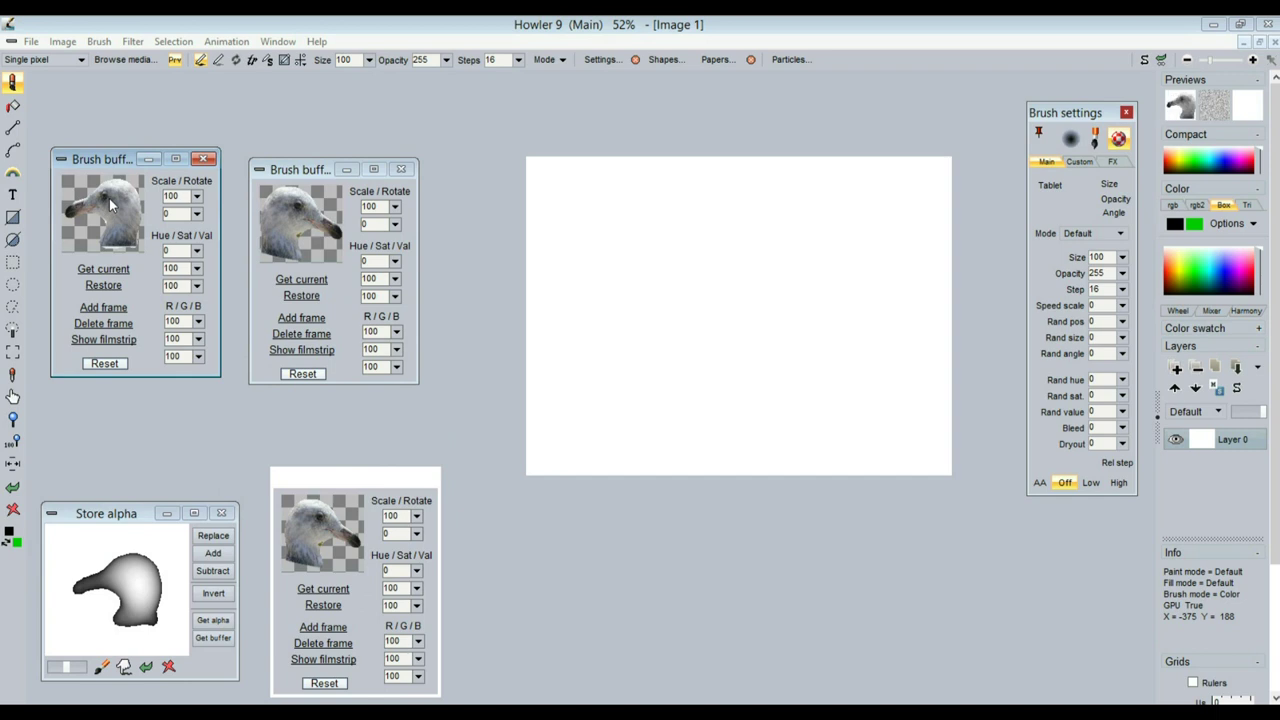
pyautogui.click(808, 358)
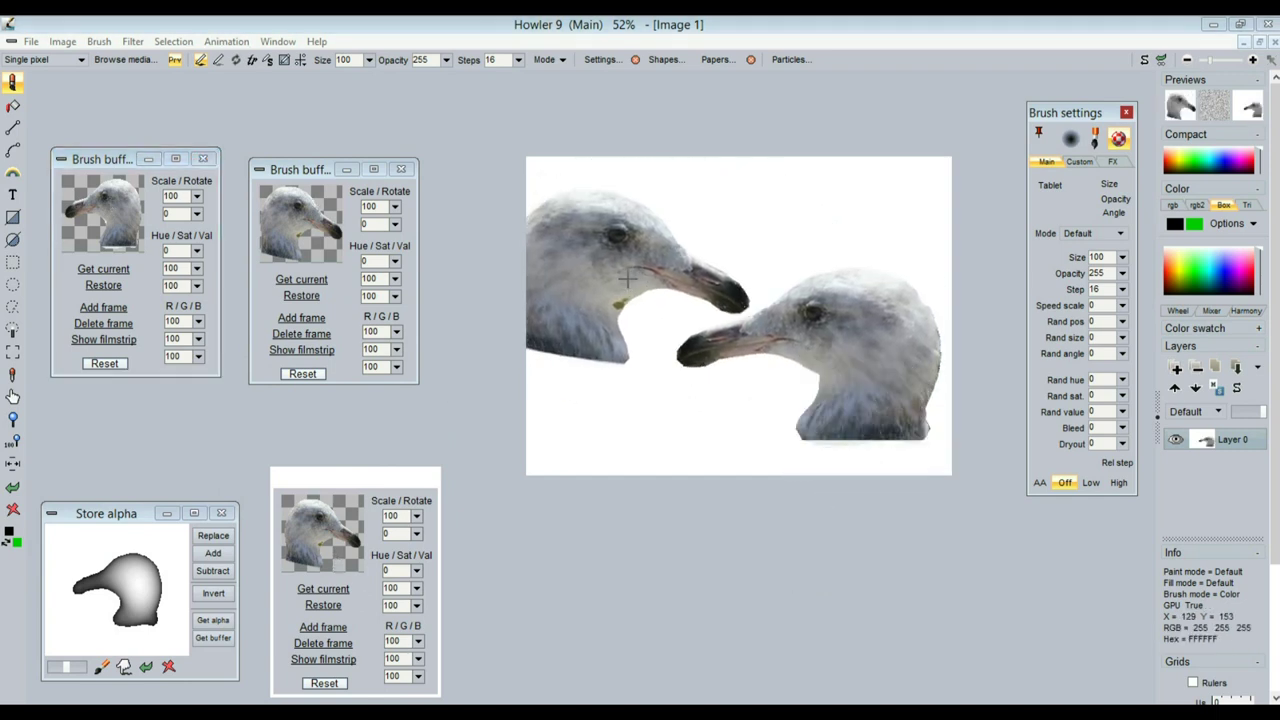
pyautogui.click(632, 255)
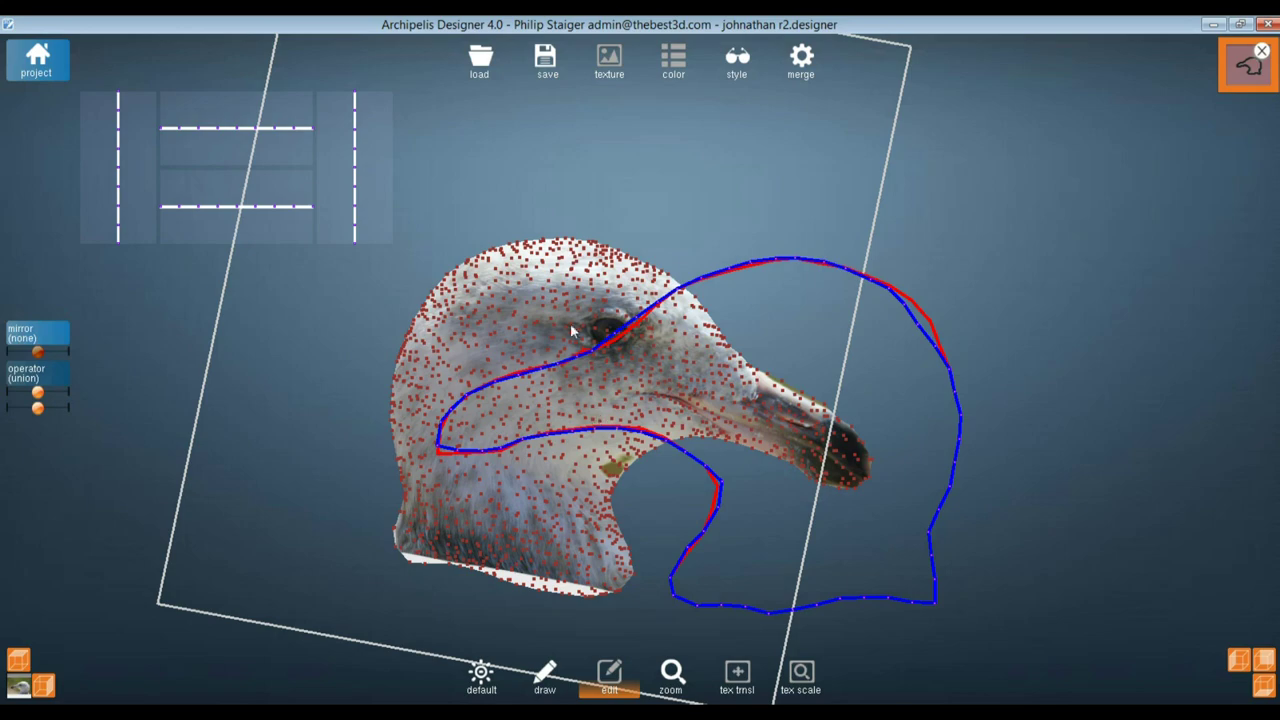
# Switch to Archipelis Designer and rotate the textured 3D gull head to another view
pyautogui.scroll(-3, 570, 330)
pyautogui.moveTo(650, 379); pyautogui.dragTo(500, 401, button='right')
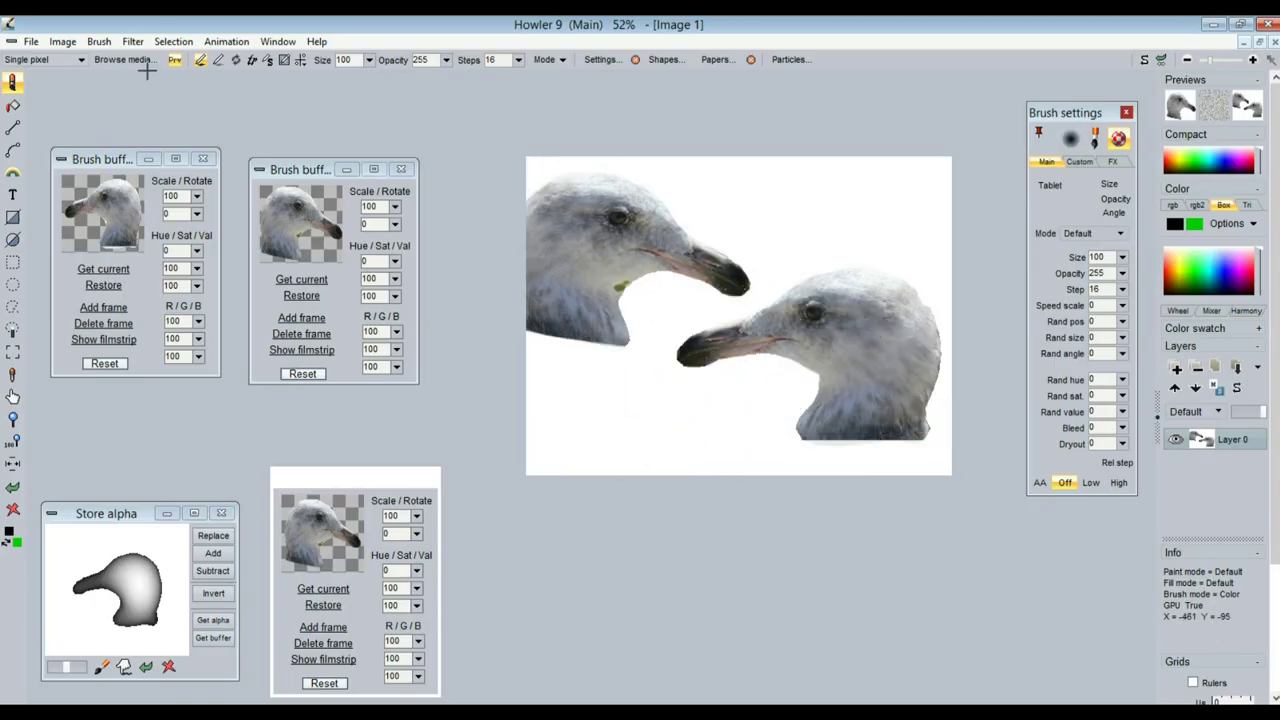
# Store a copy of the two-gull image and enlarge its window below the canvas
pyautogui.click(63, 42)
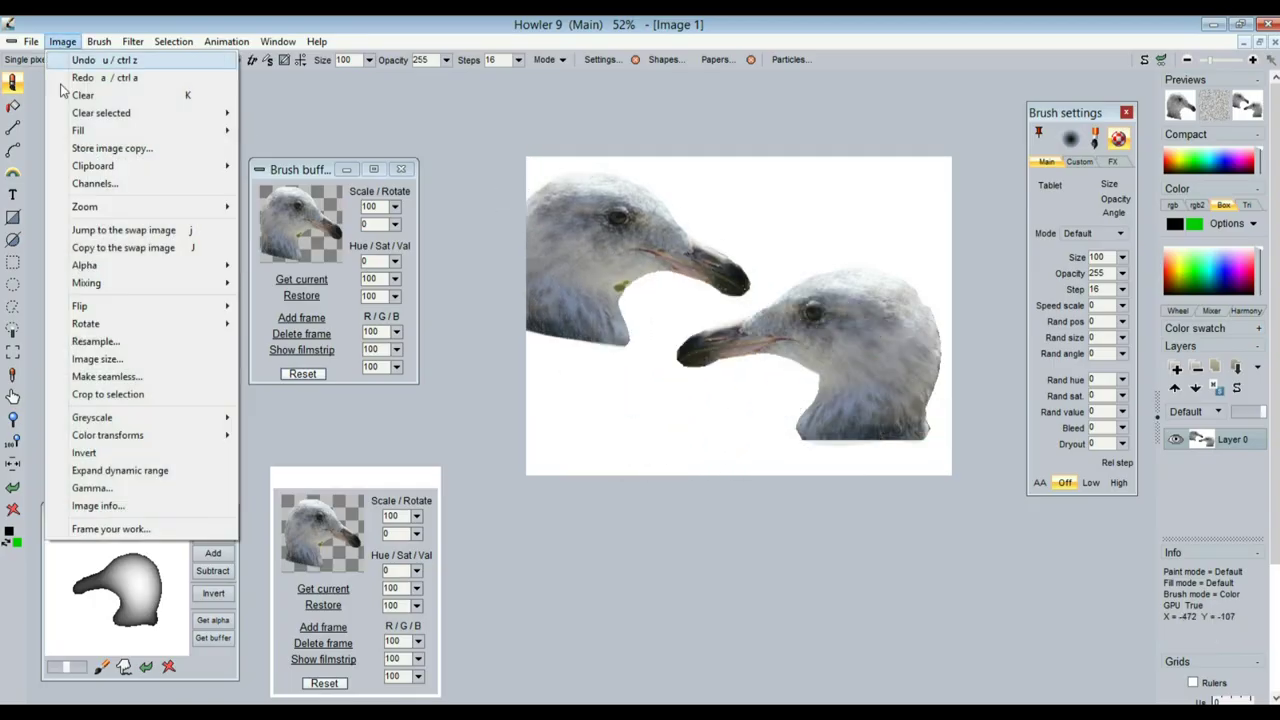
pyautogui.click(128, 150)
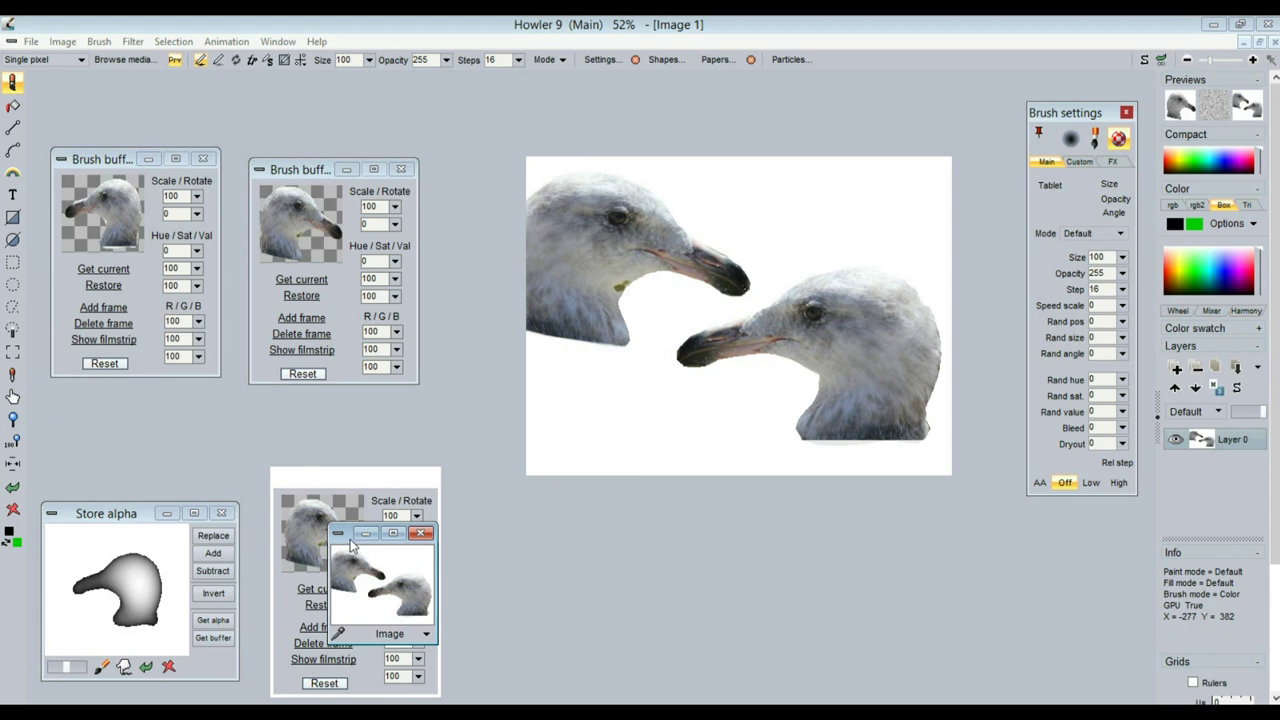
pyautogui.moveTo(349, 542)
pyautogui.mouseDown()
pyautogui.moveTo(613, 487)
pyautogui.moveTo(623, 516)
pyautogui.mouseUp()
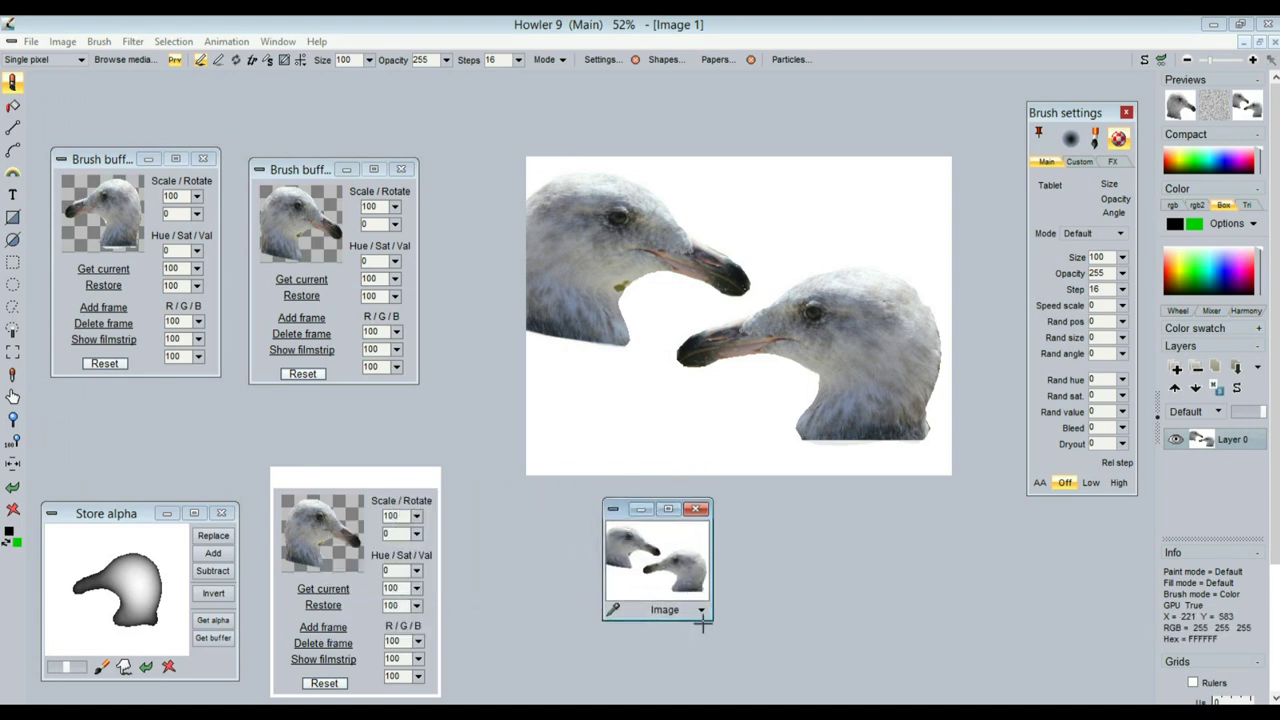
pyautogui.moveTo(711, 622); pyautogui.dragTo(834, 704)
pyautogui.moveTo(706, 22)
pyautogui.mouseDown()
pyautogui.moveTo(737, 451)
pyautogui.moveTo(694, 437)
pyautogui.moveTo(672, 494)
pyautogui.mouseUp()
pyautogui.moveTo(687, 389)
pyautogui.mouseDown(button='middle')
pyautogui.moveTo(670, 319)
pyautogui.moveTo(667, 348)
pyautogui.mouseUp(button='middle')
pyautogui.hotkey('ctrl', 'z')
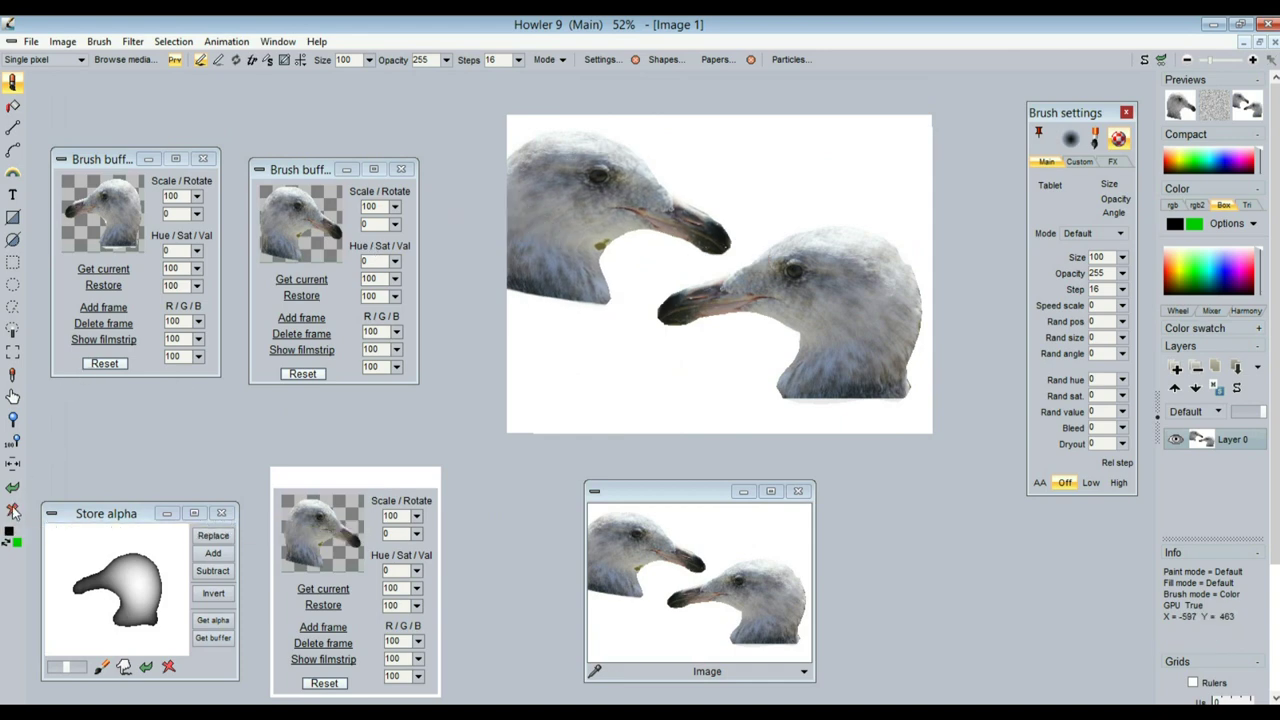
# Change the secondary color from green to white
pyautogui.click(17, 545)
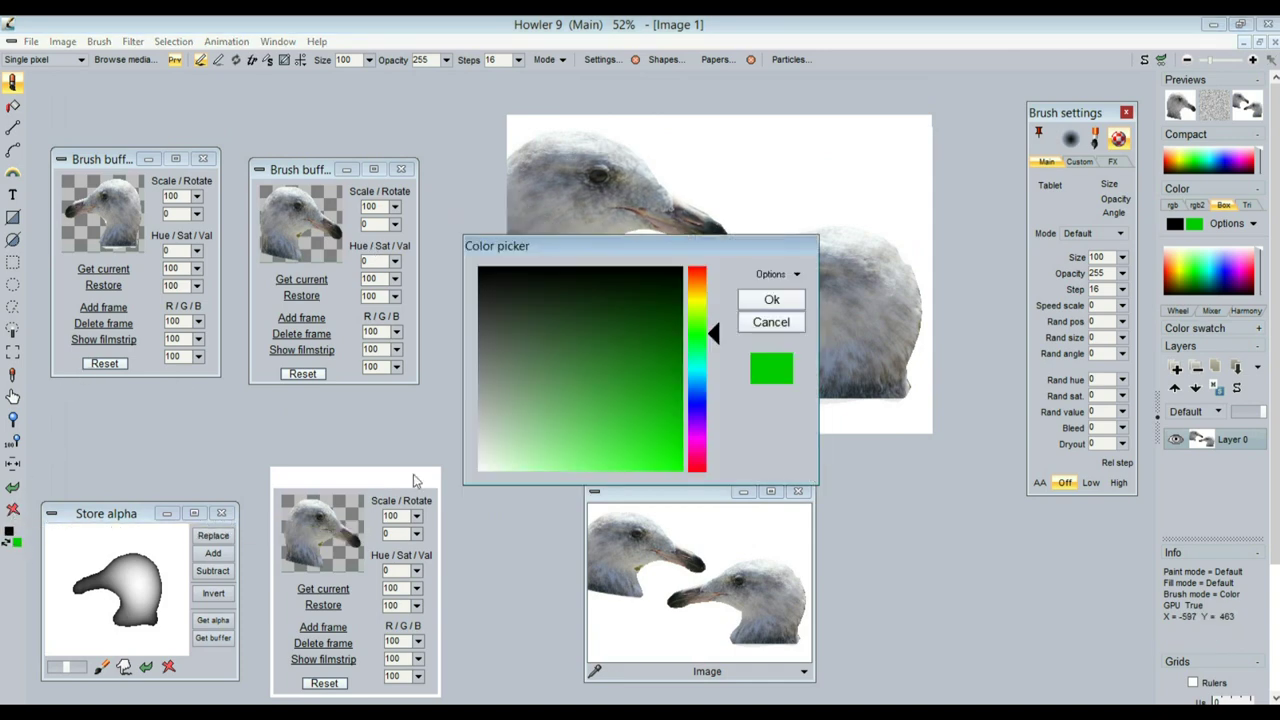
pyautogui.moveTo(578, 394); pyautogui.dragTo(425, 494)
pyautogui.click(775, 301)
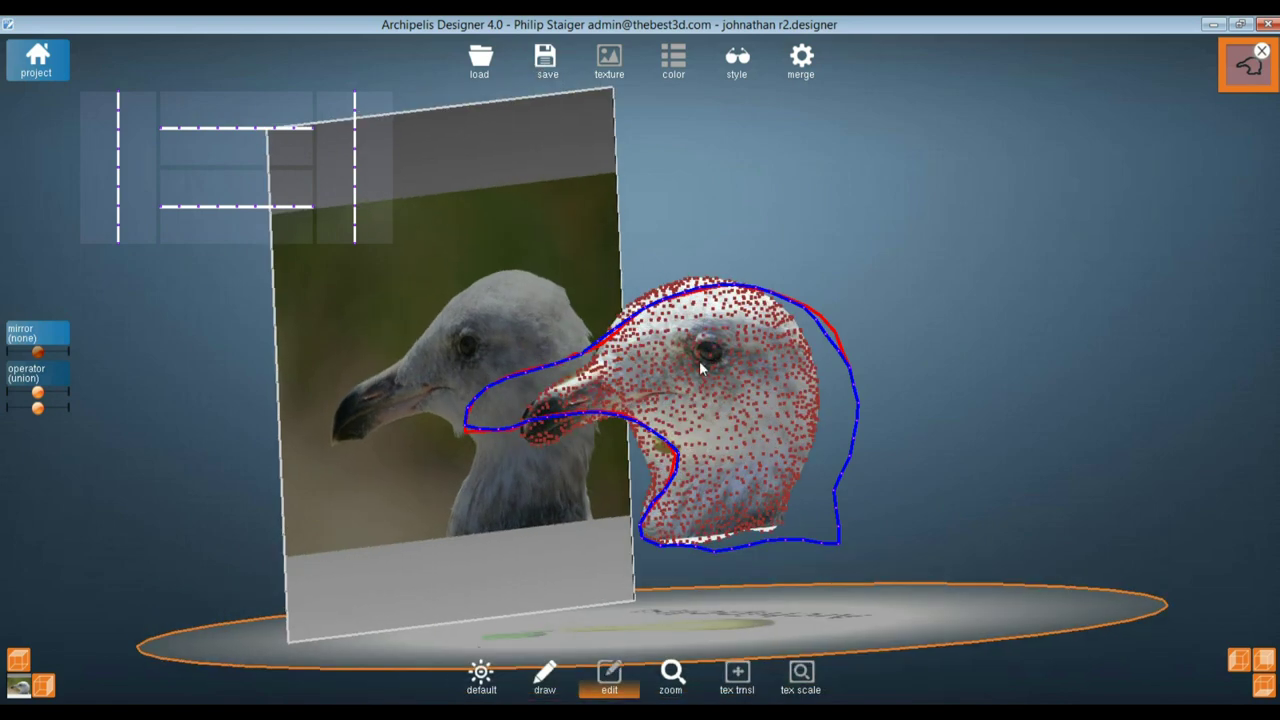
# Switch to Archipelis Designer and display the gull head as a shaded wireframe mesh
pyautogui.scroll(5, 699, 360)
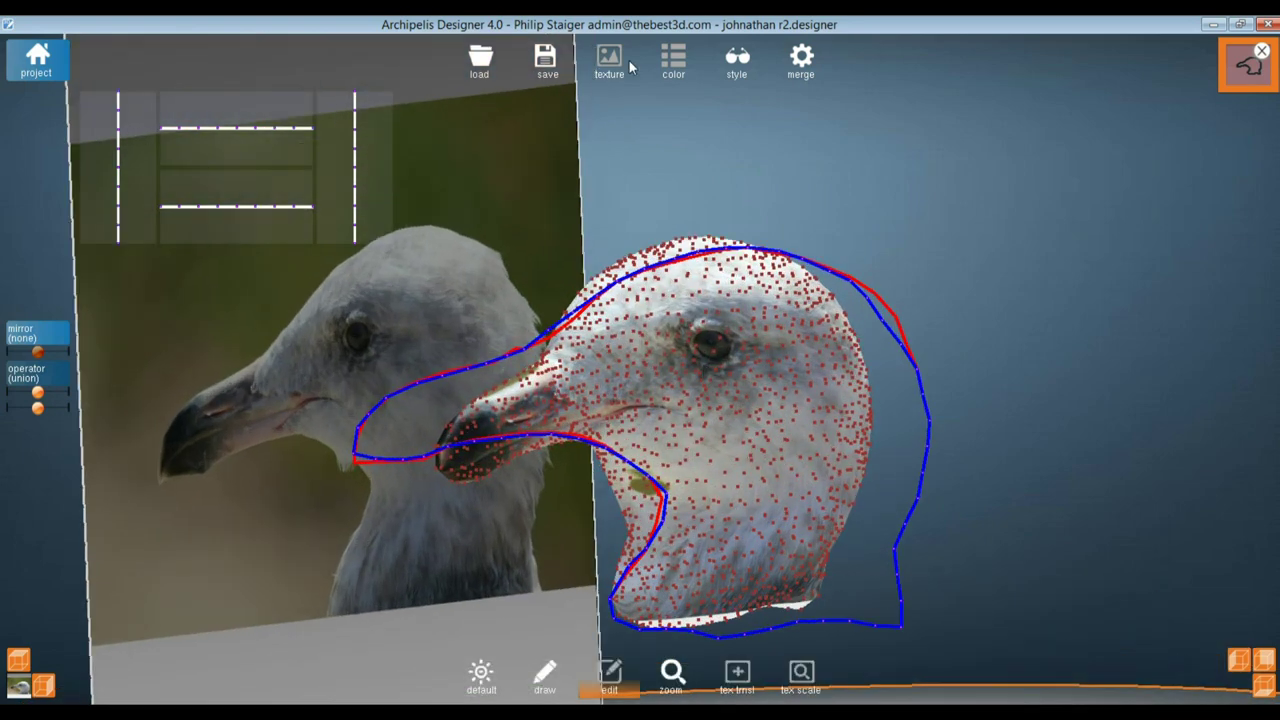
pyautogui.click(737, 70)
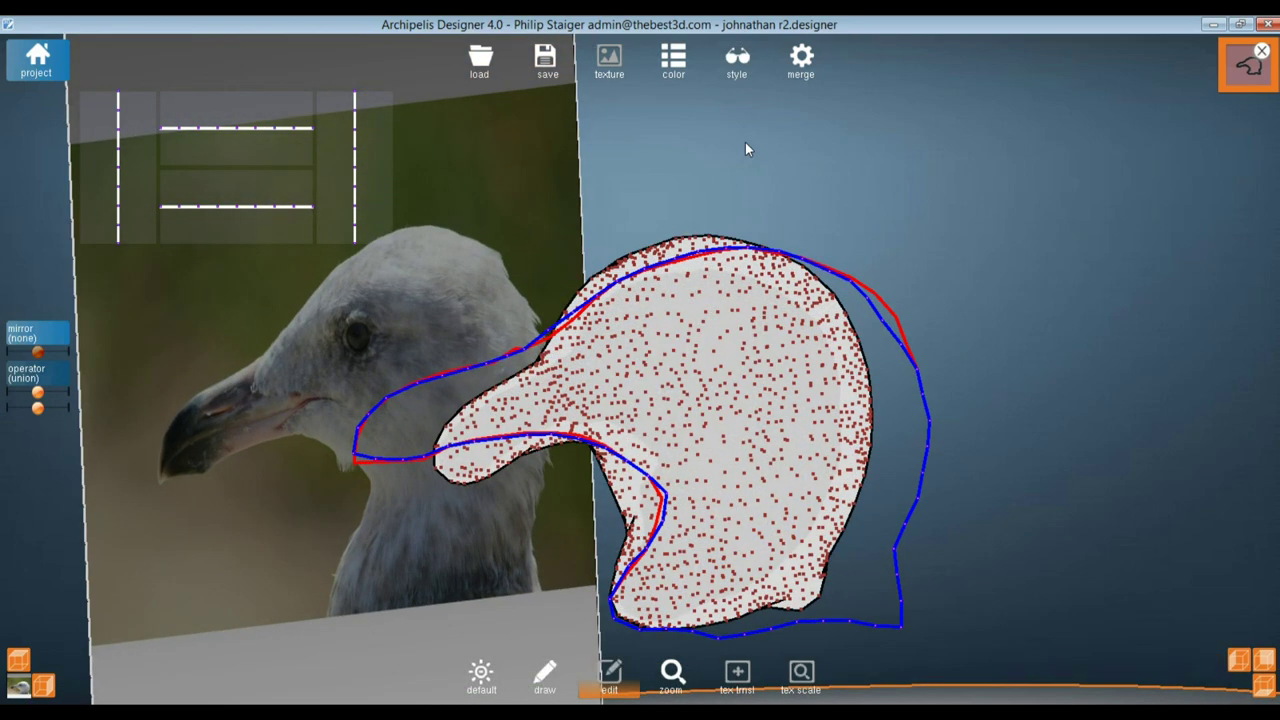
pyautogui.click(742, 62)
pyautogui.click(745, 62)
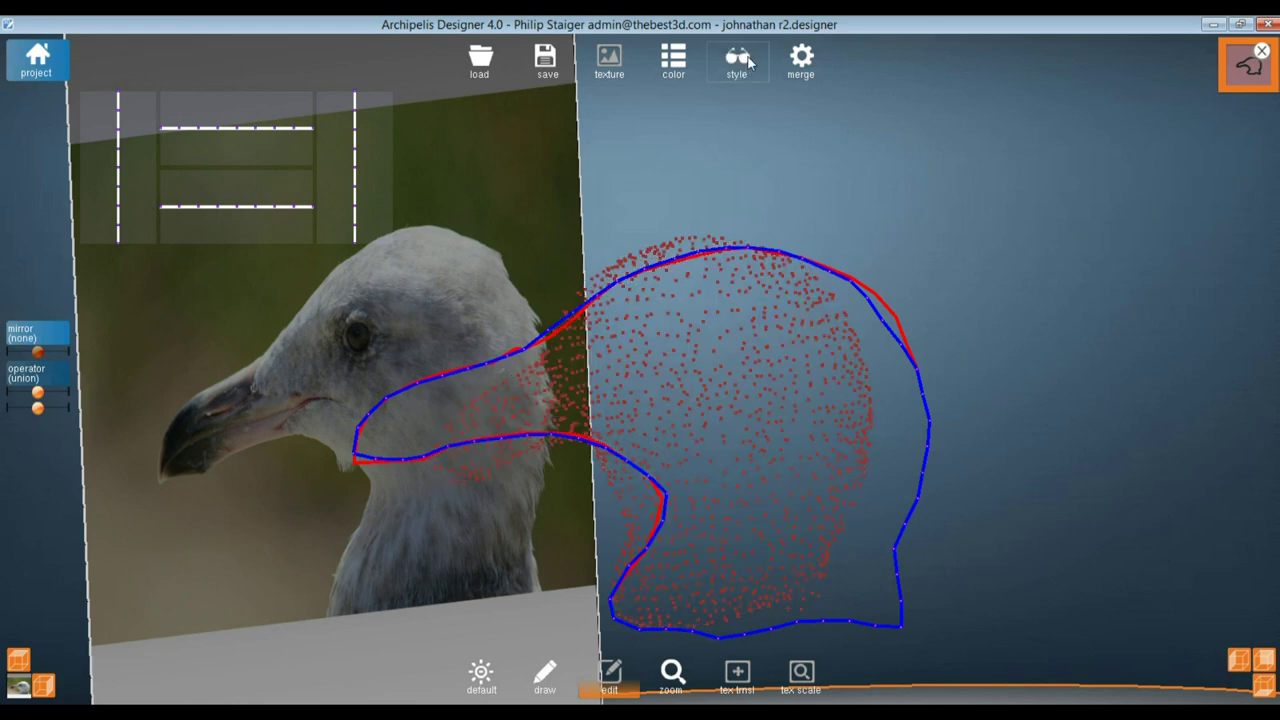
pyautogui.click(748, 62)
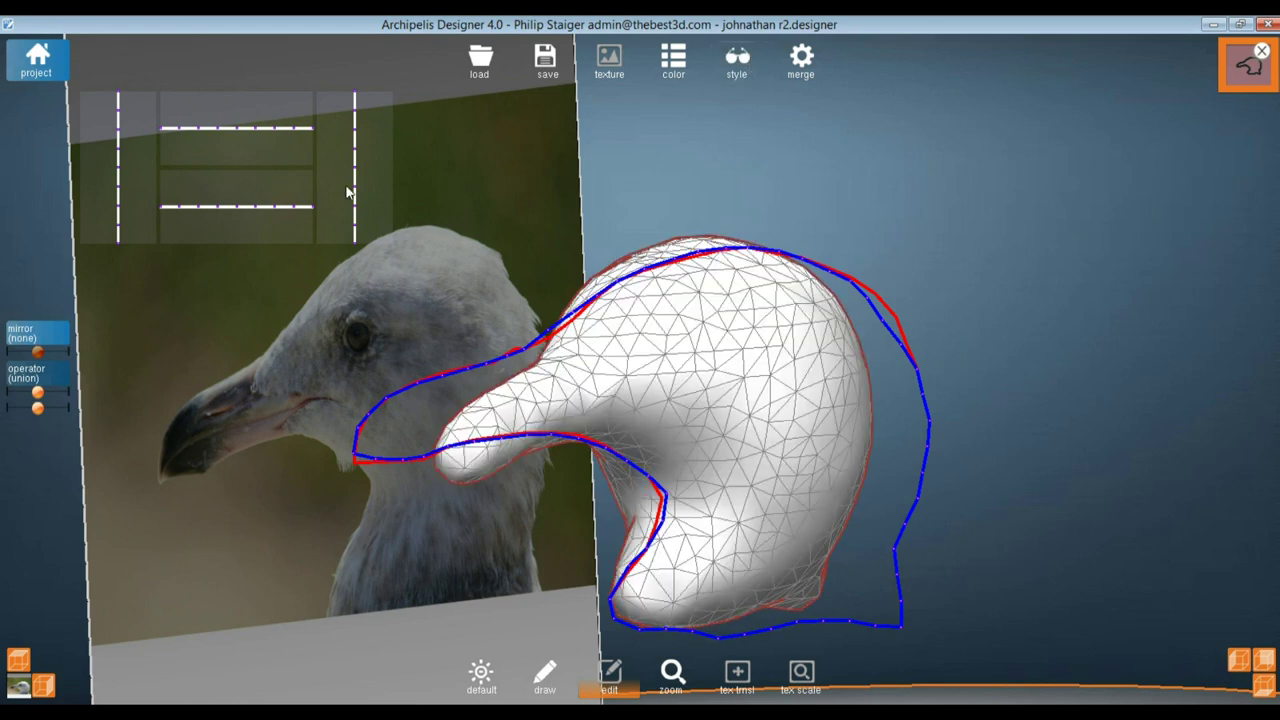
# Export the wireframe view of the gull head to Howler
pyautogui.click(38, 60)
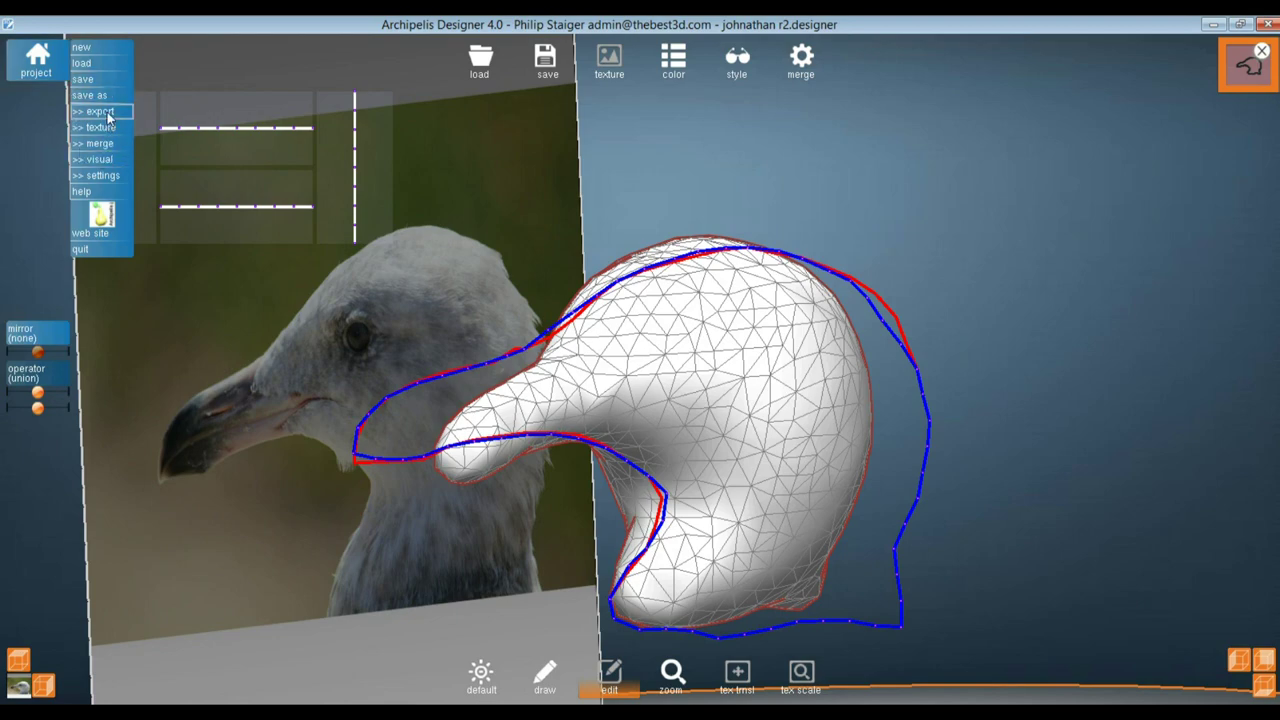
pyautogui.click(95, 111)
pyautogui.click(147, 138)
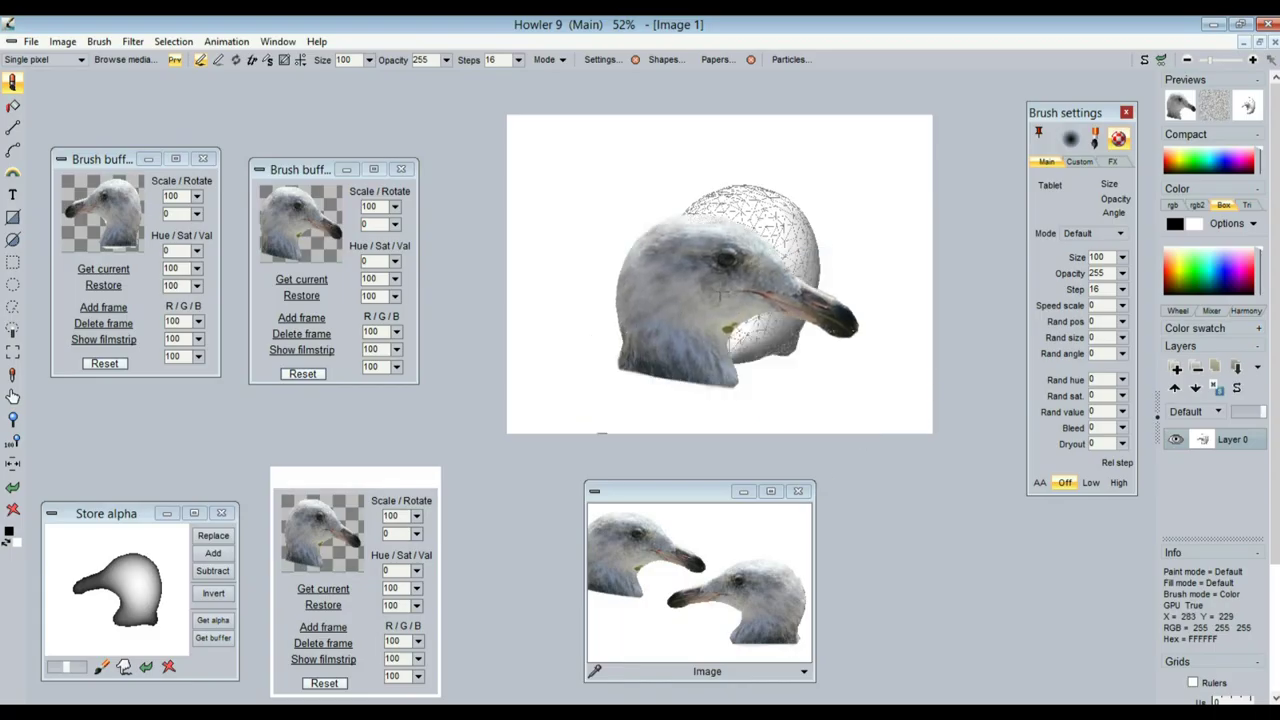
# Pick up the wireframe gull head from the canvas as a brush with a rectangular selection around it
pyautogui.scroll(4, 721, 297)
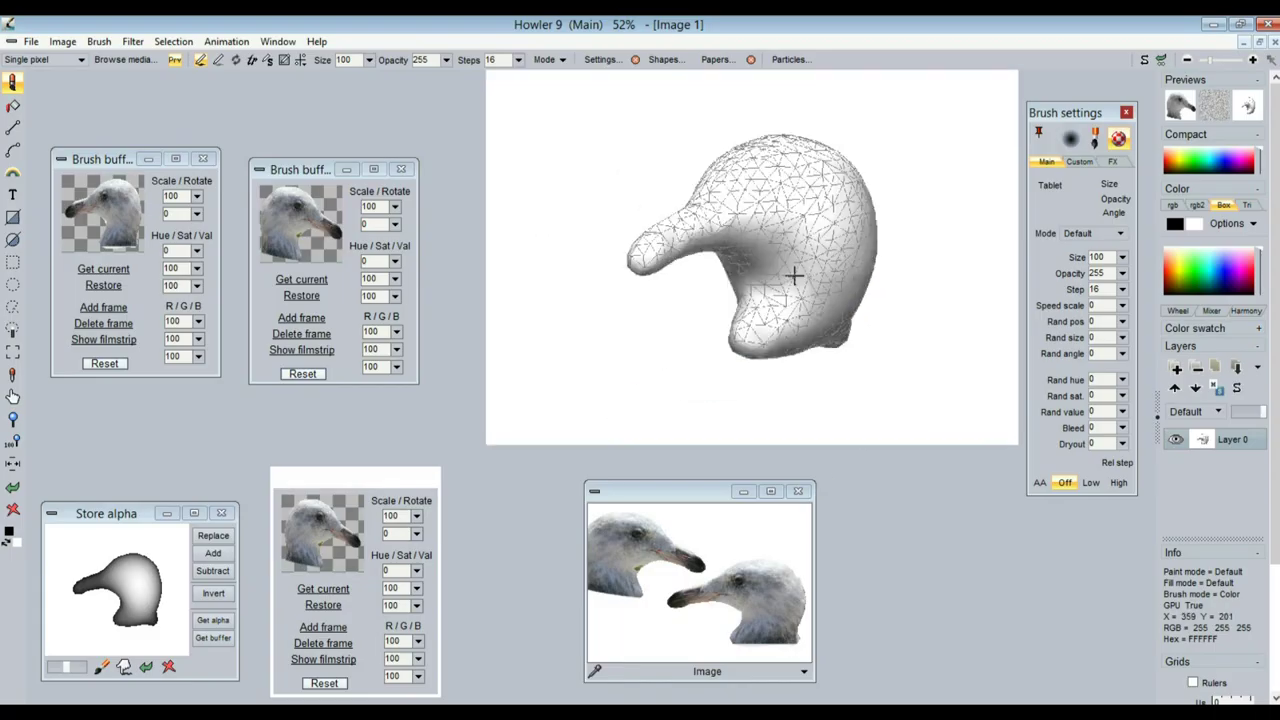
pyautogui.scroll(-3, 724, 293)
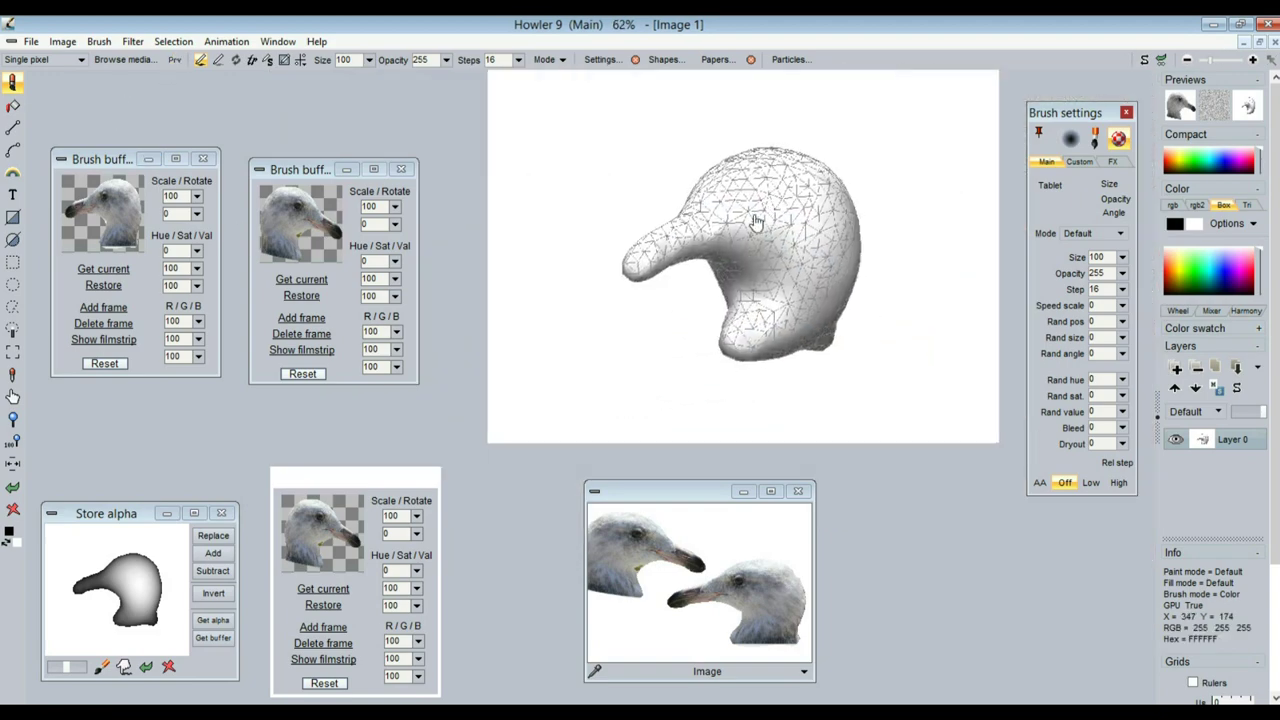
pyautogui.scroll(5, 774, 203)
pyautogui.moveTo(612, 431); pyautogui.dragTo(742, 389)
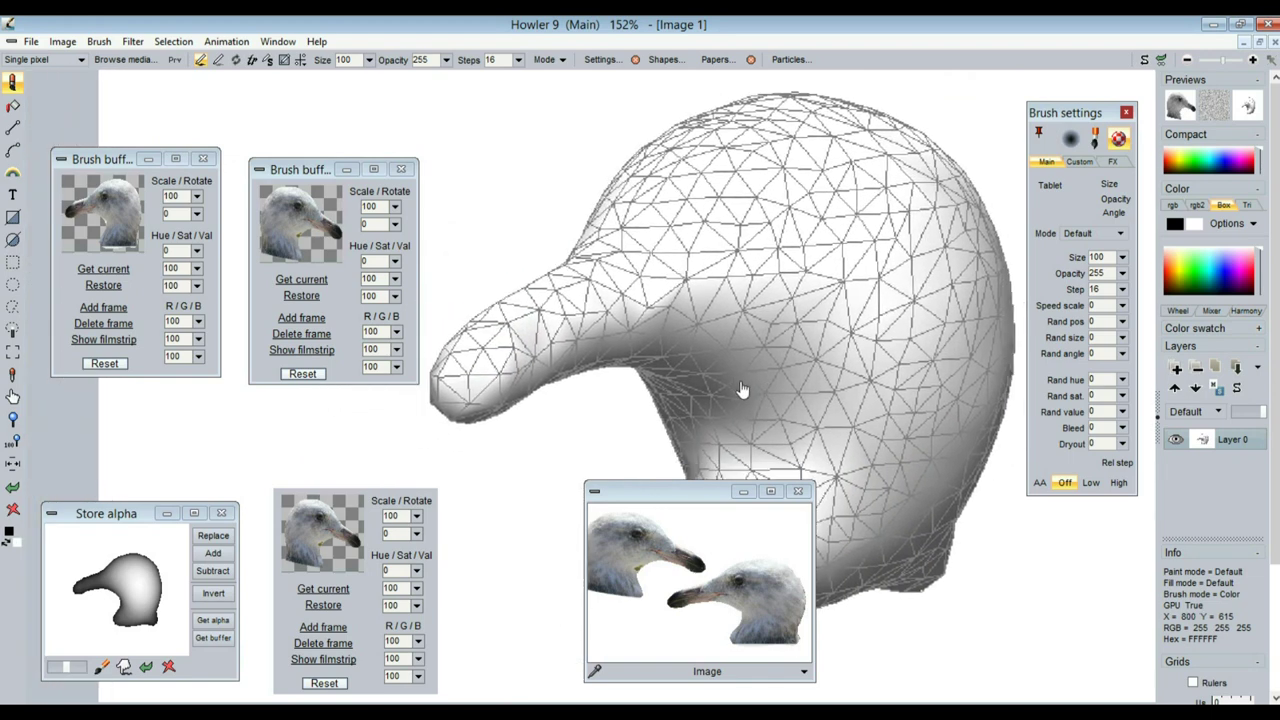
pyautogui.scroll(-3, 845, 258)
pyautogui.moveTo(763, 323); pyautogui.dragTo(818, 298)
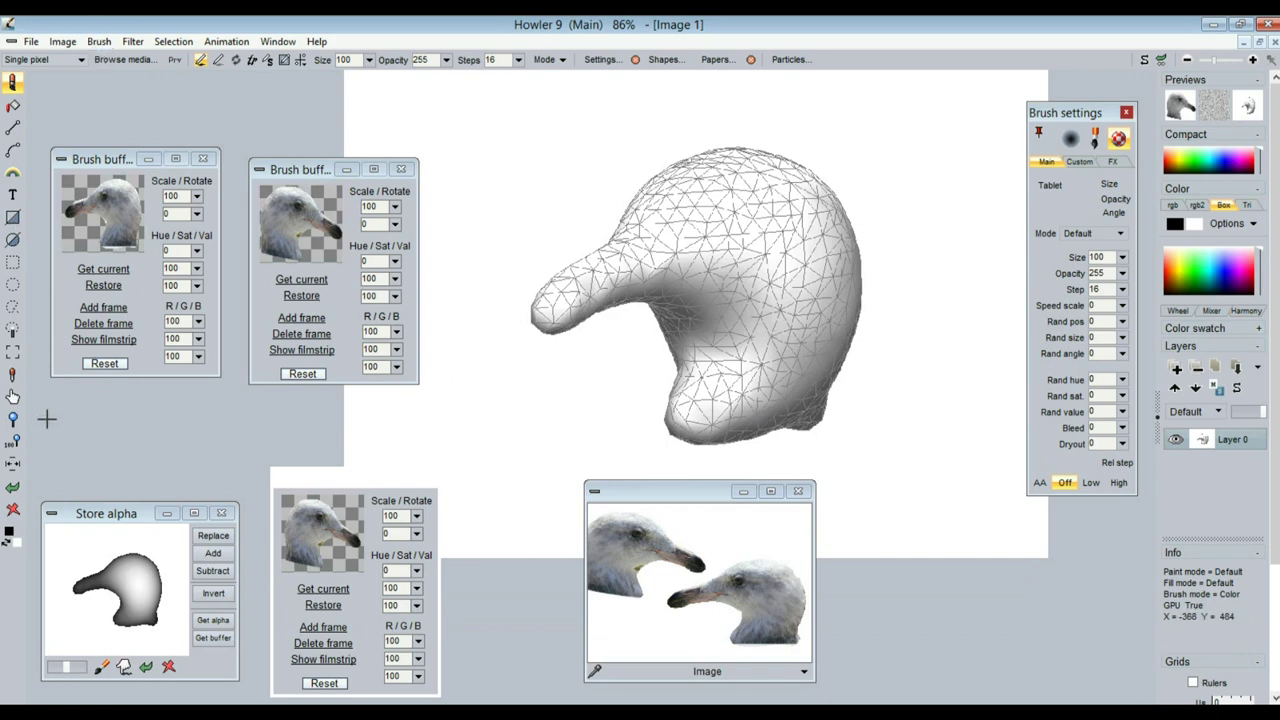
pyautogui.click(12, 353)
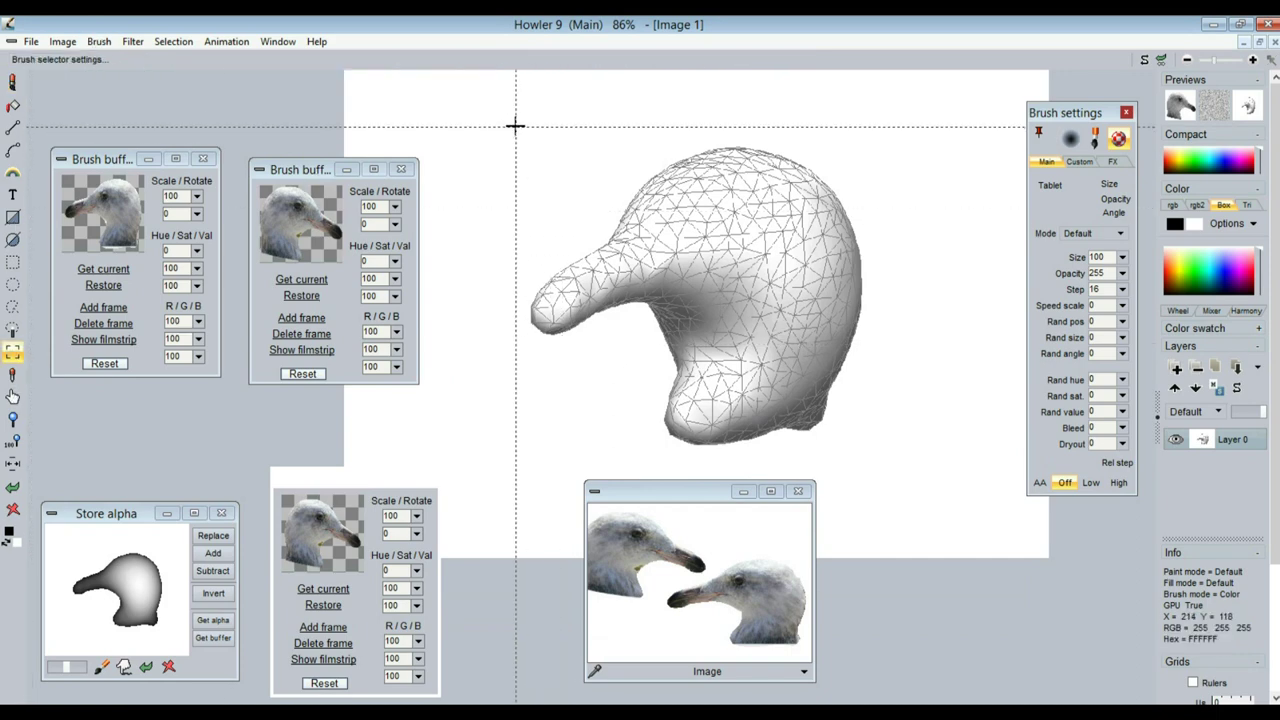
pyautogui.moveTo(886, 456); pyautogui.dragTo(900, 451)
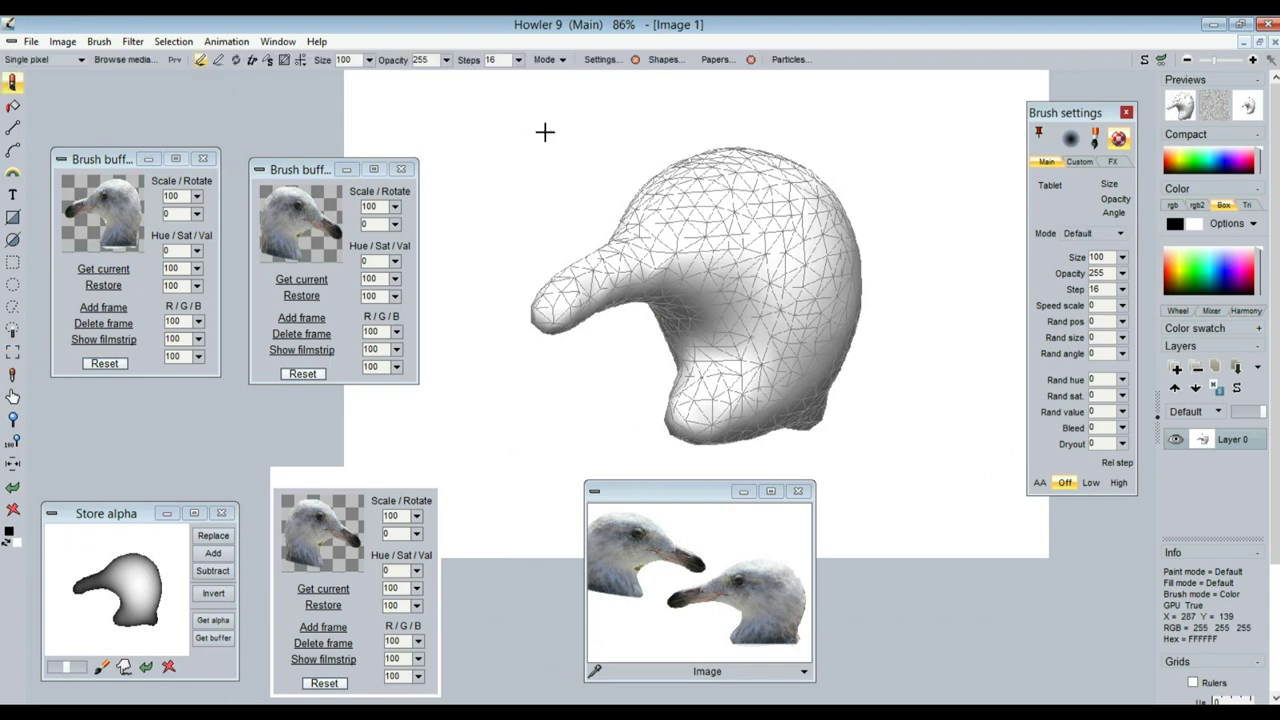
# Store the wireframe head brush in a new brush buffer and place it below the brush settings
pyautogui.click(99, 41)
pyautogui.click(140, 120)
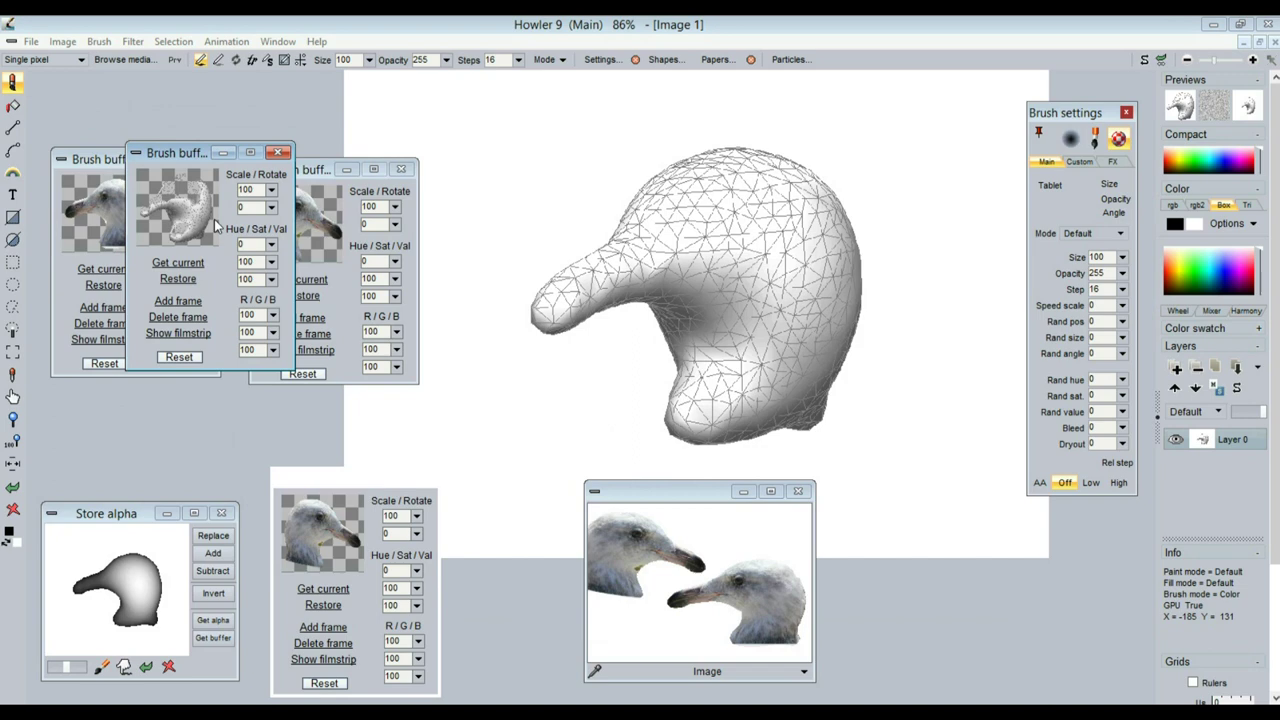
pyautogui.moveTo(160, 158)
pyautogui.mouseDown()
pyautogui.moveTo(904, 421)
pyautogui.moveTo(892, 456)
pyautogui.moveTo(1120, 558)
pyautogui.moveTo(985, 530)
pyautogui.moveTo(907, 463)
pyautogui.moveTo(1033, 531)
pyautogui.mouseUp()
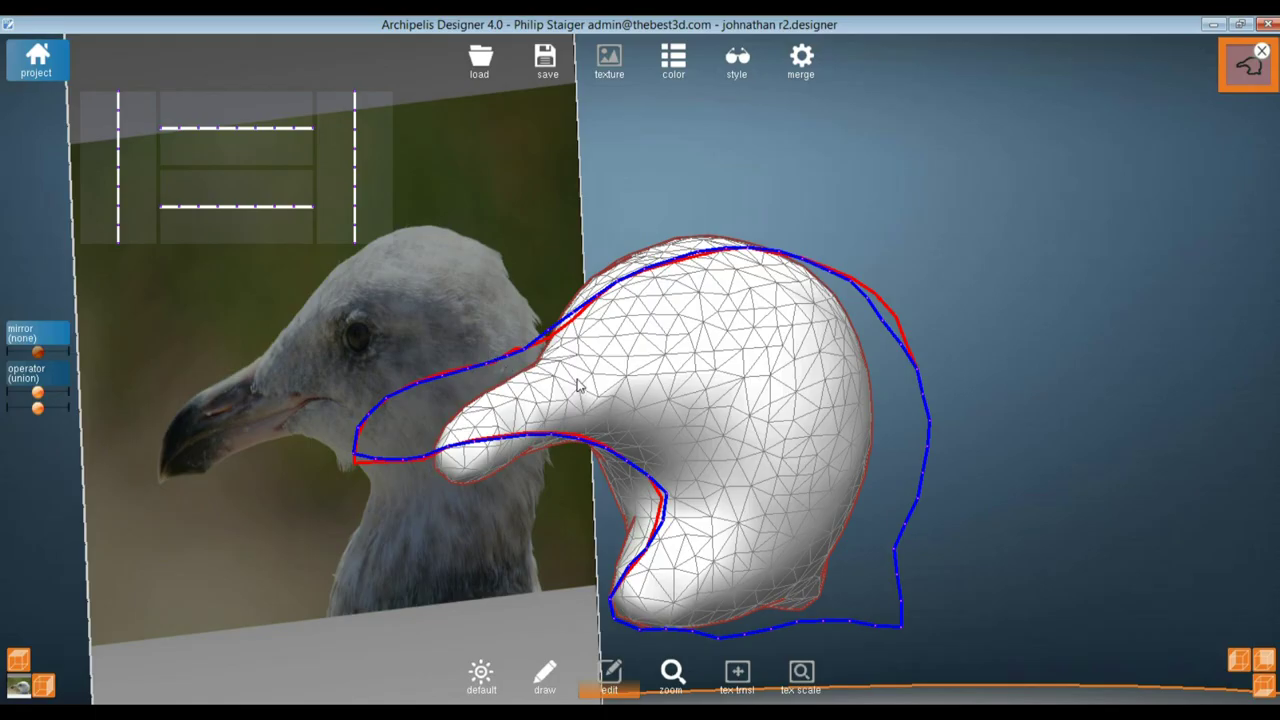
# Switch to Archipelis Designer, return the gull head to its textured style and examine it from several angles and up close
pyautogui.scroll(-3, 723, 385)
pyautogui.moveTo(723, 385); pyautogui.dragTo(570, 445, button='right')
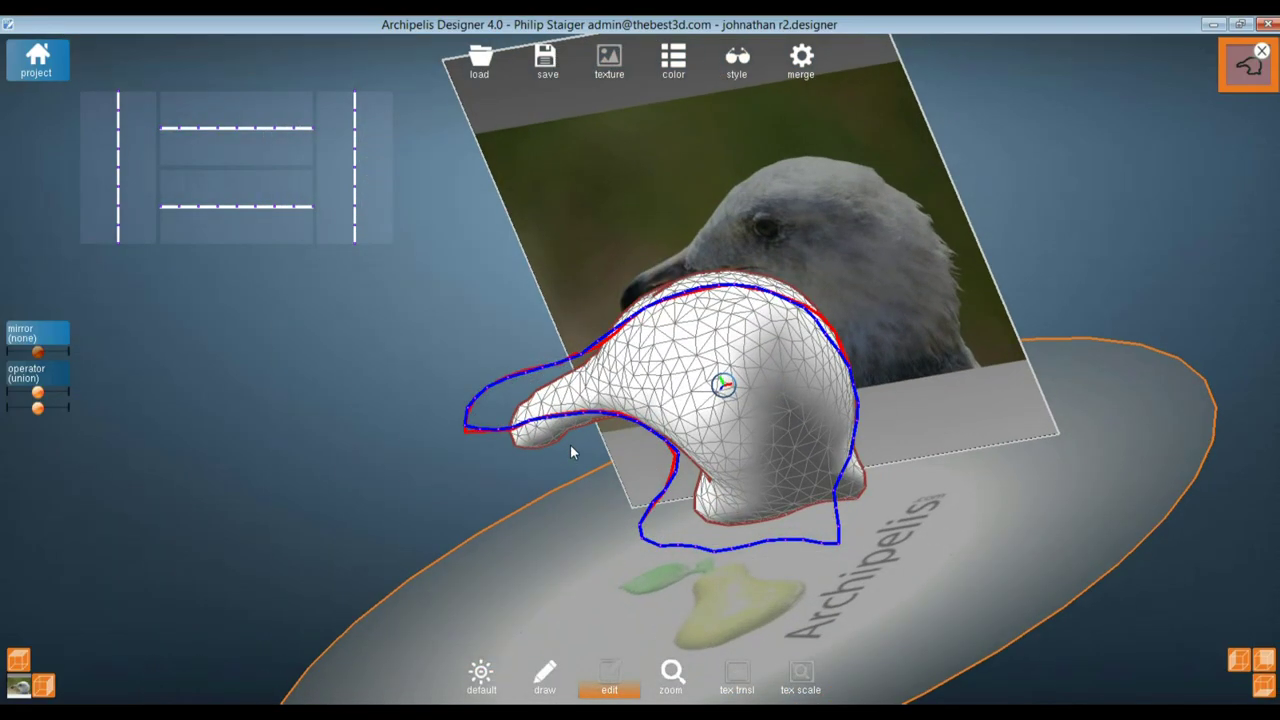
pyautogui.click(737, 60)
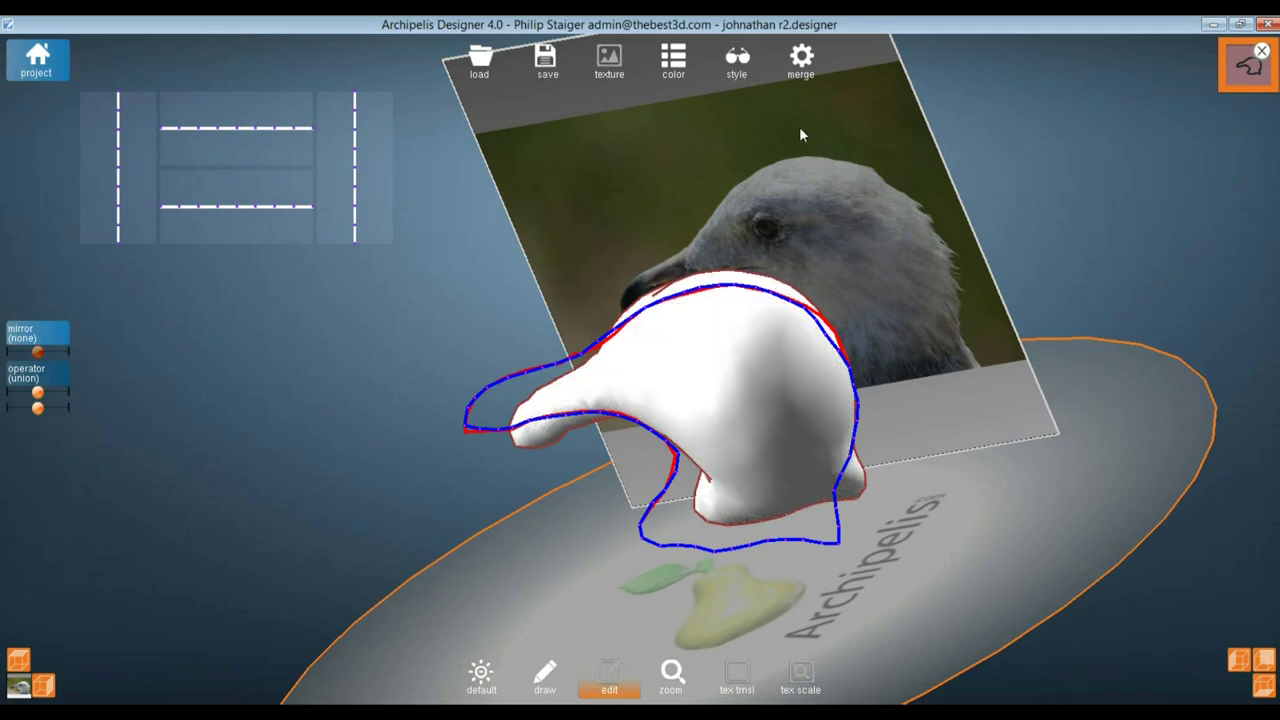
pyautogui.click(744, 58)
pyautogui.moveTo(701, 198); pyautogui.dragTo(713, 318)
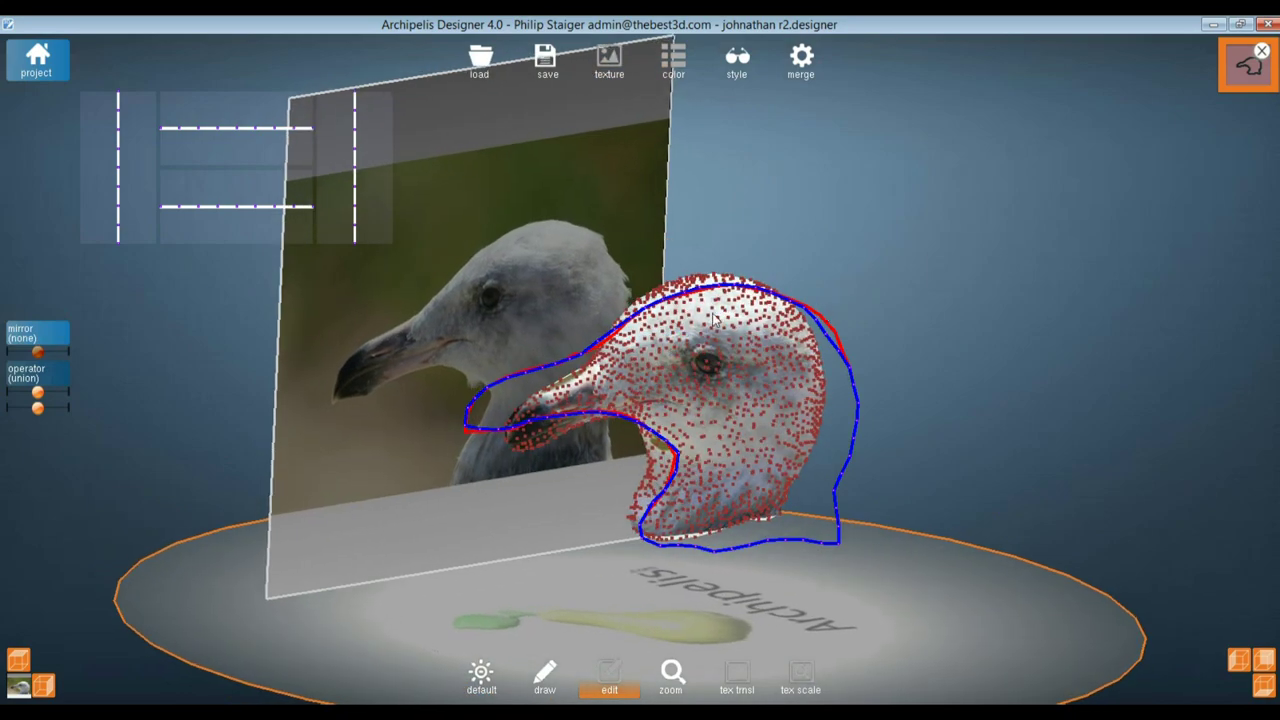
pyautogui.scroll(5, 780, 360)
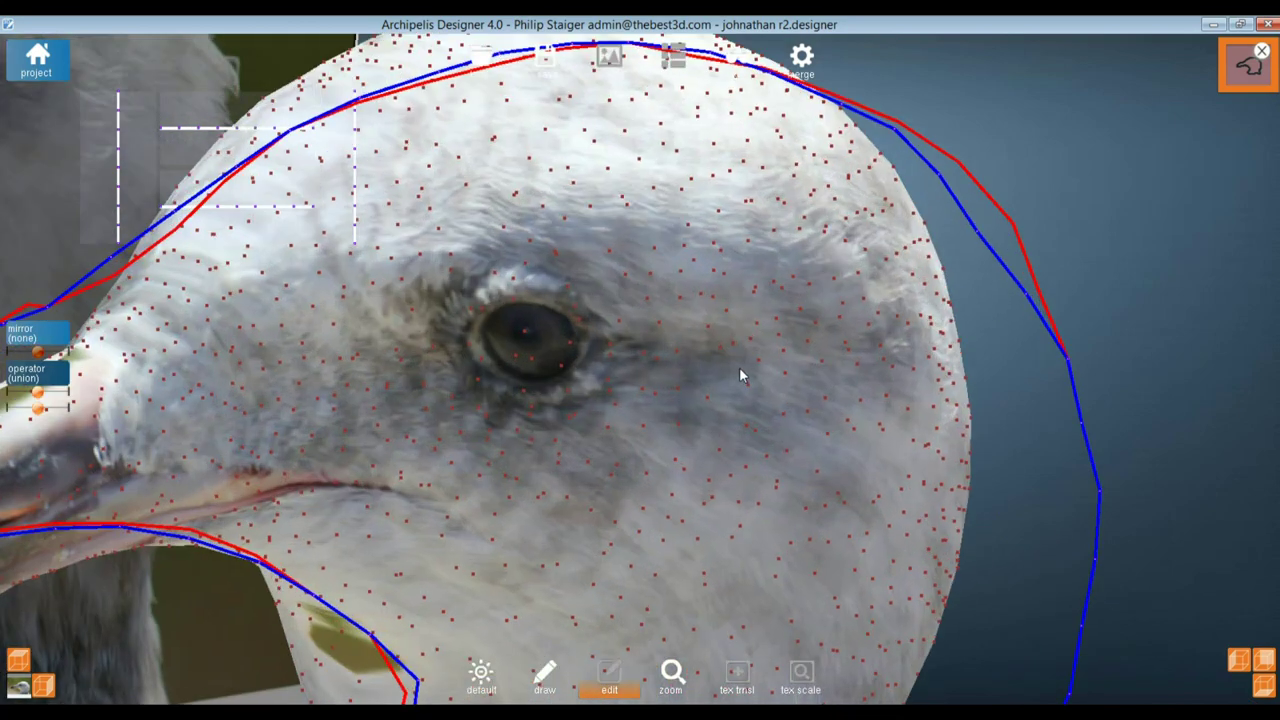
pyautogui.scroll(-1, 739, 367)
pyautogui.scroll(-4, 739, 367)
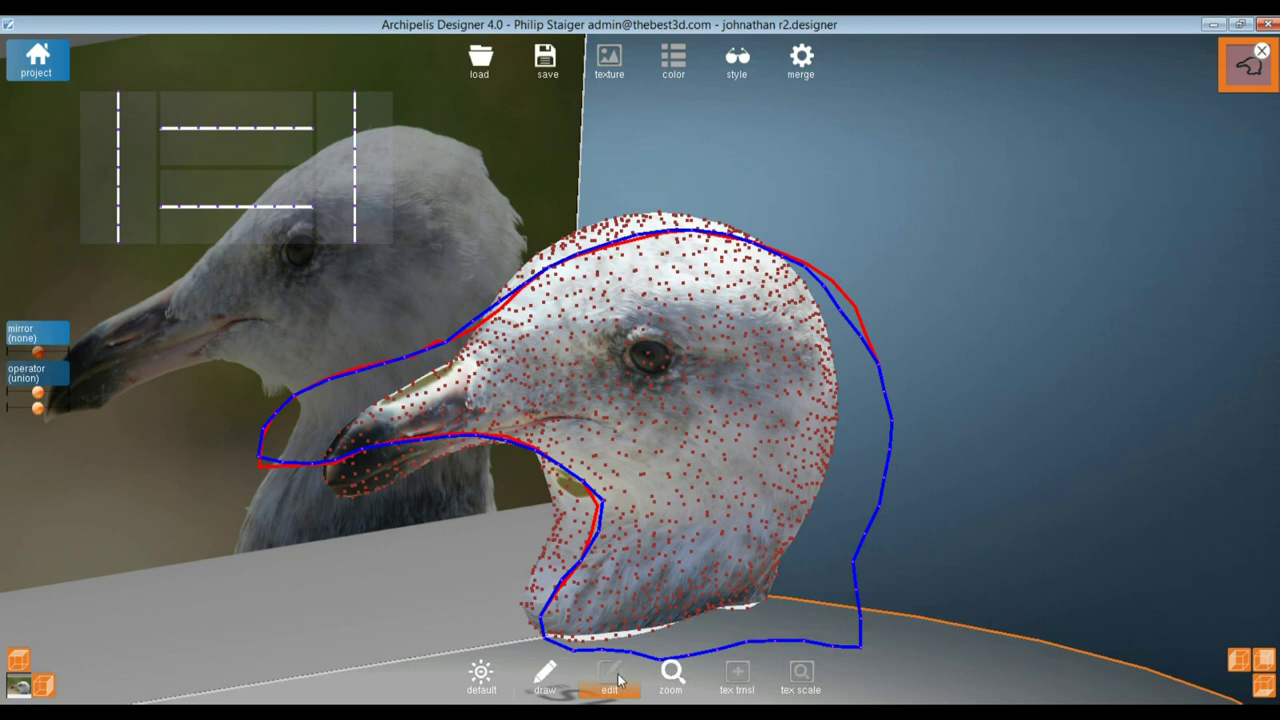
# Switch to draw mode and display the gull head as an untextured, smooth-shaded white model
pyautogui.click(548, 678)
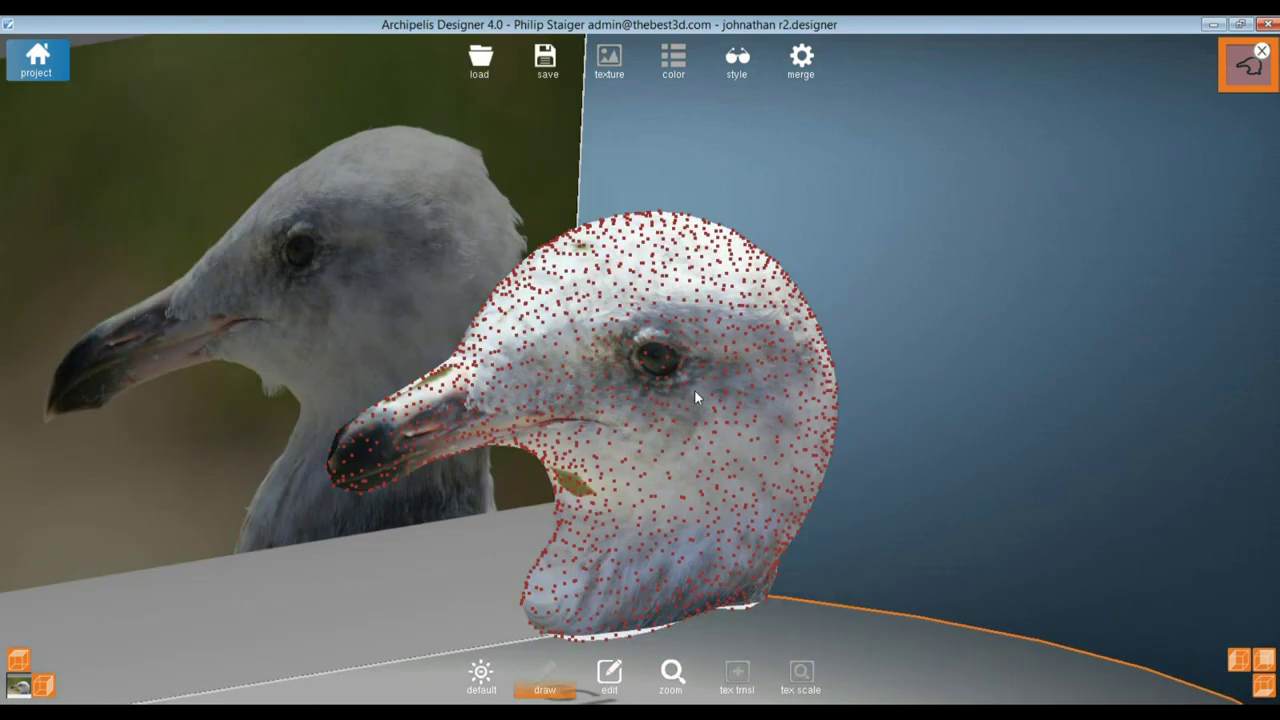
pyautogui.scroll(4, 708, 396)
pyautogui.scroll(-1, 708, 396)
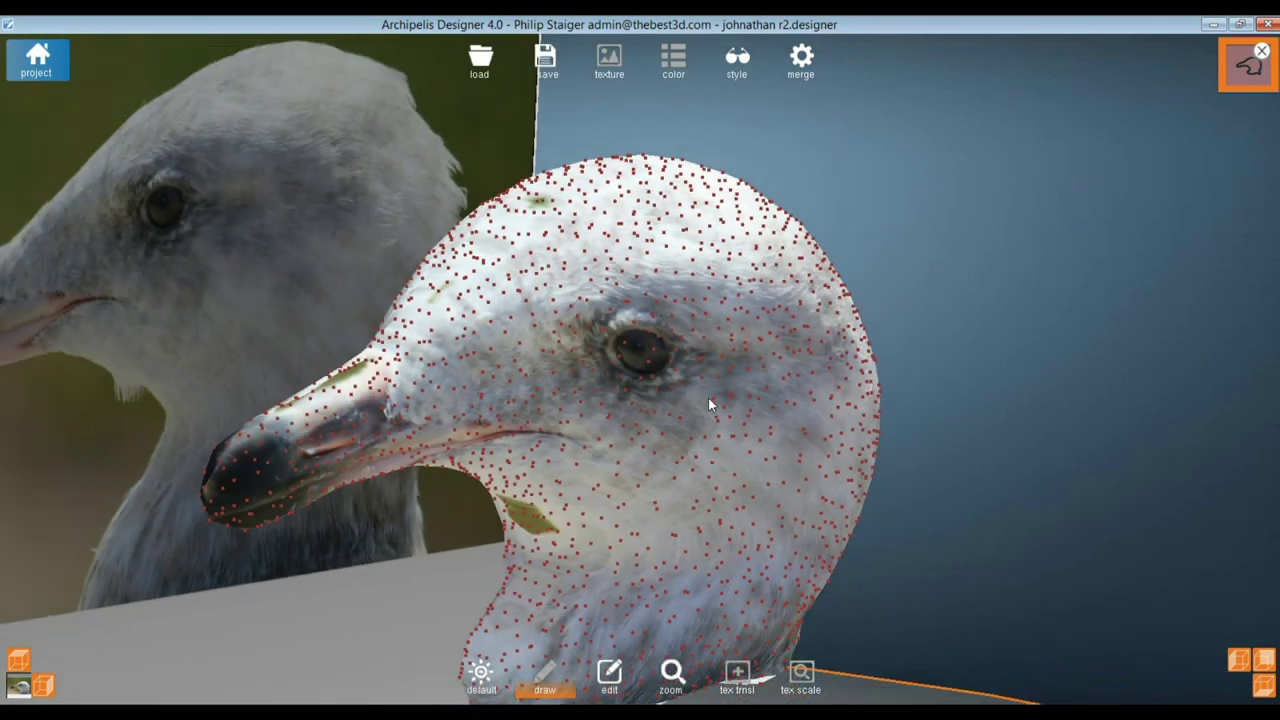
pyautogui.scroll(-3, 772, 436)
pyautogui.moveTo(772, 436); pyautogui.dragTo(690, 455, button='right')
pyautogui.click(748, 70)
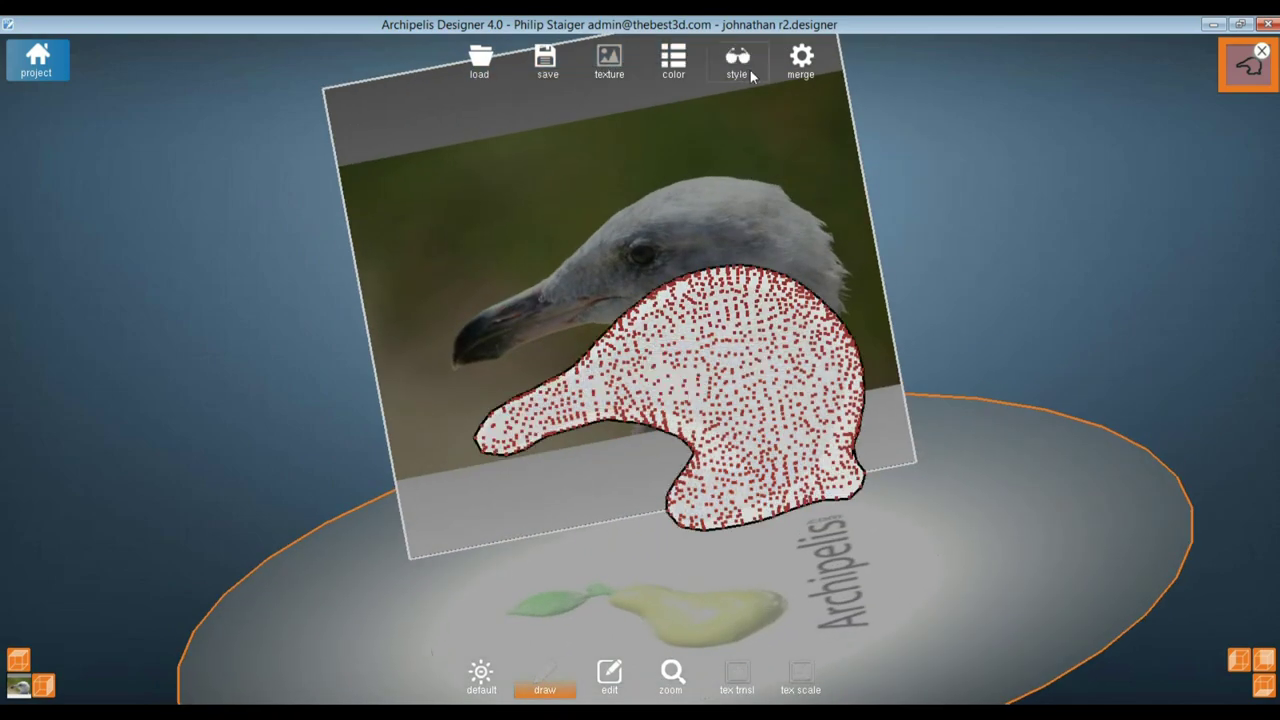
pyautogui.click(738, 62)
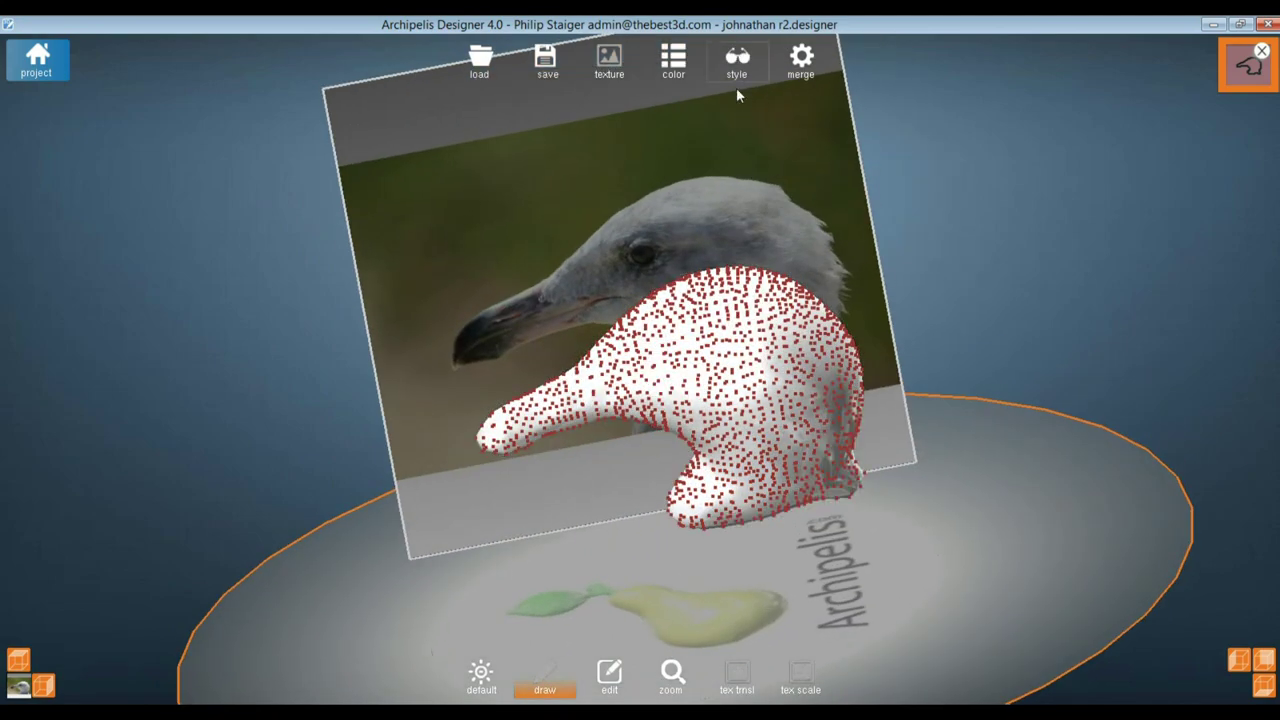
# Turn the shaded gull head so its beak faces the opposite way and export this view to Howler
pyautogui.moveTo(813, 432); pyautogui.dragTo(465, 509)
pyautogui.moveTo(580, 433); pyautogui.dragTo(605, 387, button='right')
pyautogui.scroll(5, 627, 462)
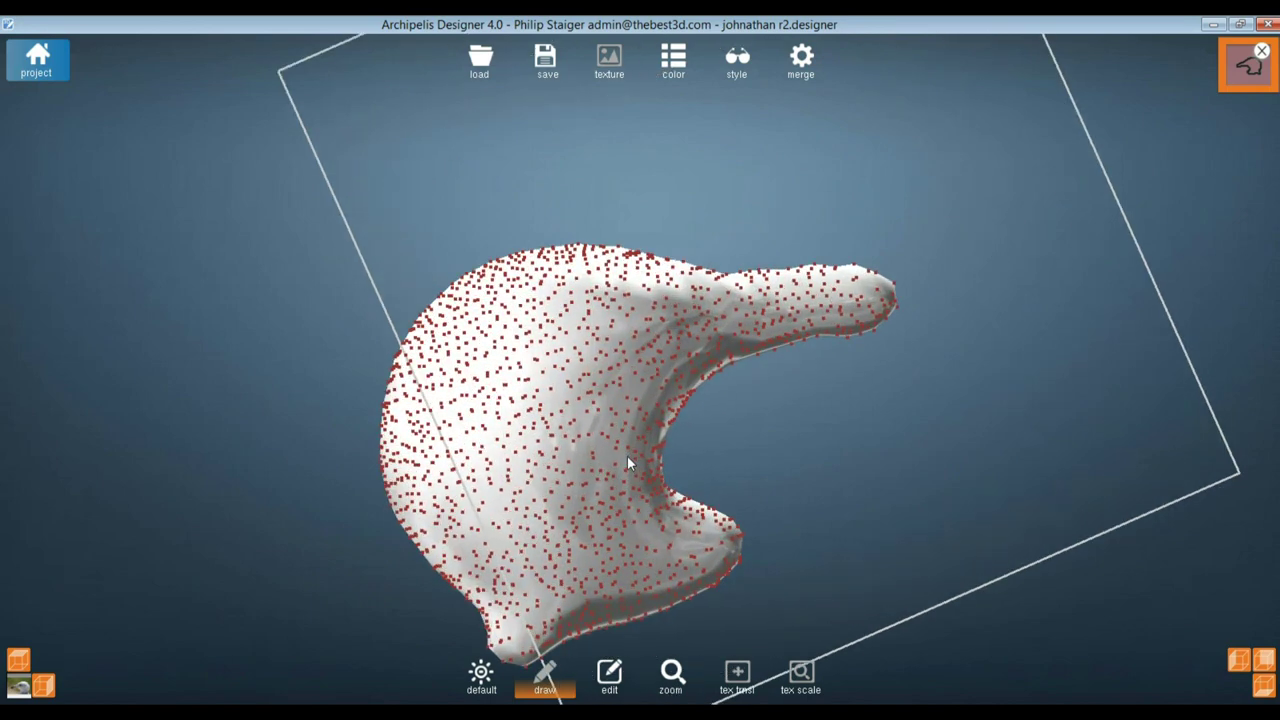
pyautogui.click(37, 60)
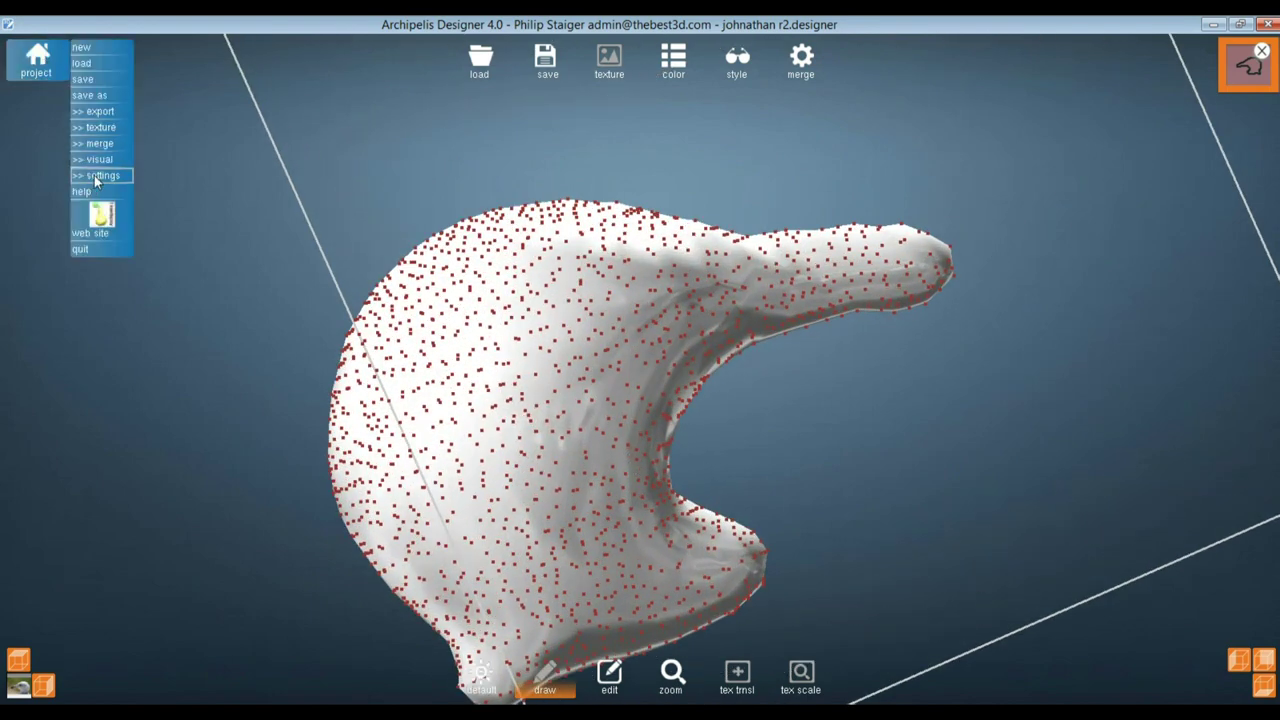
pyautogui.click(105, 113)
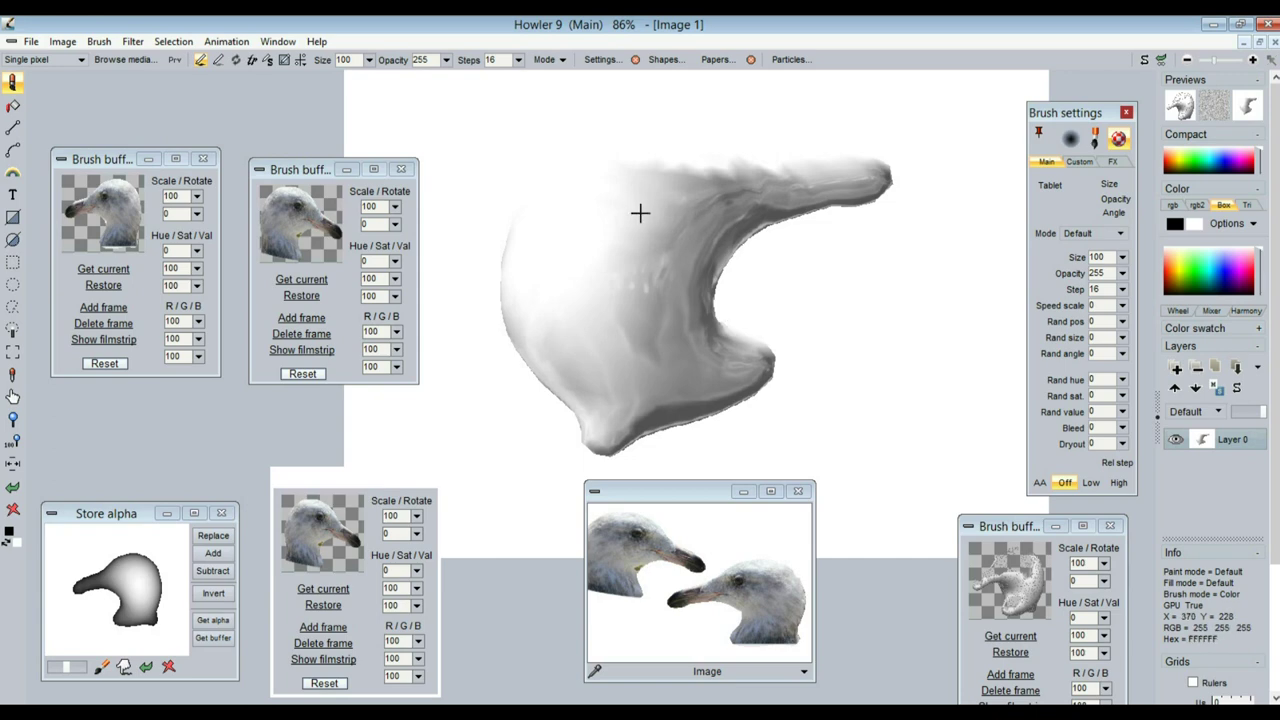
pyautogui.scroll(-3, 643, 206)
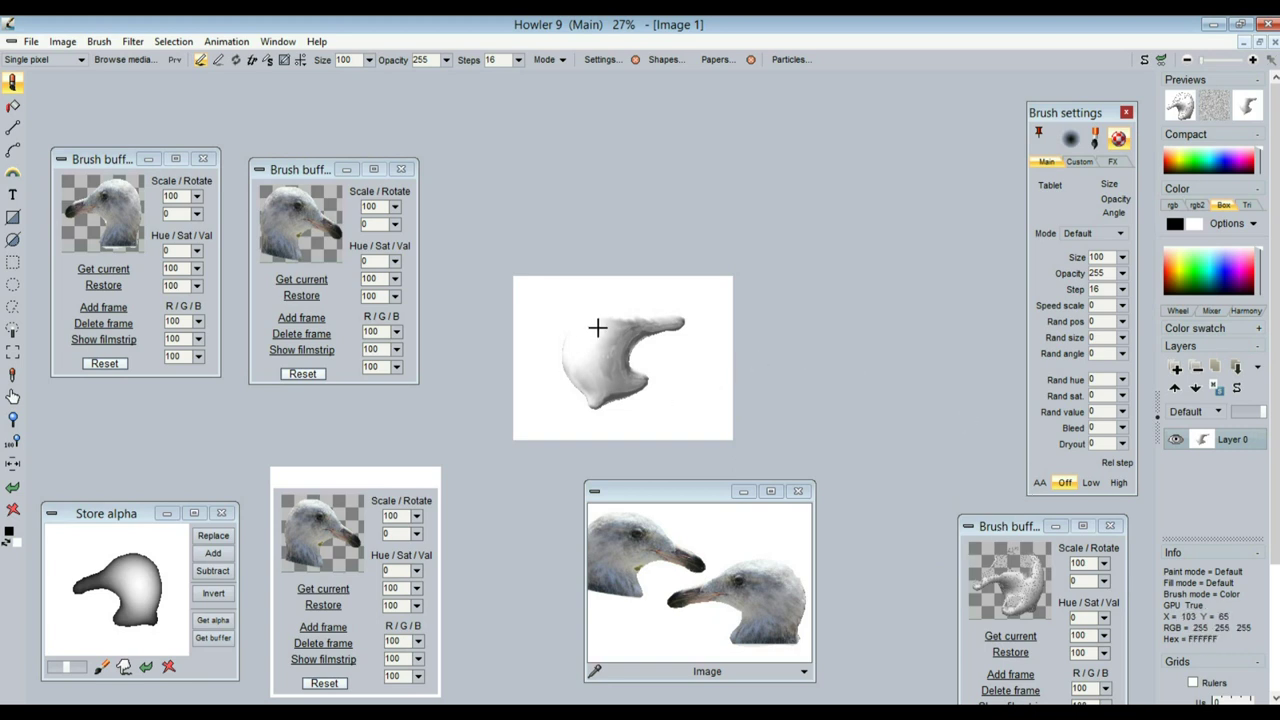
# Return to Archipelis Designer and align the view so the white gull head lies flat over the reference photo
pyautogui.hotkey('alt', 'Tab')
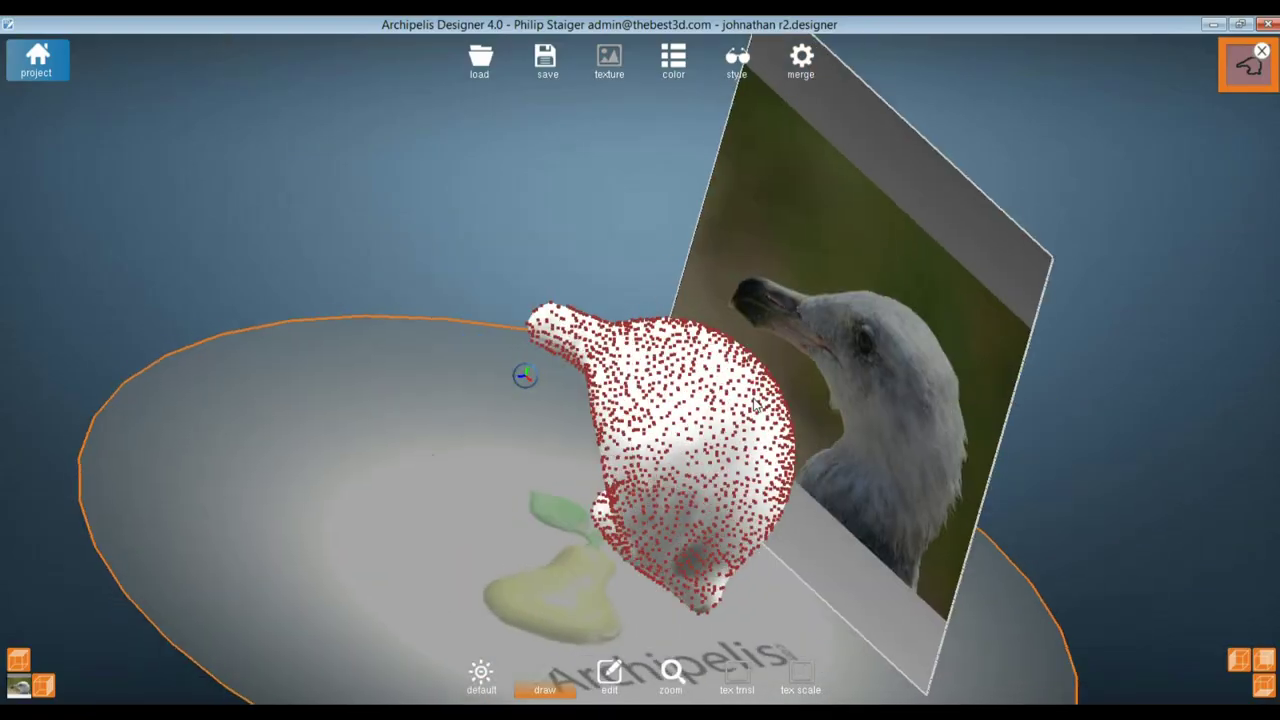
pyautogui.moveTo(754, 400); pyautogui.dragTo(880, 330, button='right')
pyautogui.click(46, 684)
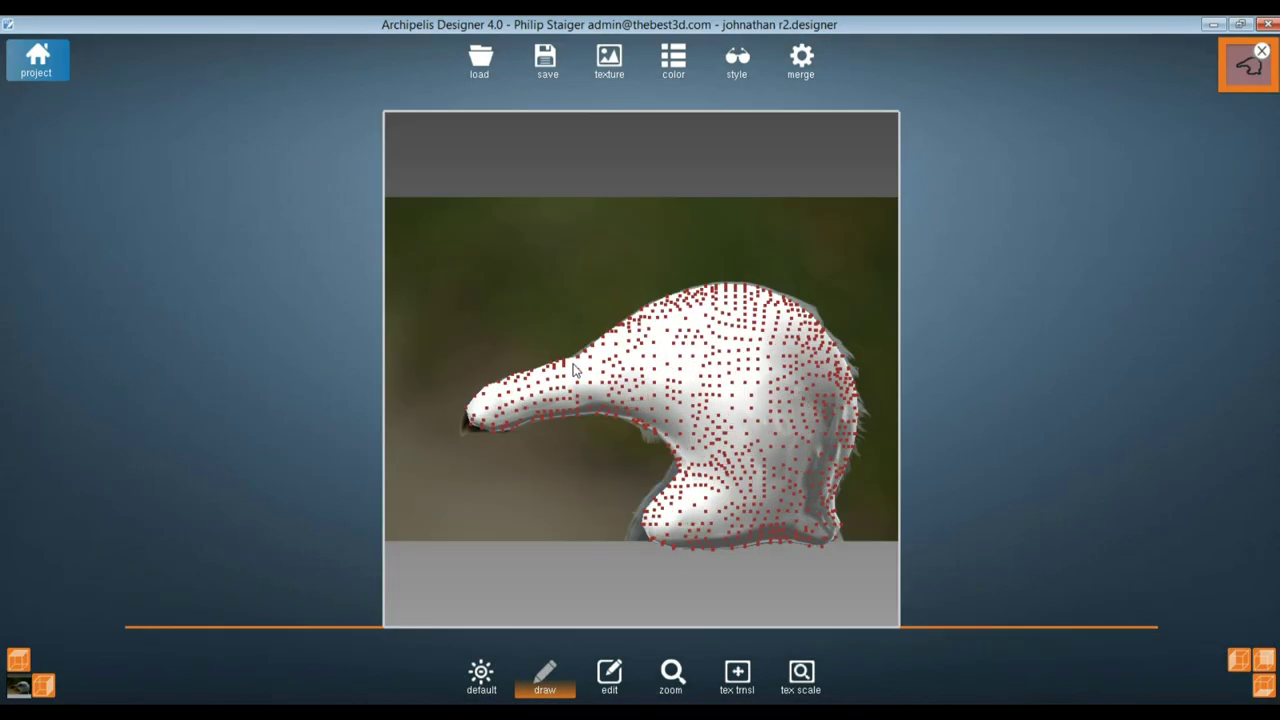
# Display the gull head as vertex points only and turn it to a three-quarter view beside the reference photo
pyautogui.click(738, 62)
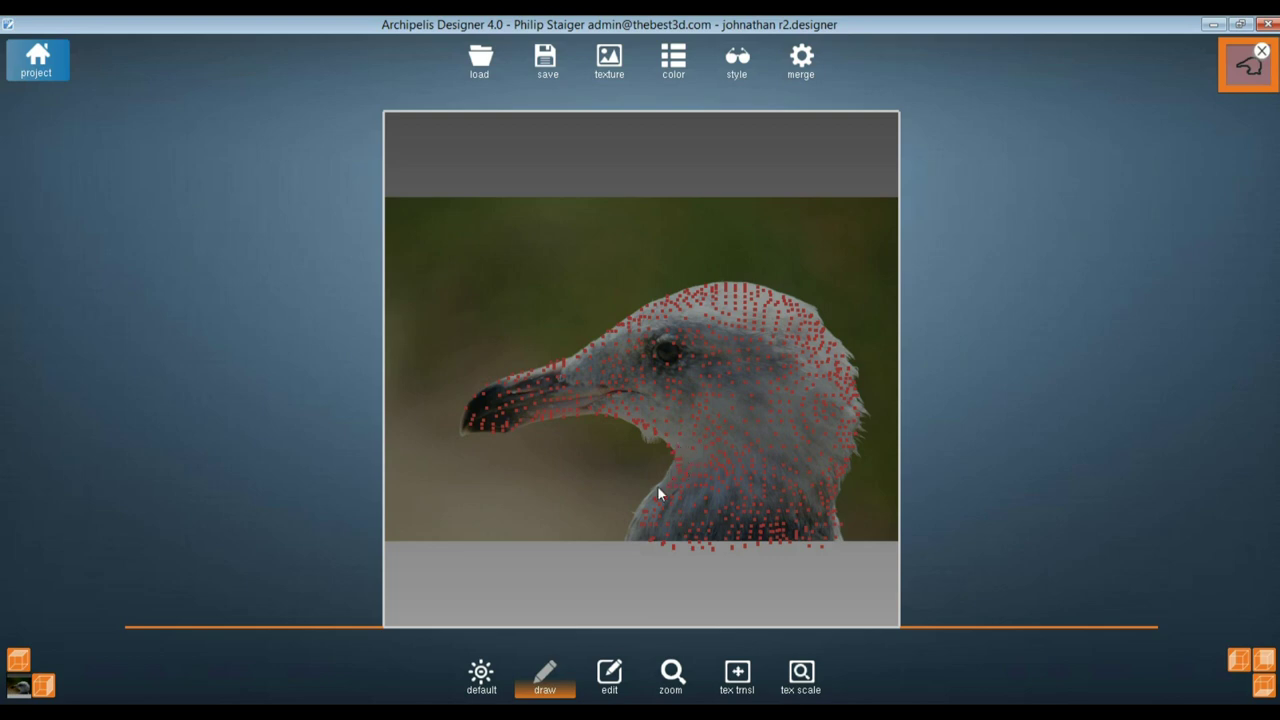
pyautogui.moveTo(767, 393); pyautogui.dragTo(795, 392, button='right')
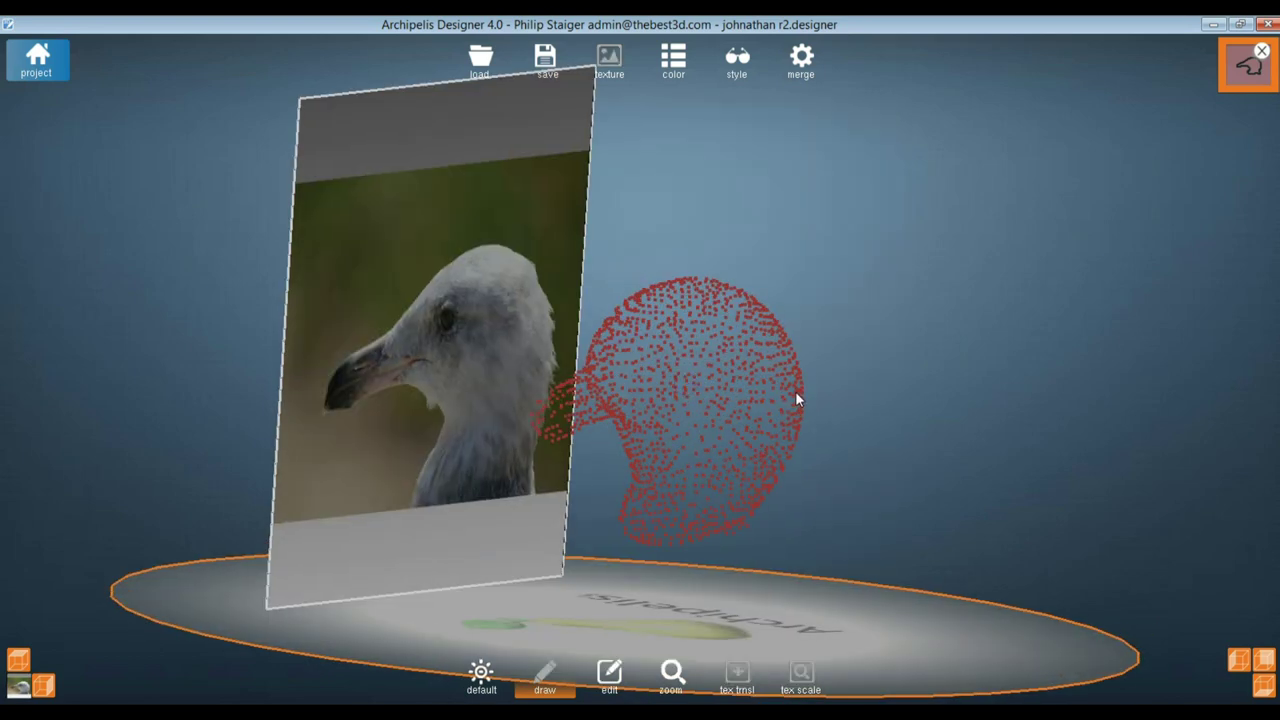
pyautogui.click(45, 62)
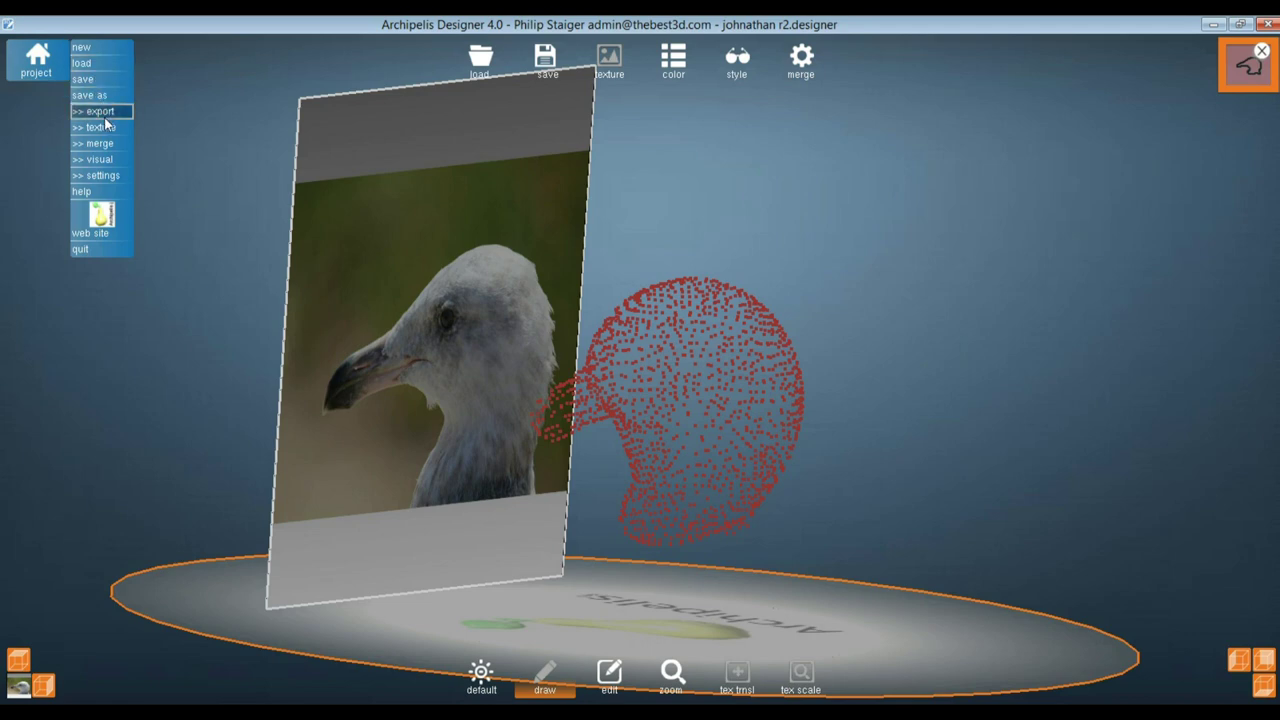
# Switch to Howler, confirm black as the primary color and clear the canvas
pyautogui.hotkey('alt', 'Tab')
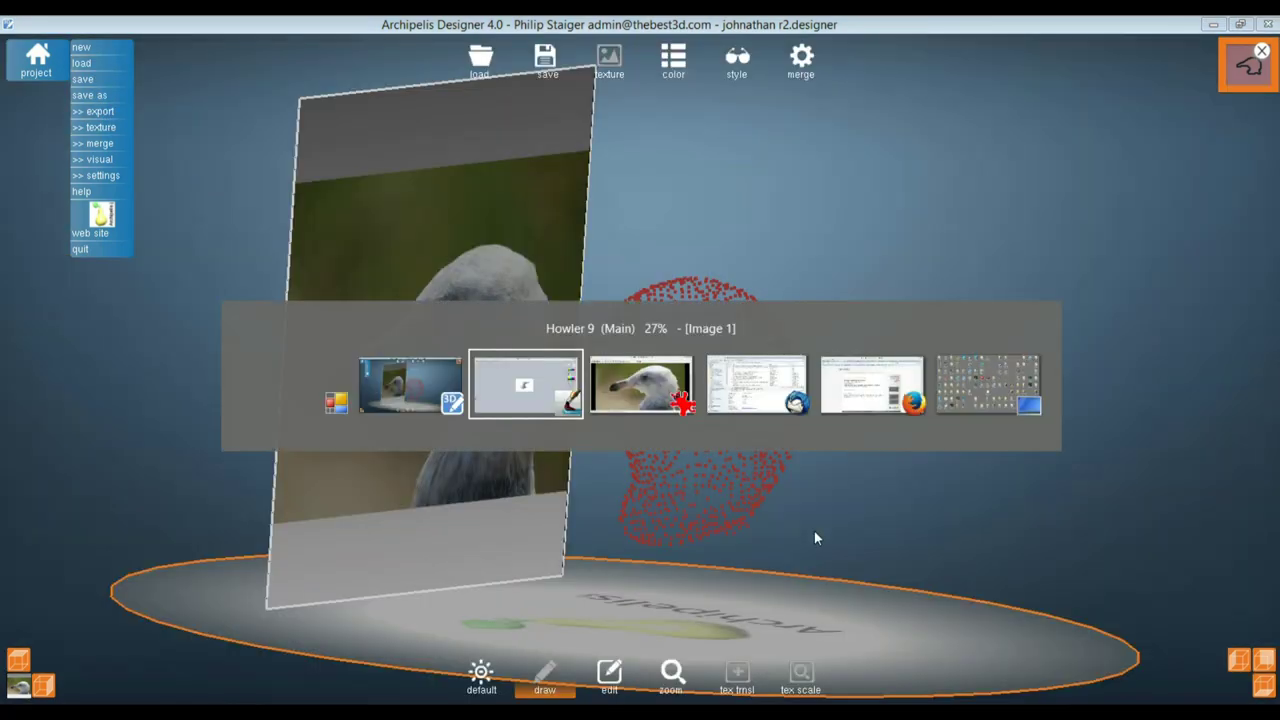
pyautogui.scroll(2, 723, 371)
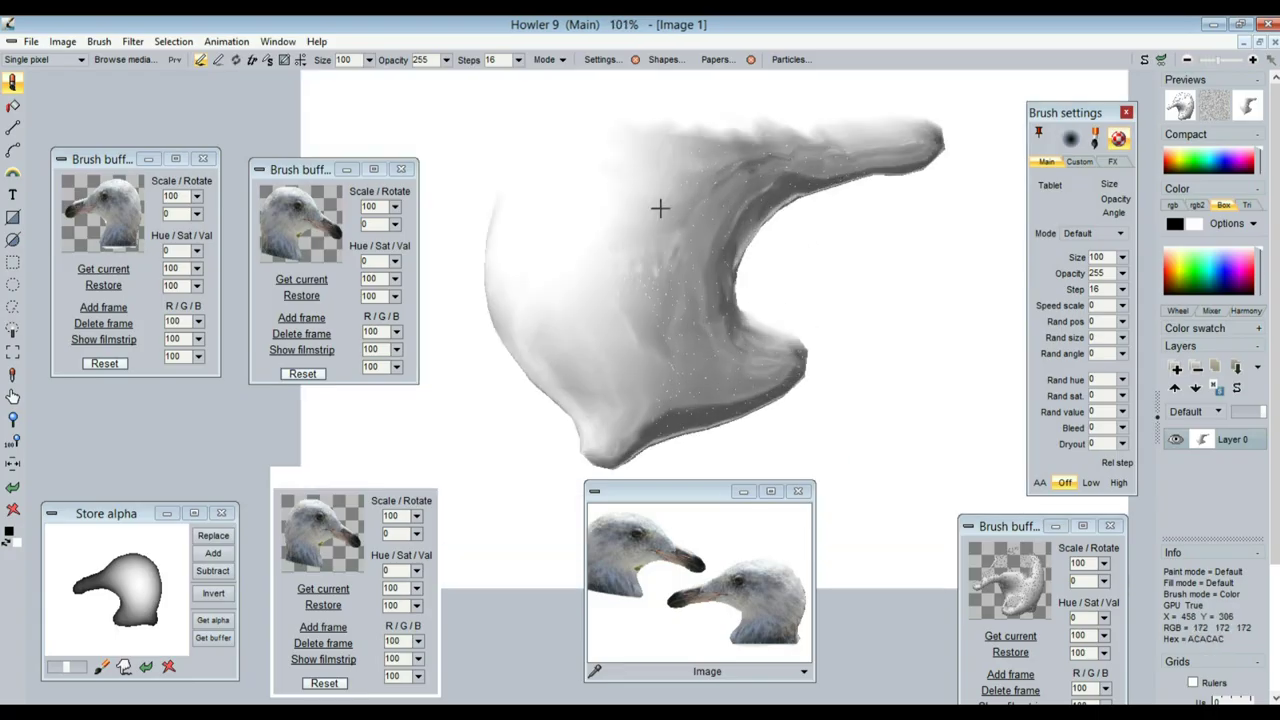
pyautogui.scroll(-2, 716, 300)
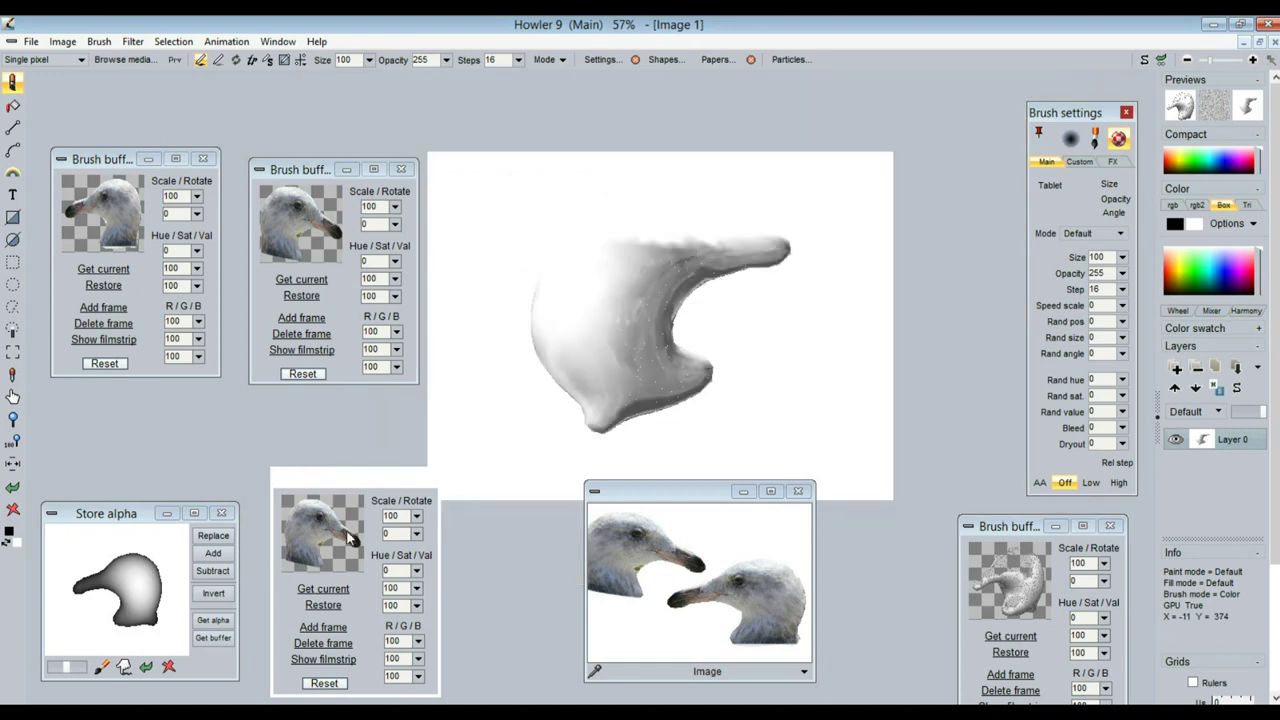
pyautogui.click(9, 536)
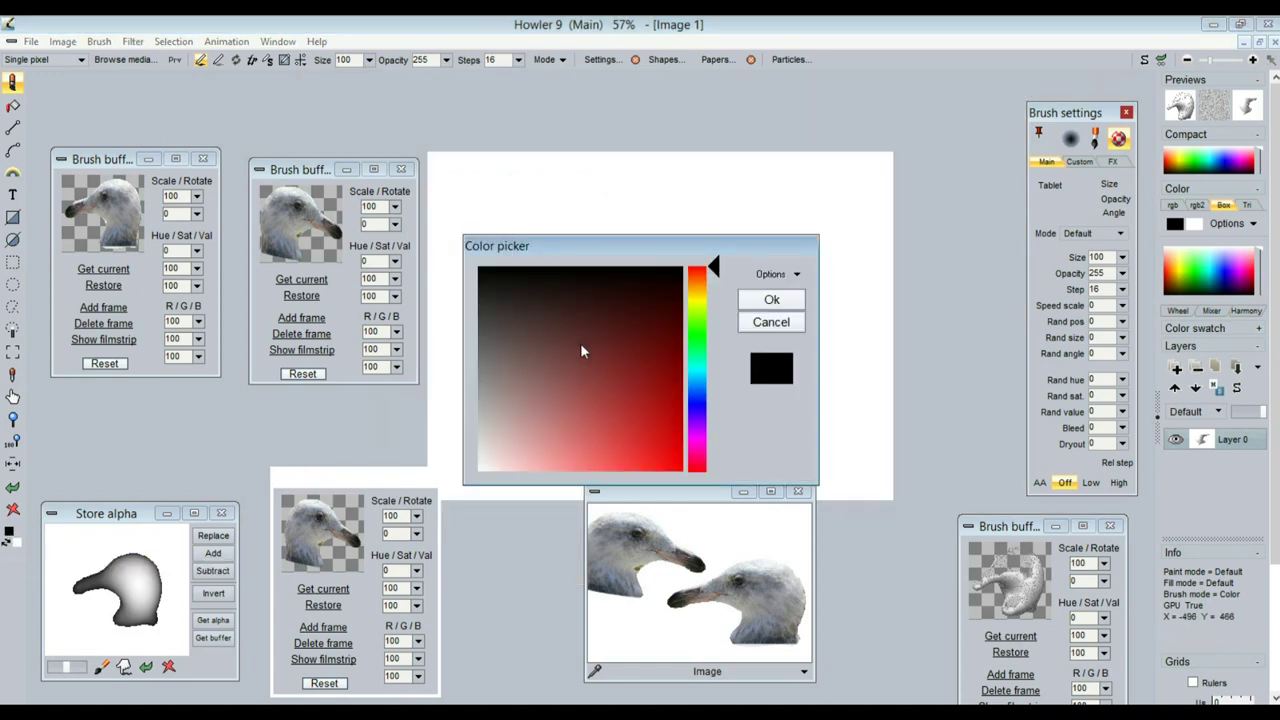
pyautogui.click(768, 302)
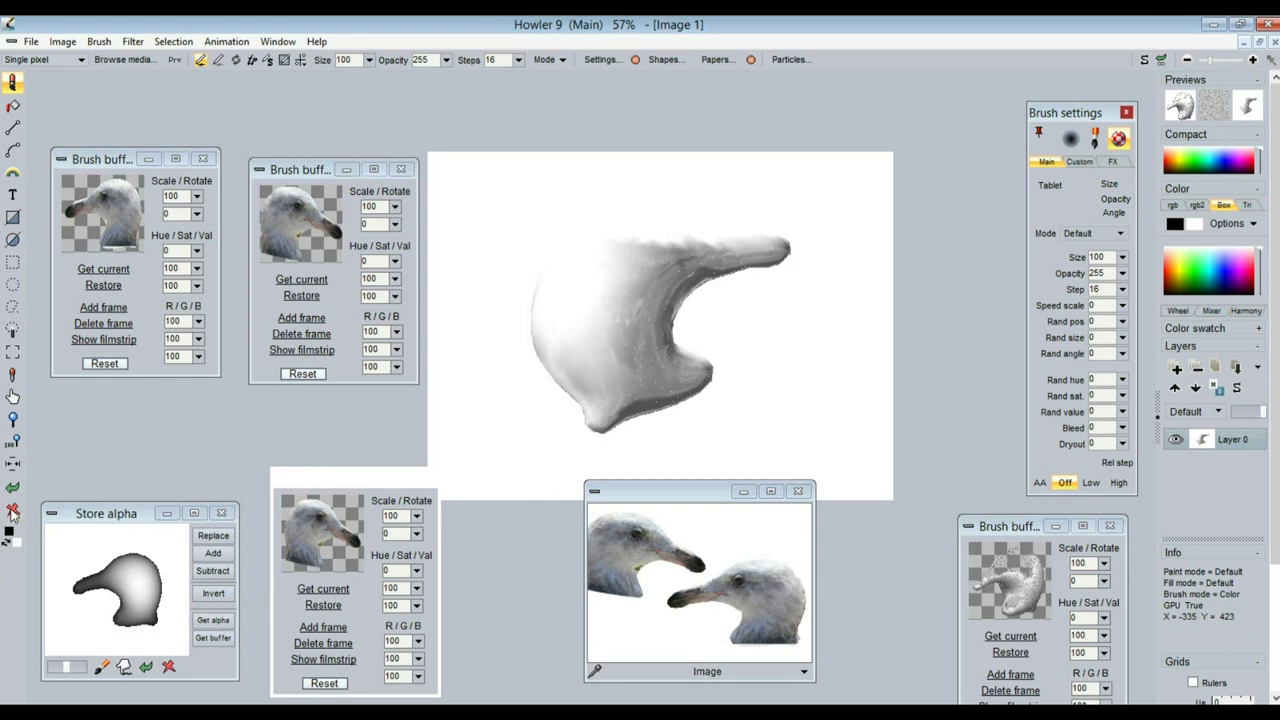
pyautogui.click(13, 512)
pyautogui.click(60, 572)
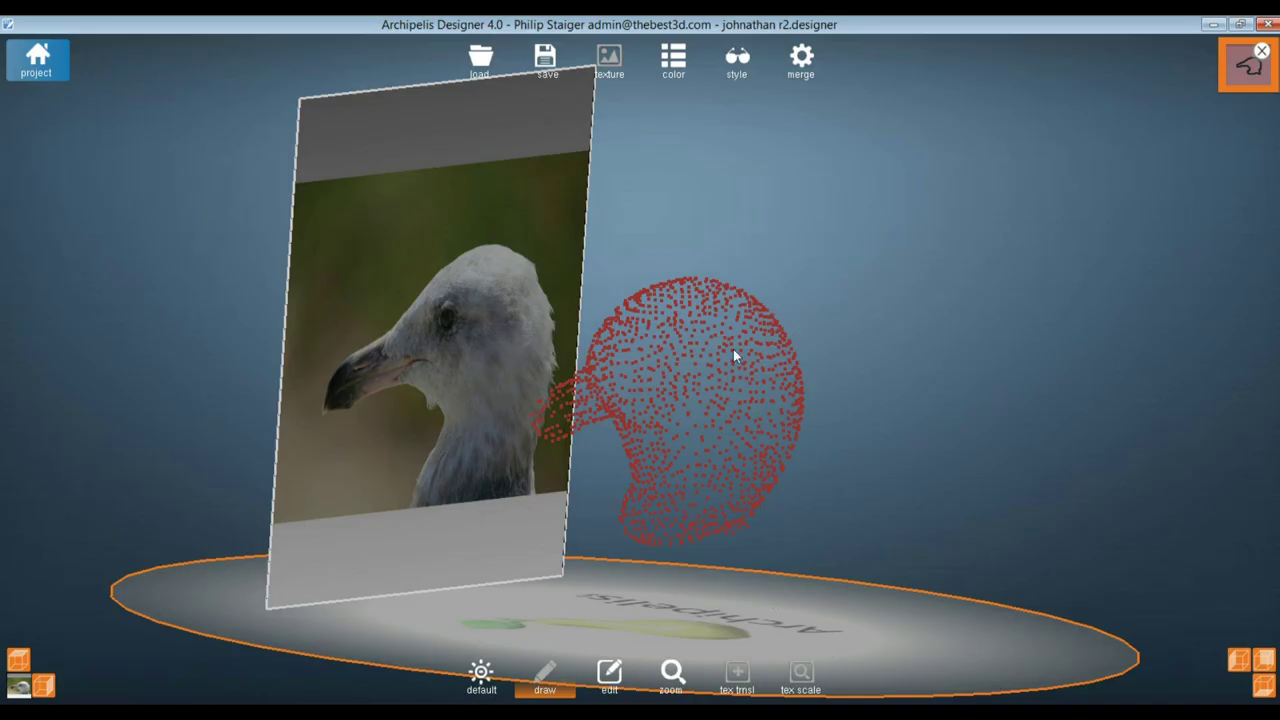
# Return to Archipelis Designer, turn the point-only gull head to a level three-quarter view and export it to Howler
pyautogui.scroll(3, 705, 435)
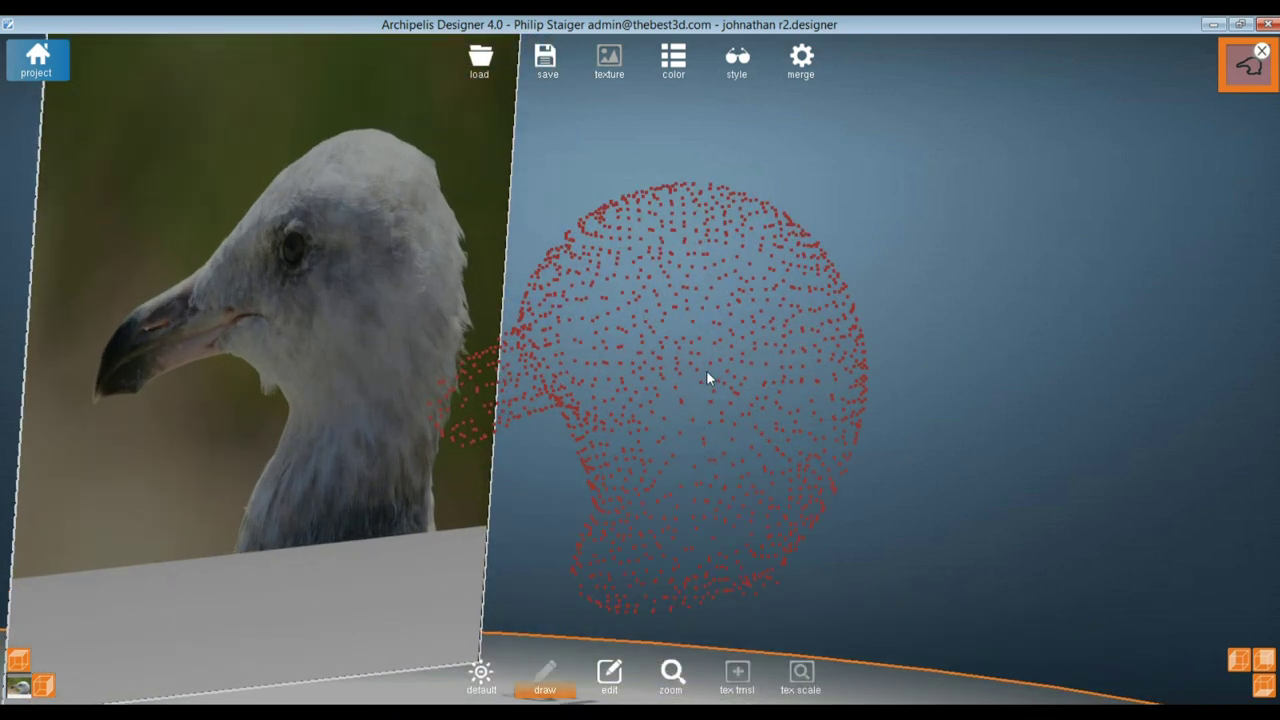
pyautogui.moveTo(510, 255)
pyautogui.mouseDown(button='right')
pyautogui.moveTo(480, 247)
pyautogui.moveTo(523, 257)
pyautogui.moveTo(509, 262)
pyautogui.mouseUp(button='right')
pyautogui.scroll(3, 507, 258)
pyautogui.scroll(-3, 507, 258)
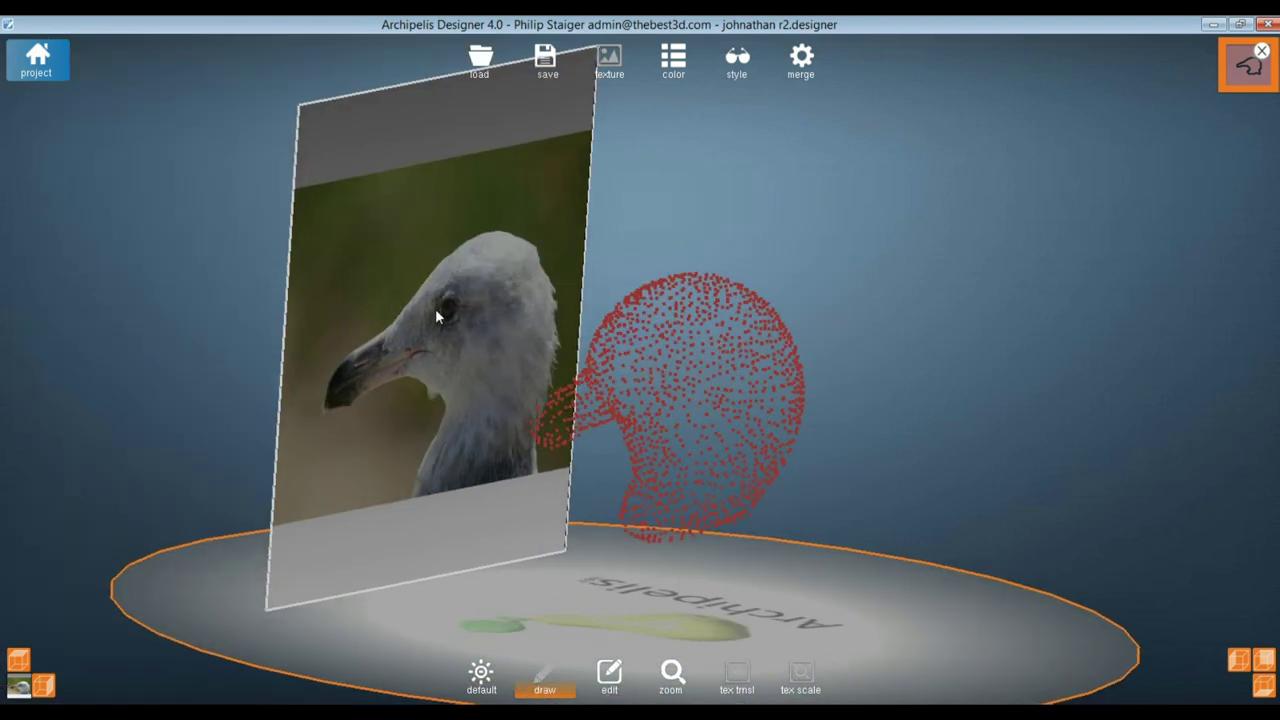
pyautogui.scroll(5, 572, 350)
pyautogui.scroll(-5, 568, 342)
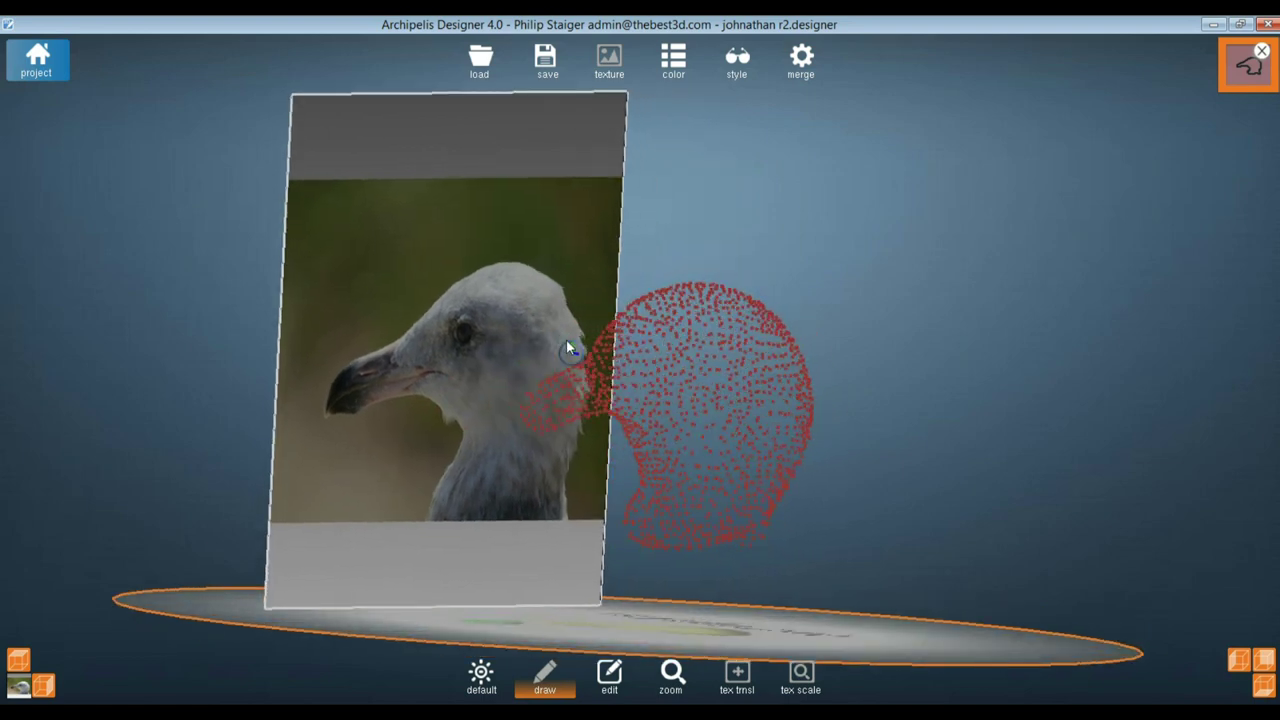
pyautogui.moveTo(572, 365)
pyautogui.mouseDown(button='right')
pyautogui.moveTo(560, 343)
pyautogui.moveTo(562, 364)
pyautogui.mouseUp(button='right')
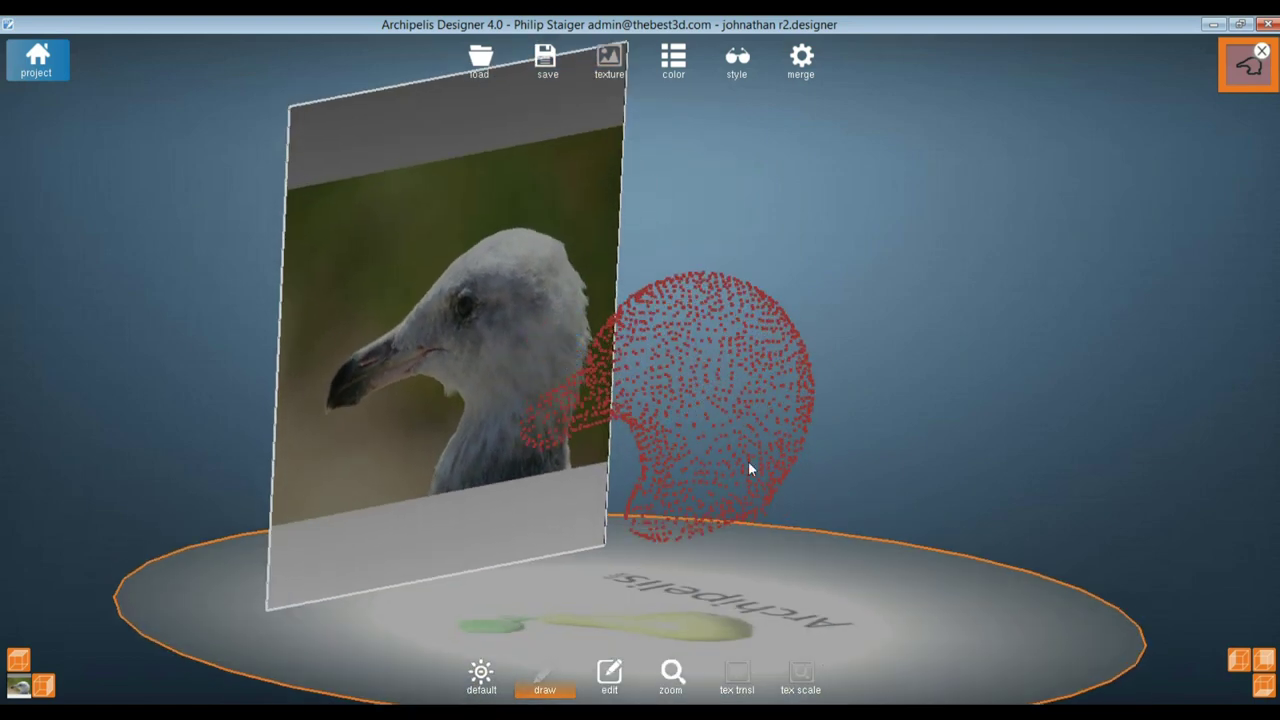
pyautogui.moveTo(640, 618); pyautogui.dragTo(691, 573, button='right')
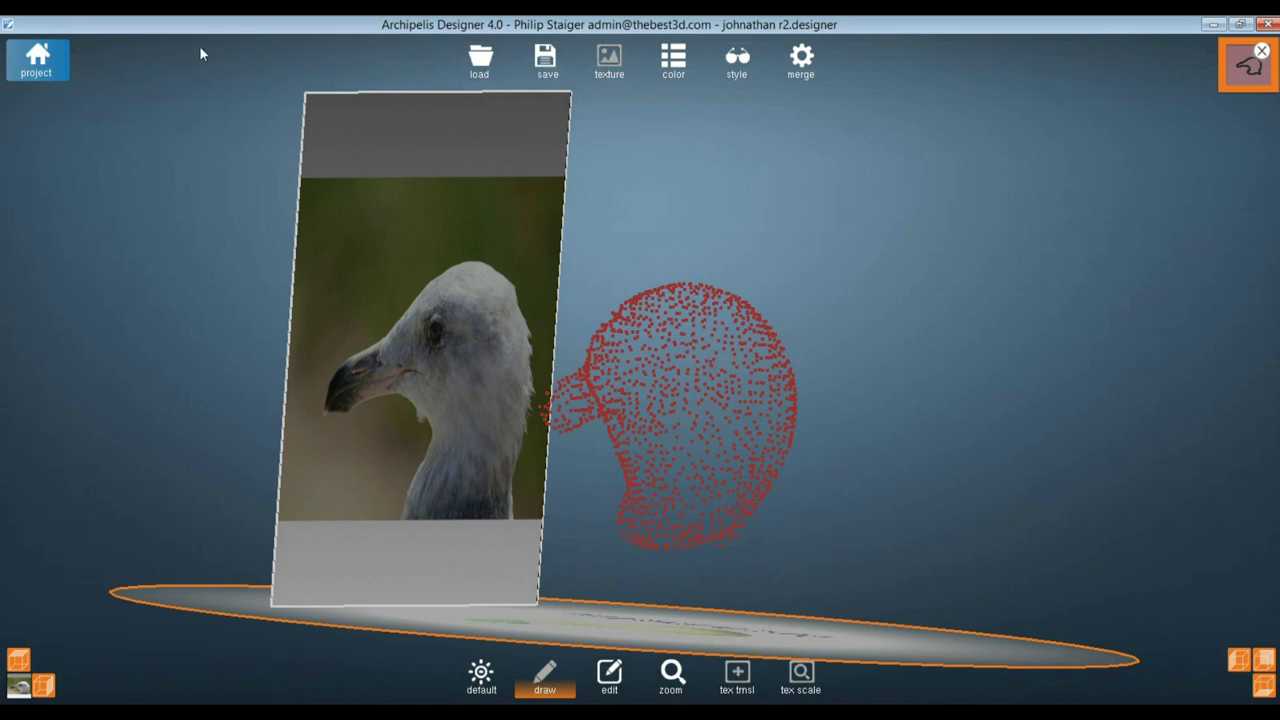
pyautogui.click(37, 60)
pyautogui.click(95, 119)
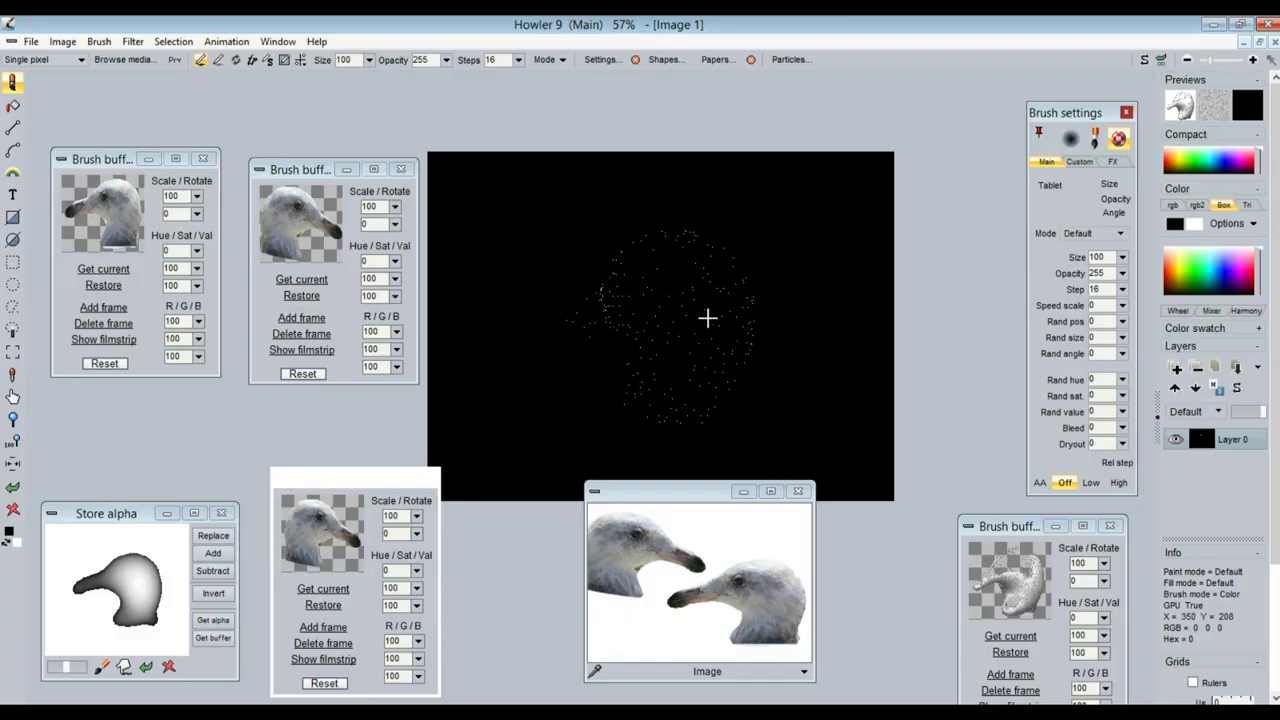
# Apply the Color sobel edges filter to the exported point image of the gull head
pyautogui.scroll(3, 706, 317)
pyautogui.scroll(-2, 707, 318)
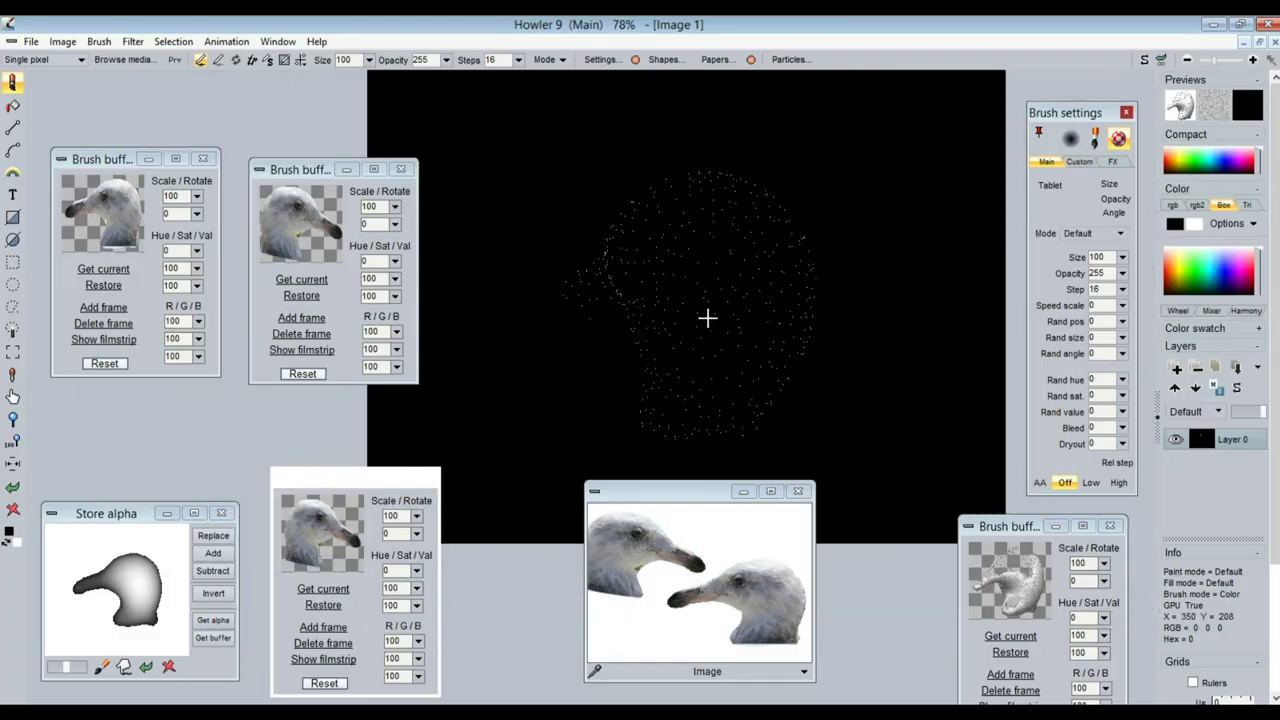
pyautogui.scroll(2, 677, 266)
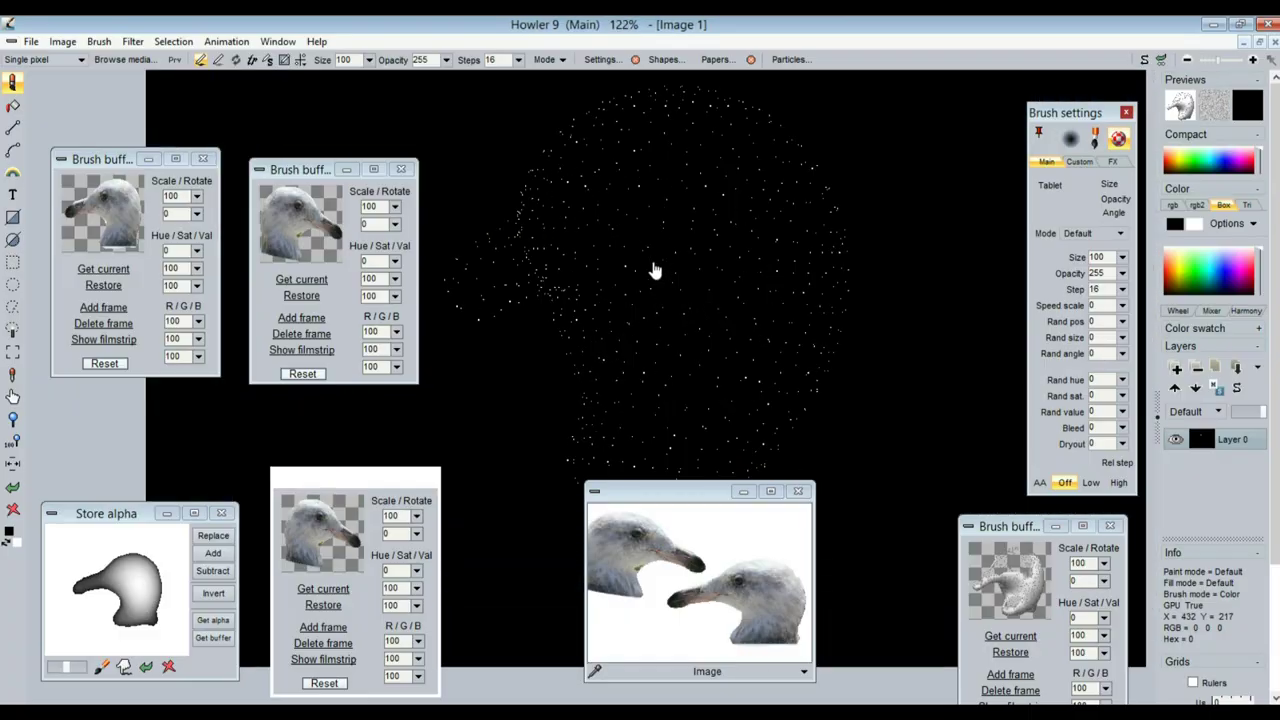
pyautogui.scroll(-3, 652, 270)
pyautogui.scroll(1, 654, 269)
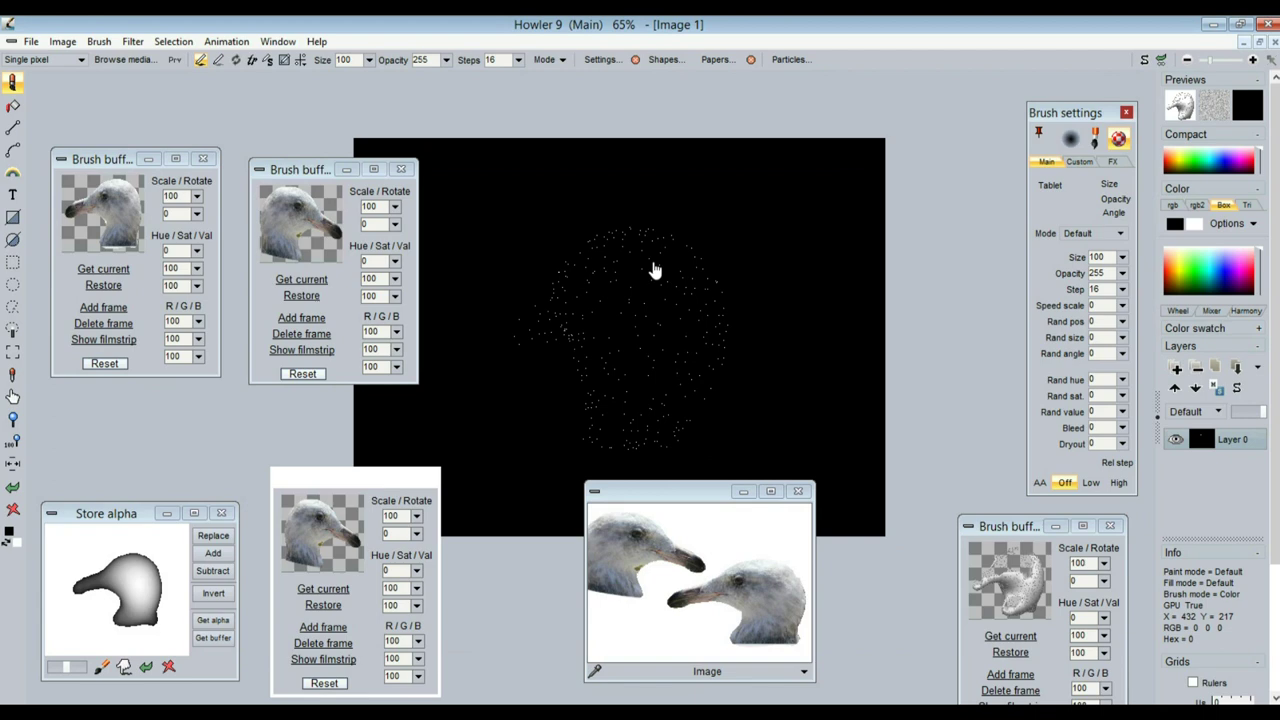
pyautogui.click(133, 42)
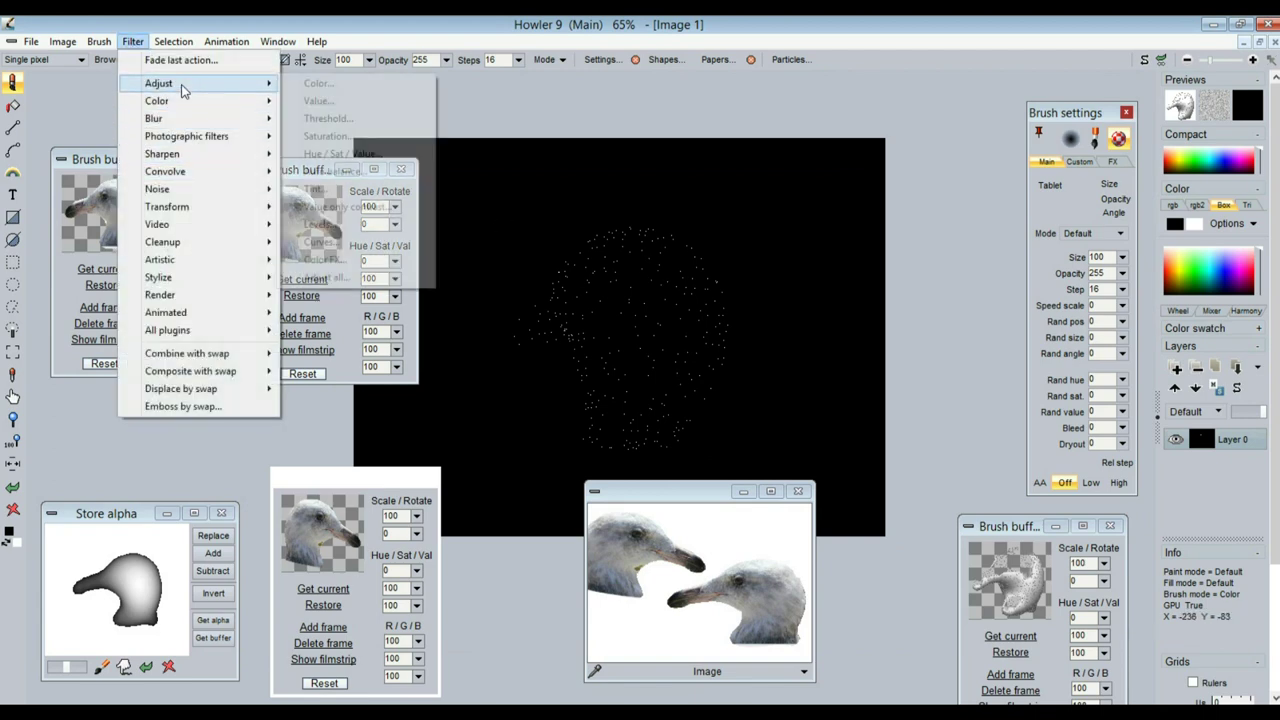
pyautogui.moveTo(195, 176)
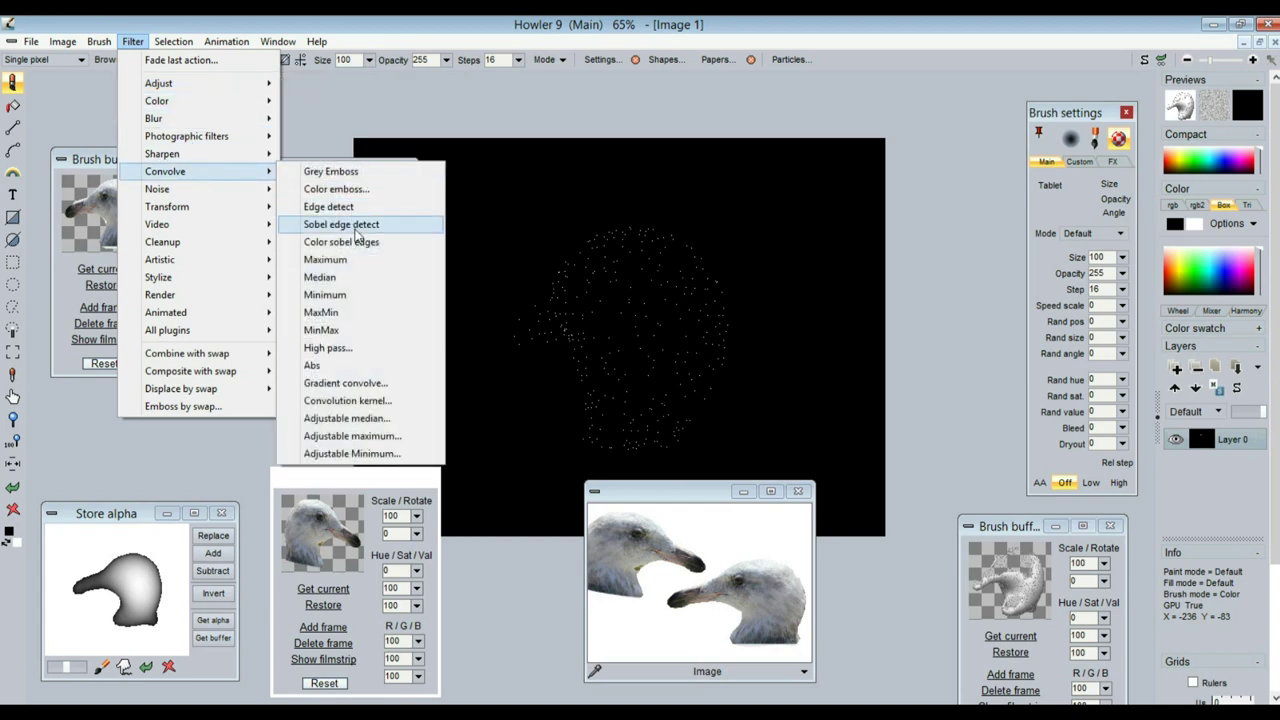
pyautogui.click(356, 245)
pyautogui.scroll(6, 663, 386)
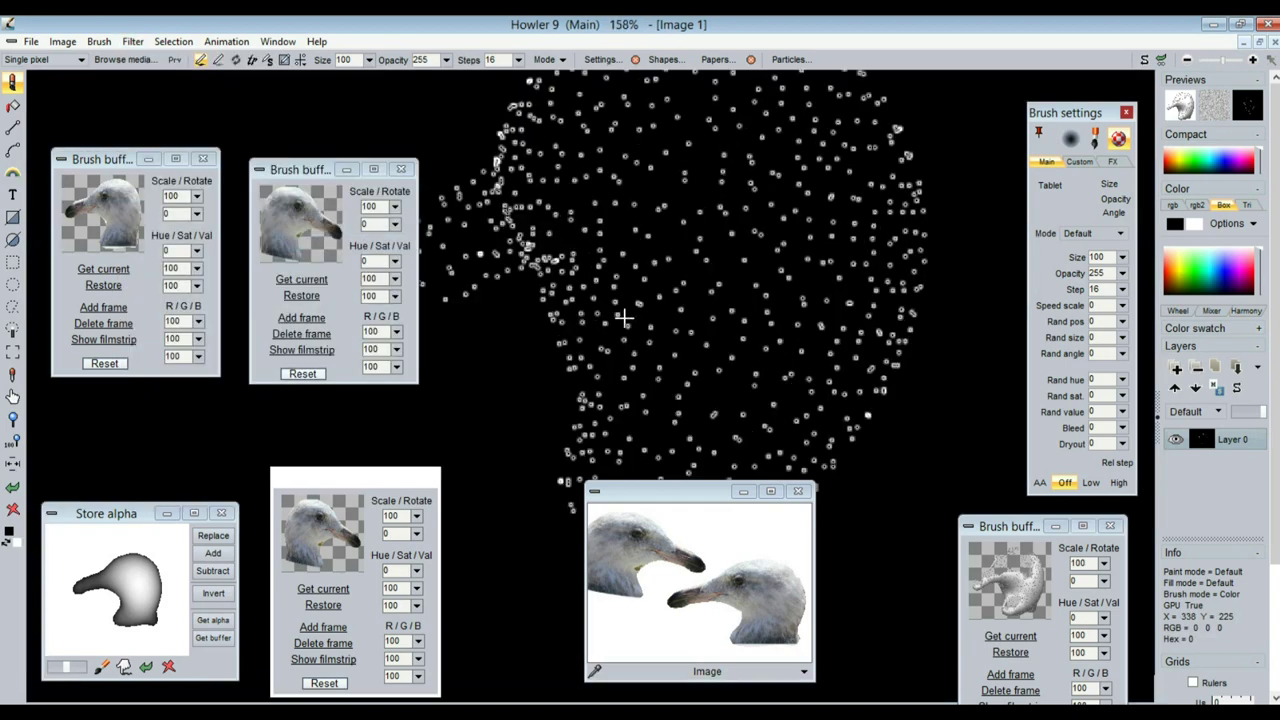
pyautogui.scroll(-5, 626, 314)
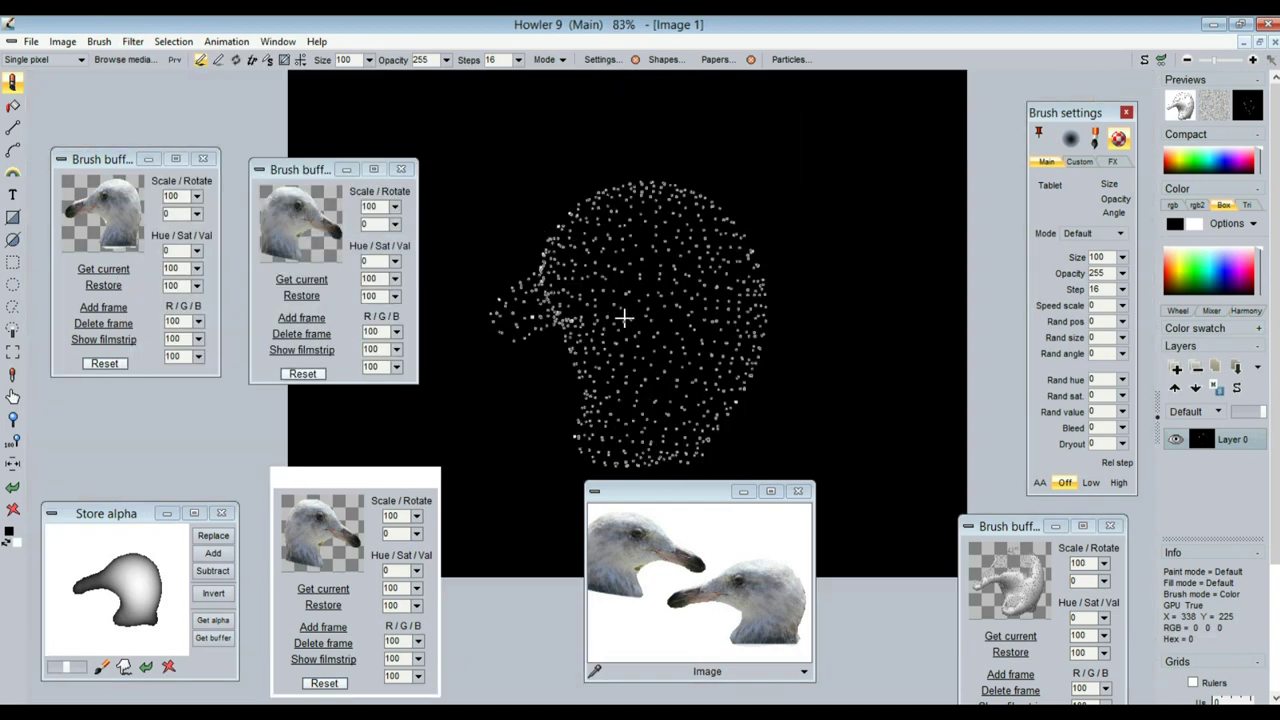
# Apply Color sobel edges a second time to thicken the dots
pyautogui.click(133, 41)
pyautogui.moveTo(182, 174)
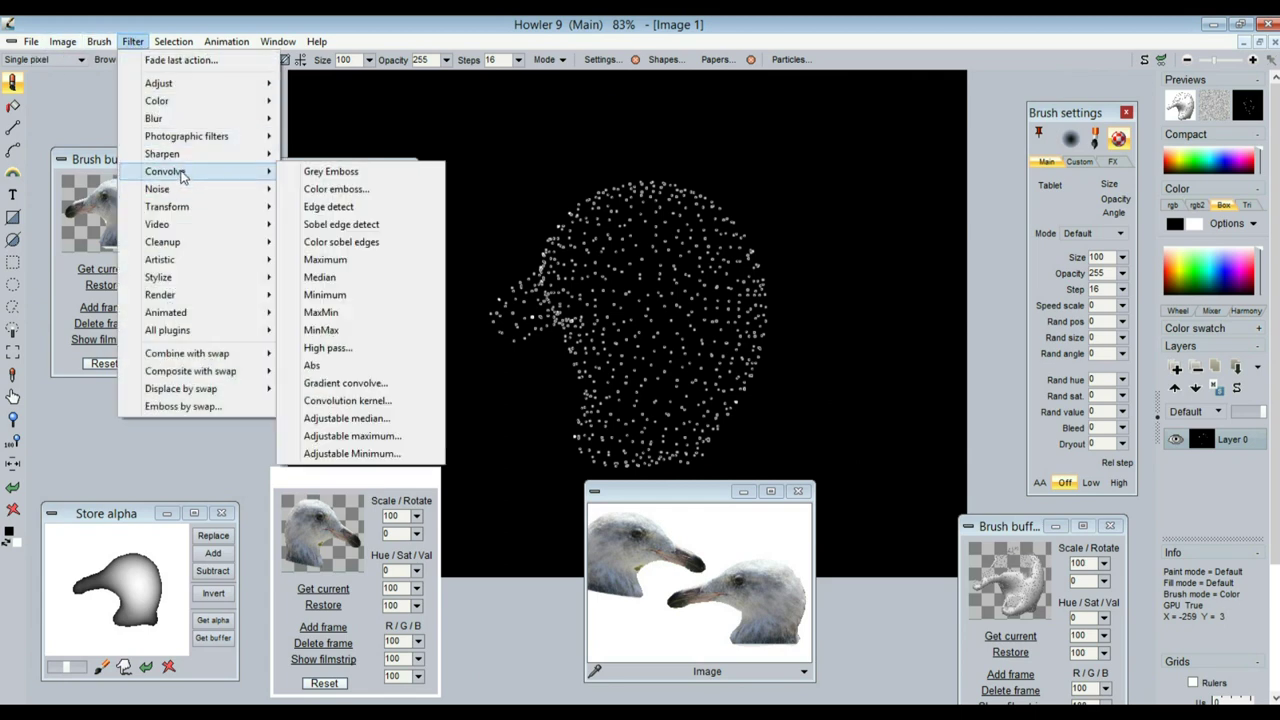
pyautogui.click(358, 243)
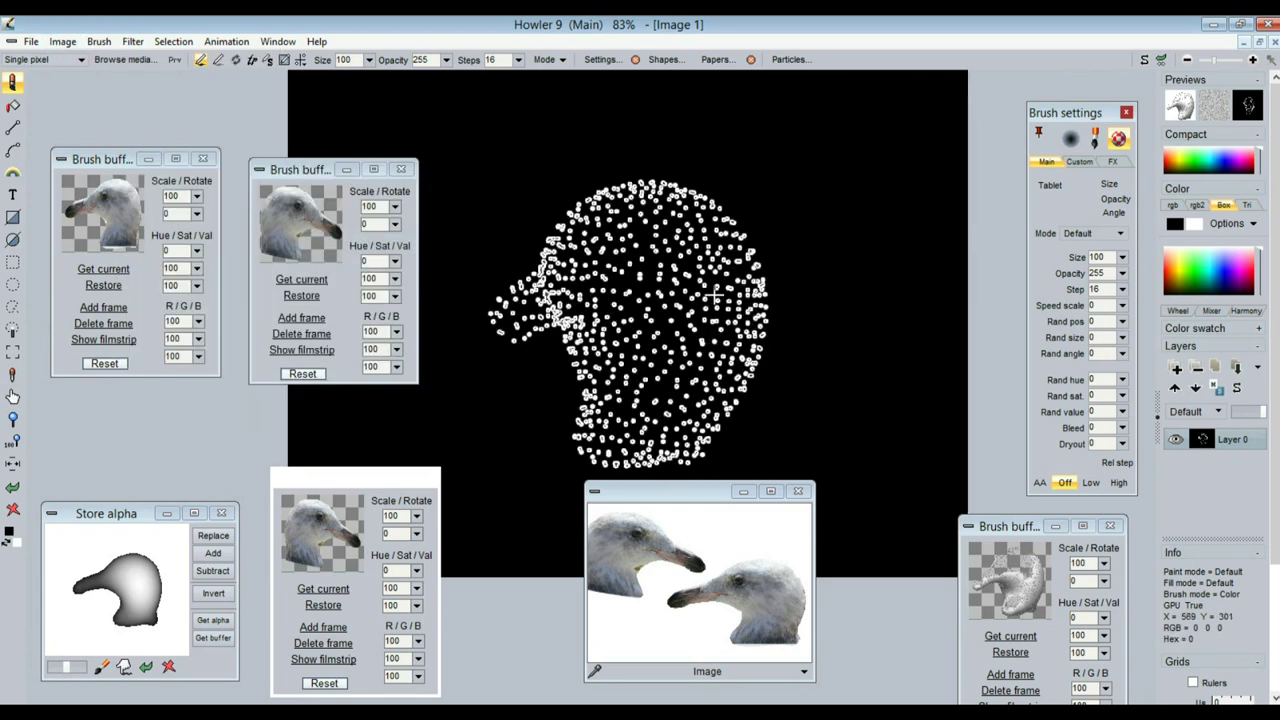
# Apply the Sobel edge detect filter to the dotted gull head and inspect the enlarged dots up close
pyautogui.click(131, 41)
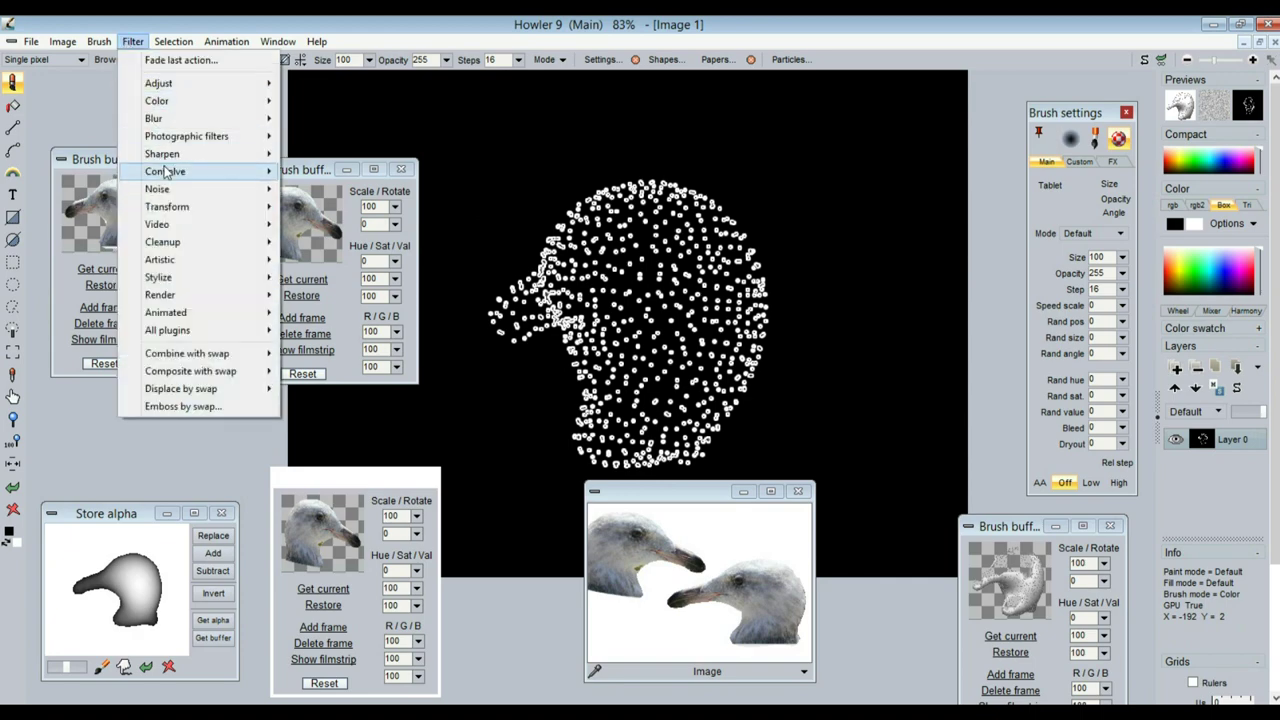
pyautogui.moveTo(168, 172)
pyautogui.click(360, 229)
pyautogui.scroll(3, 686, 258)
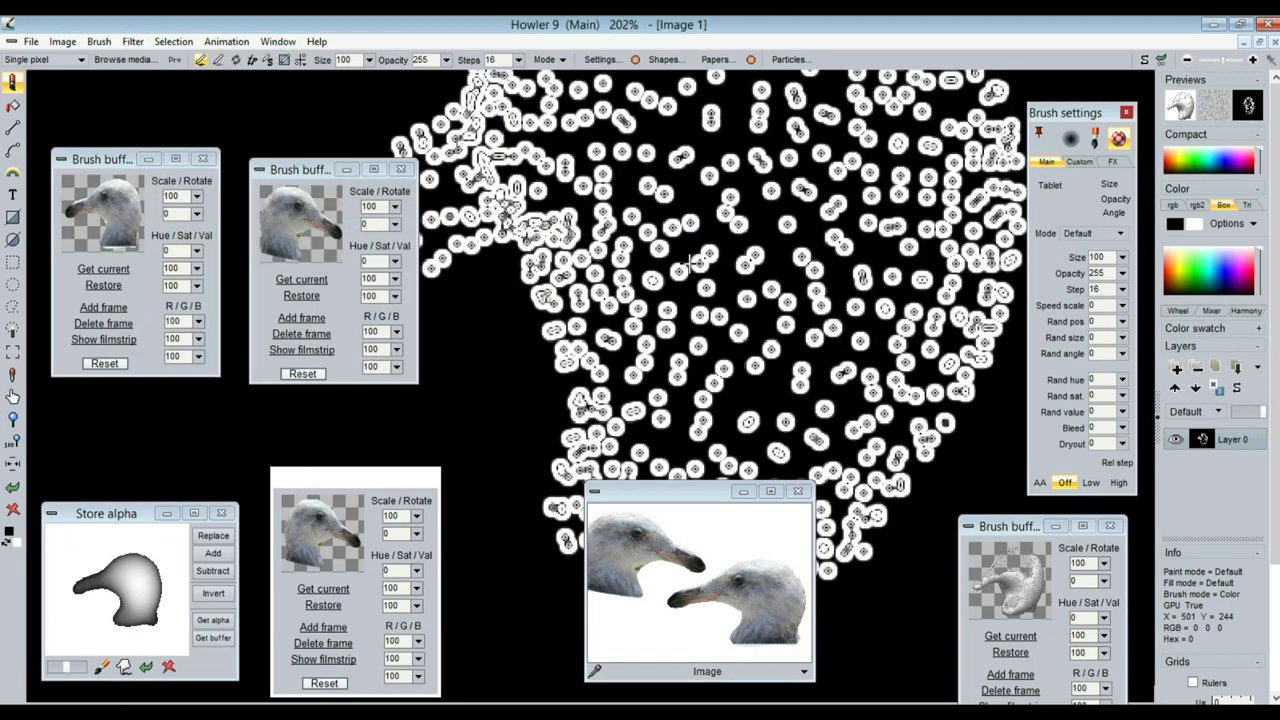
pyautogui.scroll(-2, 688, 262)
pyautogui.scroll(-4, 689, 263)
pyautogui.moveTo(733, 206); pyautogui.dragTo(675, 243, button='middle')
pyautogui.scroll(3, 652, 229)
pyautogui.scroll(-3, 652, 230)
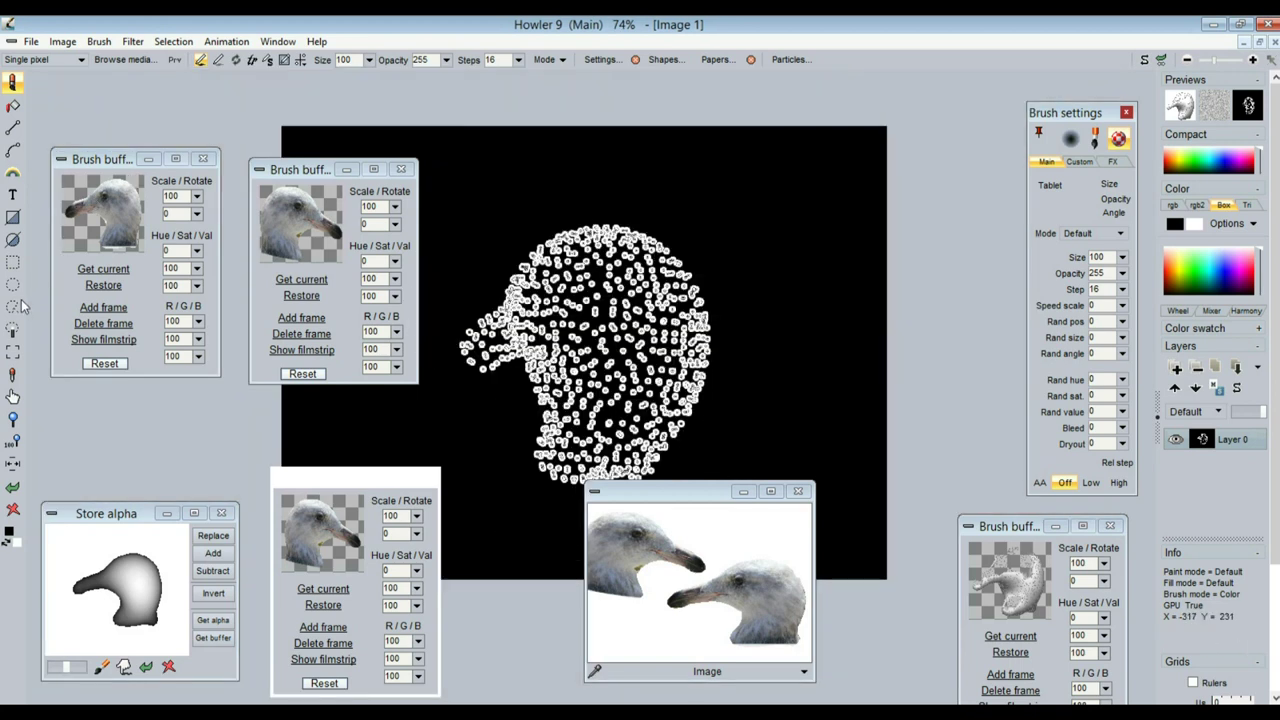
# Capture the whole dotted gull head as a custom brush and turn on the brush preview
pyautogui.click(12, 352)
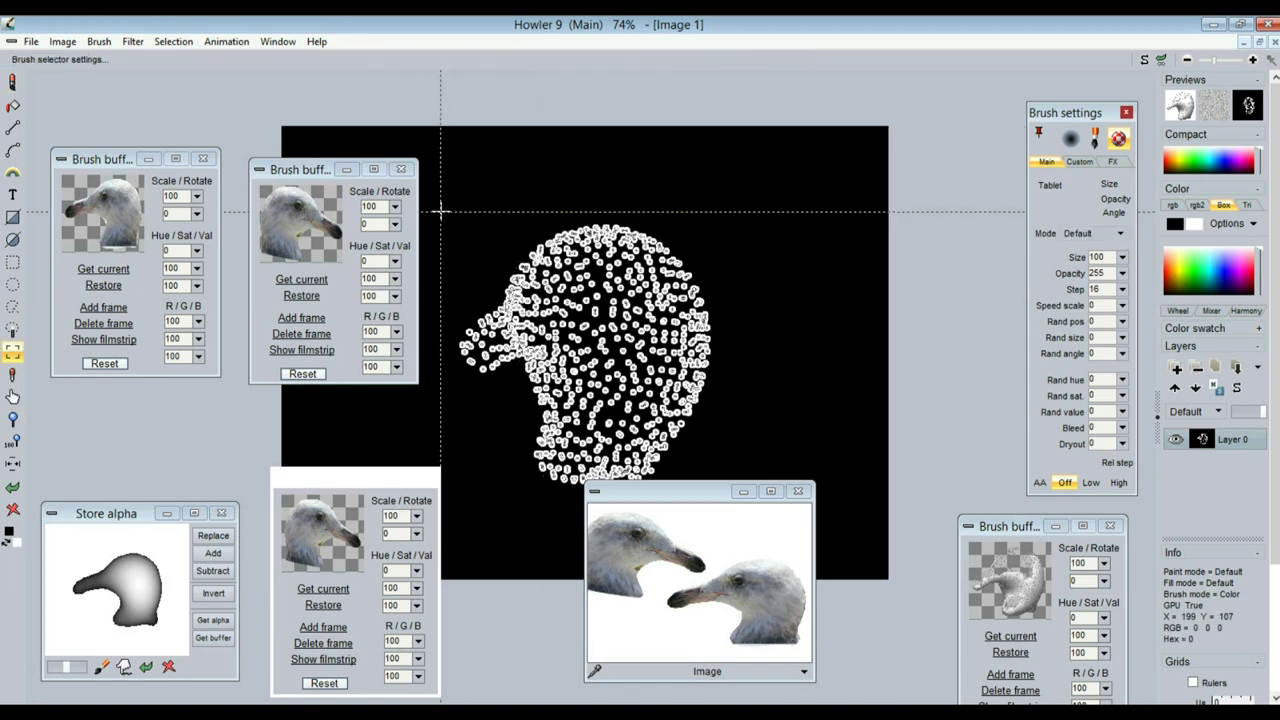
pyautogui.moveTo(443, 211); pyautogui.dragTo(814, 633)
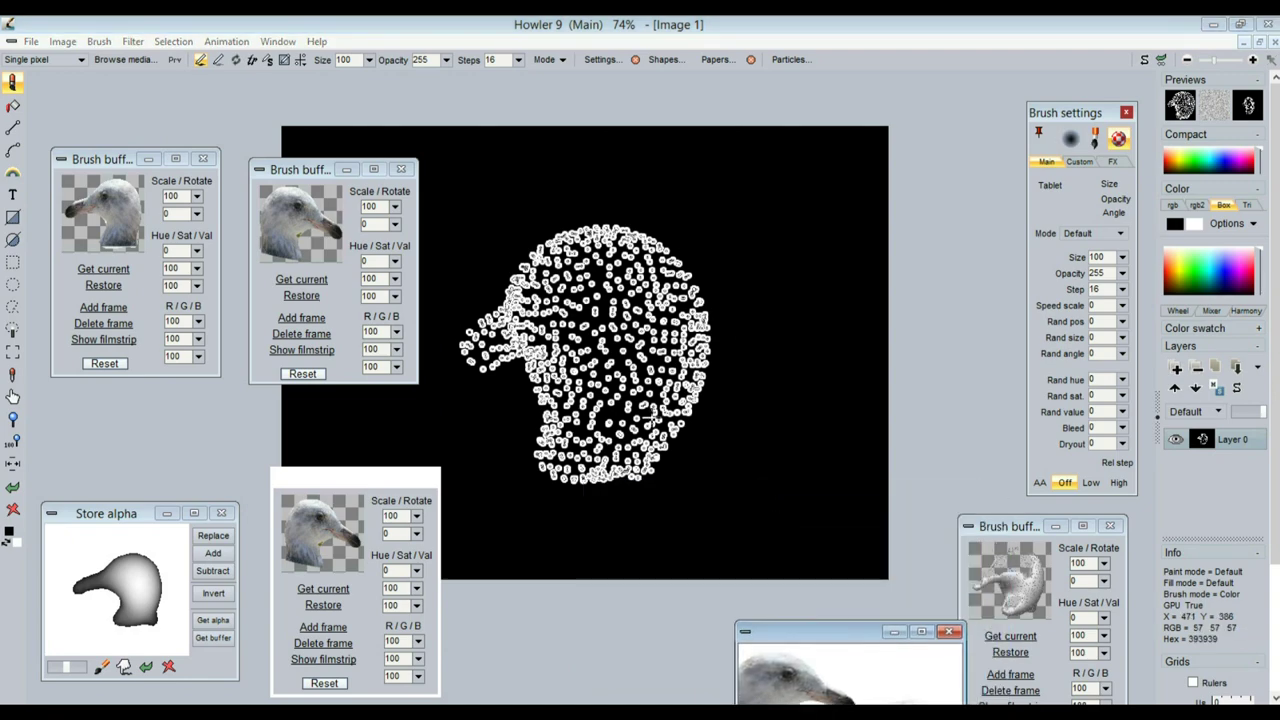
pyautogui.click(175, 60)
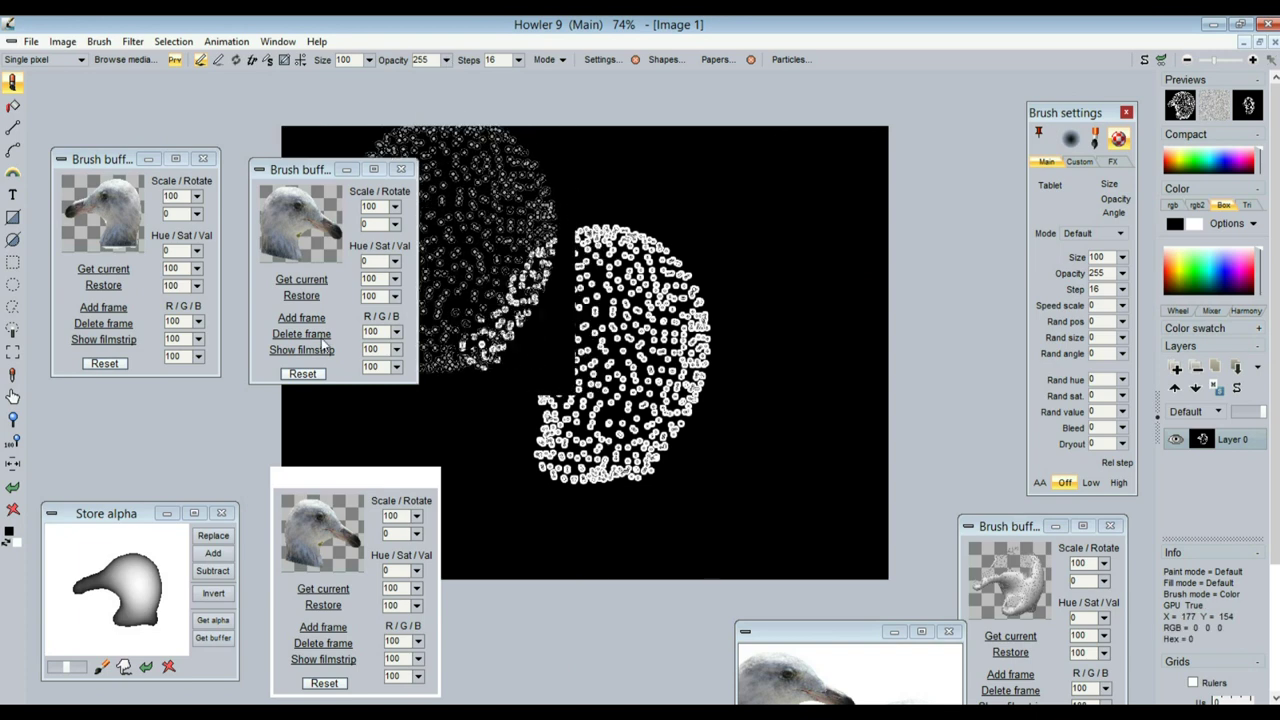
# Key out the captured brush's background by making black the transparent secondary color, and move the key settings clear of the canvas
pyautogui.click(14, 356)
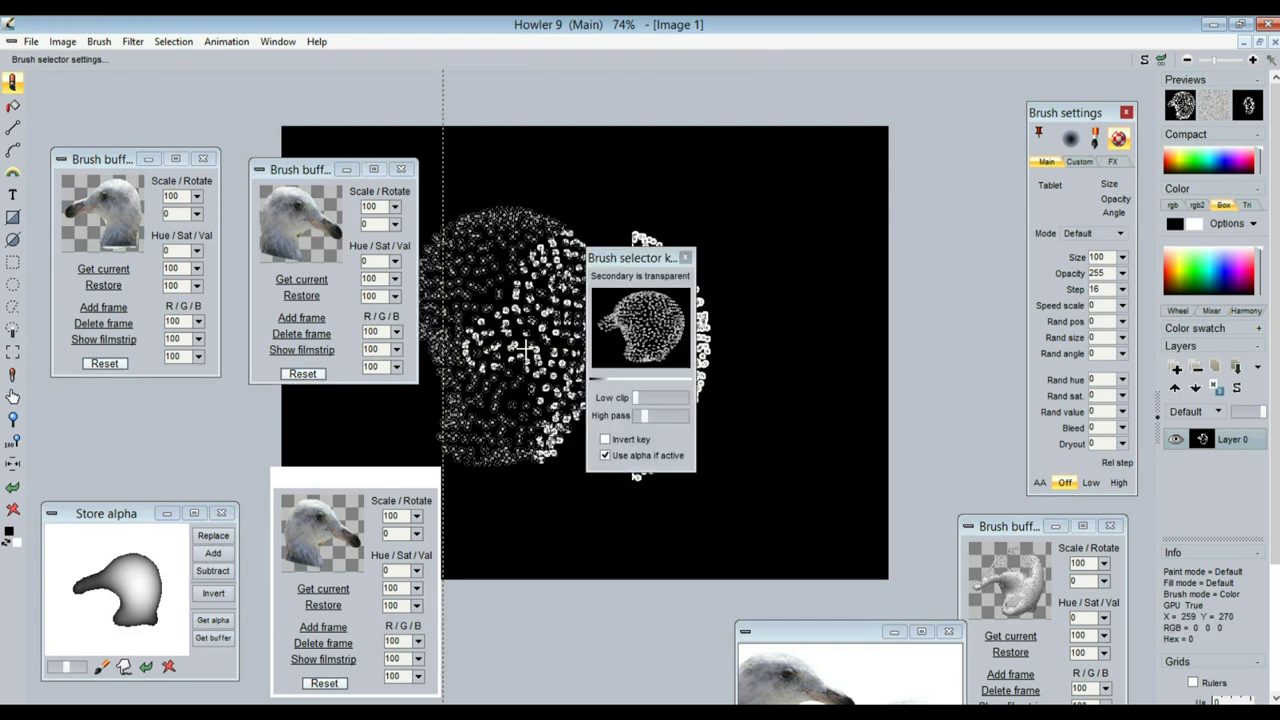
pyautogui.click(605, 348)
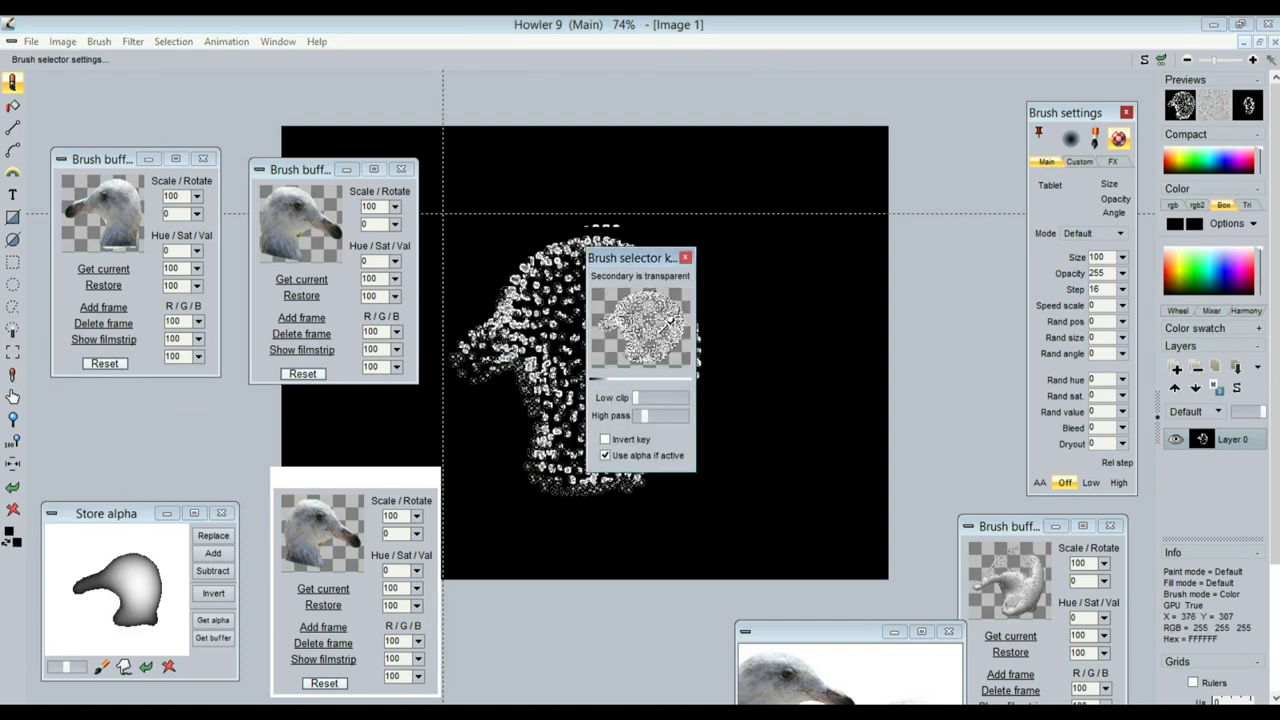
pyautogui.moveTo(646, 412)
pyautogui.mouseDown()
pyautogui.moveTo(633, 420)
pyautogui.moveTo(671, 420)
pyautogui.moveTo(641, 419)
pyautogui.moveTo(655, 414)
pyautogui.moveTo(644, 399)
pyautogui.mouseUp()
pyautogui.moveTo(645, 262)
pyautogui.mouseDown()
pyautogui.moveTo(958, 507)
pyautogui.moveTo(976, 507)
pyautogui.mouseUp()
# Test the keyed dotted-head brush on the canvas, clear the strokes and paint overlapping copies of the head
pyautogui.moveTo(757, 279)
pyautogui.mouseDown()
pyautogui.moveTo(668, 296)
pyautogui.moveTo(613, 453)
pyautogui.moveTo(765, 408)
pyautogui.mouseUp()
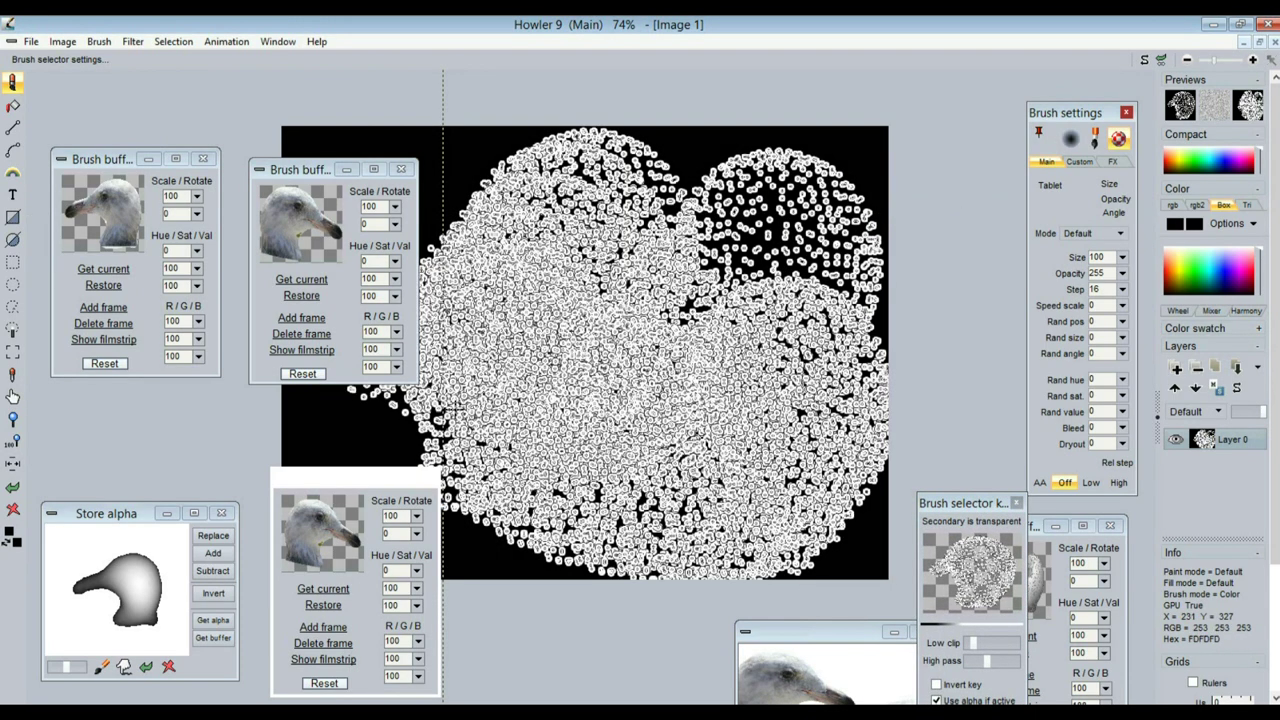
pyautogui.click(13, 510)
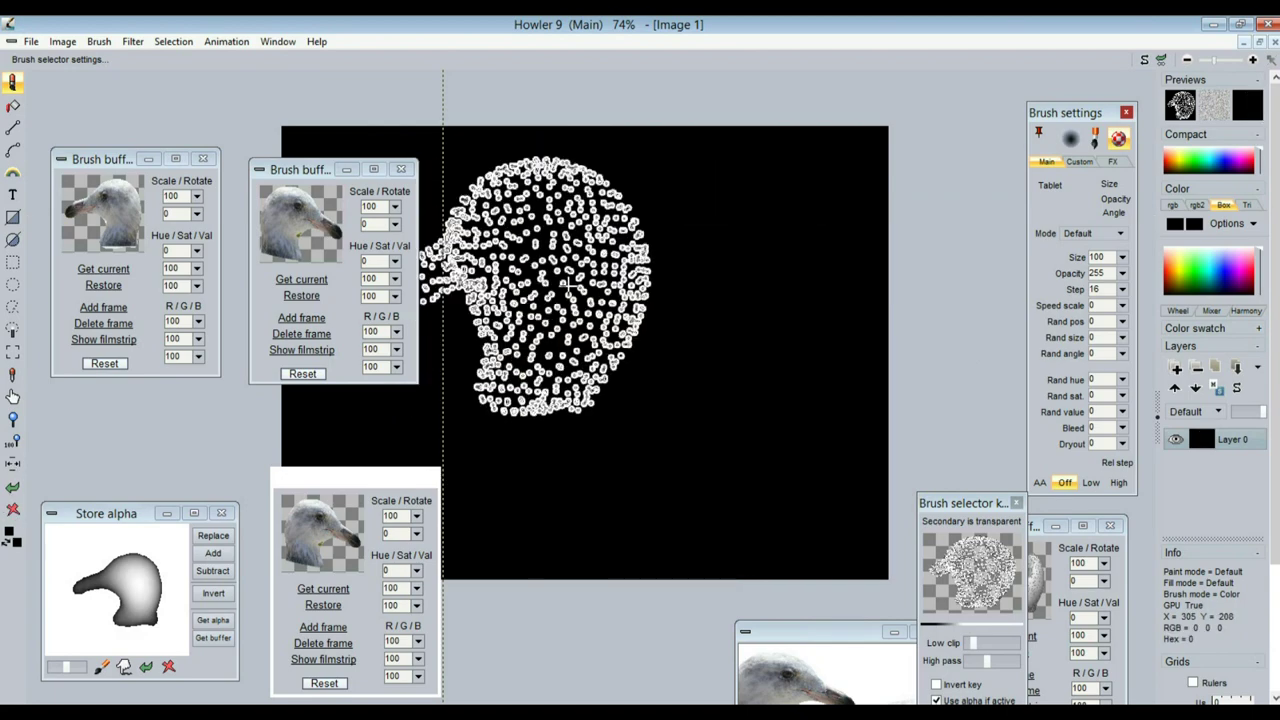
pyautogui.click(718, 298)
pyautogui.click(536, 285)
pyautogui.moveTo(481, 403)
pyautogui.mouseDown()
pyautogui.moveTo(760, 430)
pyautogui.moveTo(600, 500)
pyautogui.moveTo(620, 320)
pyautogui.moveTo(658, 335)
pyautogui.mouseUp()
pyautogui.scroll(3, 443, 213)
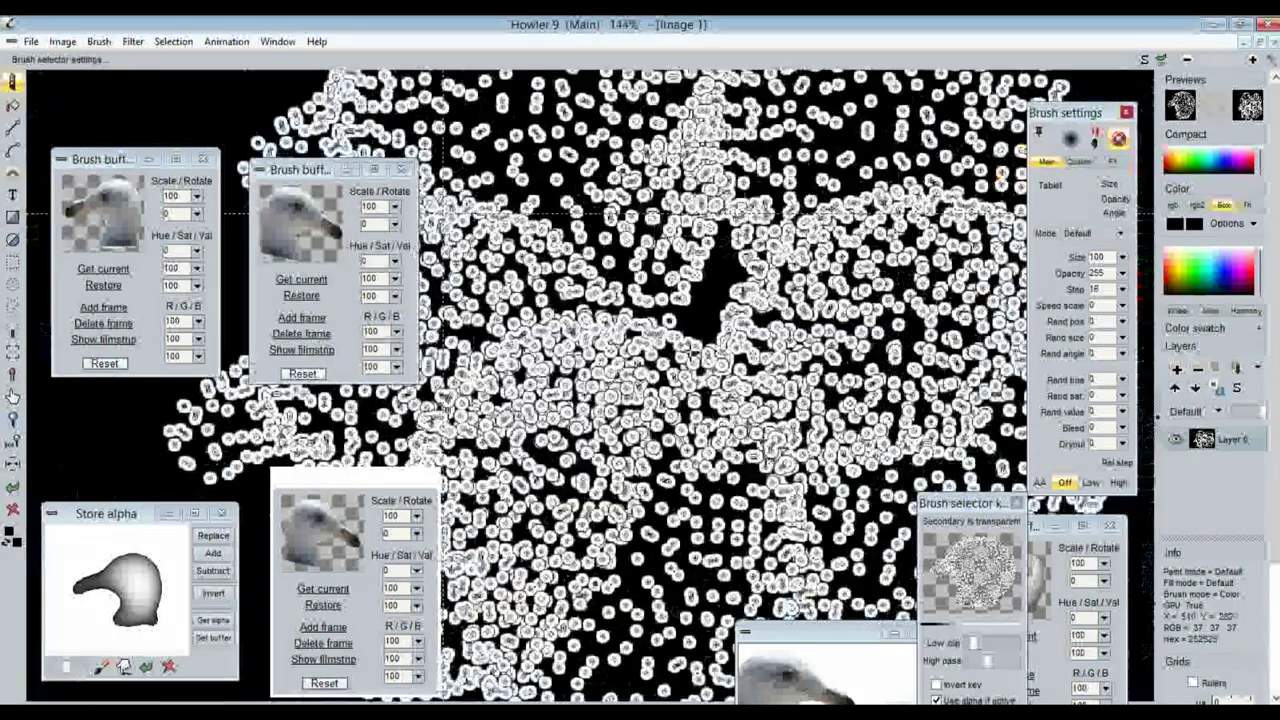
# Fill most of the black canvas with more overlapping copies of the keyed dotted gull head
pyautogui.scroll(-5, 443, 213)
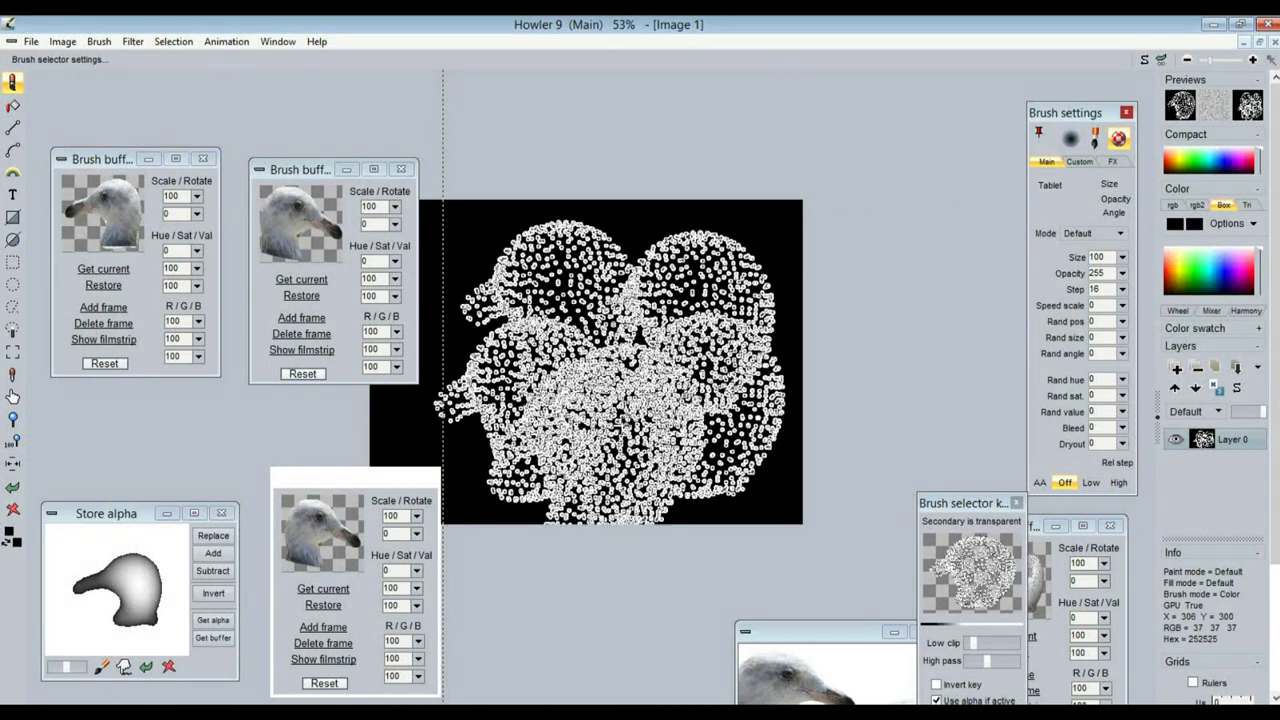
pyautogui.moveTo(504, 338)
pyautogui.mouseDown()
pyautogui.moveTo(560, 380)
pyautogui.moveTo(620, 330)
pyautogui.moveTo(540, 300)
pyautogui.moveTo(598, 254)
pyautogui.moveTo(740, 300)
pyautogui.moveTo(730, 470)
pyautogui.moveTo(560, 330)
pyautogui.moveTo(408, 353)
pyautogui.moveTo(522, 365)
pyautogui.moveTo(526, 342)
pyautogui.moveTo(496, 294)
pyautogui.mouseUp()
pyautogui.moveTo(496, 294)
pyautogui.mouseDown(button='middle')
pyautogui.moveTo(566, 340)
pyautogui.moveTo(530, 230)
pyautogui.moveTo(94, 36)
pyautogui.mouseUp(button='middle')
pyautogui.moveTo(700, 424); pyautogui.dragTo(422, 252)
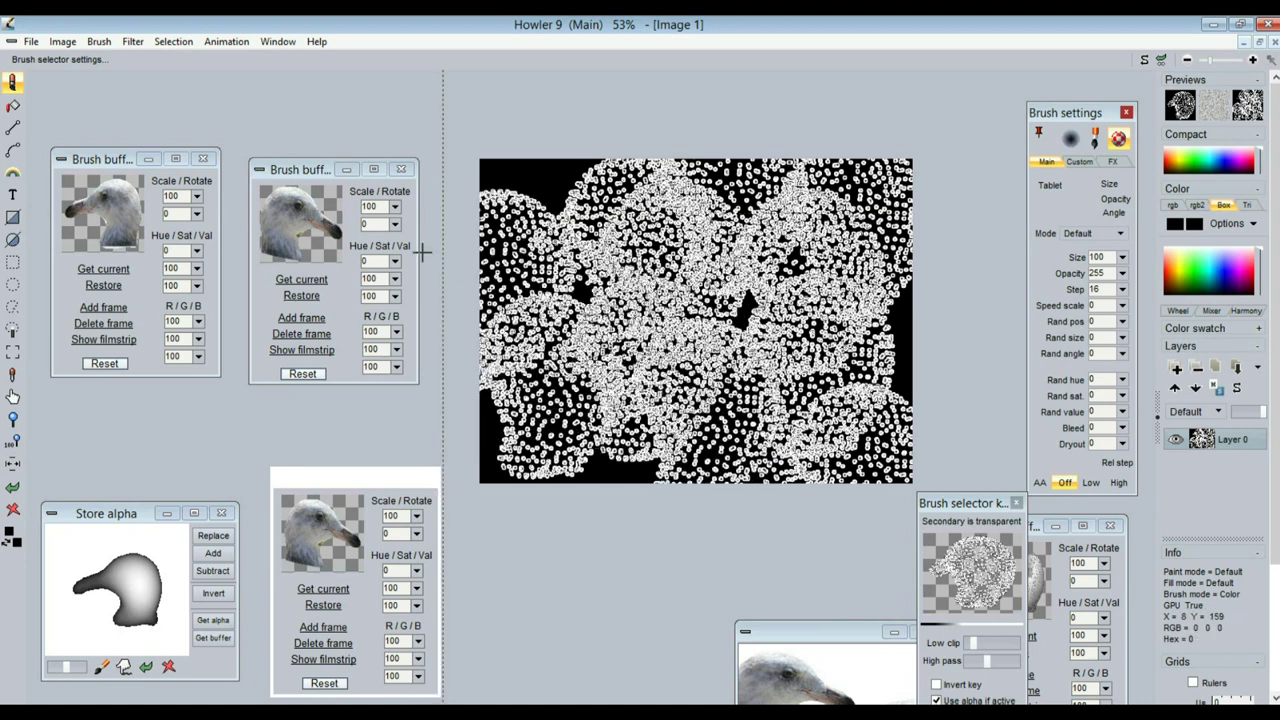
pyautogui.click(300, 166)
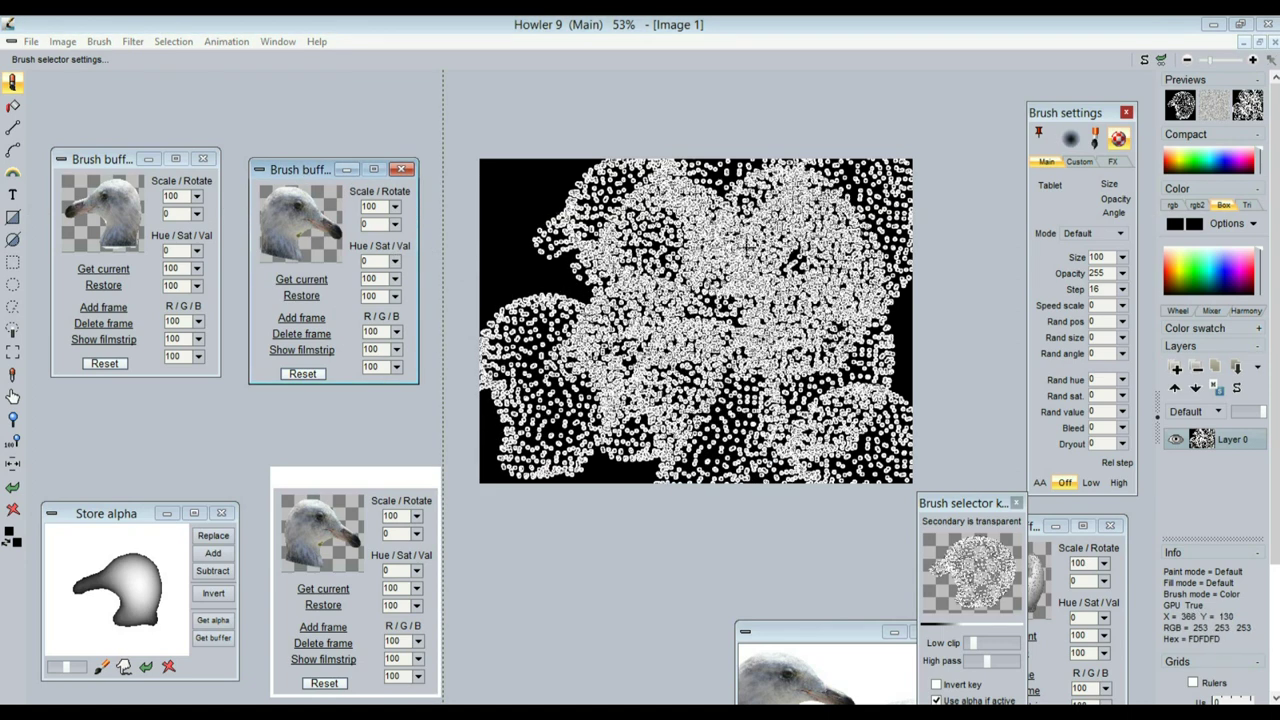
pyautogui.moveTo(550, 234)
pyautogui.mouseDown()
pyautogui.moveTo(740, 372)
pyautogui.moveTo(690, 415)
pyautogui.mouseUp()
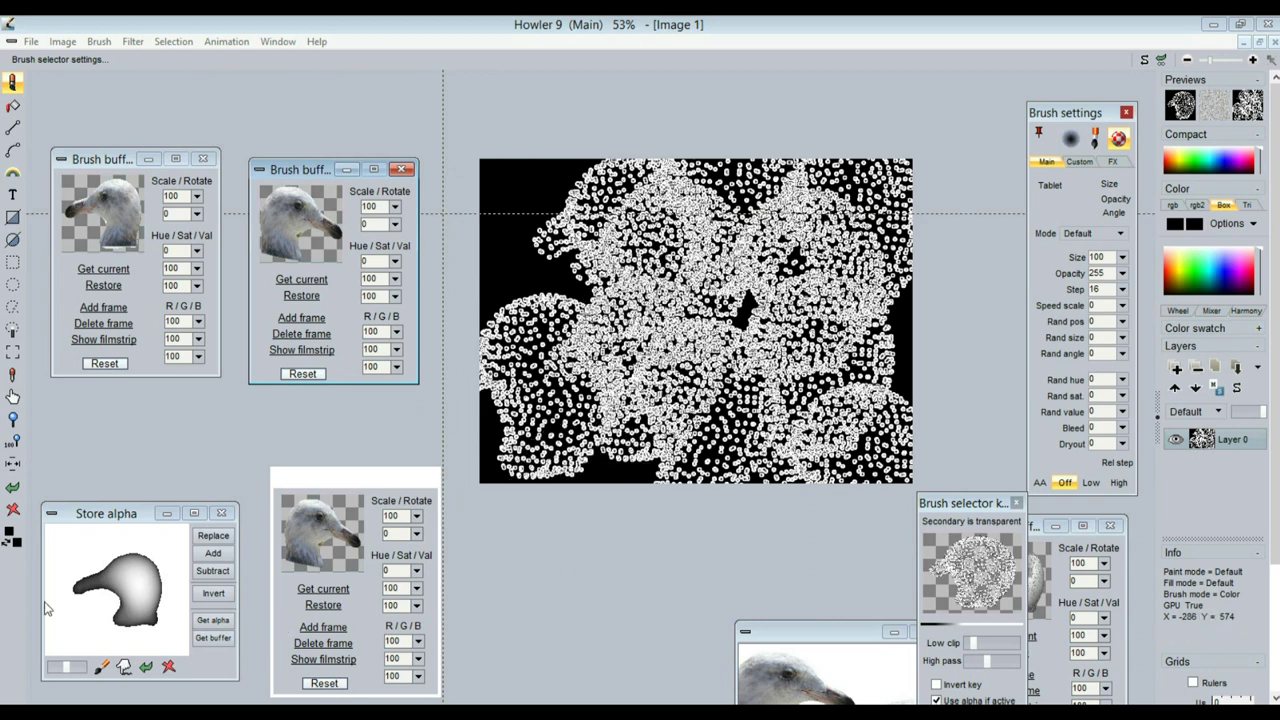
# Enlarge the stored alpha window showing the shaded gull head and place it beside the canvas over the brush buffers
pyautogui.moveTo(98, 515); pyautogui.dragTo(502, 106)
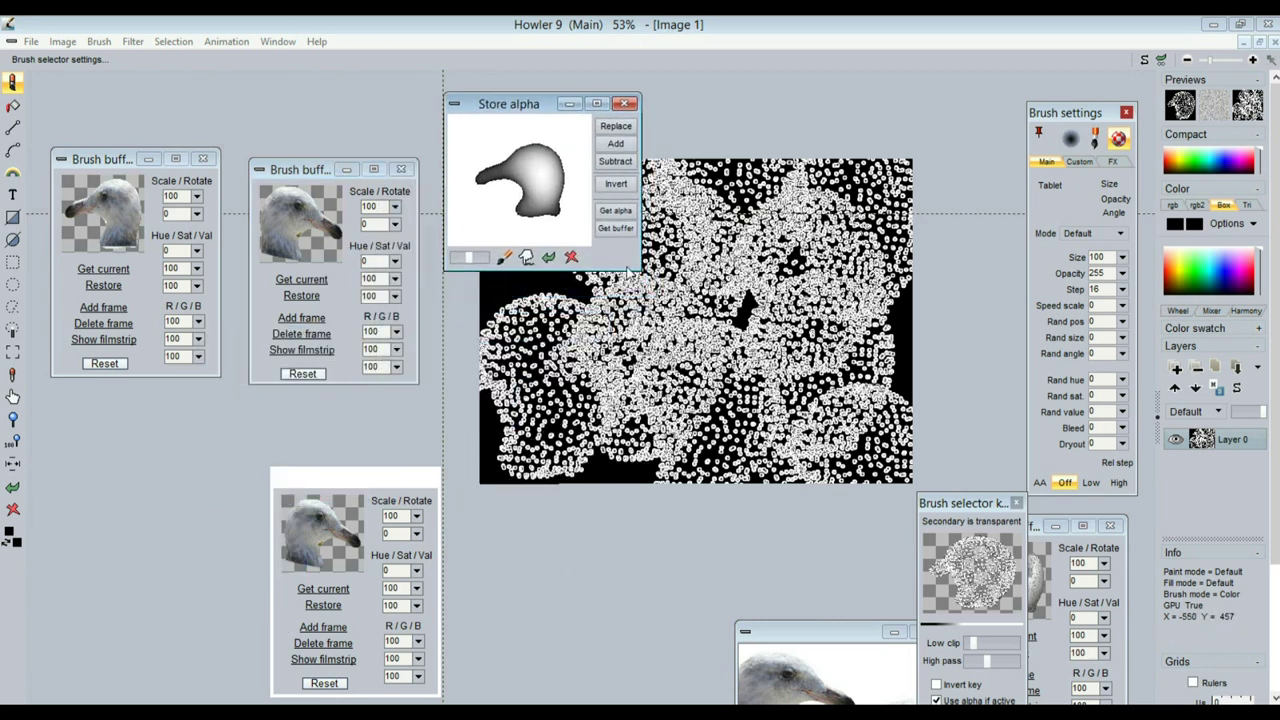
pyautogui.moveTo(638, 268); pyautogui.dragTo(962, 456)
pyautogui.moveTo(727, 108); pyautogui.dragTo(323, 316)
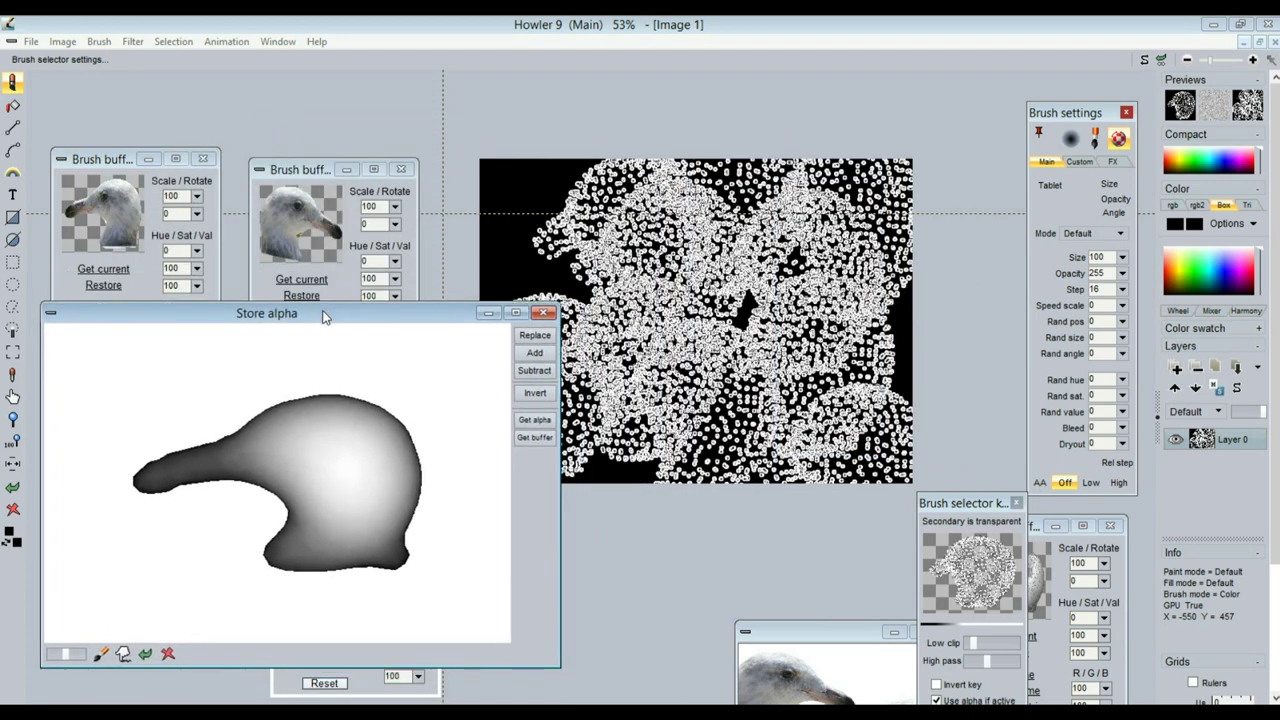